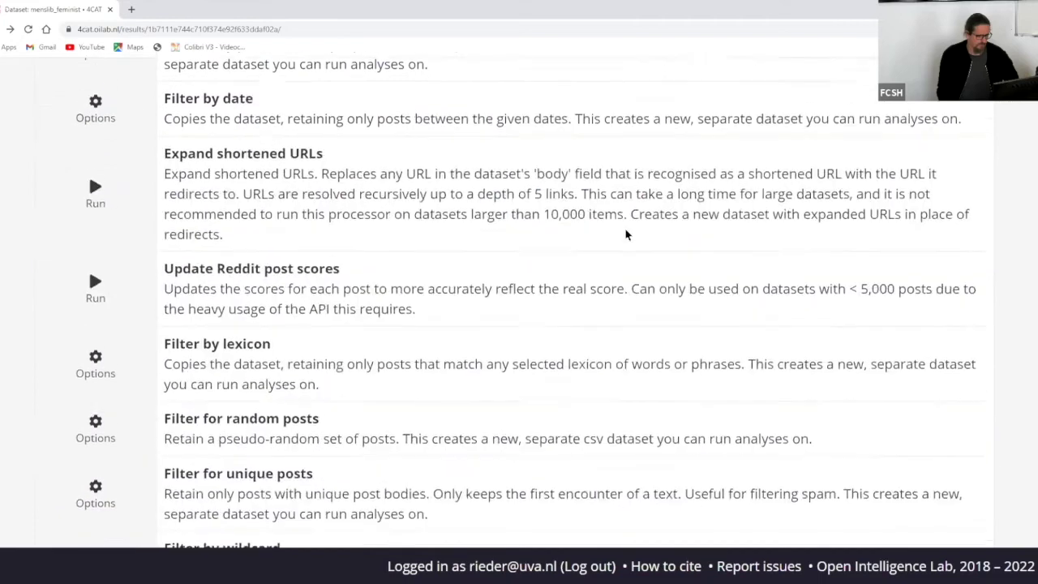
pyautogui.scroll(2, 625, 235)
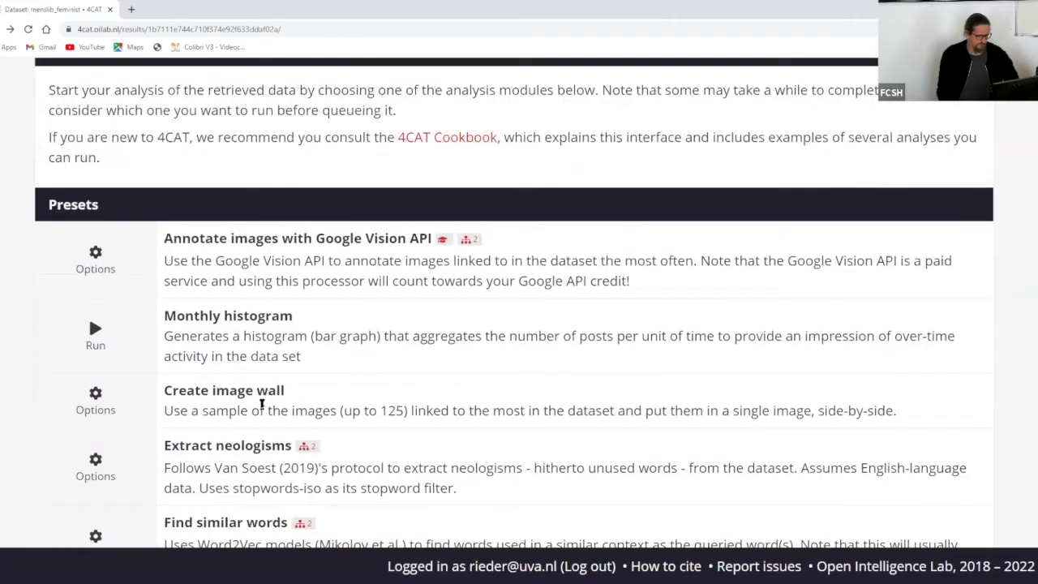
# - Run Top images on menslib_feminist with 'Add extracted image URLs to dataset file' ticked
pyautogui.scroll(-4, 331, 368)
pyautogui.scroll(-15, 411, 355)
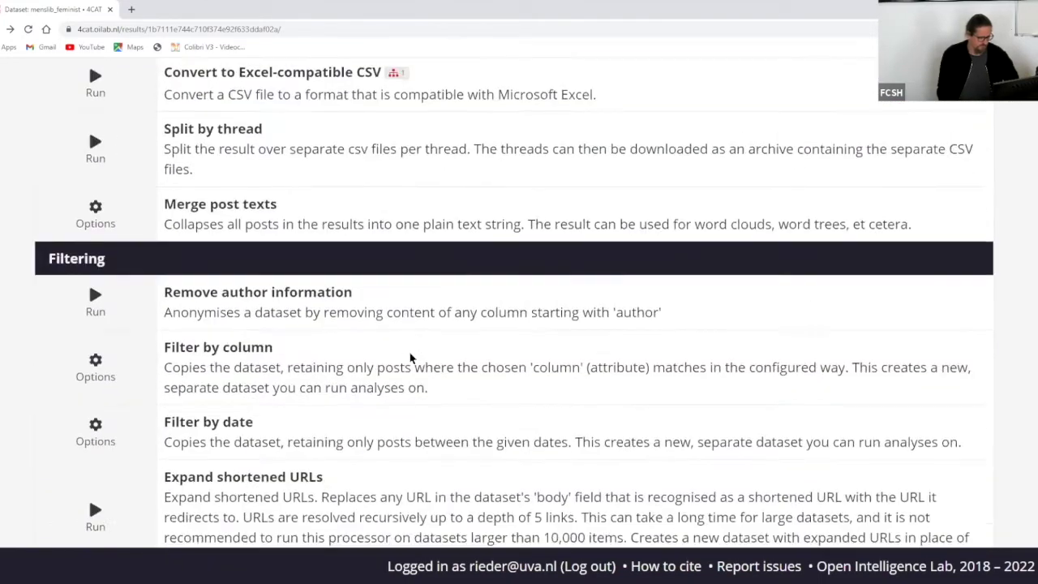
pyautogui.scroll(-15, 411, 354)
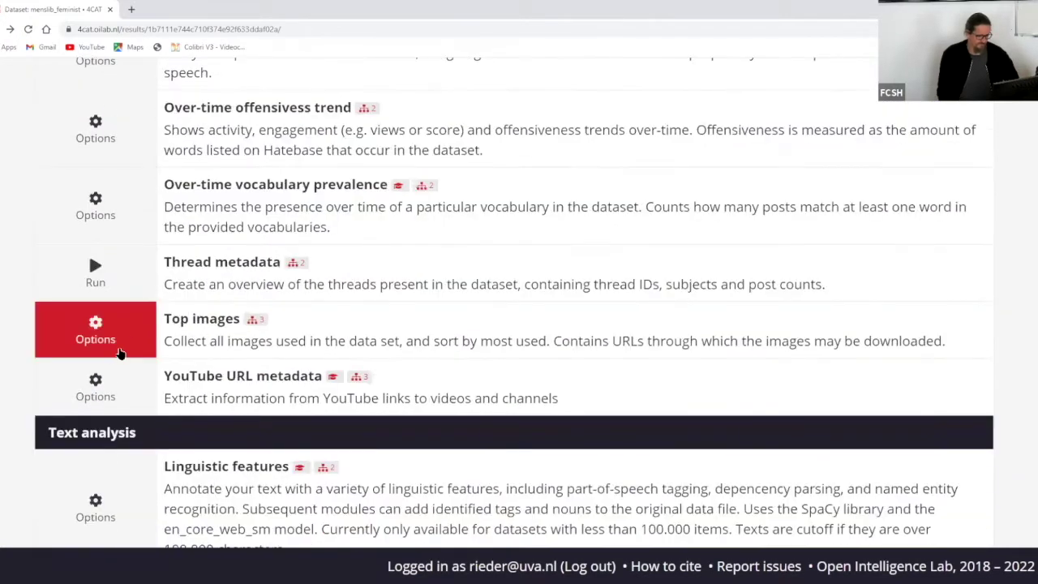
pyautogui.click(113, 336)
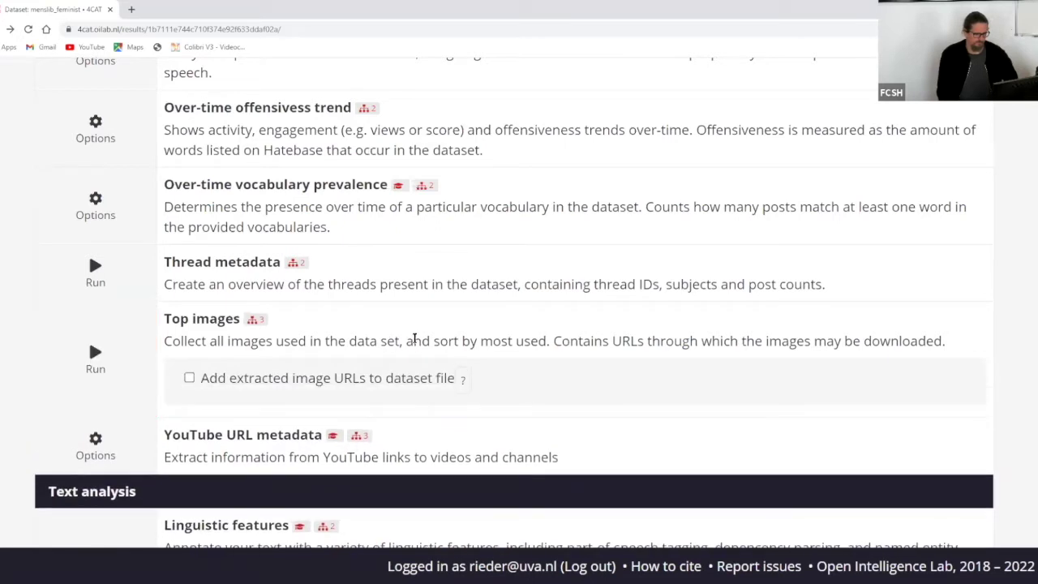
pyautogui.scroll(-3, 463, 331)
pyautogui.click(189, 265)
pyautogui.click(93, 243)
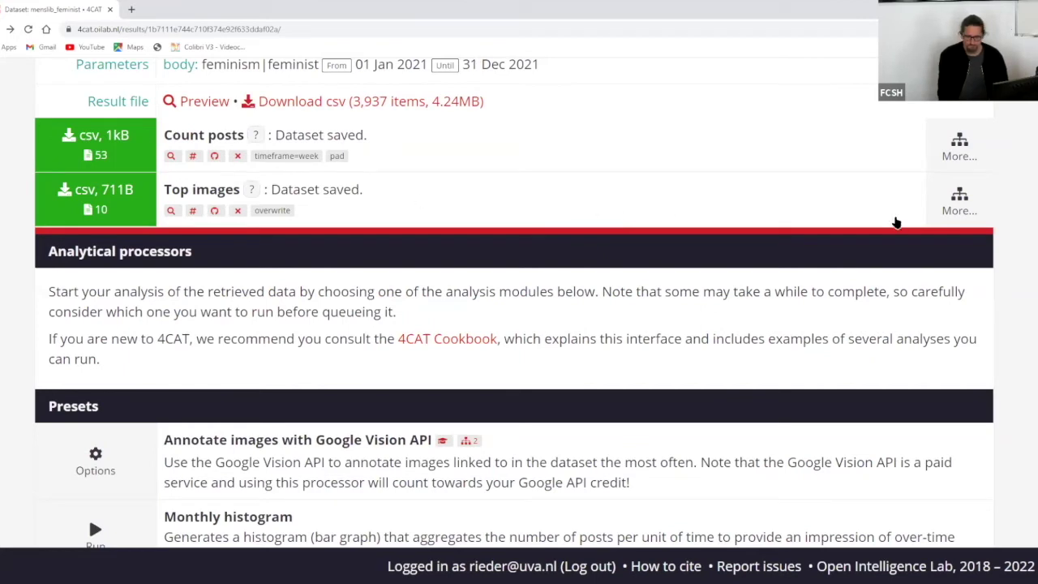
# - Preview the Top images result table of image URLs
pyautogui.click(958, 213)
pyautogui.scroll(-2, 562, 341)
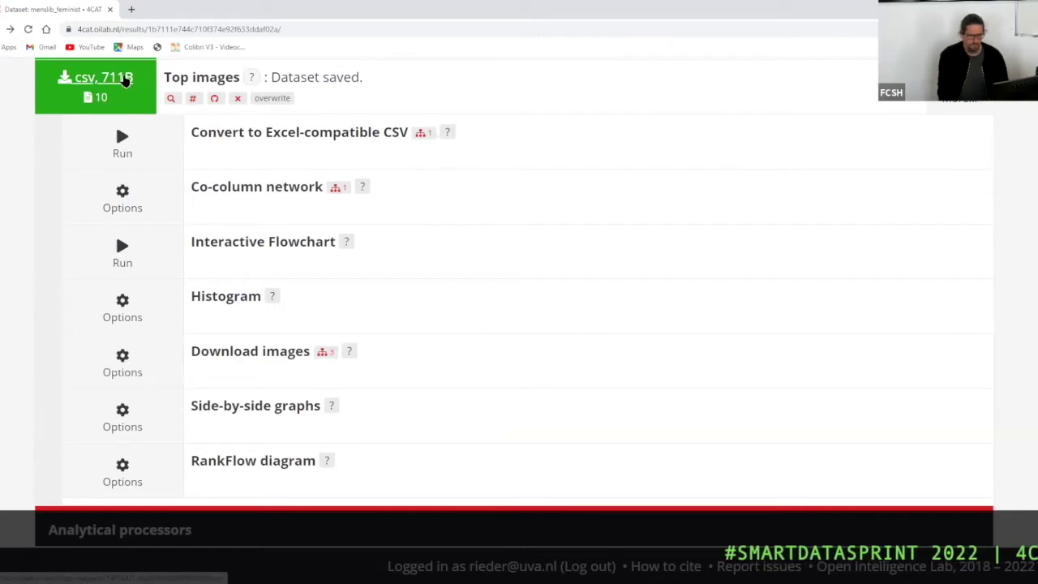
pyautogui.click(173, 98)
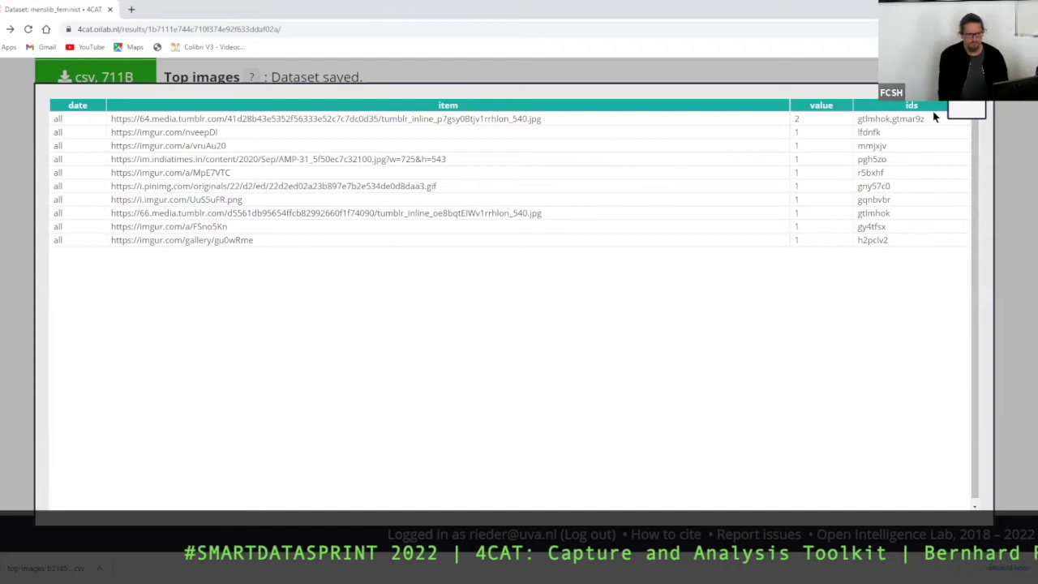
pyautogui.click(960, 114)
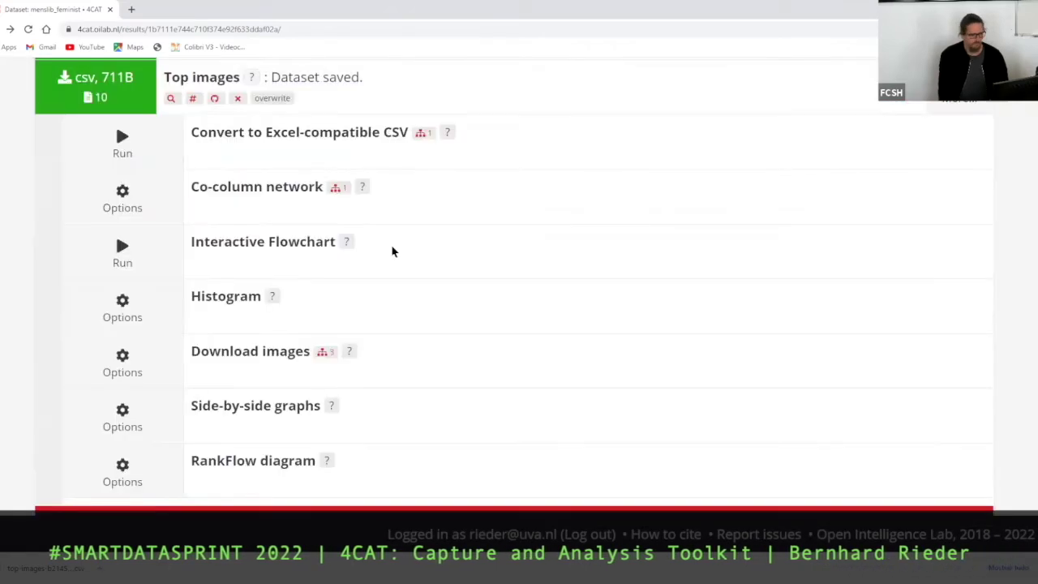
# - Download up to 100 top images, taking links from the item column
pyautogui.click(124, 361)
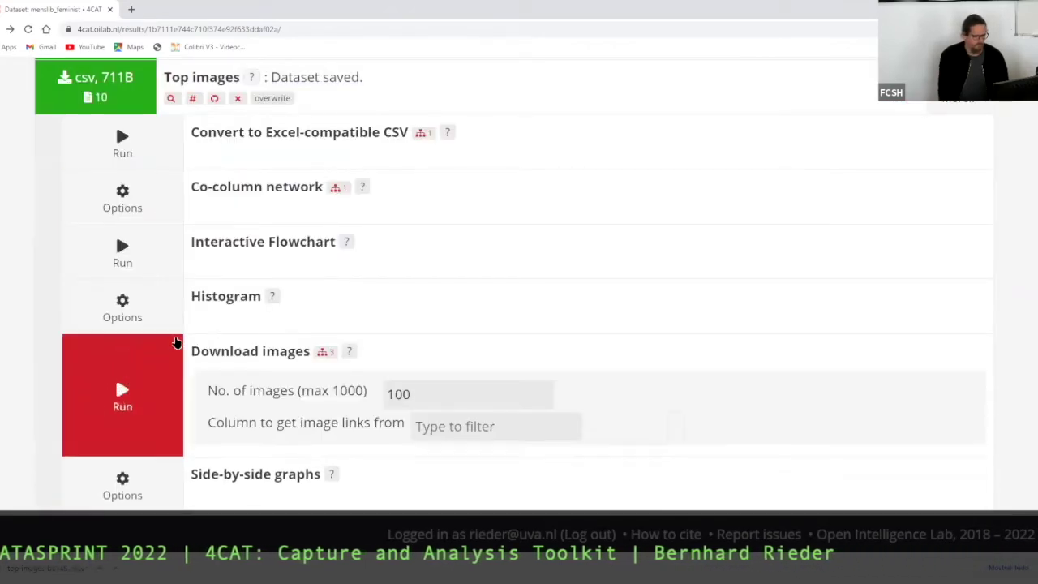
pyautogui.scroll(-2, 614, 217)
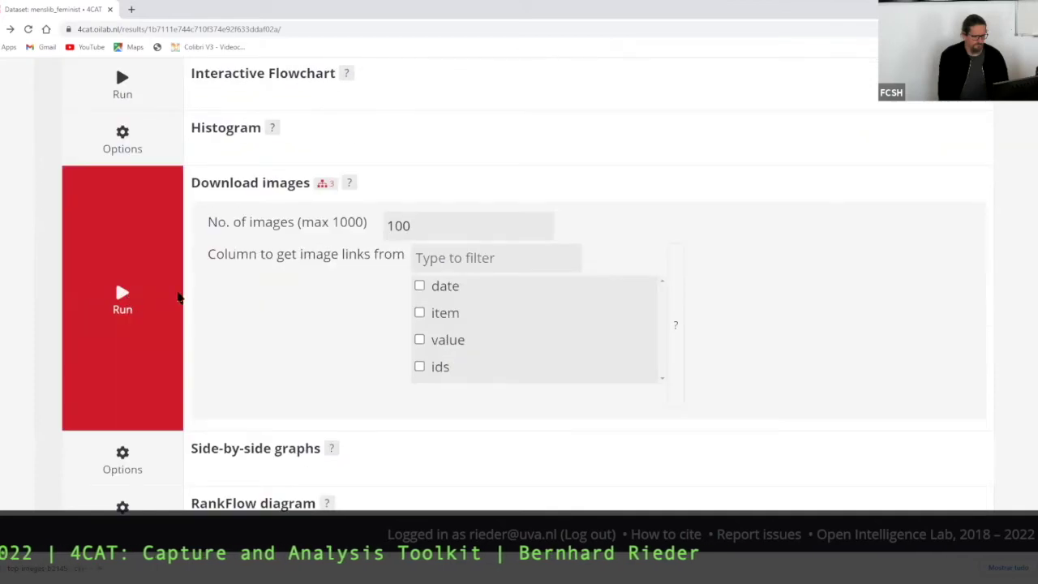
pyautogui.scroll(1, 484, 251)
pyautogui.scroll(3, 484, 251)
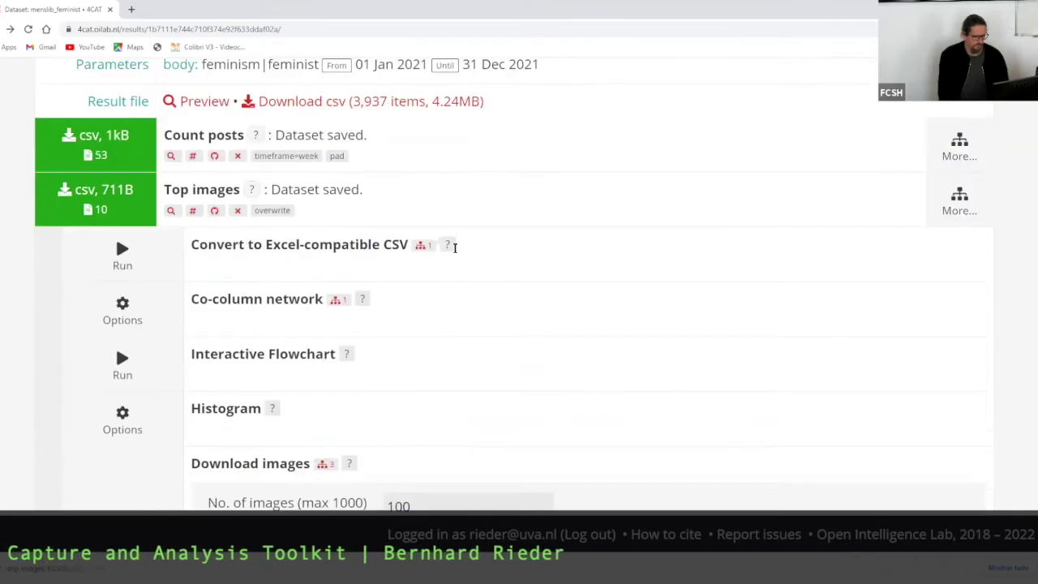
pyautogui.click(165, 209)
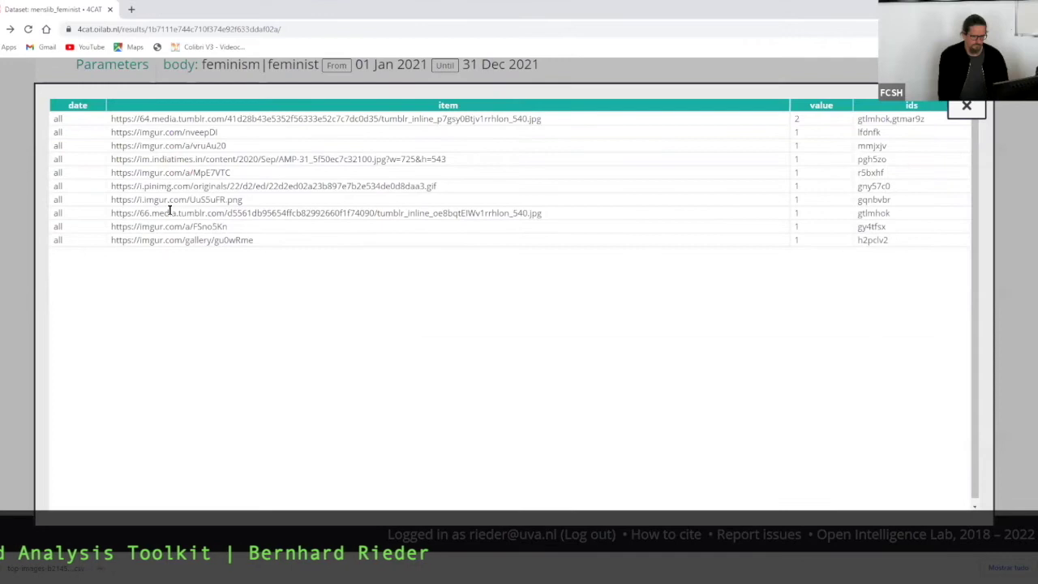
pyautogui.click(971, 114)
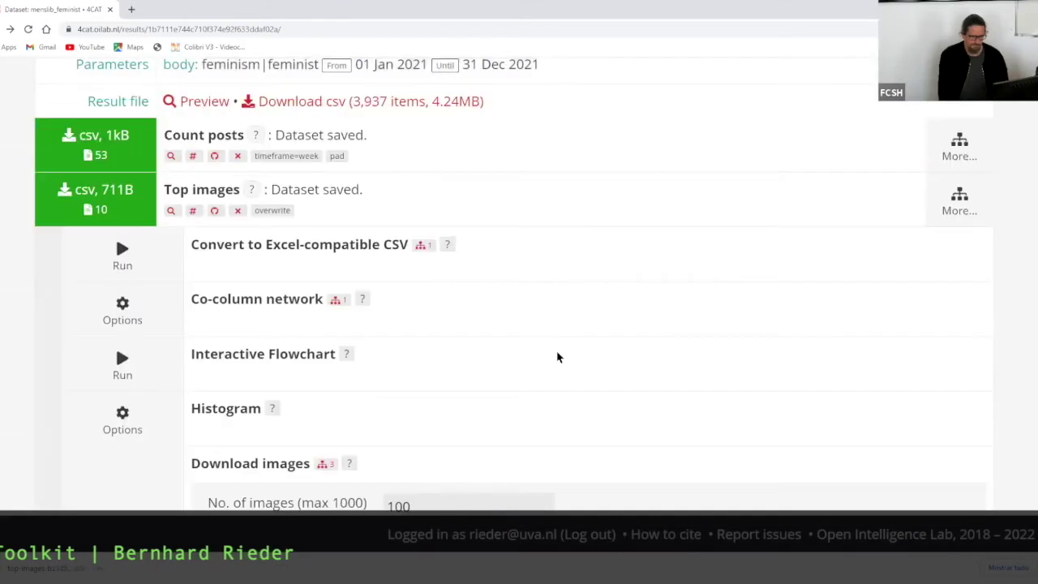
pyautogui.scroll(-3, 556, 357)
pyautogui.click(419, 369)
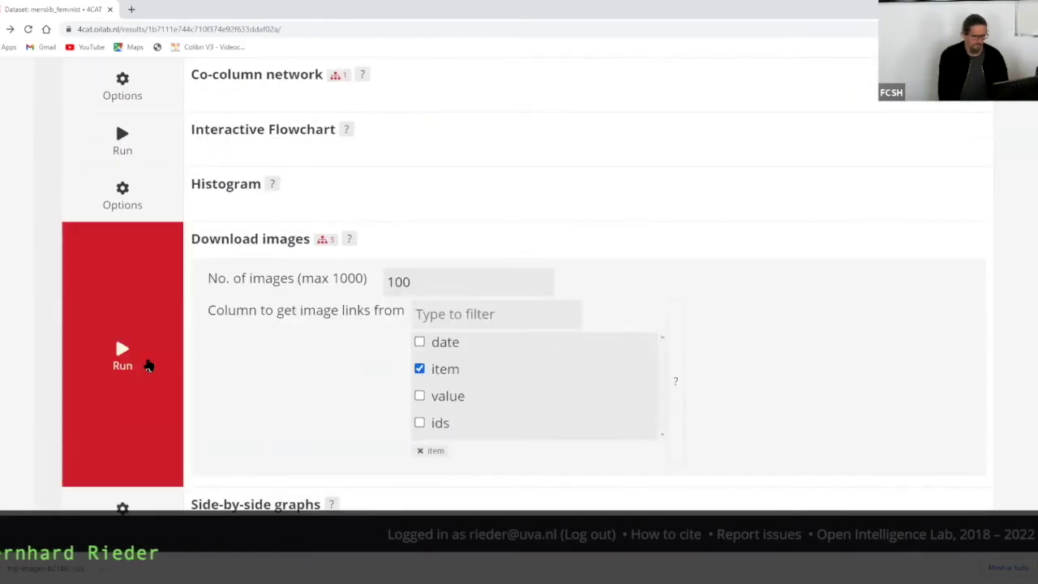
pyautogui.click(147, 364)
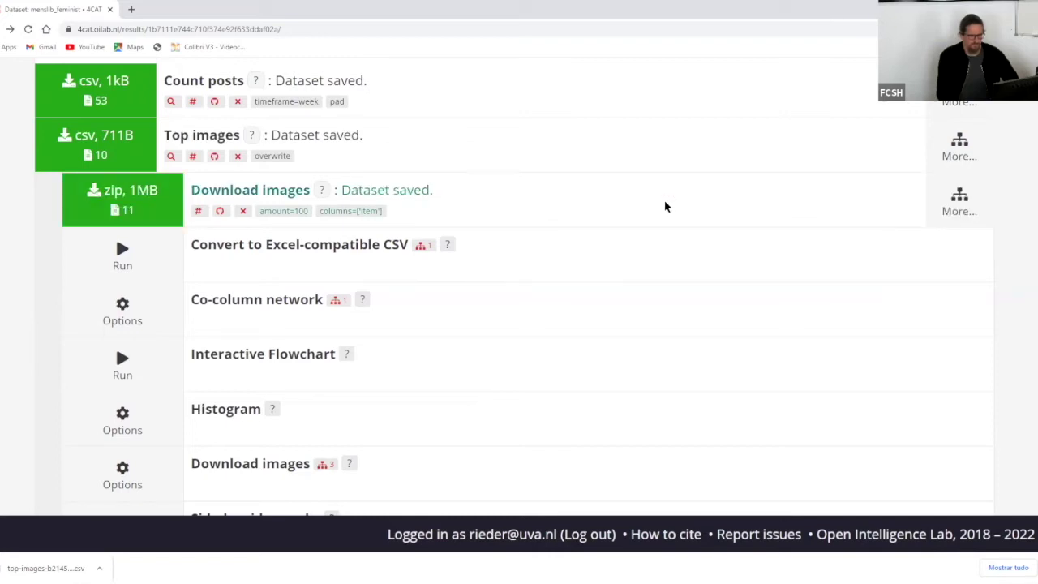
# - Build an Image wall of 100 square tiles from the downloaded images
pyautogui.click(963, 207)
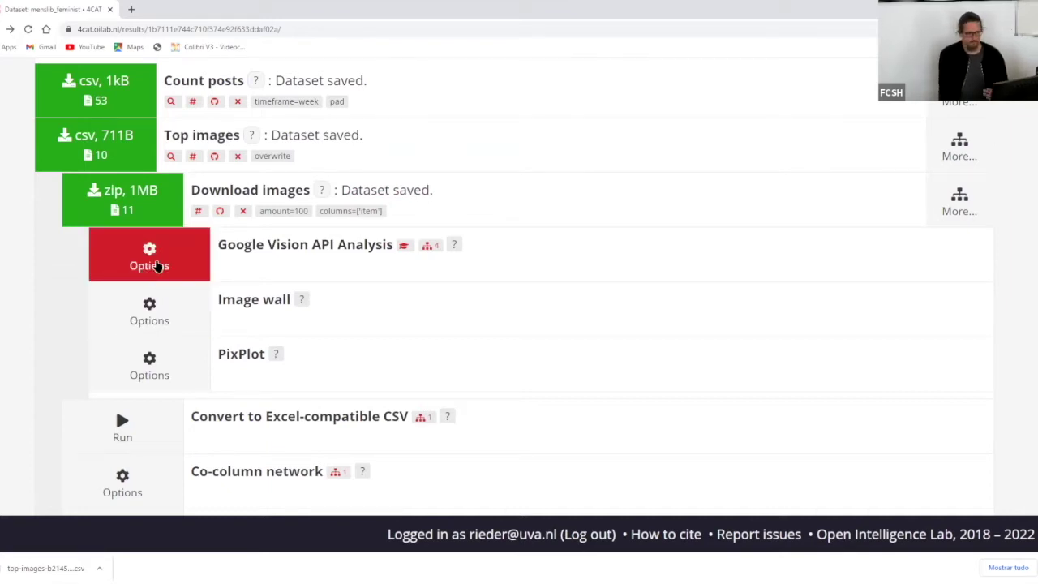
pyautogui.click(172, 313)
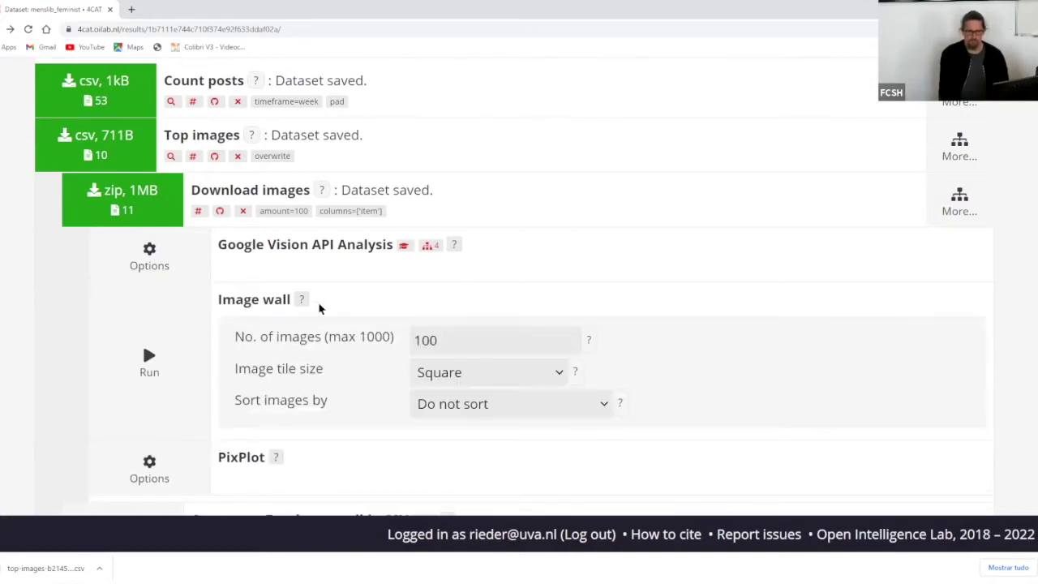
pyautogui.click(143, 357)
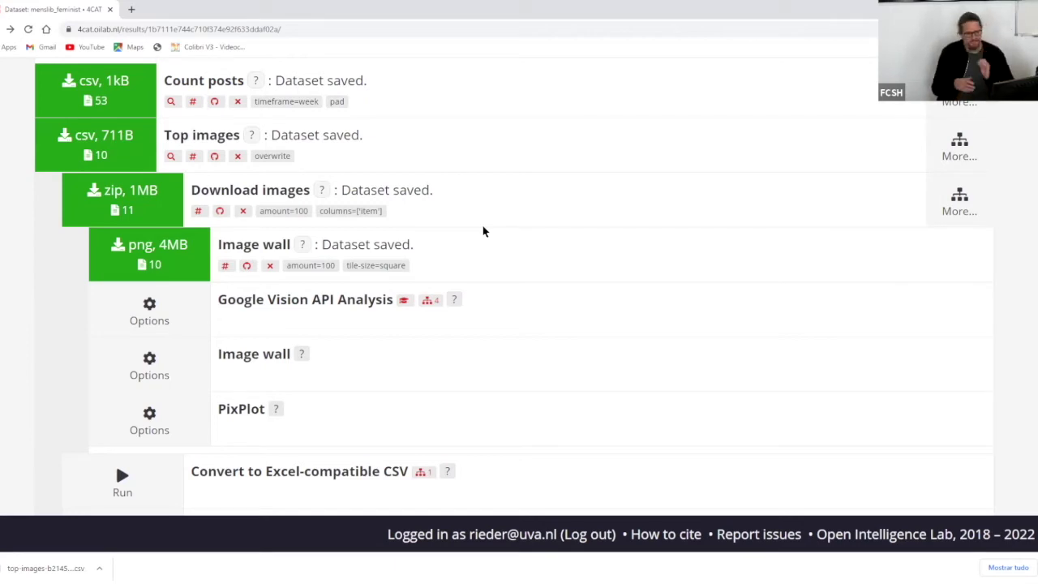
pyautogui.click(172, 253)
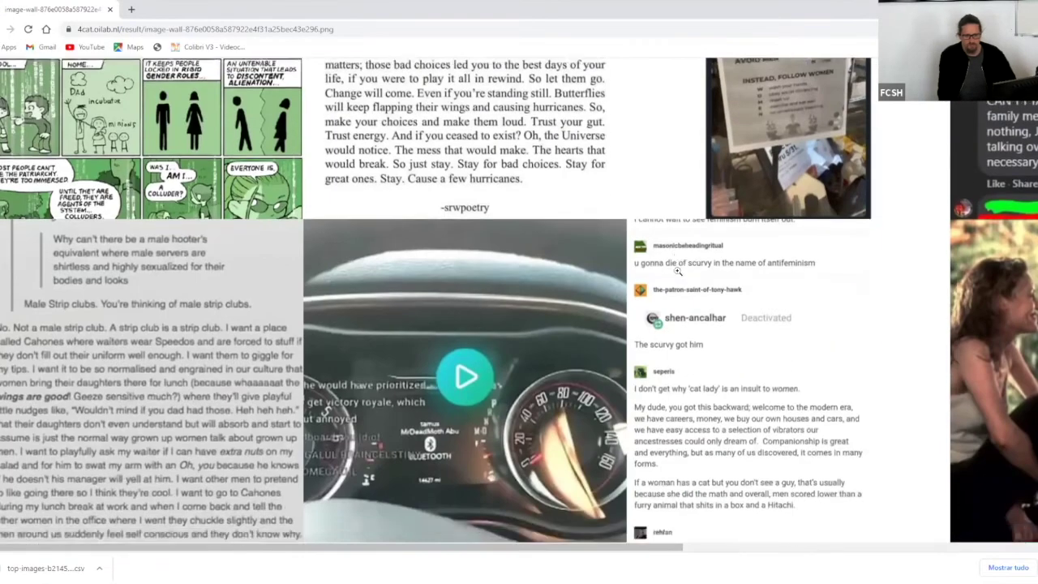
pyautogui.hscroll(5, 535, 545)
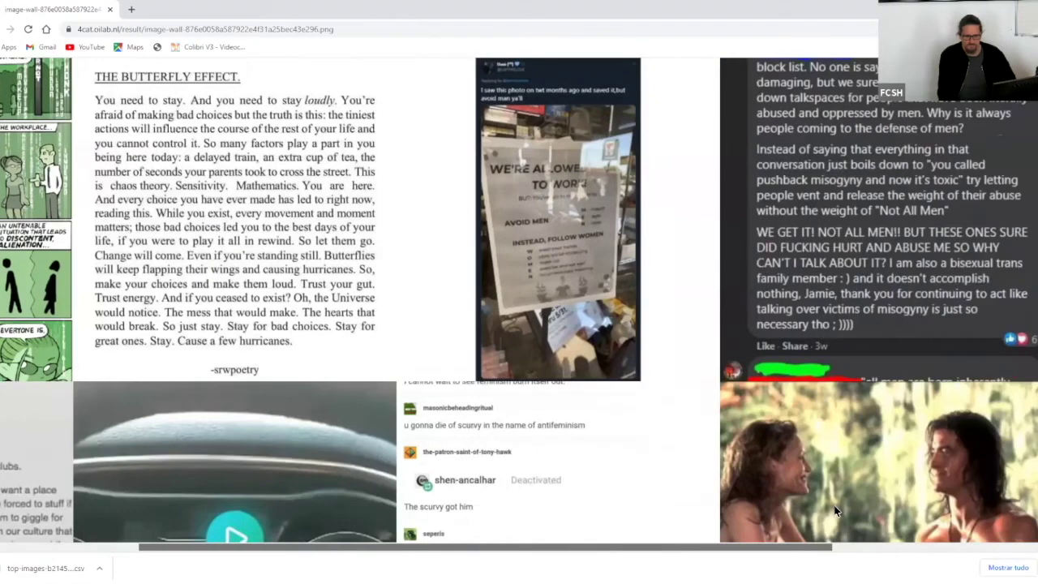
pyautogui.hscroll(-5, 546, 519)
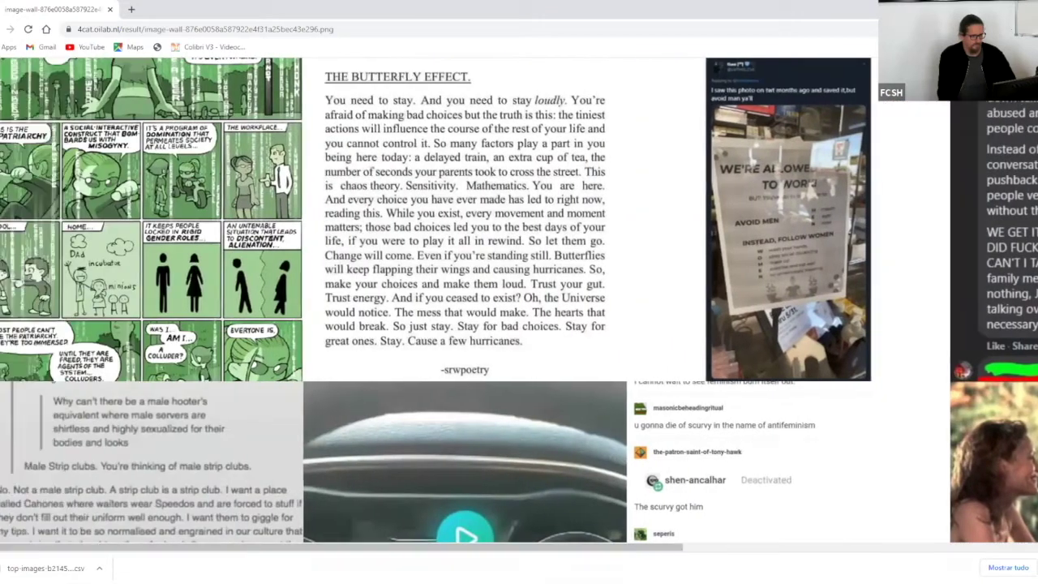
pyautogui.hotkey('alt', 'Left')
pyautogui.scroll(4, 619, 274)
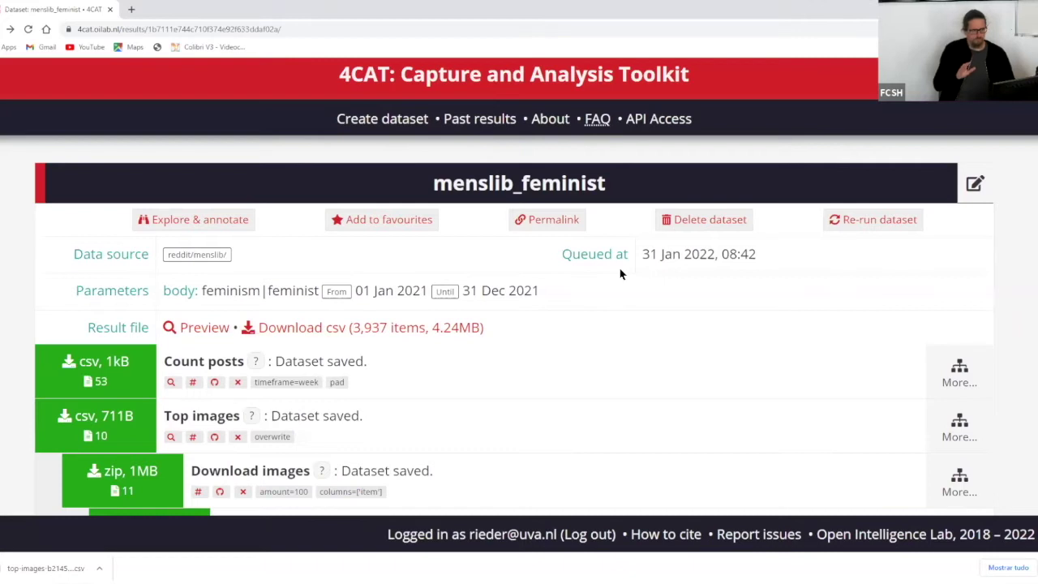
pyautogui.scroll(-2, 733, 206)
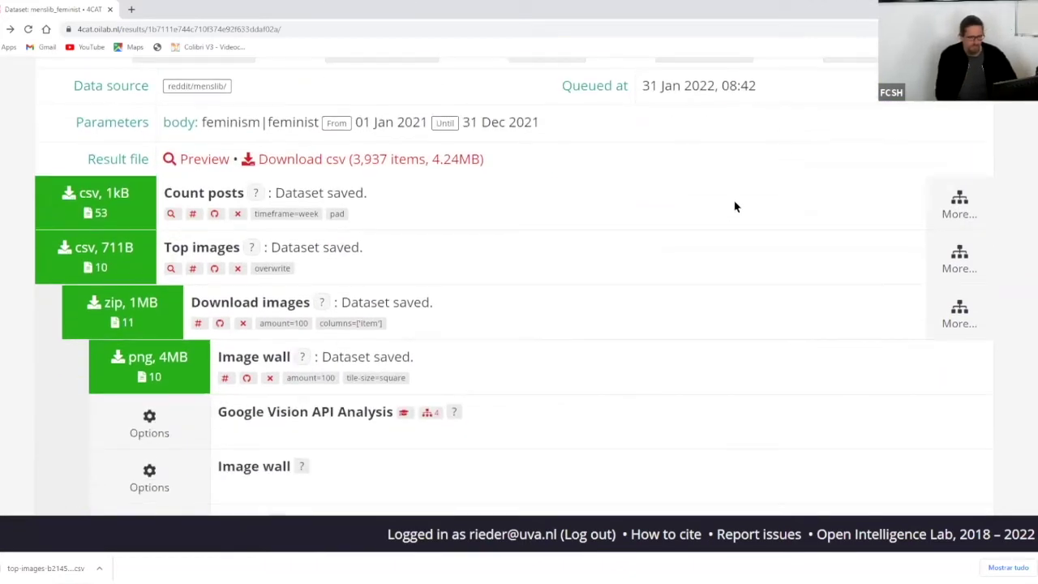
pyautogui.scroll(-2, 729, 215)
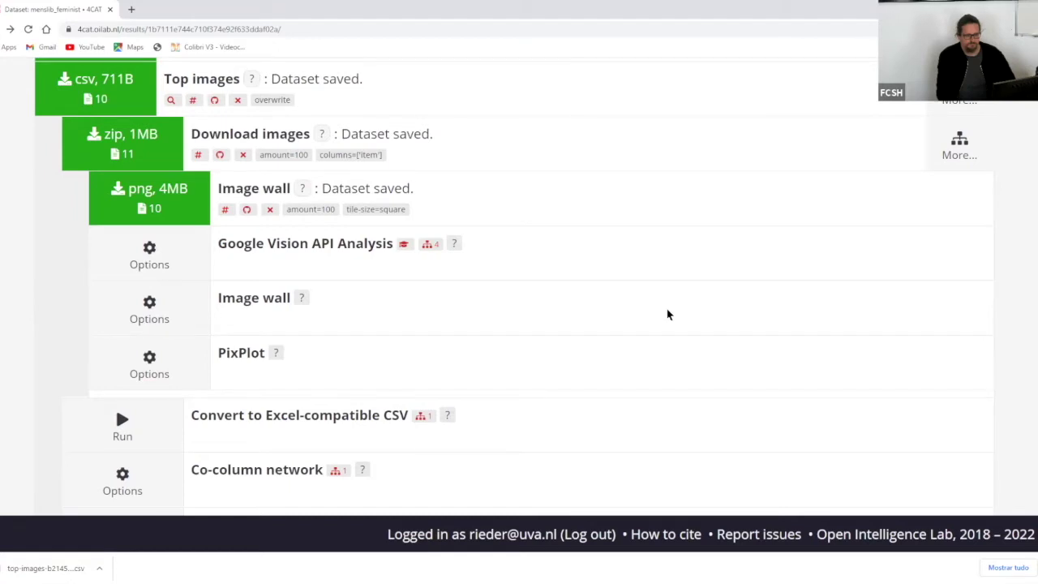
pyautogui.scroll(1, 668, 315)
pyautogui.scroll(1, 668, 315)
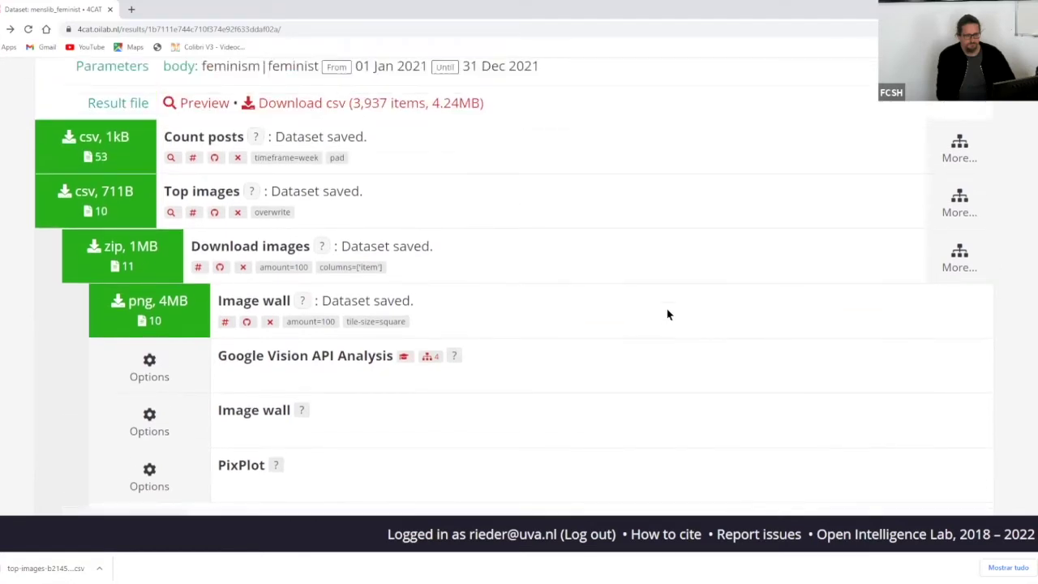
pyautogui.scroll(-1, 668, 314)
pyautogui.scroll(1, 668, 314)
pyautogui.scroll(1, 668, 315)
pyautogui.scroll(-1, 668, 315)
pyautogui.scroll(1, 668, 314)
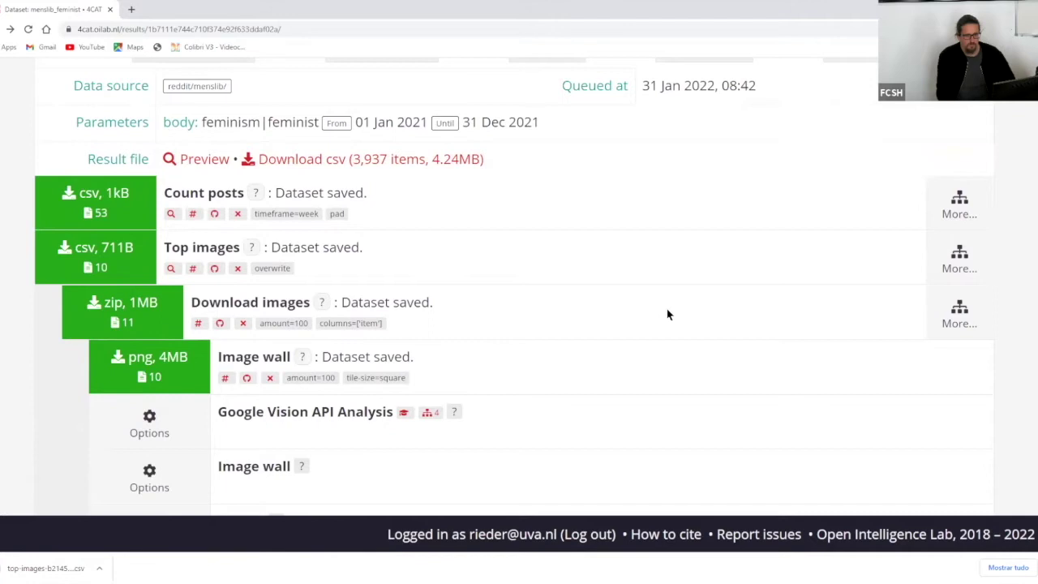
pyautogui.scroll(-1, 668, 314)
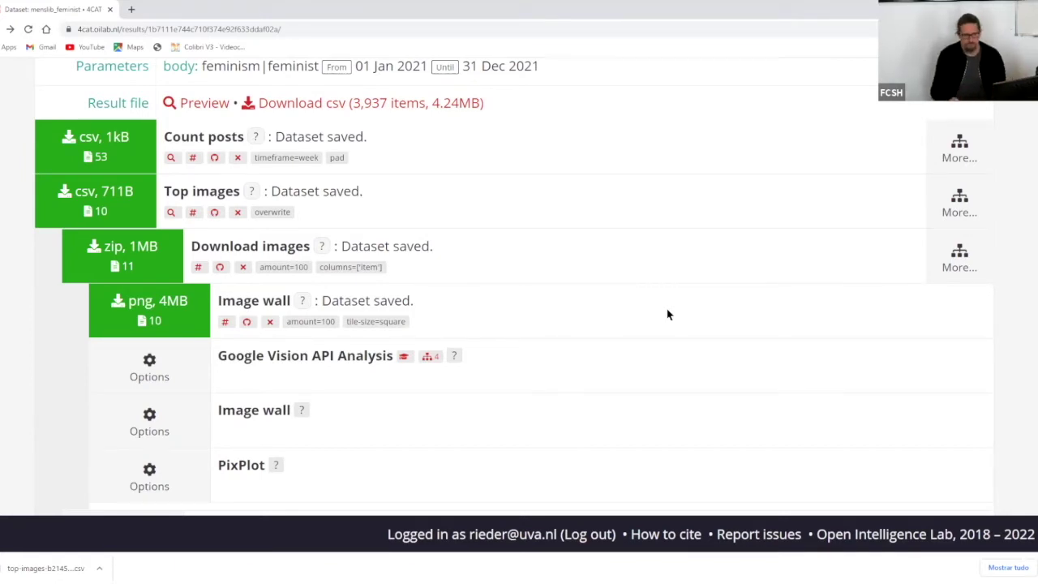
pyautogui.scroll(-1, 667, 314)
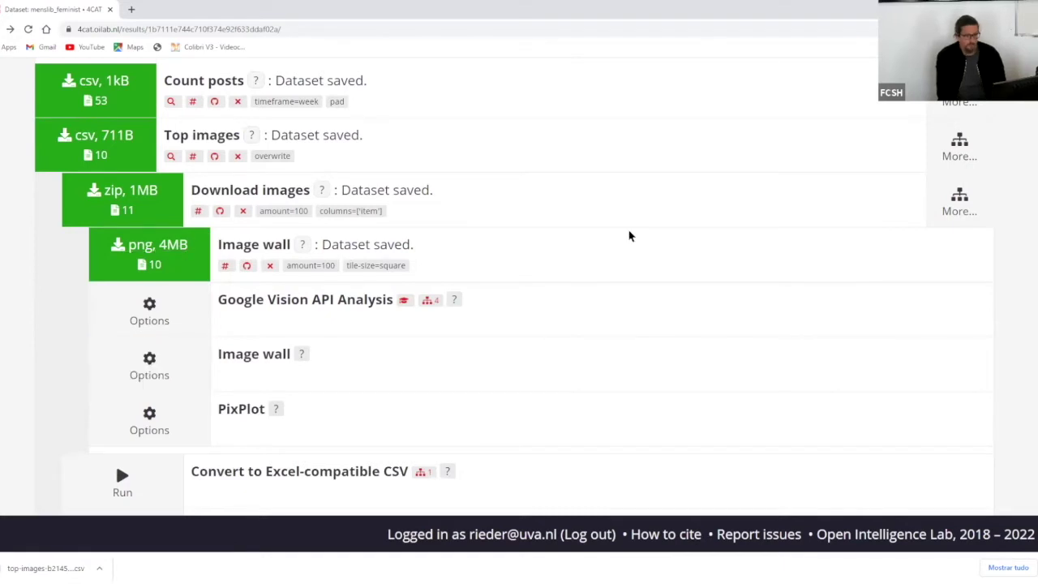
pyautogui.scroll(5, 629, 236)
pyautogui.scroll(-4, 629, 236)
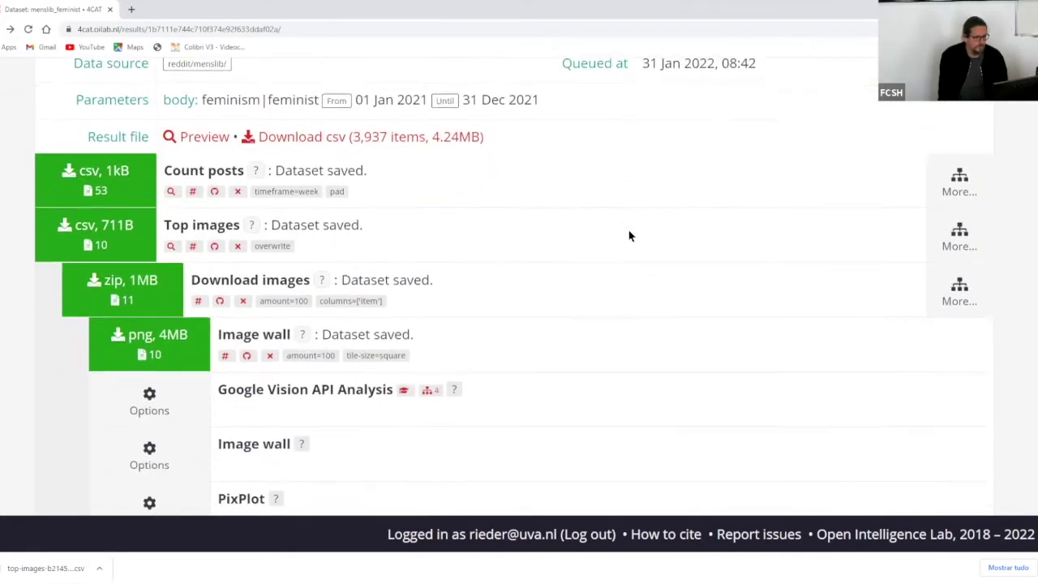
pyautogui.scroll(2, 629, 236)
pyautogui.scroll(2, 630, 236)
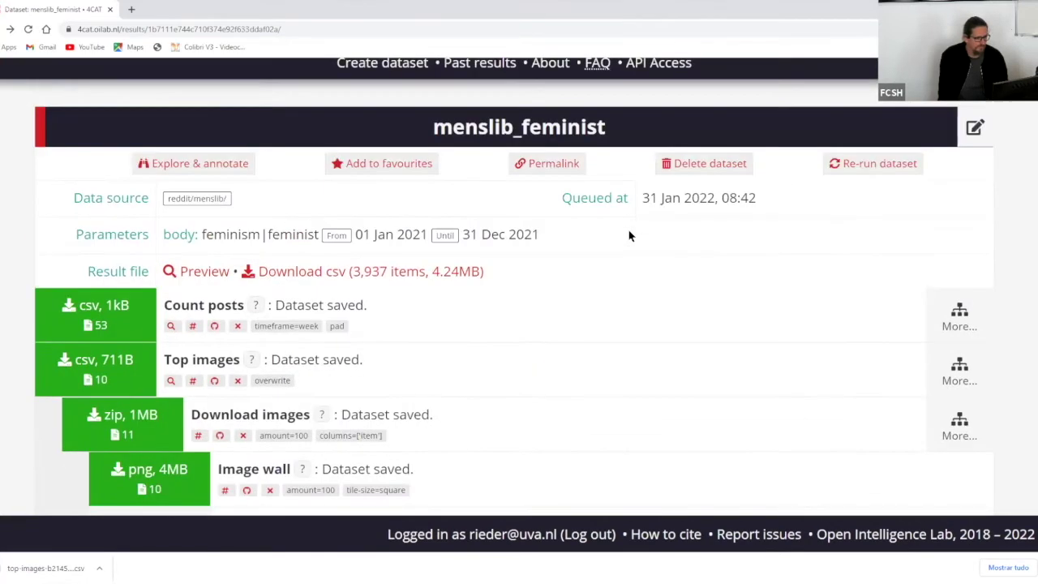
pyautogui.scroll(-4, 630, 236)
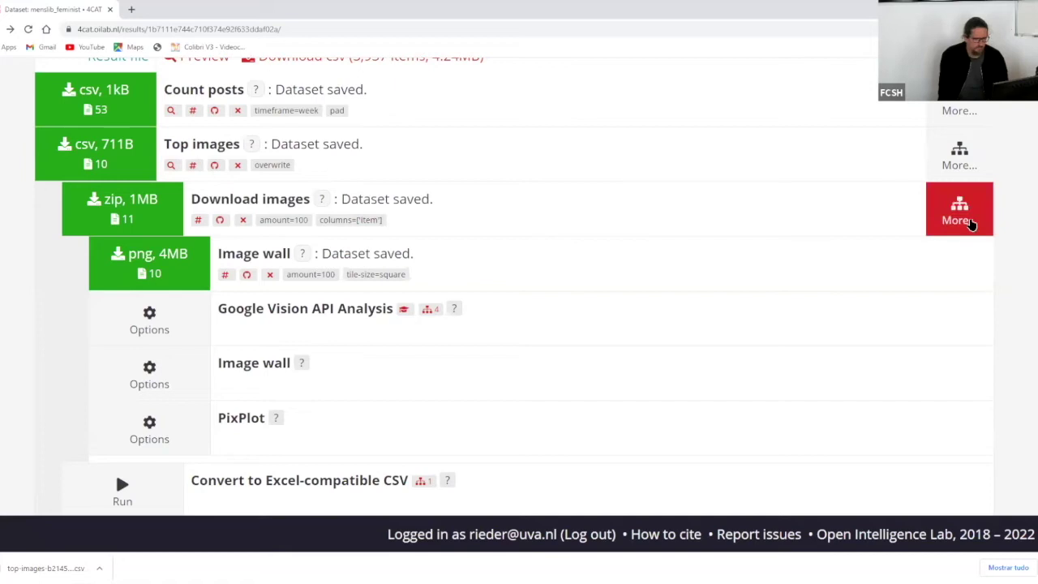
pyautogui.scroll(-5, 543, 292)
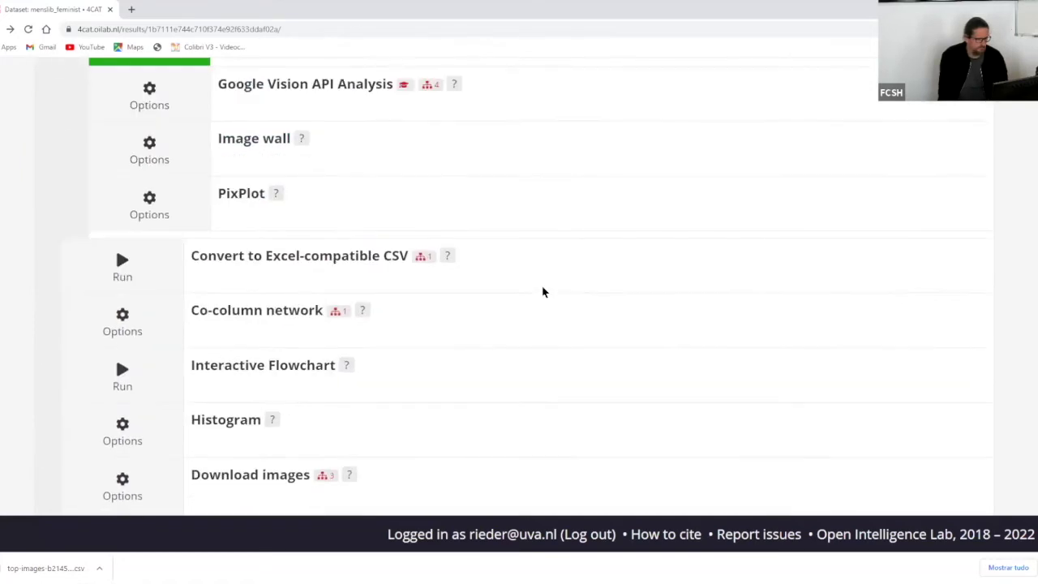
pyautogui.scroll(15, 543, 292)
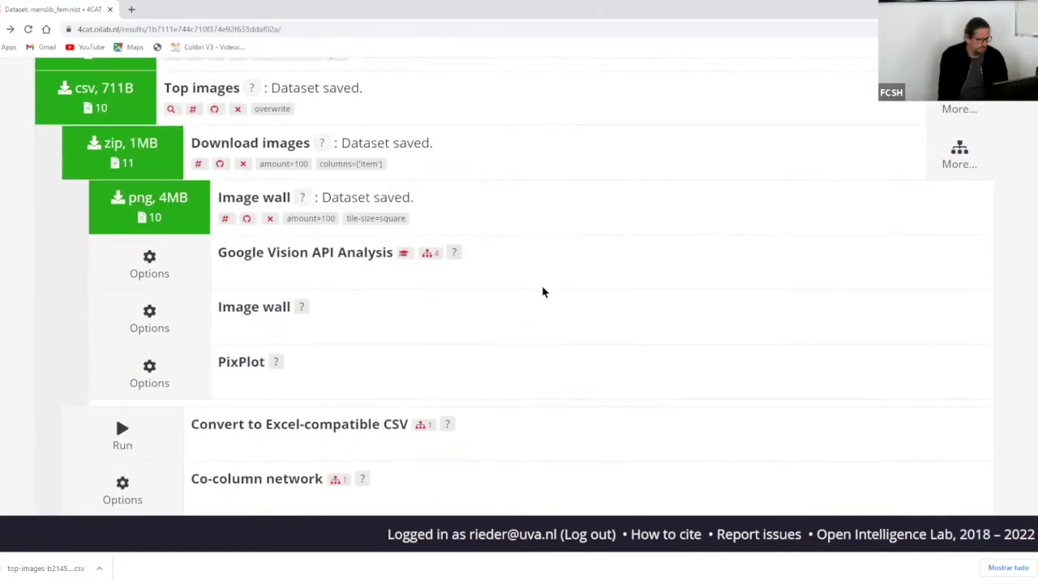
pyautogui.scroll(-2, 543, 292)
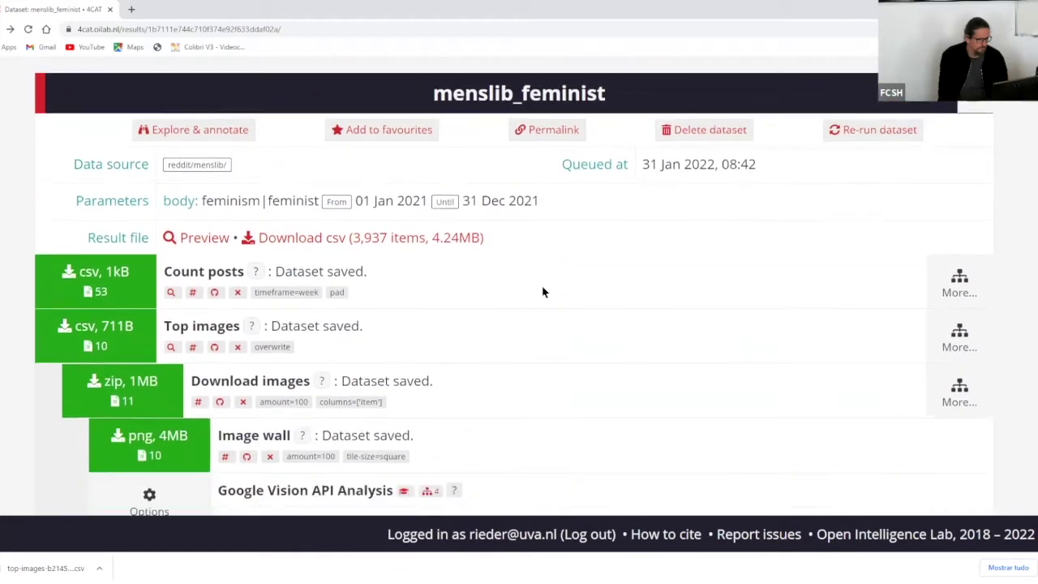
pyautogui.scroll(-1, 543, 292)
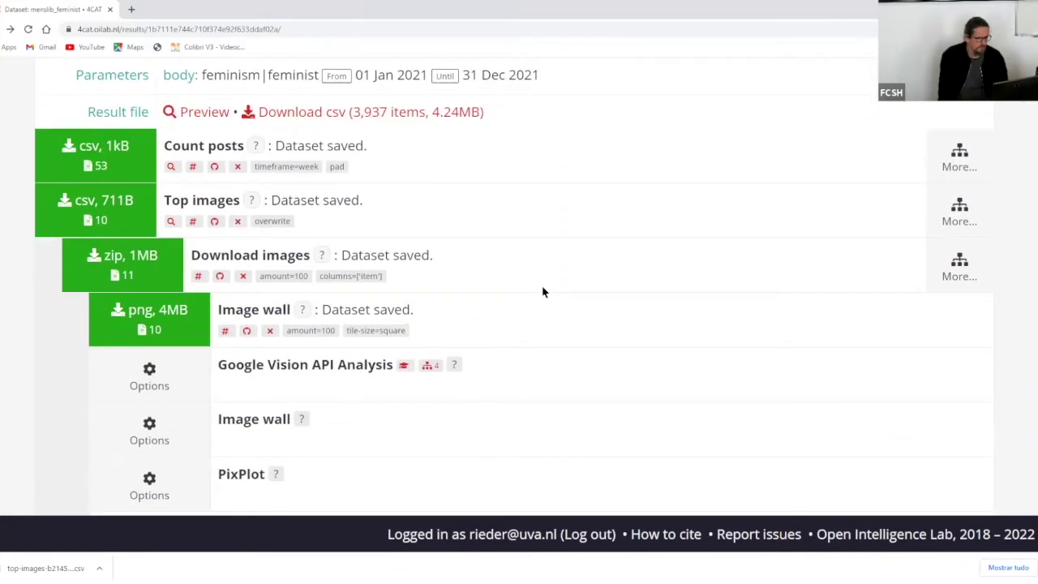
pyautogui.scroll(2, 543, 292)
pyautogui.scroll(-4, 544, 292)
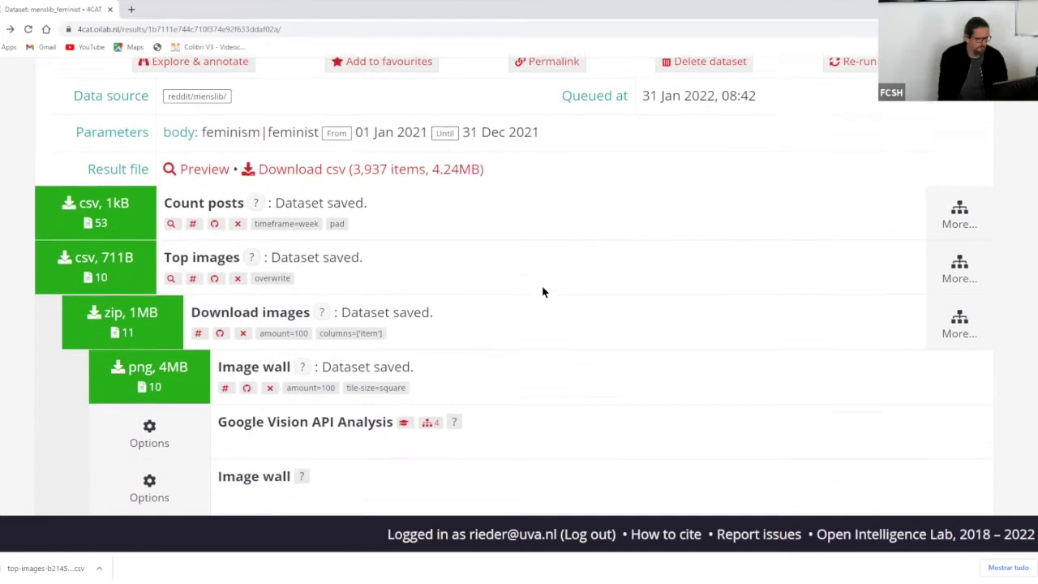
pyautogui.scroll(-4, 543, 292)
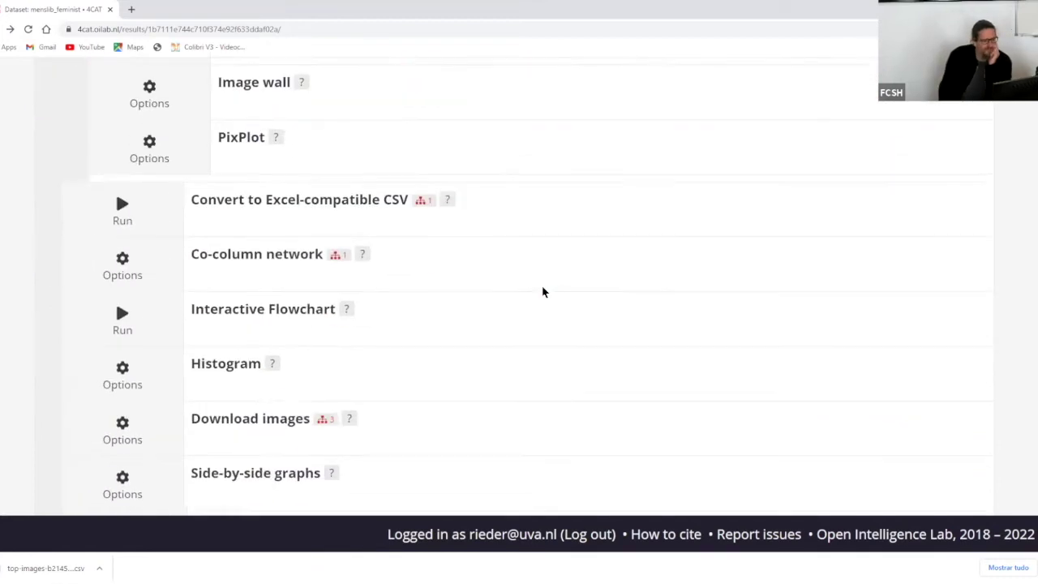
pyautogui.scroll(-3, 543, 292)
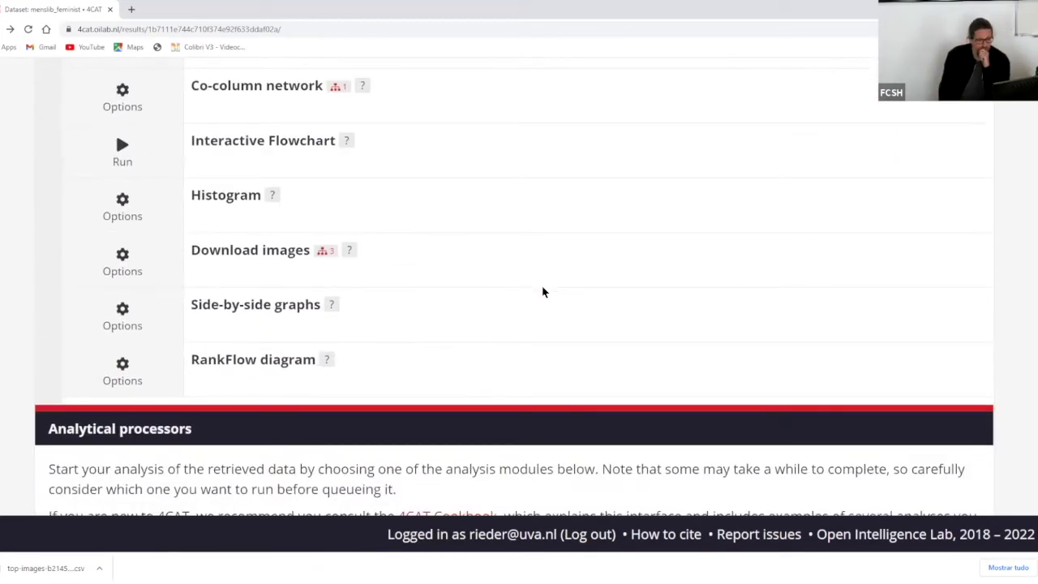
pyautogui.scroll(6, 543, 292)
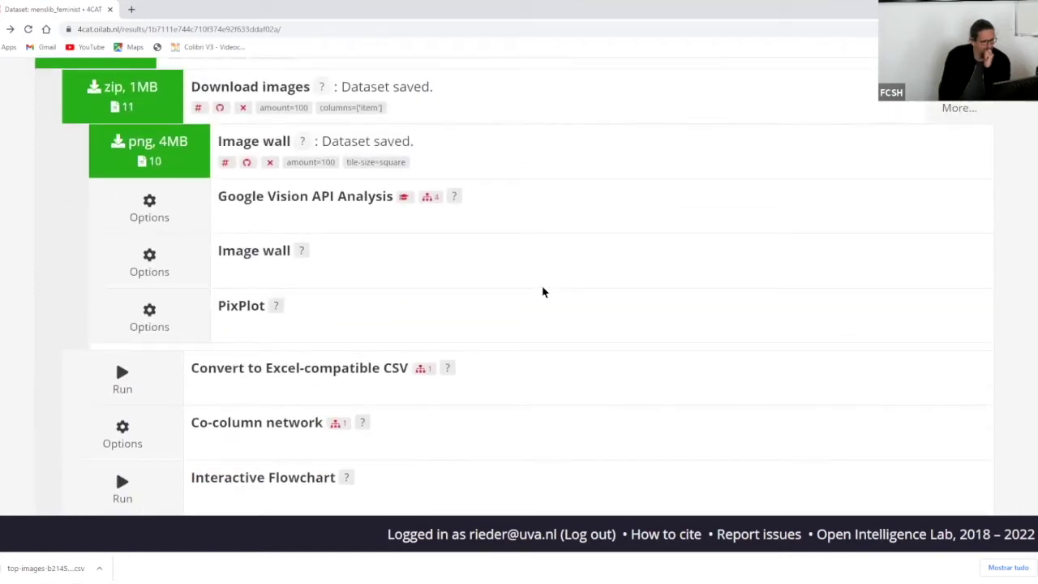
pyautogui.scroll(4, 543, 292)
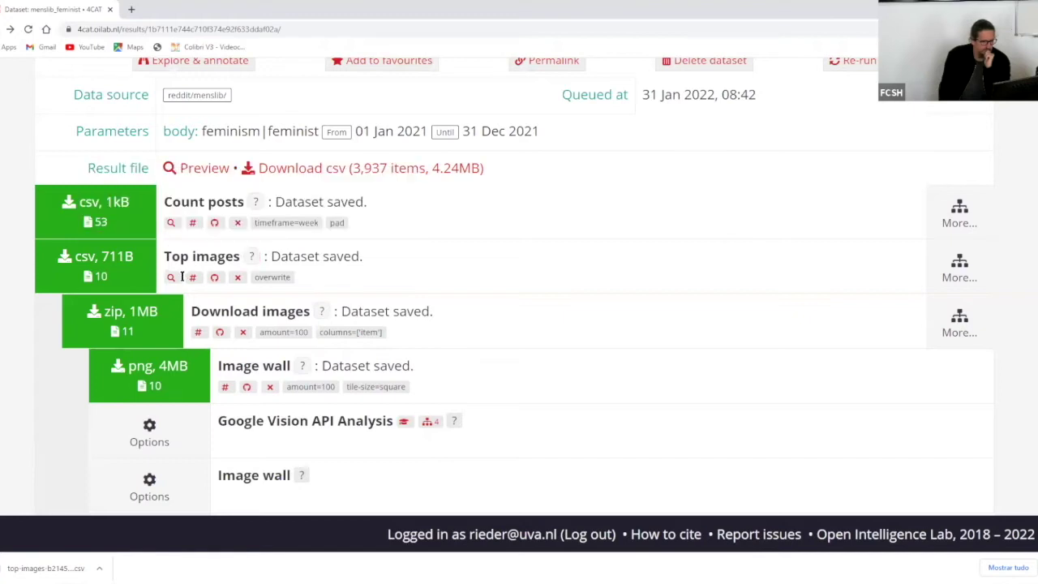
pyautogui.click(171, 276)
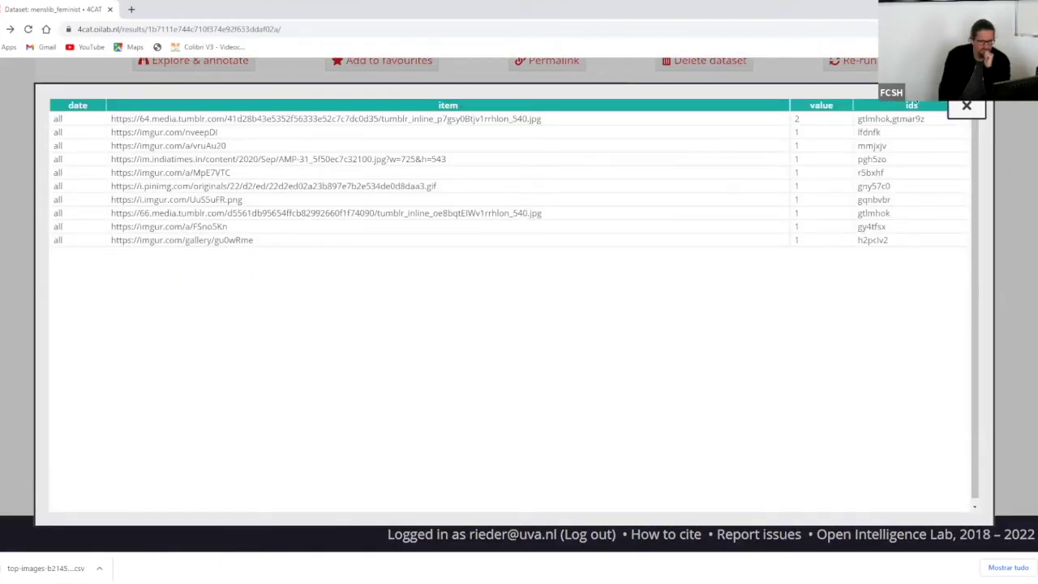
pyautogui.moveTo(907, 119); pyautogui.dragTo(905, 250)
pyautogui.click(905, 249)
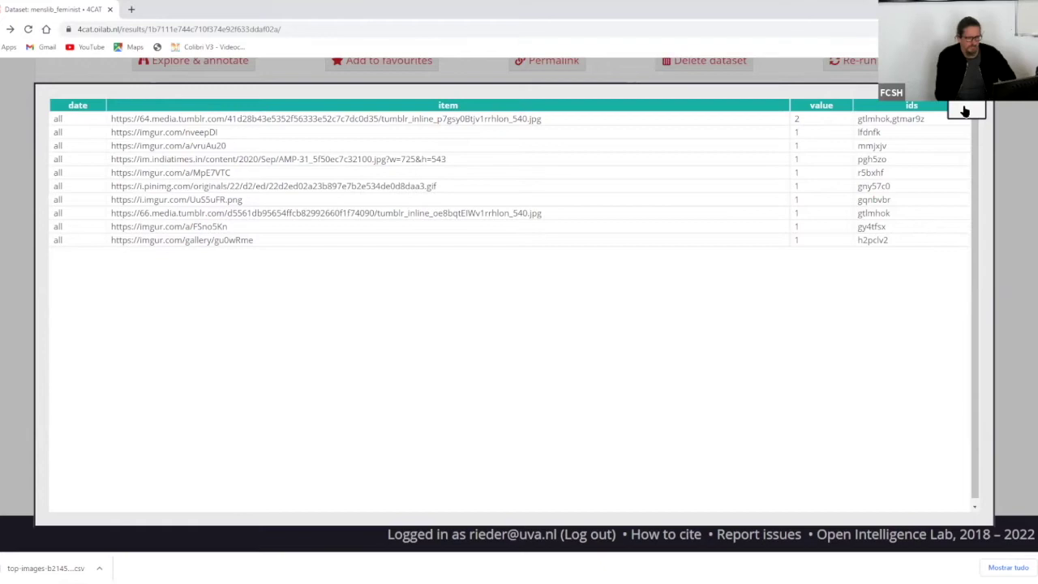
pyautogui.click(965, 109)
pyautogui.scroll(-3, 720, 213)
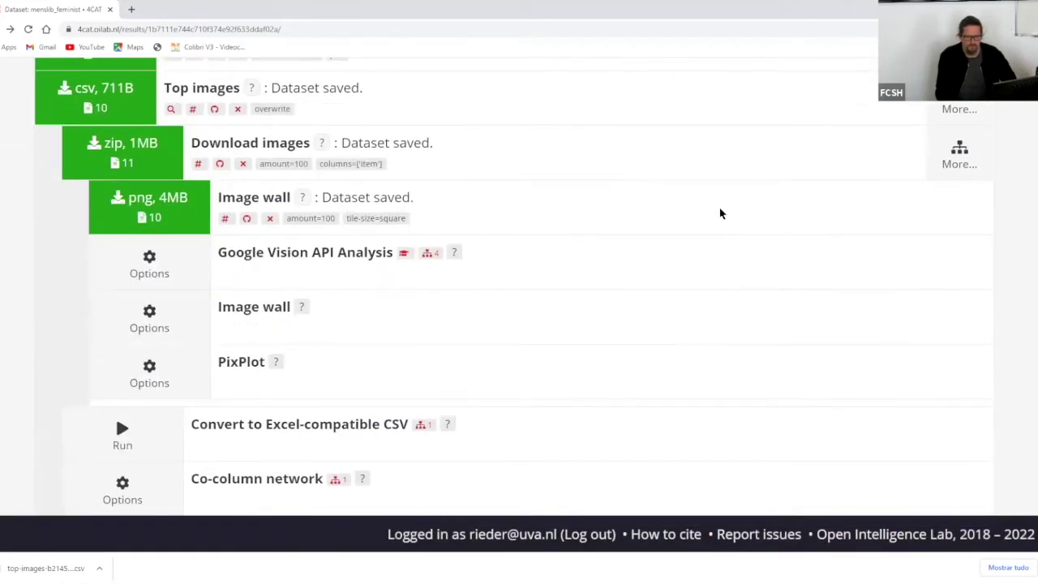
pyautogui.scroll(-2, 721, 213)
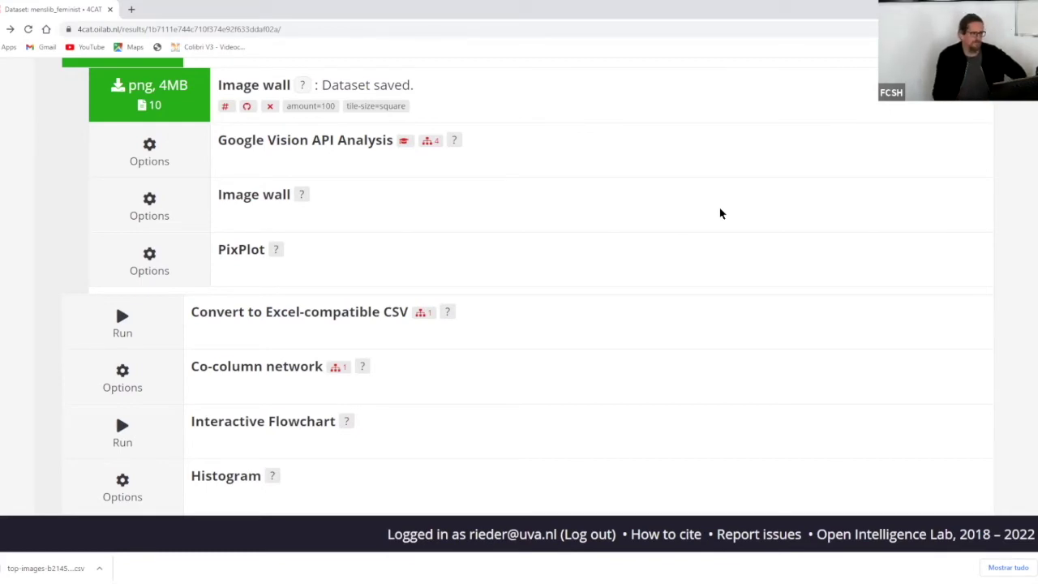
pyautogui.scroll(2, 760, 130)
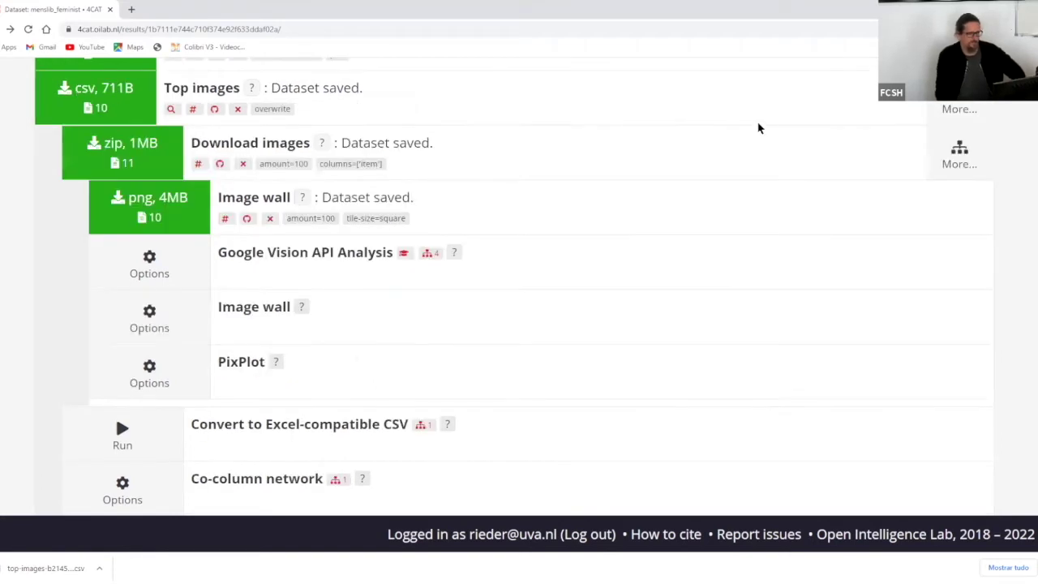
pyautogui.scroll(3, 759, 128)
pyautogui.scroll(-1, 760, 128)
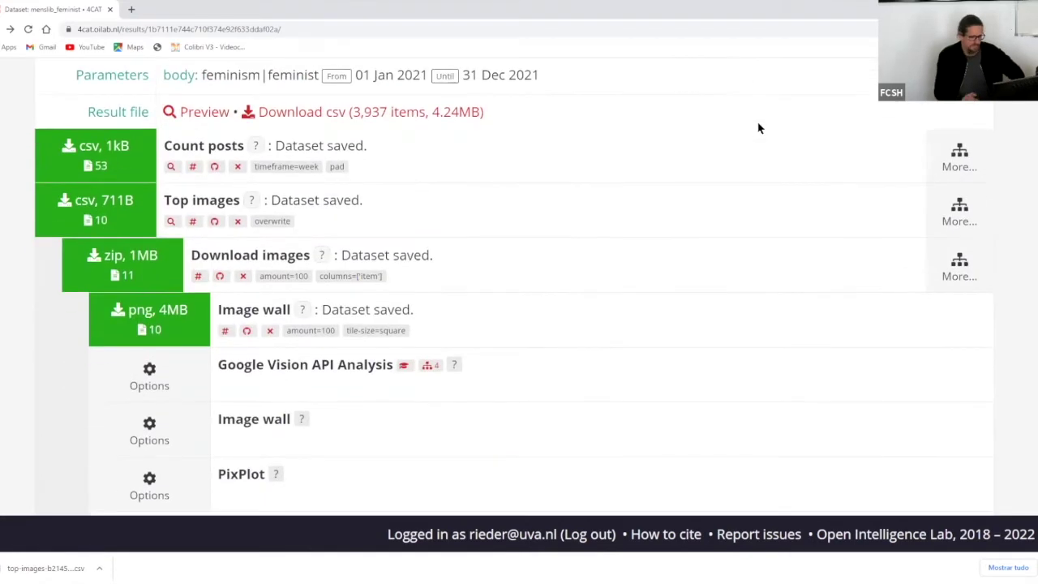
pyautogui.scroll(-2, 713, 134)
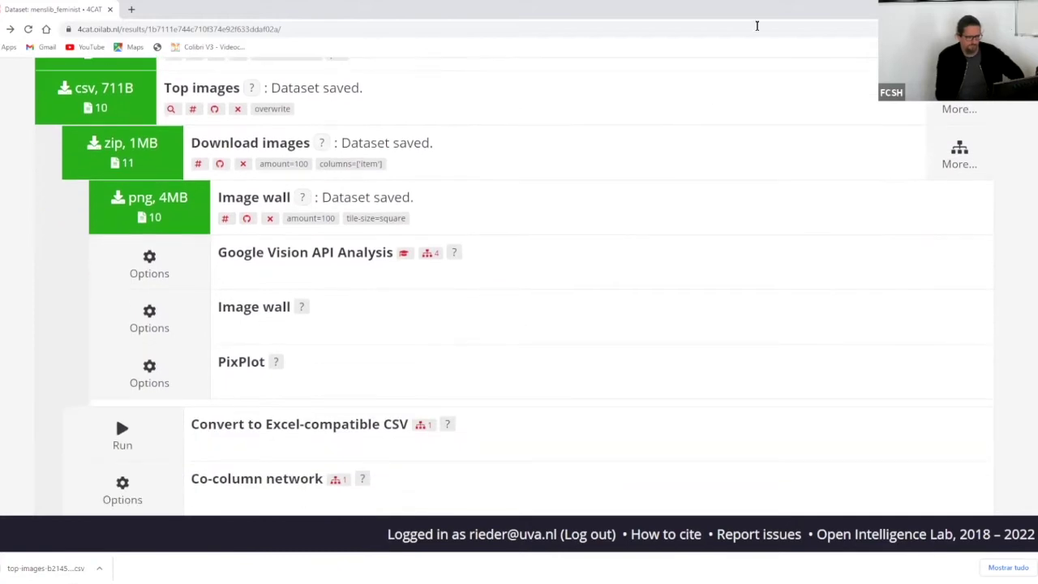
pyautogui.scroll(-2, 758, 31)
pyautogui.scroll(3, 758, 30)
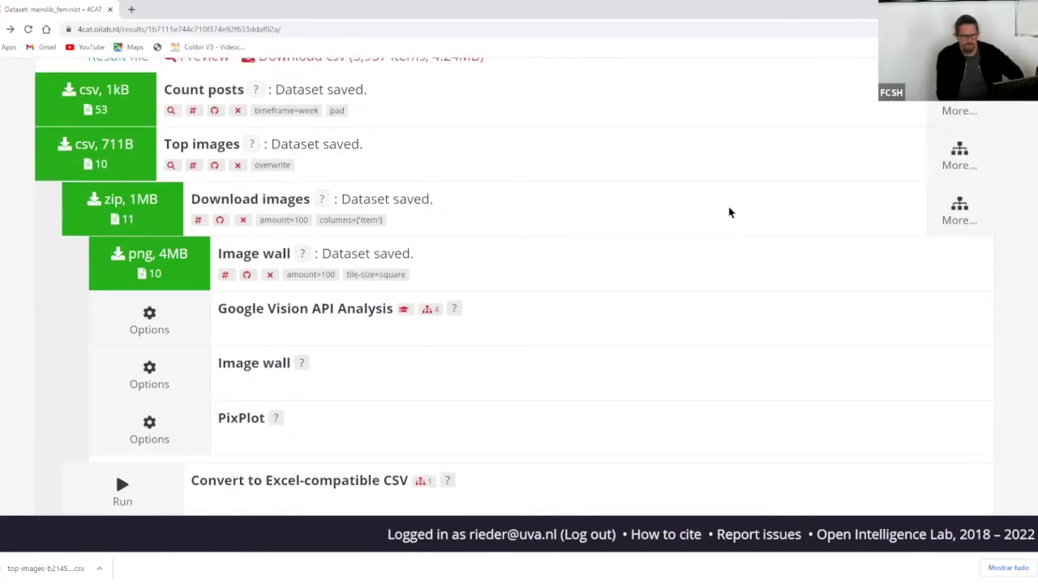
pyautogui.scroll(-5, 678, 215)
pyautogui.scroll(-5, 676, 216)
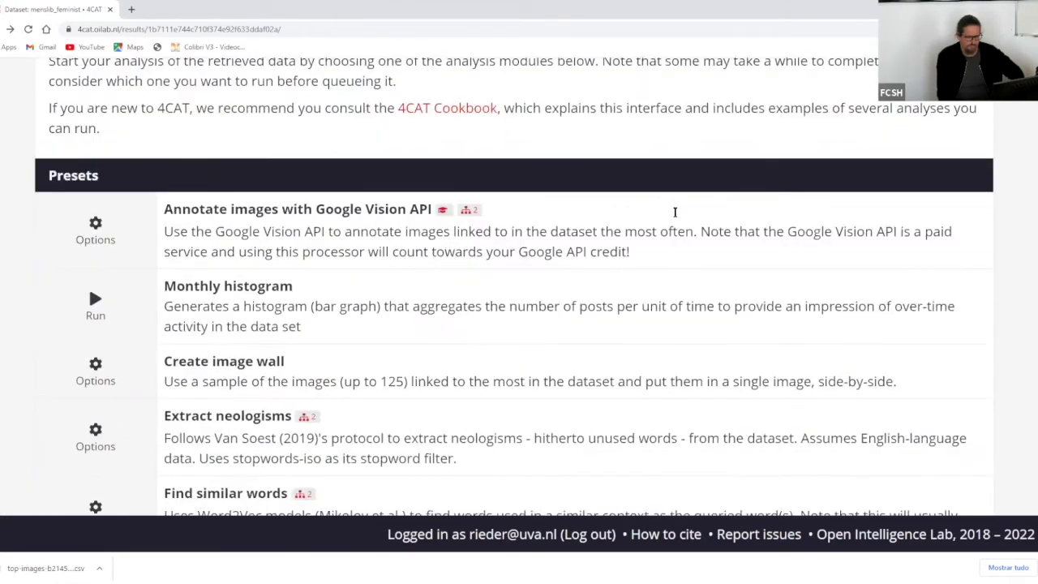
pyautogui.scroll(-1, 674, 212)
pyautogui.scroll(-1, 675, 210)
pyautogui.scroll(12, 675, 208)
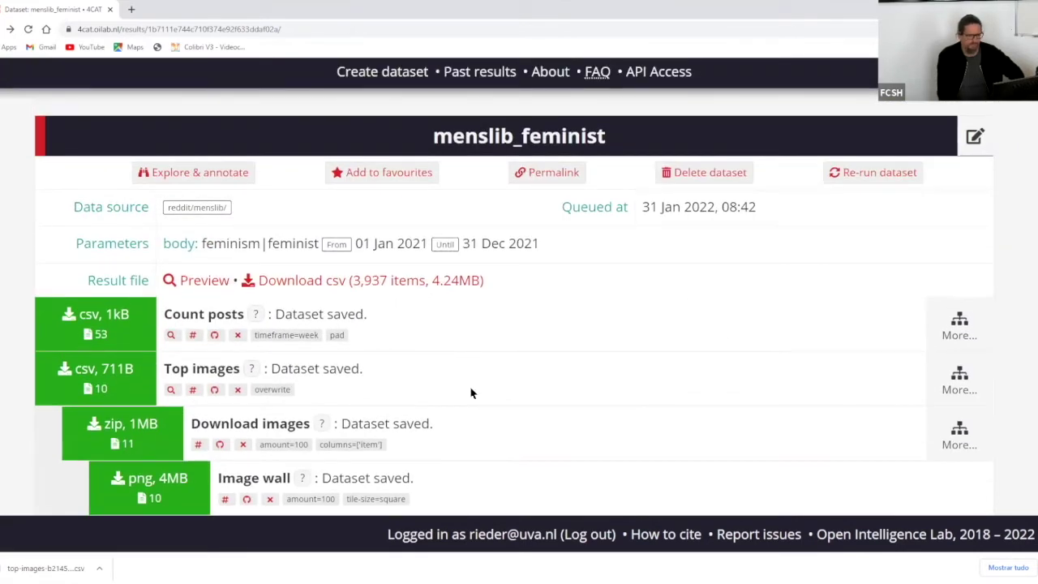
pyautogui.scroll(-8, 471, 391)
pyautogui.scroll(3, 471, 393)
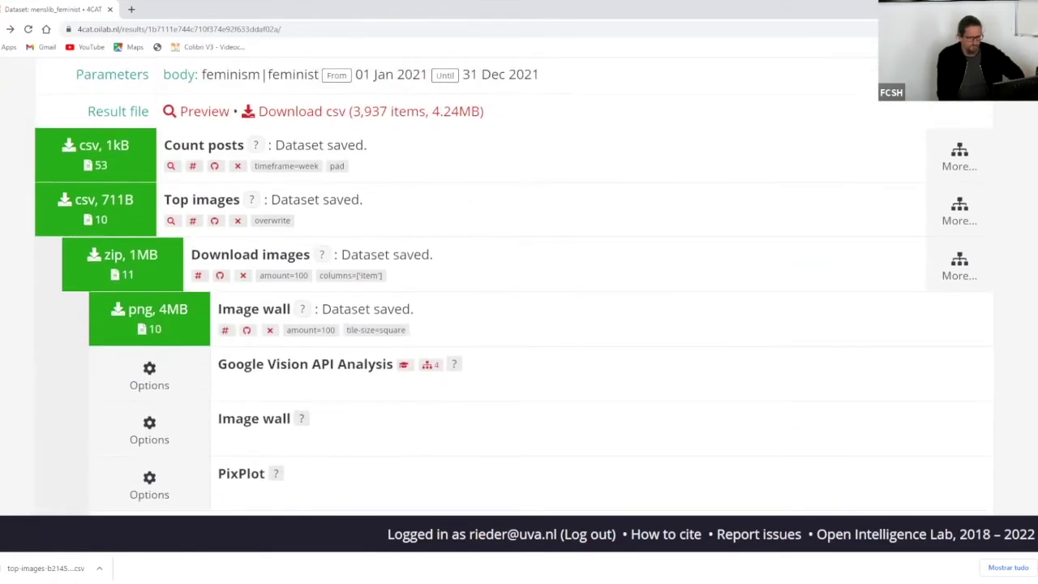
# - Collapse the Download images, Count posts and Top images result trees
pyautogui.click(962, 261)
pyautogui.click(969, 175)
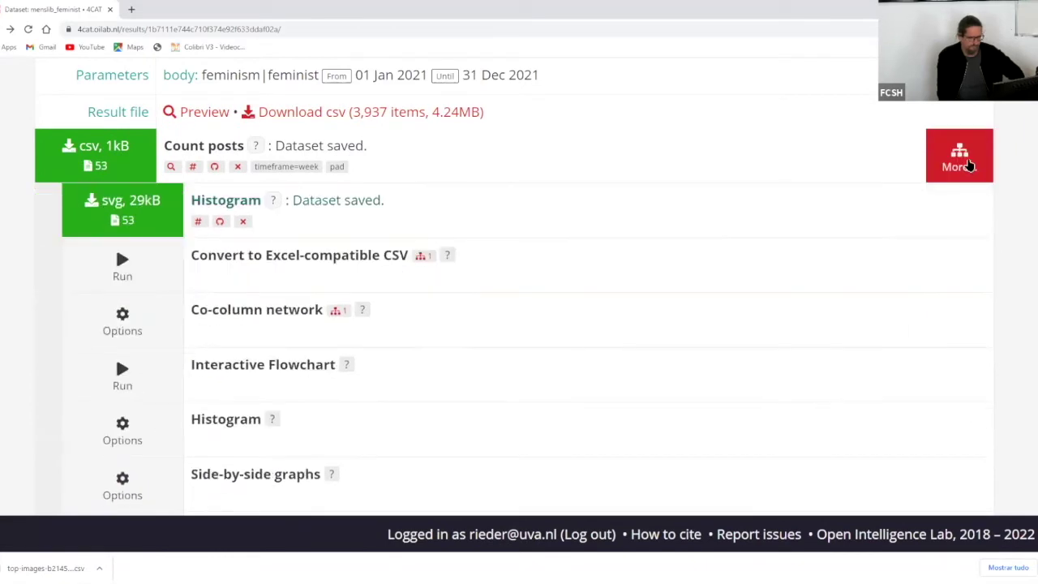
pyautogui.click(957, 215)
pyautogui.click(959, 214)
# - Scroll down the Analytical processors list to the Text analysis section with Tokenise
pyautogui.scroll(-5, 701, 364)
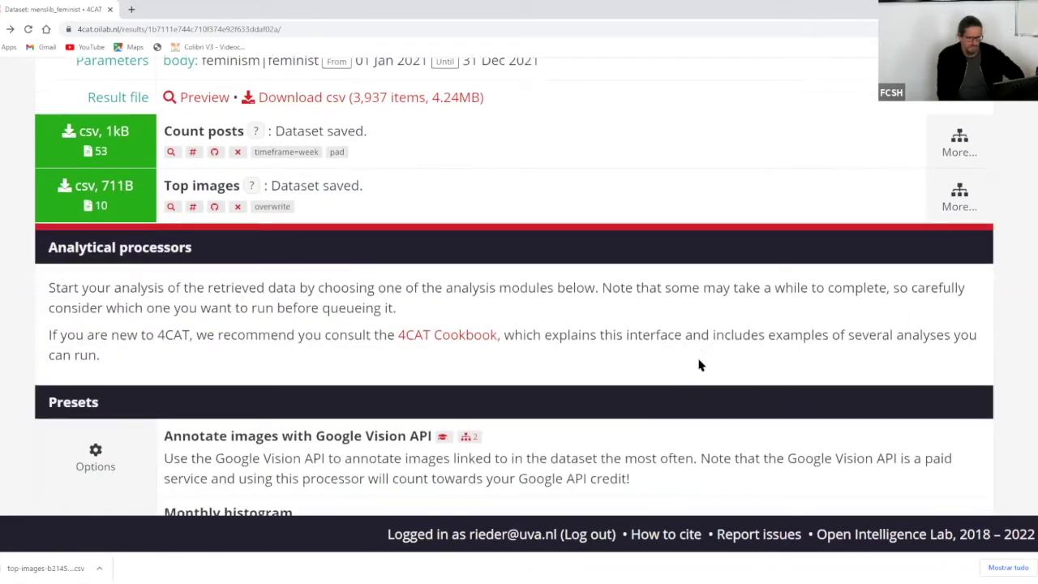
pyautogui.scroll(-3, 701, 365)
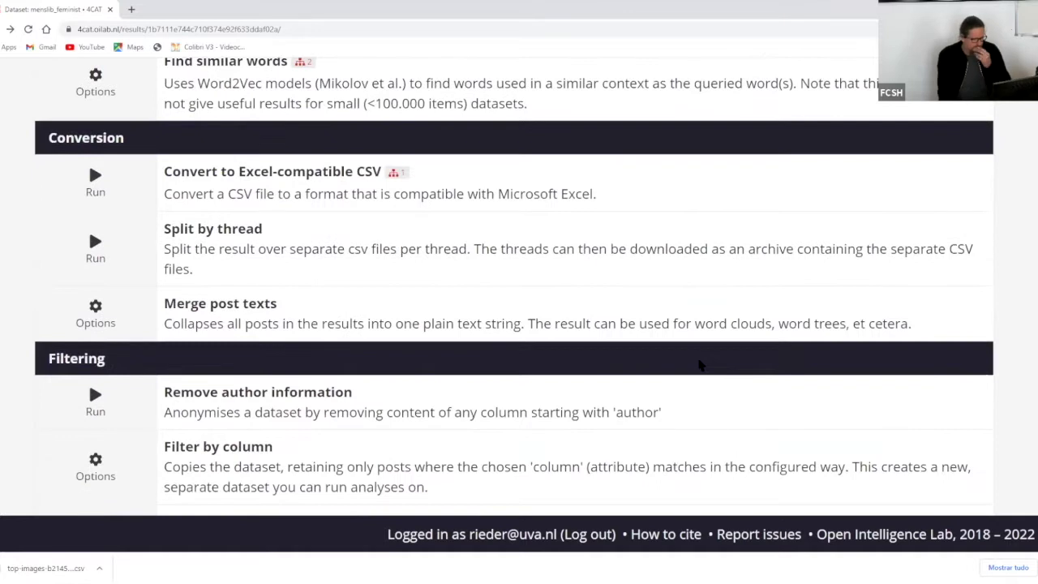
pyautogui.scroll(-8, 702, 365)
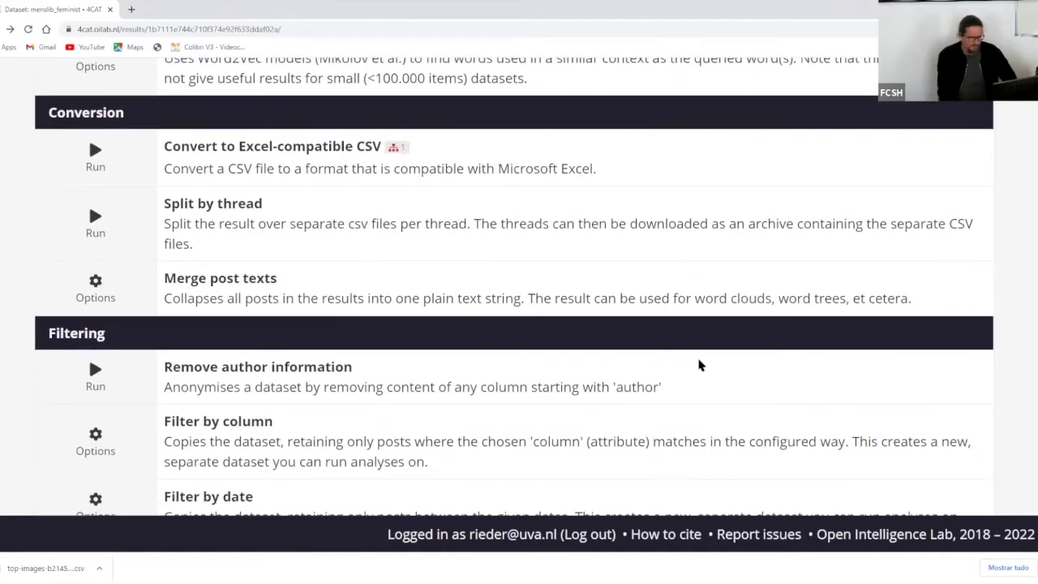
pyautogui.scroll(-12, 701, 365)
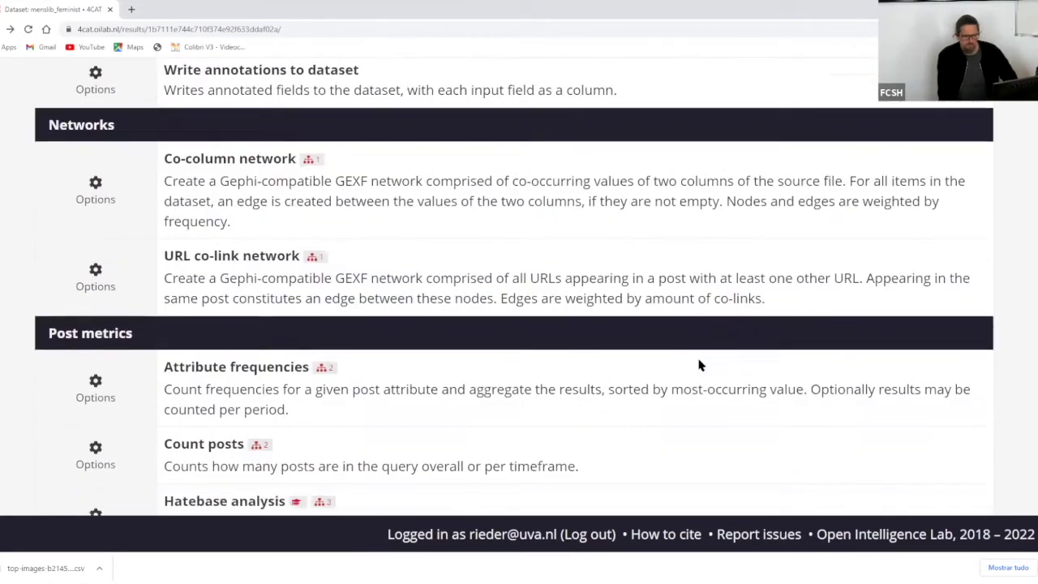
pyautogui.scroll(-4, 701, 365)
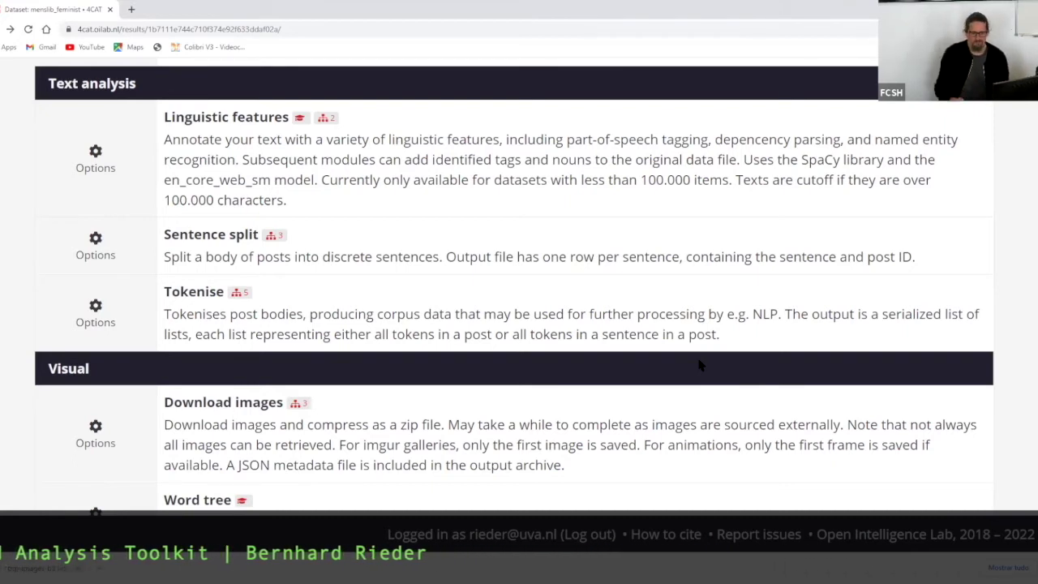
pyautogui.scroll(-1, 729, 243)
pyautogui.scroll(1, 730, 243)
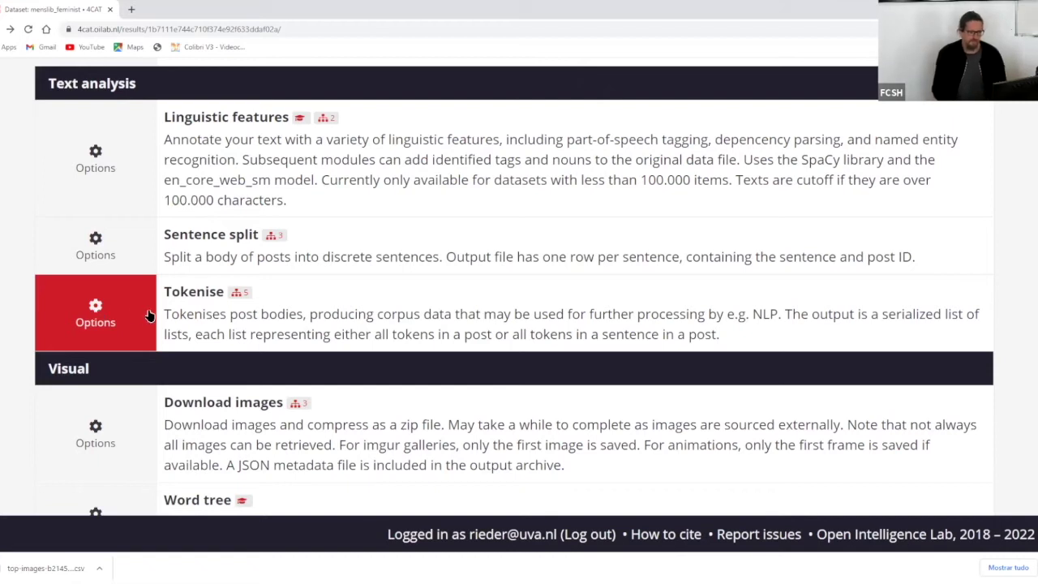
# - Read Tokenise's 'What this processor allows for' overview, from Word collocations to Vectorise tokens
pyautogui.moveTo(165, 291); pyautogui.dragTo(179, 292)
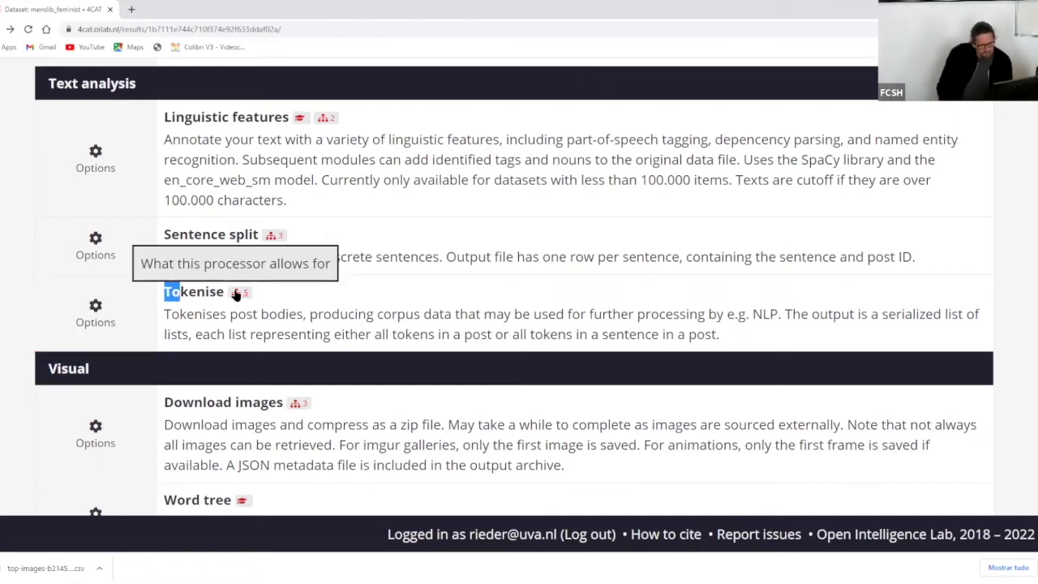
pyautogui.click(236, 294)
pyautogui.scroll(-1, 438, 300)
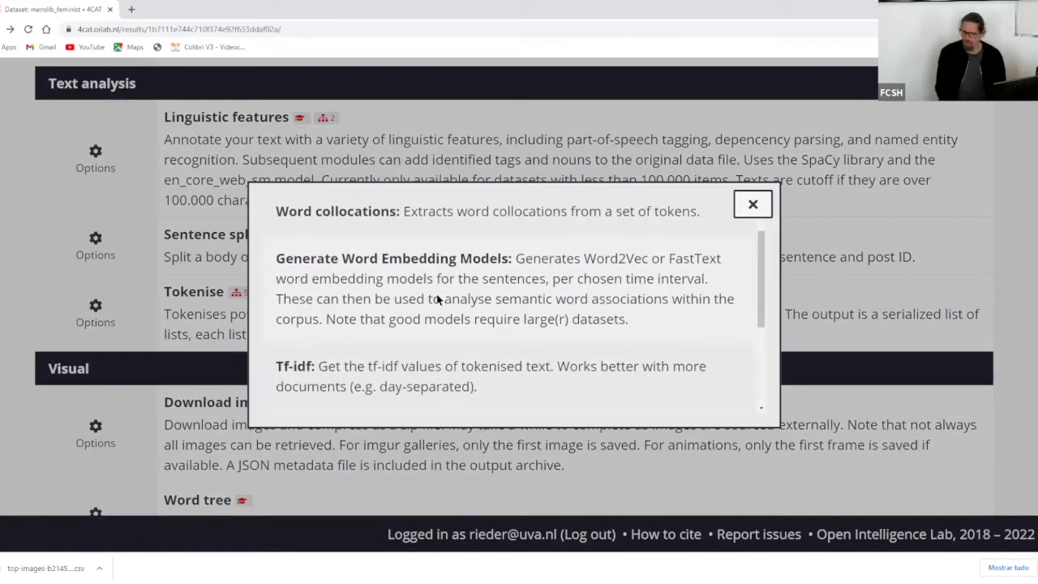
pyautogui.scroll(-2, 438, 300)
pyautogui.scroll(3, 441, 308)
pyautogui.scroll(-3, 441, 306)
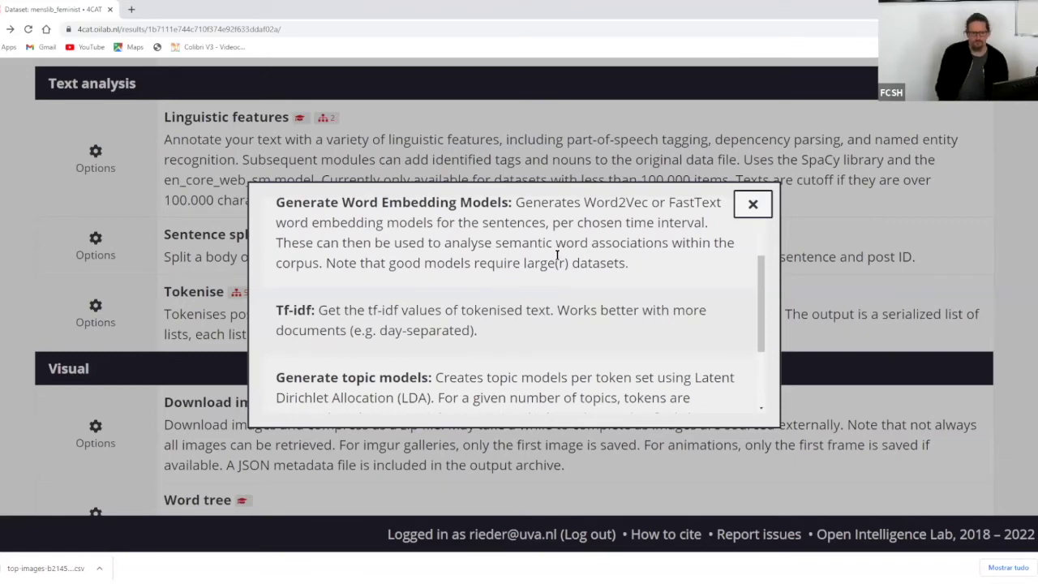
pyautogui.scroll(-2, 566, 233)
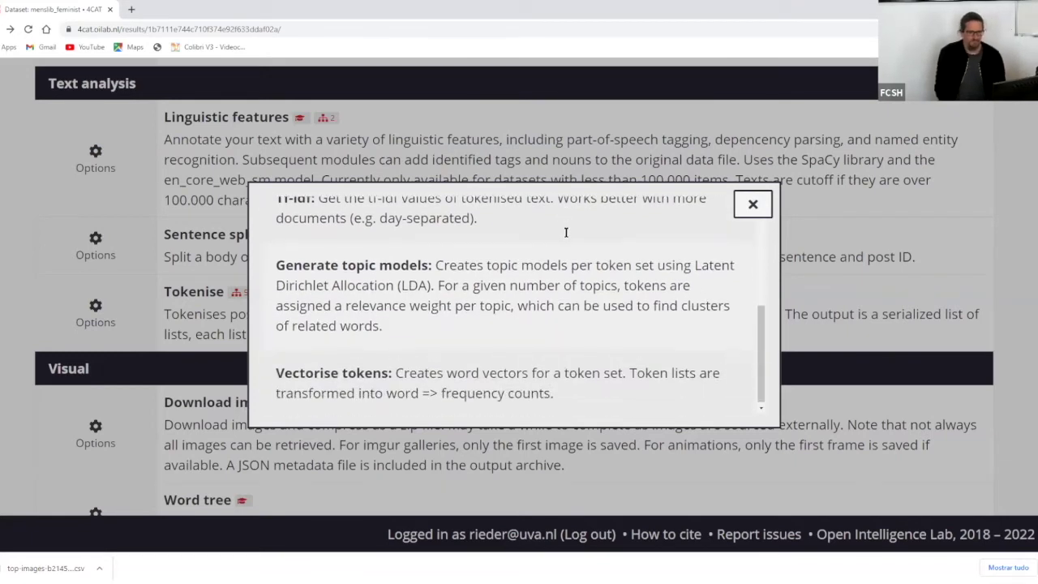
pyautogui.scroll(-1, 565, 232)
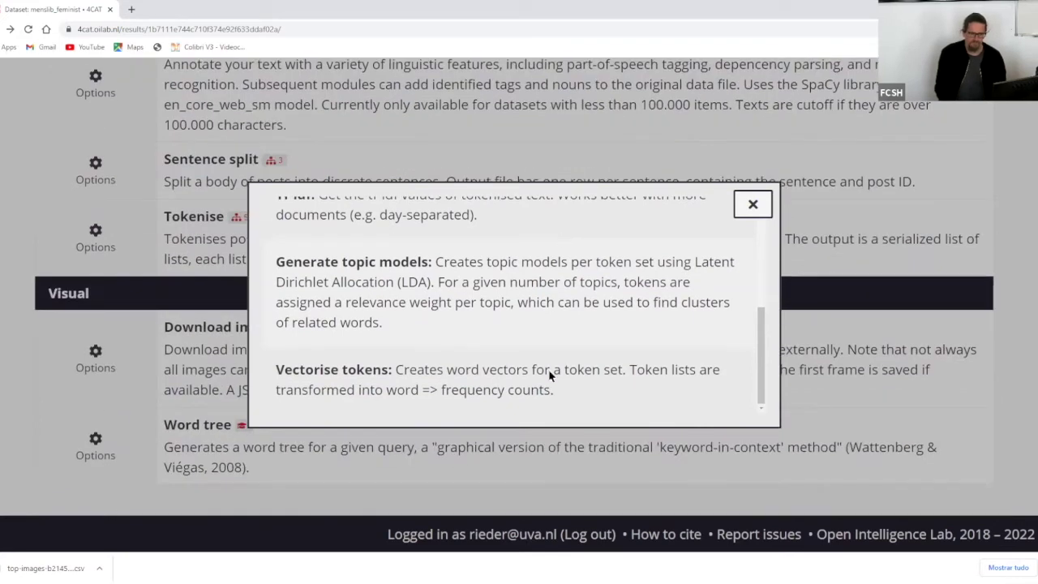
# - Close the processor overview and bring up the Tokenise settings
pyautogui.click(748, 204)
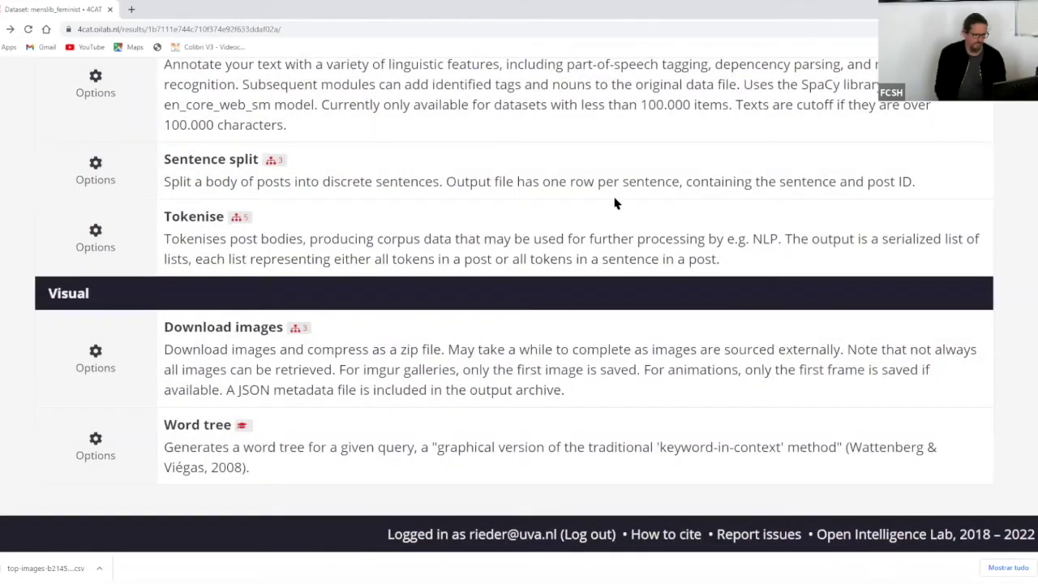
pyautogui.scroll(1, 602, 223)
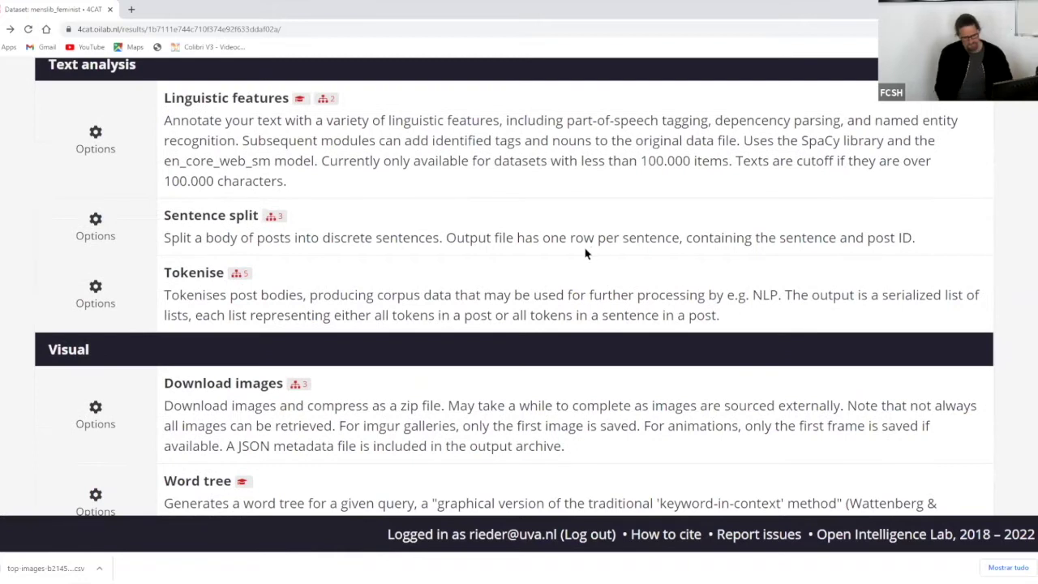
pyautogui.click(99, 303)
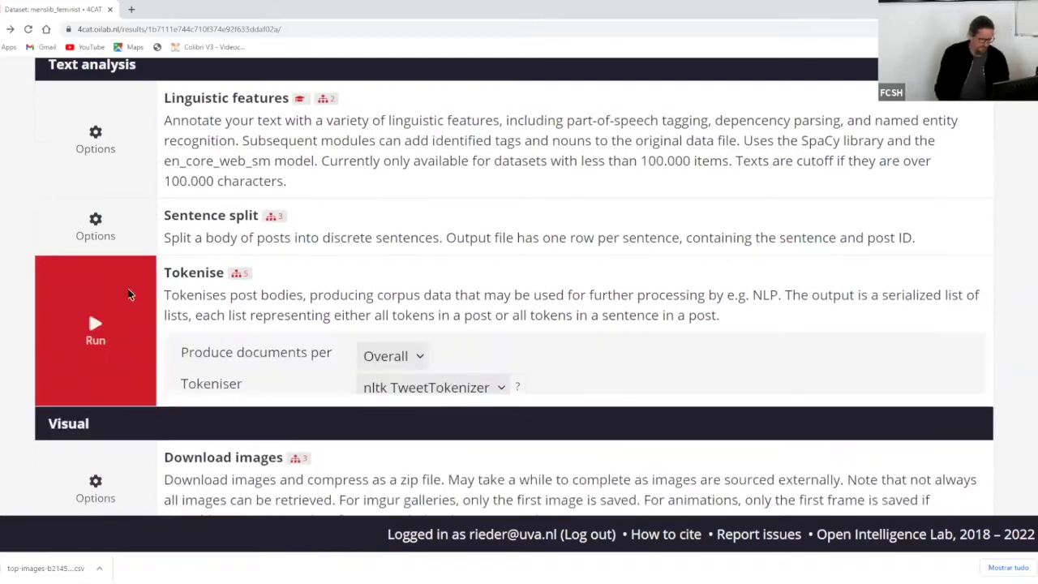
pyautogui.scroll(-2, 657, 214)
pyautogui.scroll(-3, 658, 214)
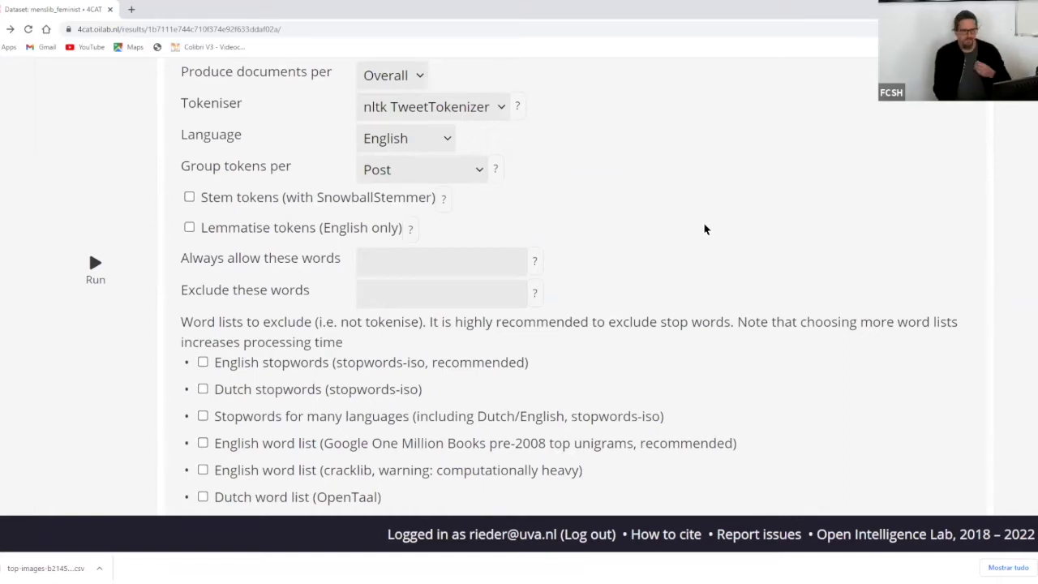
pyautogui.scroll(1, 705, 230)
pyautogui.scroll(1, 704, 229)
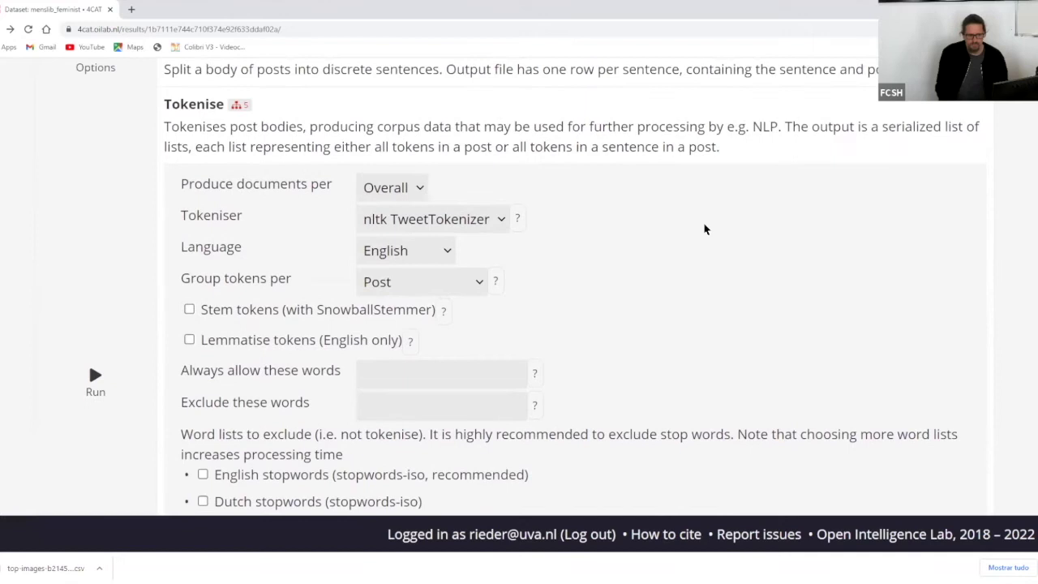
# - Set Tokenise to documents per Month with nltk TweetTokenizer, excluding English stopwords
pyautogui.click(397, 188)
pyautogui.click(783, 185)
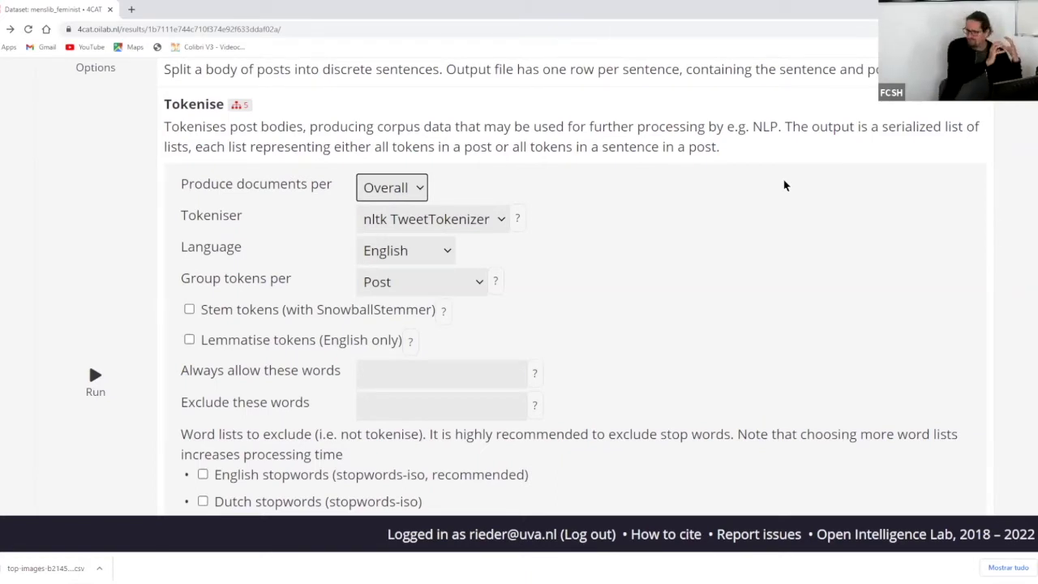
pyautogui.click(397, 187)
pyautogui.click(405, 251)
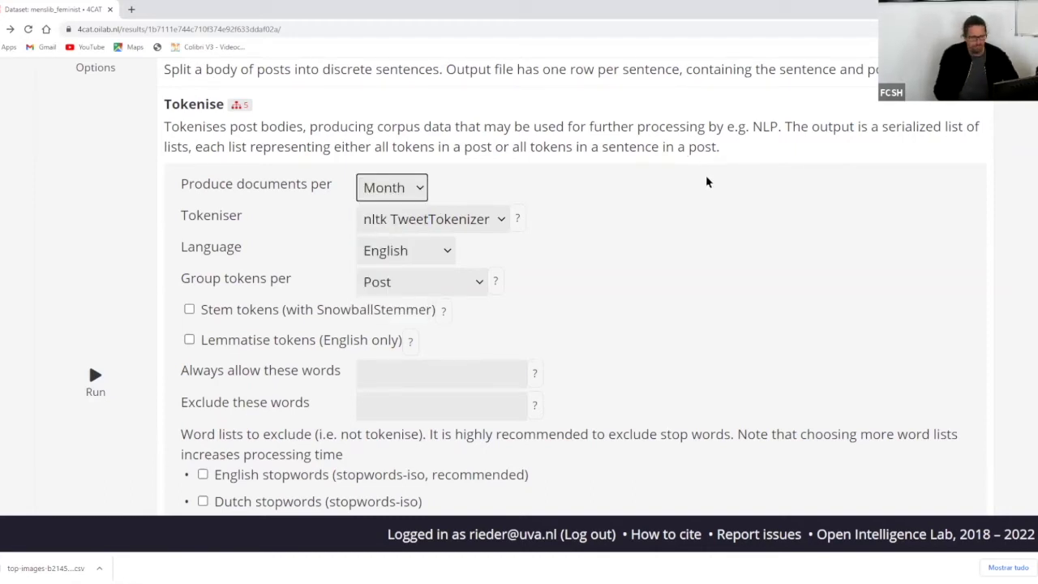
pyautogui.click(424, 221)
pyautogui.click(702, 219)
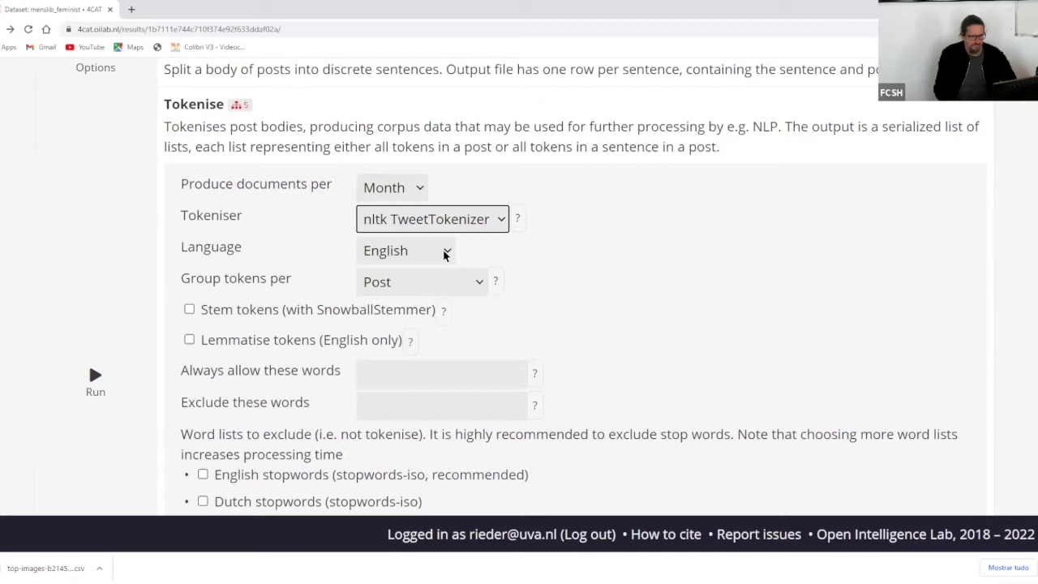
pyautogui.scroll(-2, 753, 245)
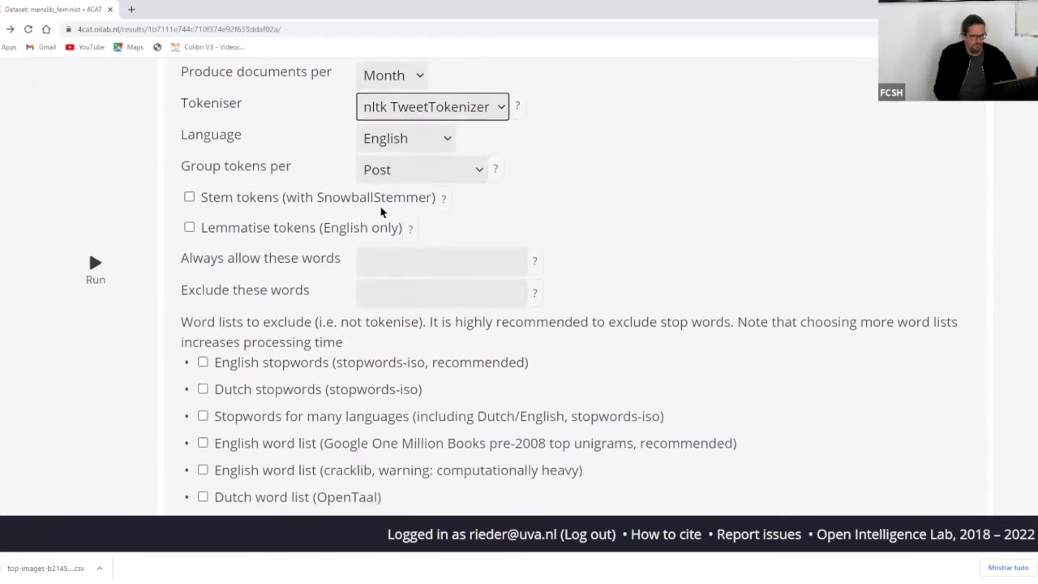
pyautogui.scroll(-2, 780, 158)
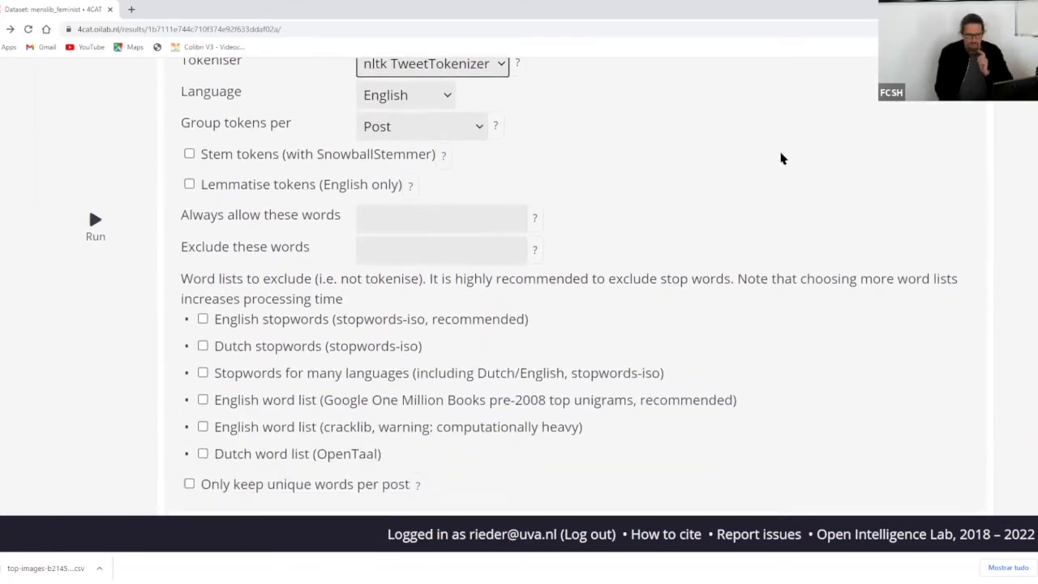
pyautogui.click(427, 253)
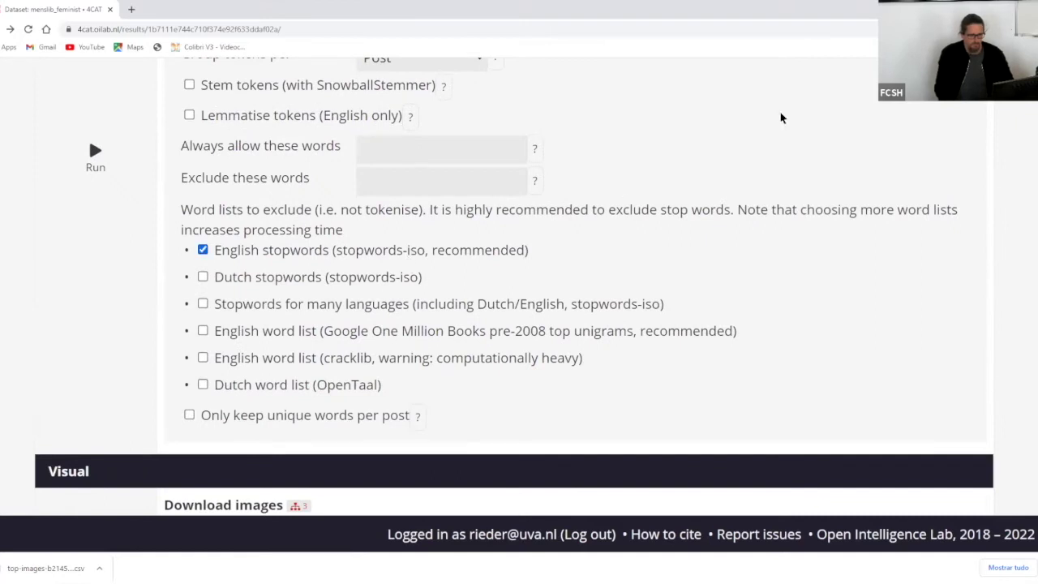
pyautogui.scroll(1, 781, 119)
pyautogui.scroll(3, 781, 118)
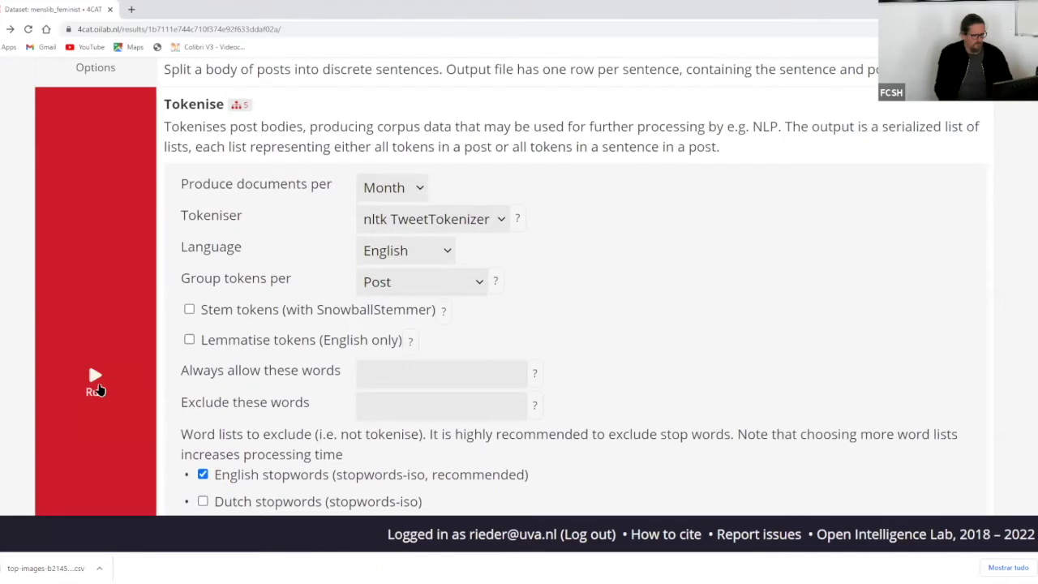
# - Run Tokenise, producing a 2MB zip of 12 monthly token files, and list its follow-ups
pyautogui.click(96, 389)
pyautogui.scroll(15, 665, 243)
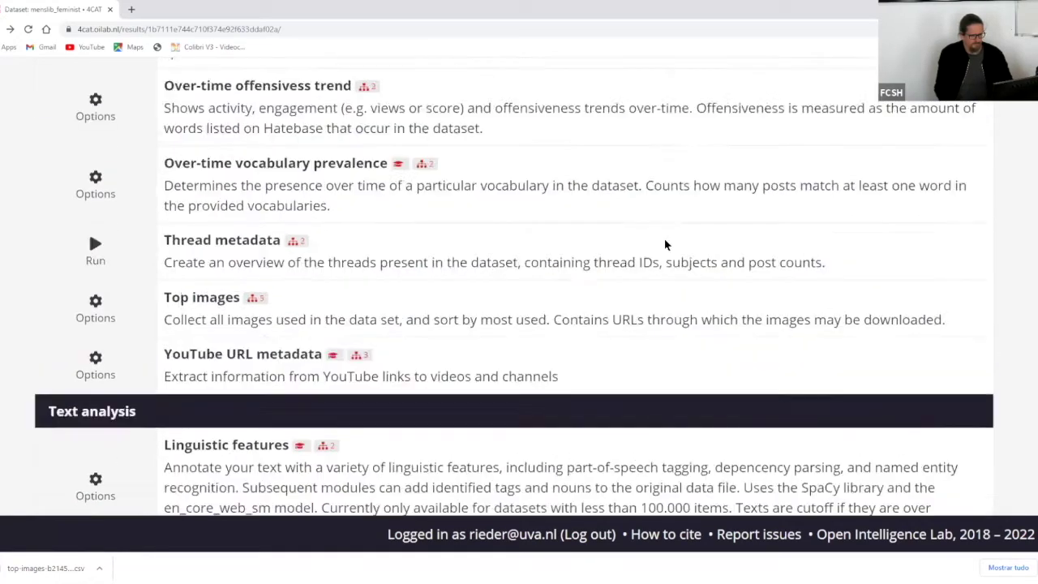
pyautogui.scroll(5, 664, 243)
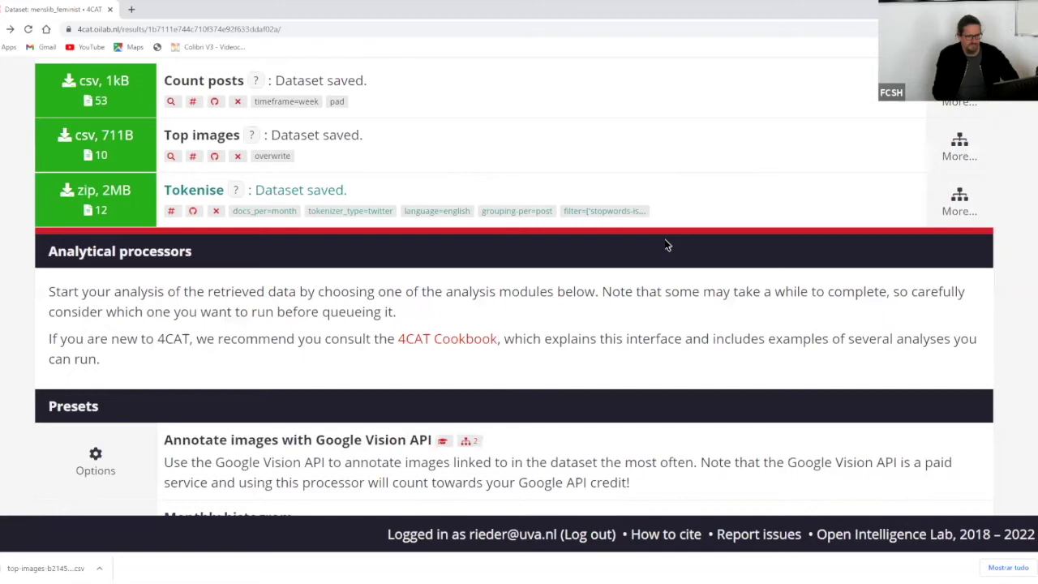
pyautogui.click(959, 203)
pyautogui.scroll(-2, 603, 413)
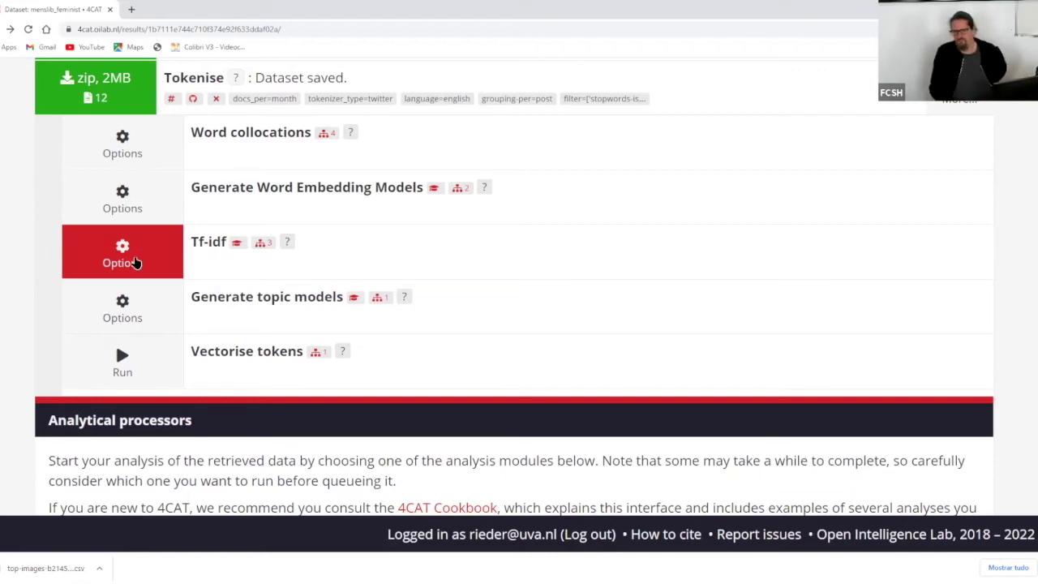
# - Run Tf-idf with defaults (10 unigrams per timeframe) and list its follow-up processors
pyautogui.click(136, 262)
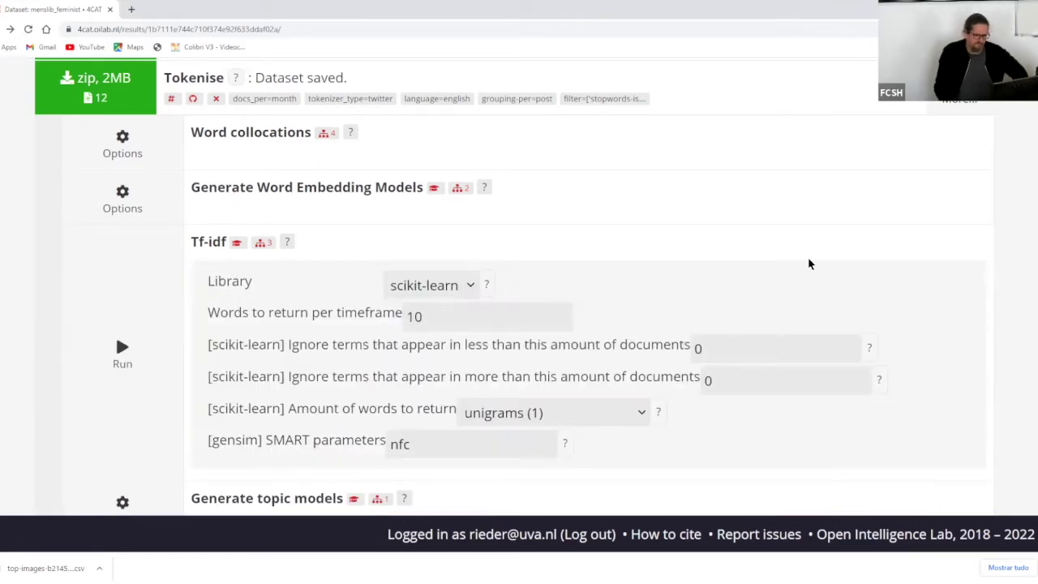
pyautogui.scroll(-2, 809, 263)
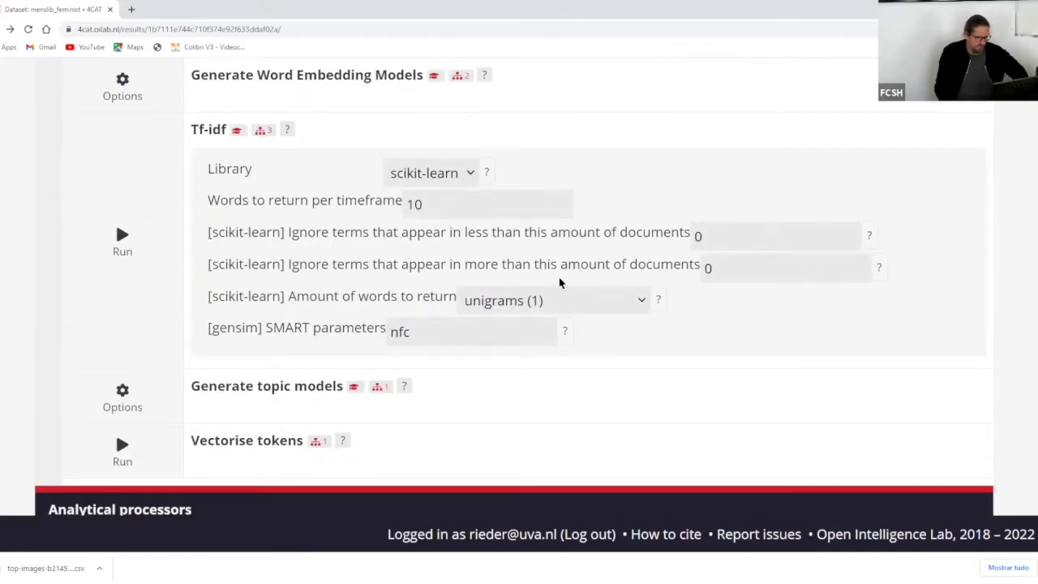
pyautogui.click(130, 235)
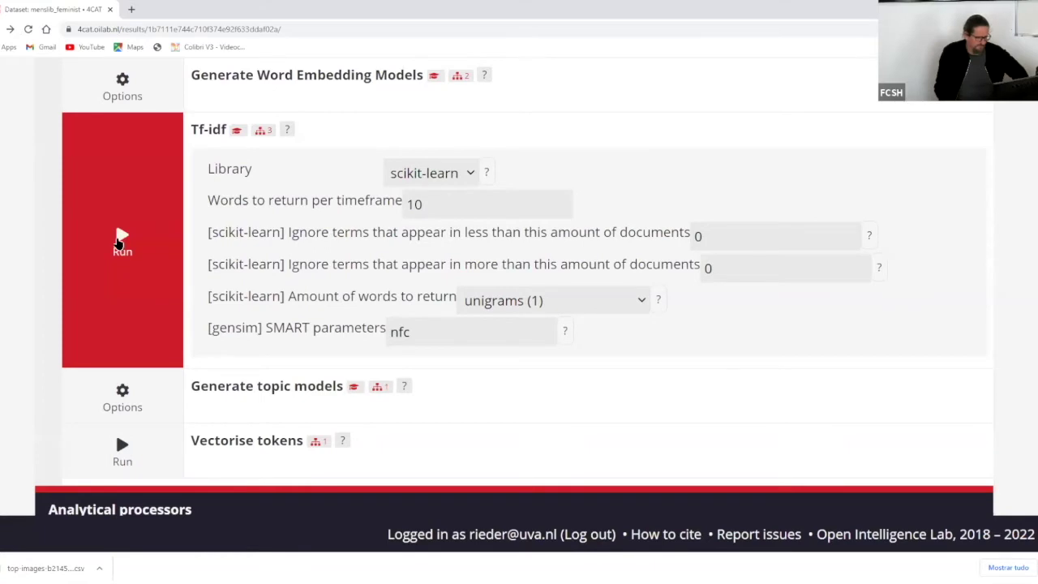
pyautogui.click(118, 241)
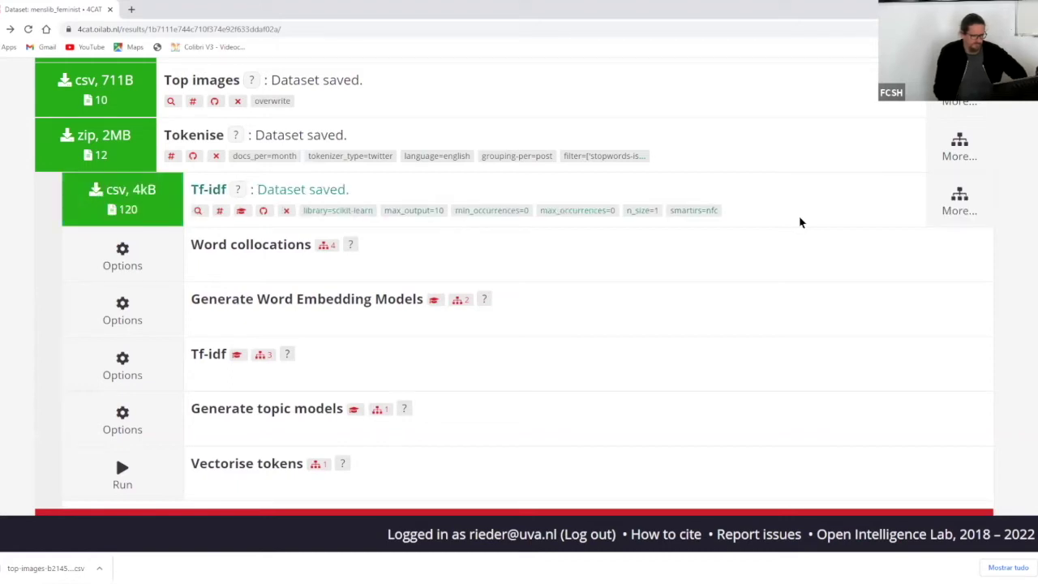
pyautogui.click(973, 199)
pyautogui.scroll(-2, 580, 338)
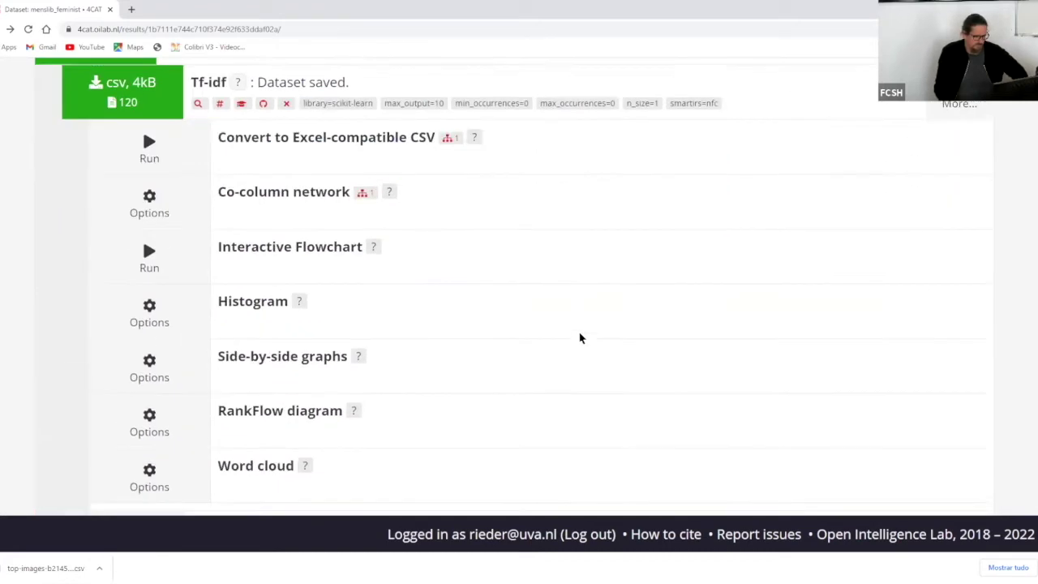
# - Generate a RankFlow diagram from the Tf-idf results and open it
pyautogui.click(144, 420)
pyautogui.scroll(-3, 486, 326)
pyautogui.click(145, 308)
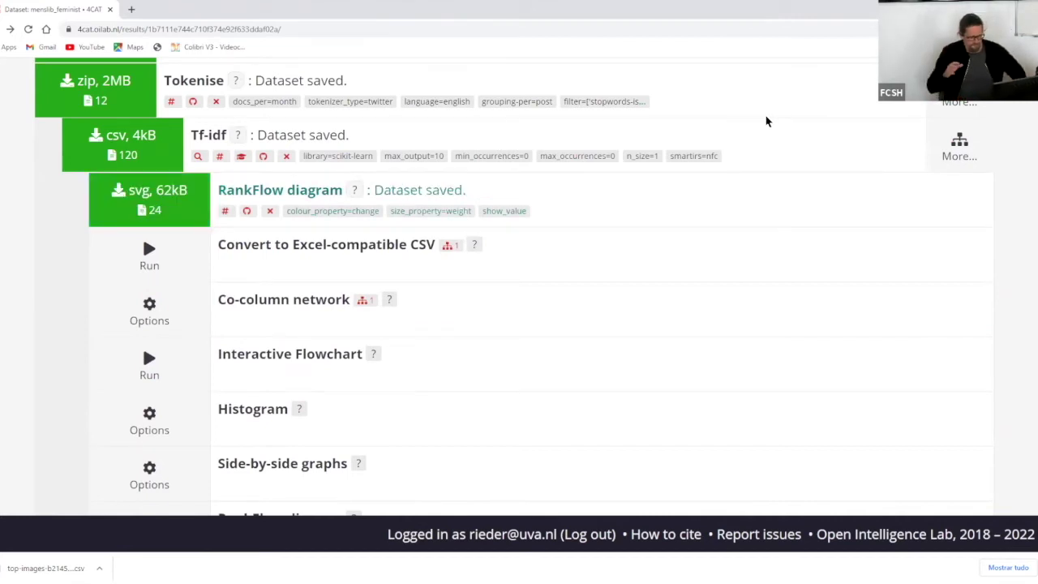
pyautogui.click(183, 189)
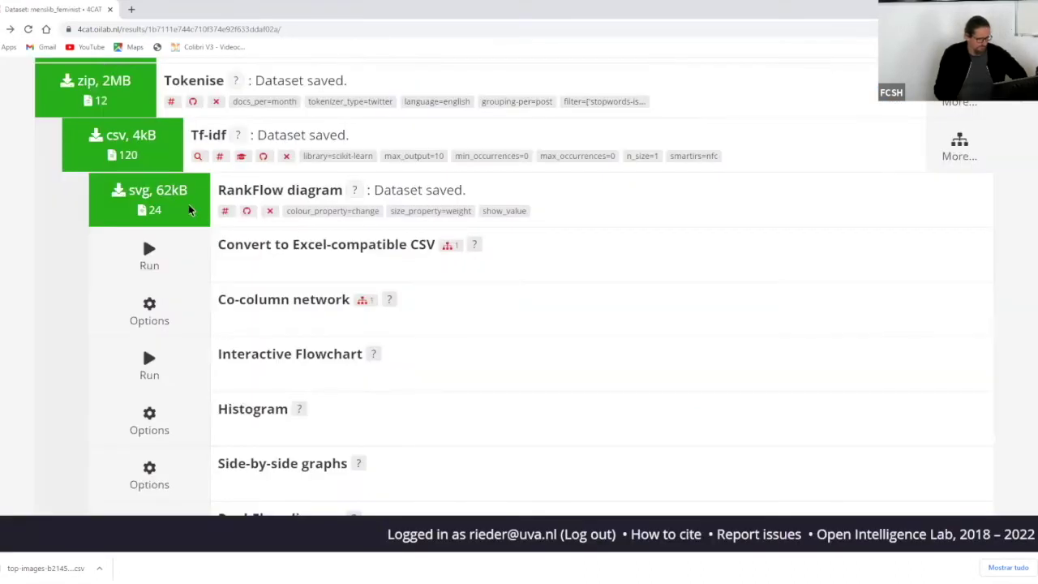
# - Make an Excel-compatible CSV, then a RankFlow without label values, and open its 60kB svg
pyautogui.click(151, 253)
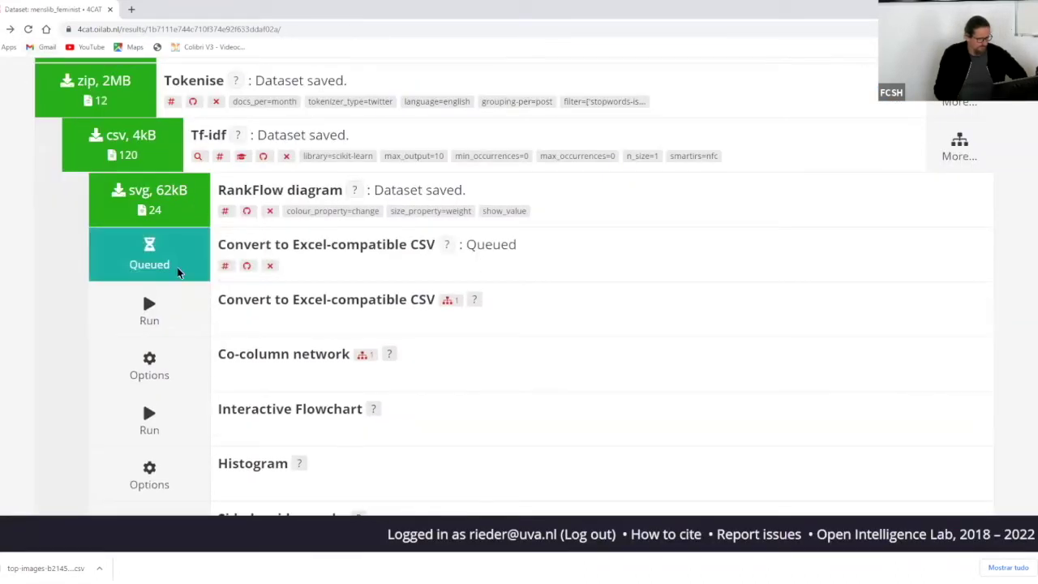
pyautogui.scroll(-3, 207, 300)
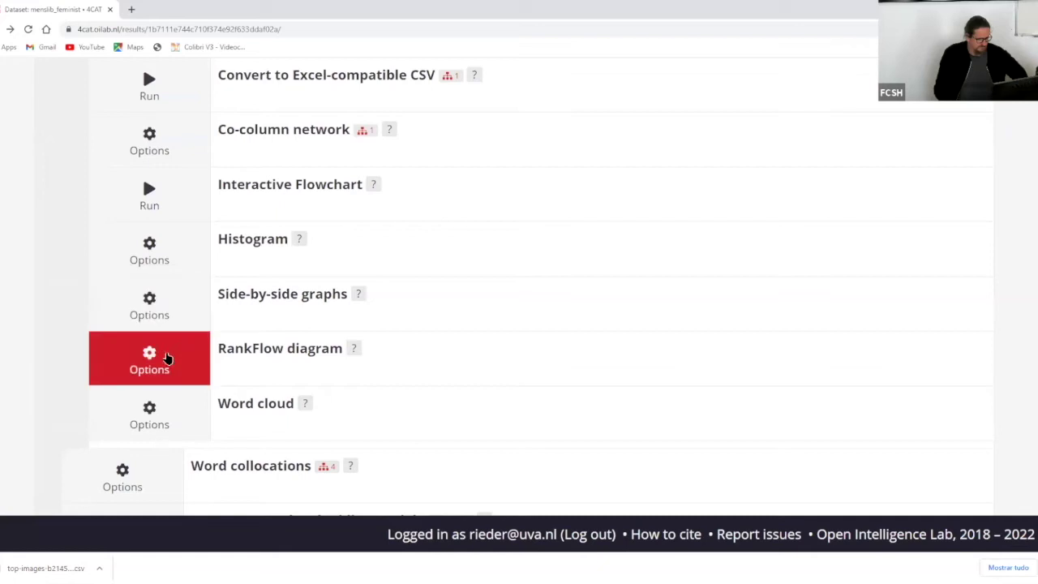
pyautogui.click(169, 359)
pyautogui.scroll(-2, 352, 340)
pyautogui.click(330, 339)
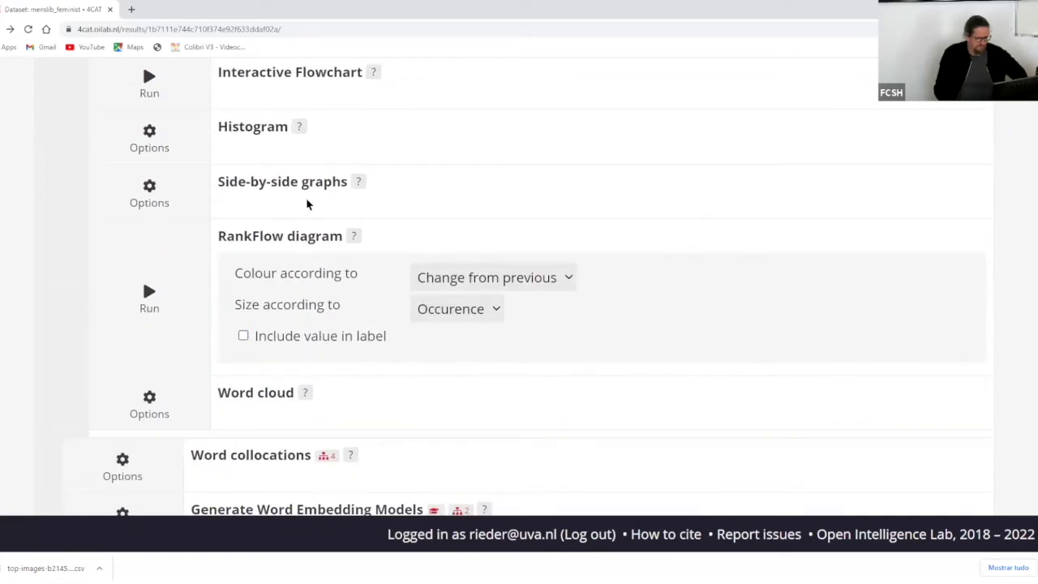
pyautogui.click(149, 298)
pyautogui.scroll(5, 758, 154)
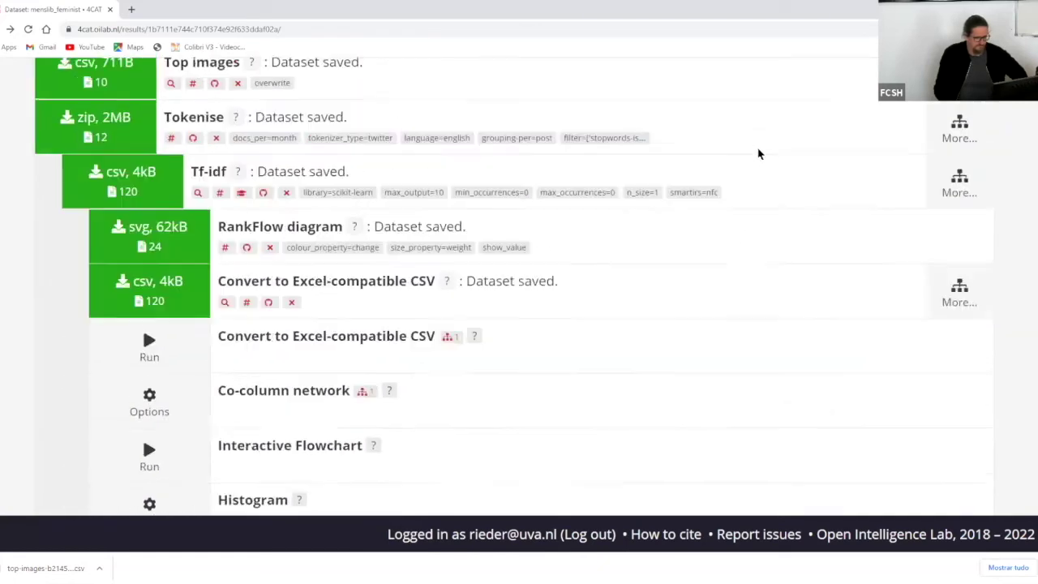
pyautogui.scroll(-2, 756, 154)
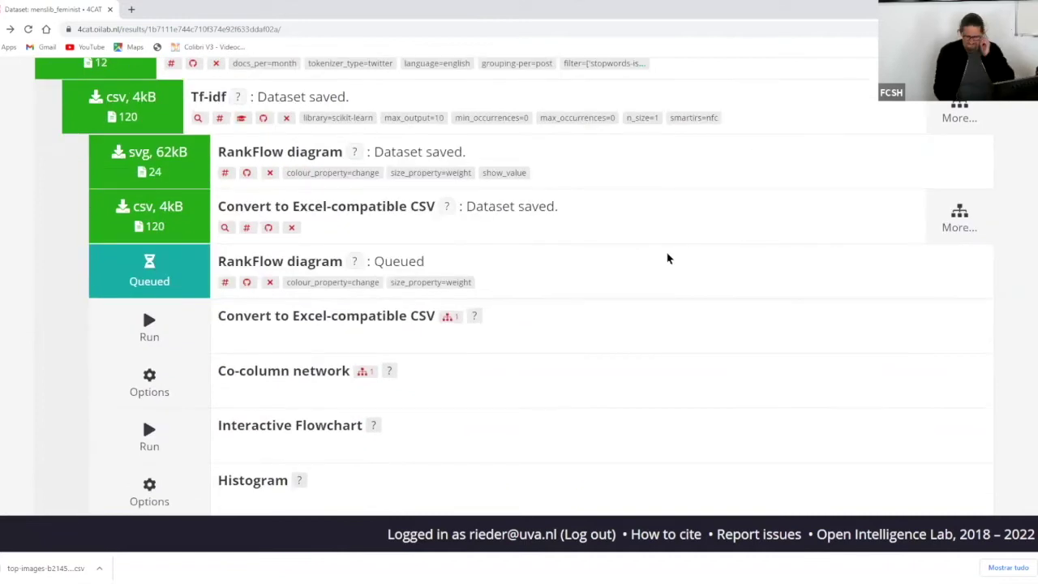
pyautogui.click(176, 267)
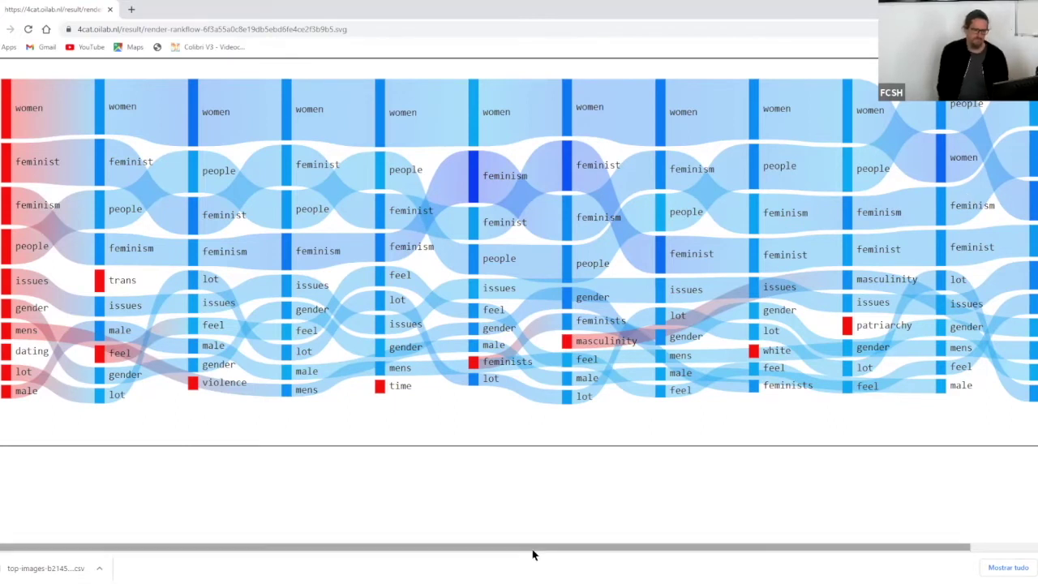
pyautogui.moveTo(530, 546); pyautogui.dragTo(487, 528)
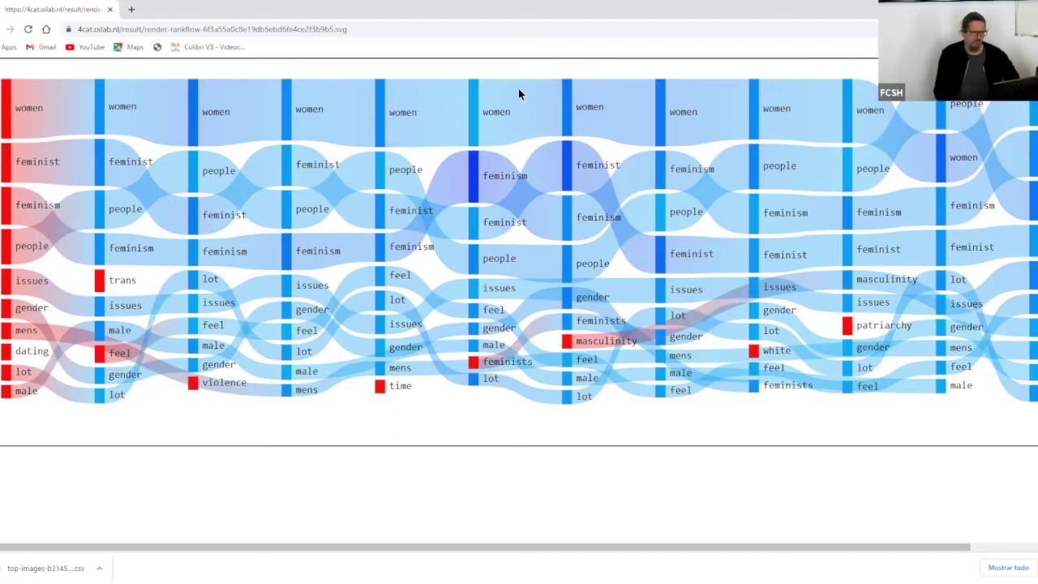
pyautogui.hotkey('alt', 'Left')
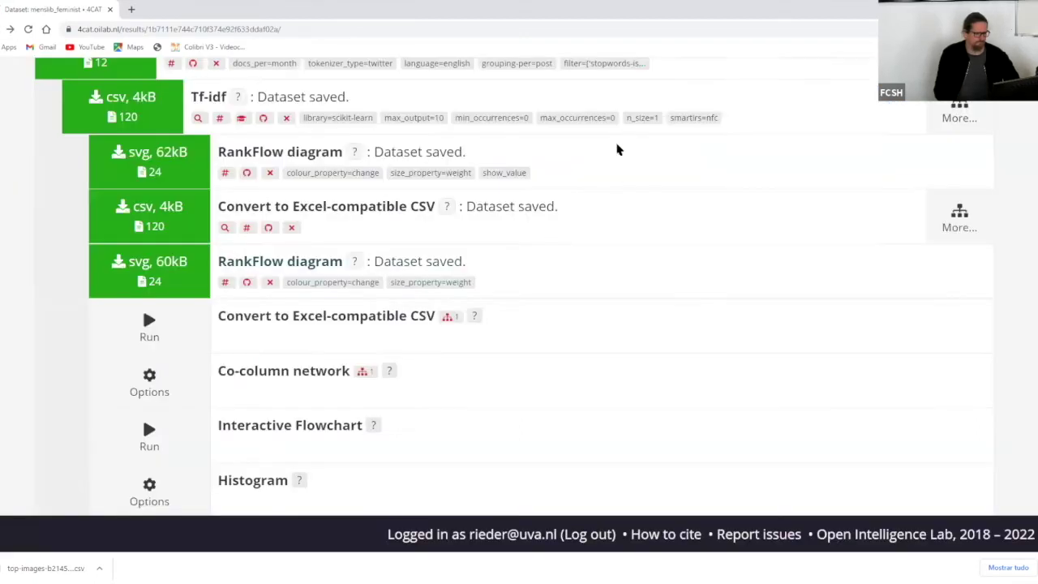
pyautogui.scroll(5, 616, 174)
pyautogui.scroll(-1, 616, 177)
pyautogui.scroll(-2, 616, 179)
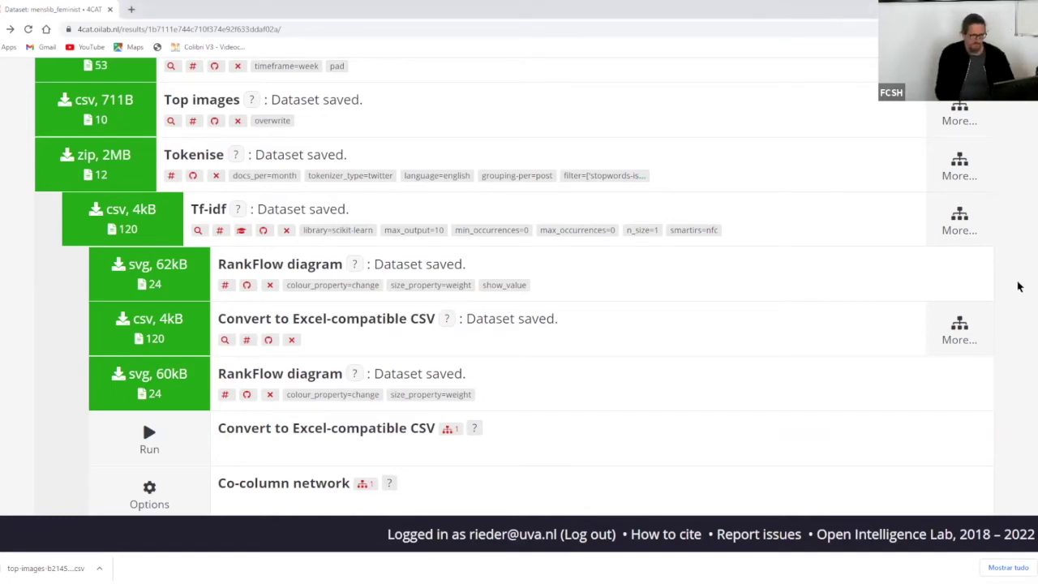
pyautogui.scroll(4, 1018, 287)
pyautogui.scroll(-1, 1018, 286)
pyautogui.scroll(1, 1019, 286)
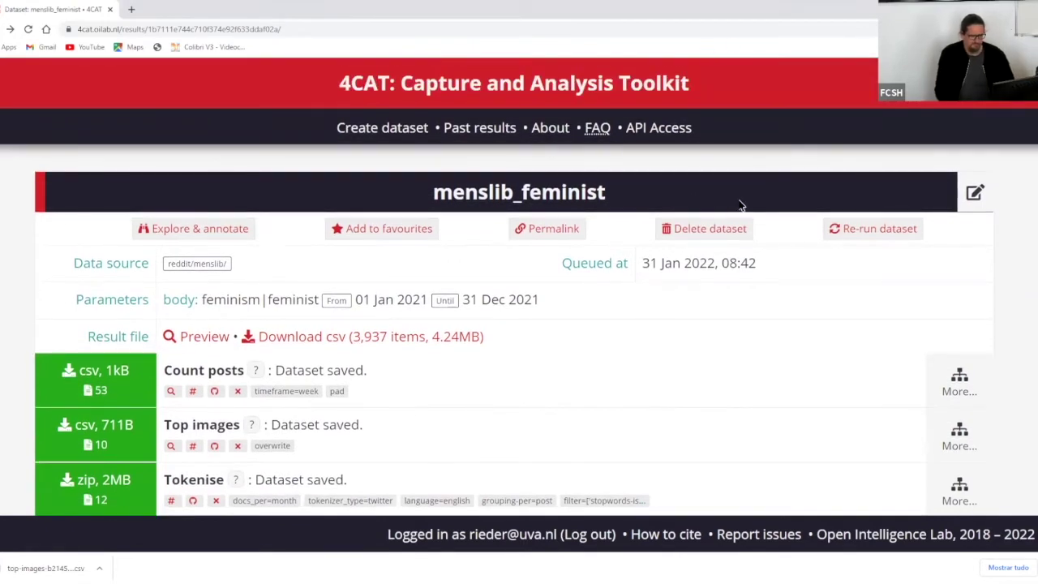
pyautogui.scroll(-1, 519, 324)
pyautogui.scroll(-1, 1012, 315)
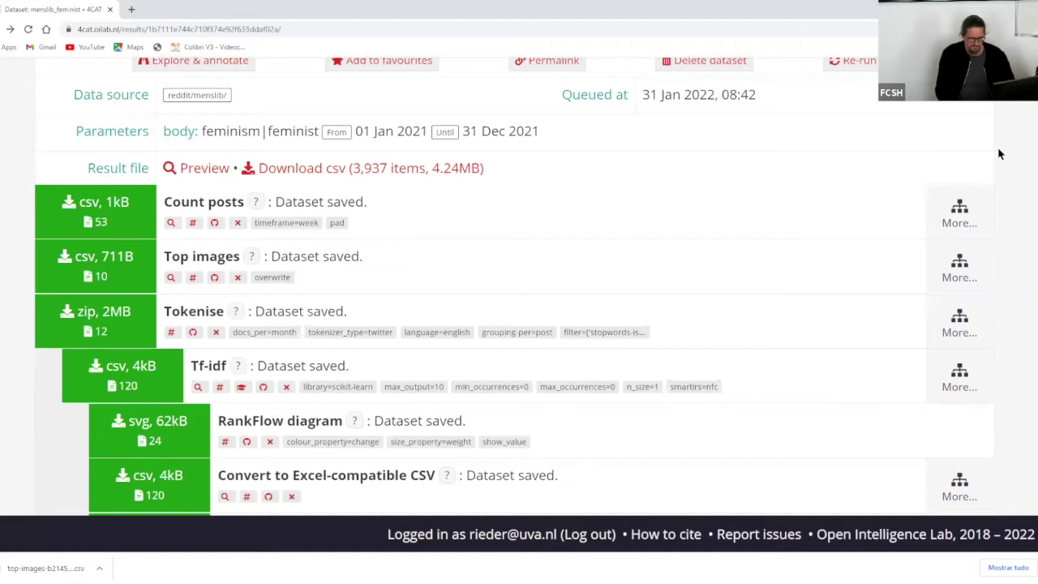
pyautogui.scroll(2, 1002, 181)
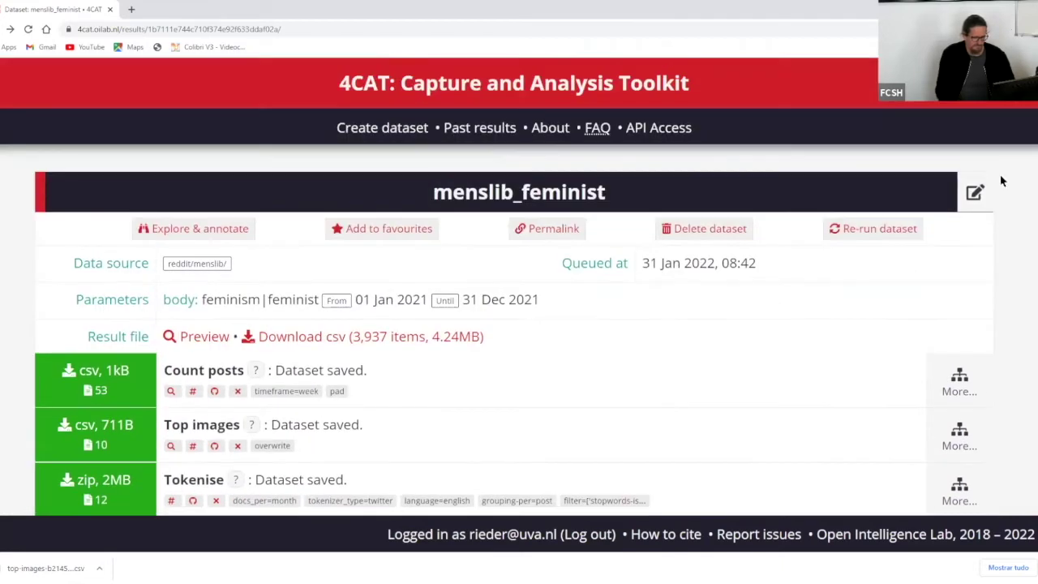
pyautogui.scroll(-1, 1002, 181)
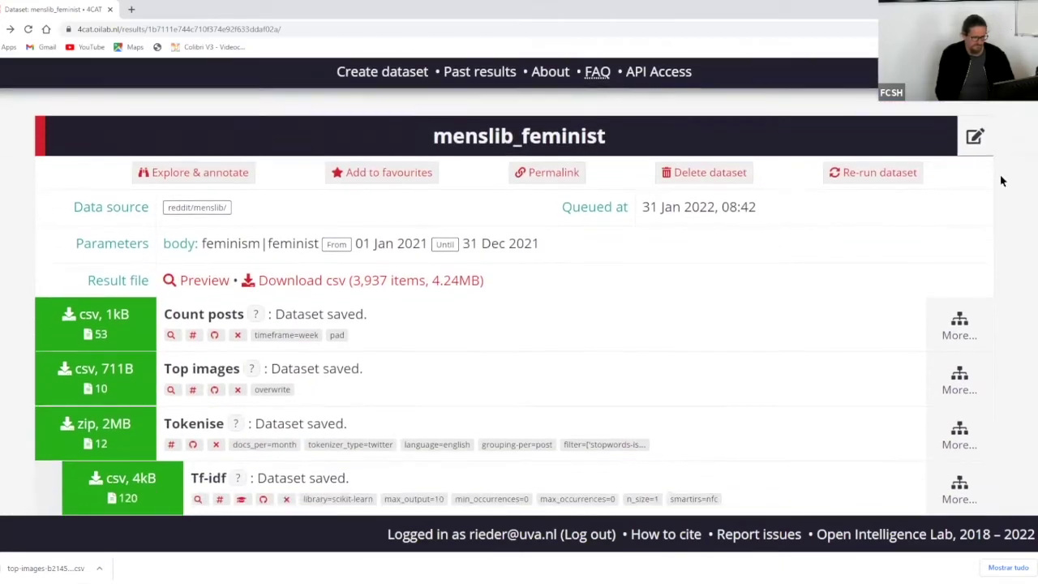
pyautogui.scroll(1, 1002, 182)
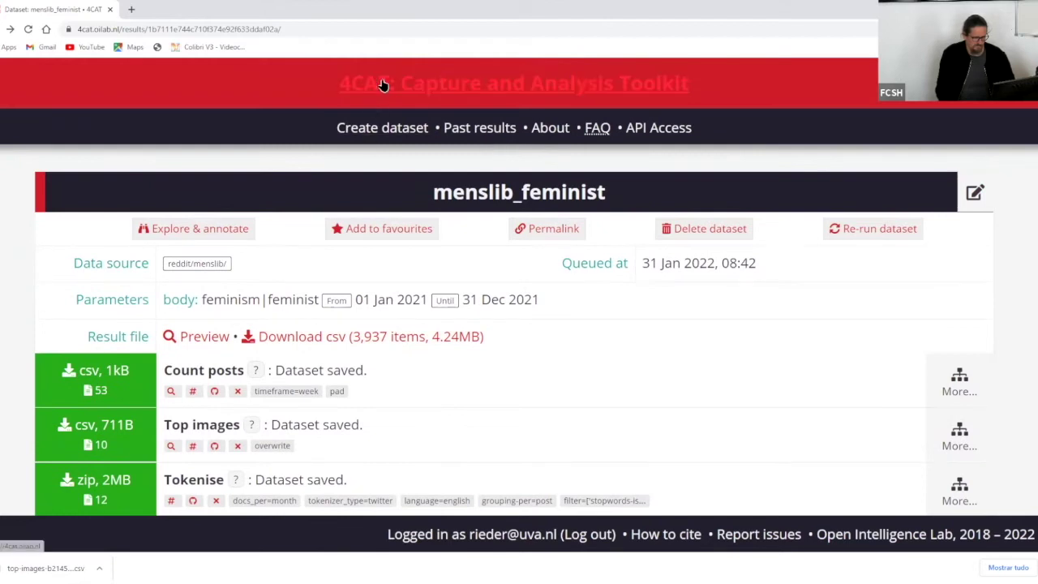
# - Open Create dataset, glance at Past results, and review the 4chan /pol/ dataset form
pyautogui.click(397, 128)
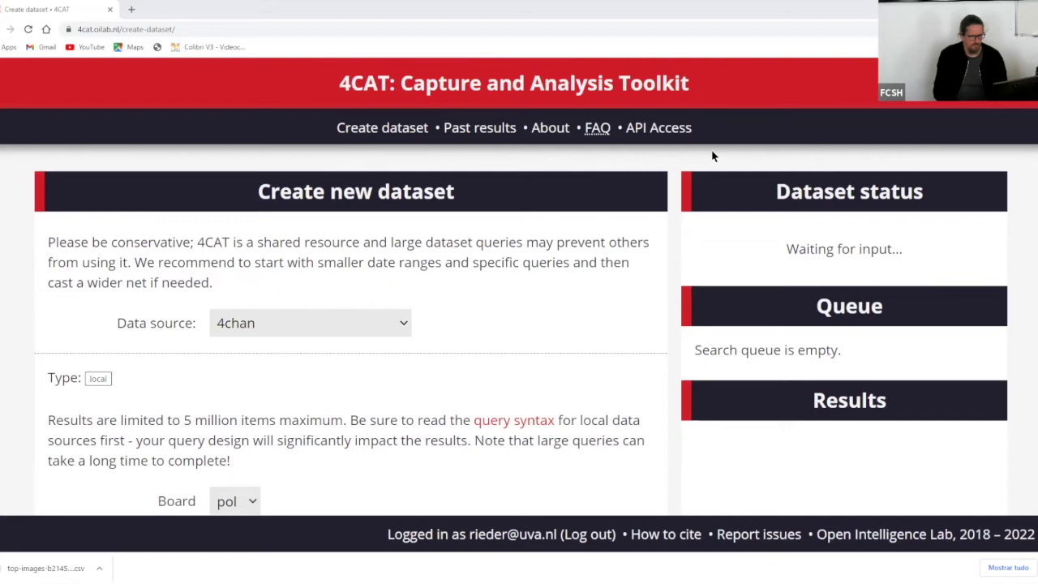
pyautogui.click(386, 134)
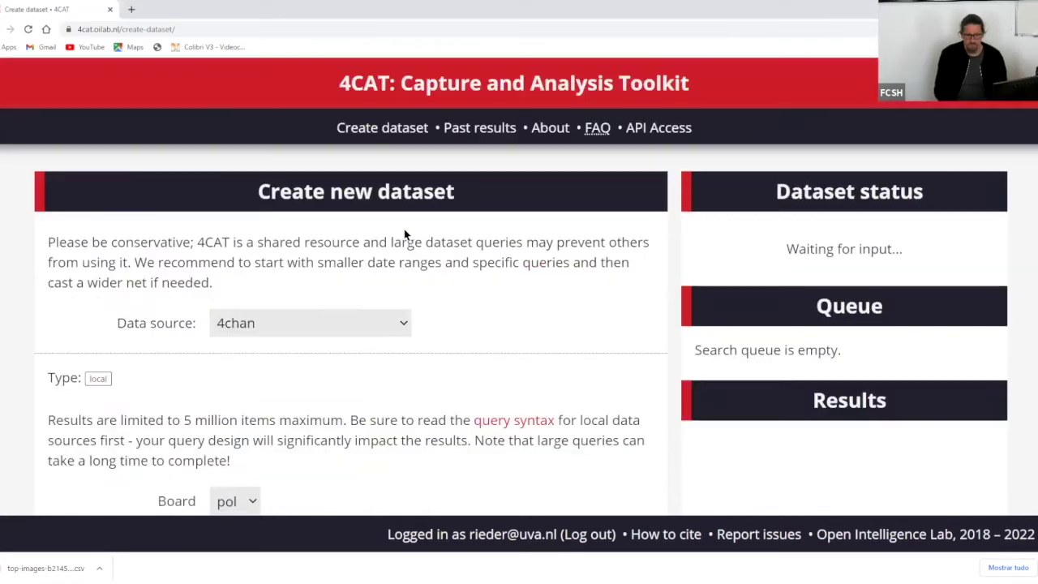
pyautogui.click(464, 130)
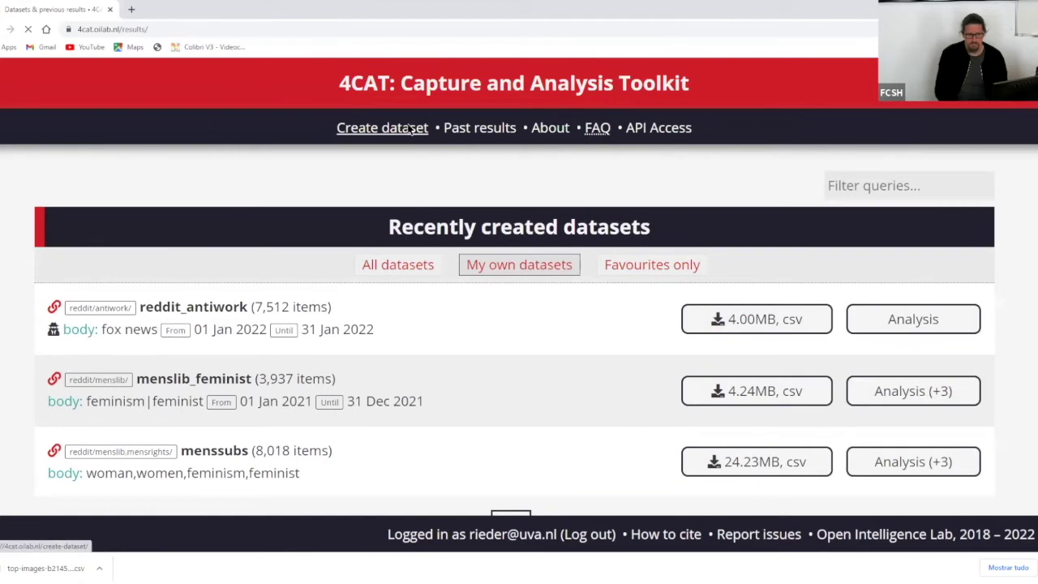
pyautogui.click(405, 130)
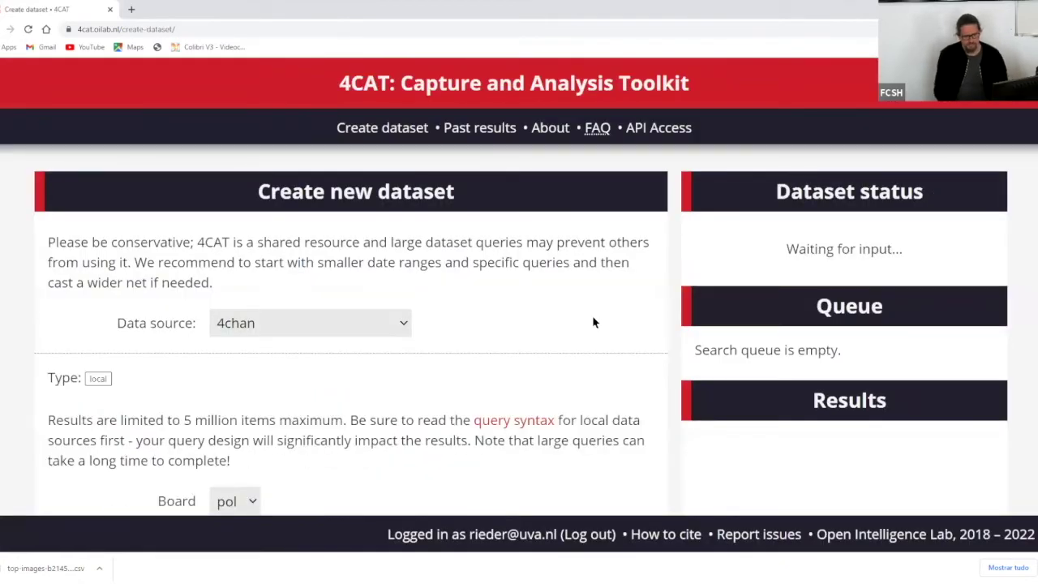
pyautogui.scroll(-2, 592, 322)
pyautogui.scroll(-1, 593, 323)
pyautogui.scroll(1, 593, 323)
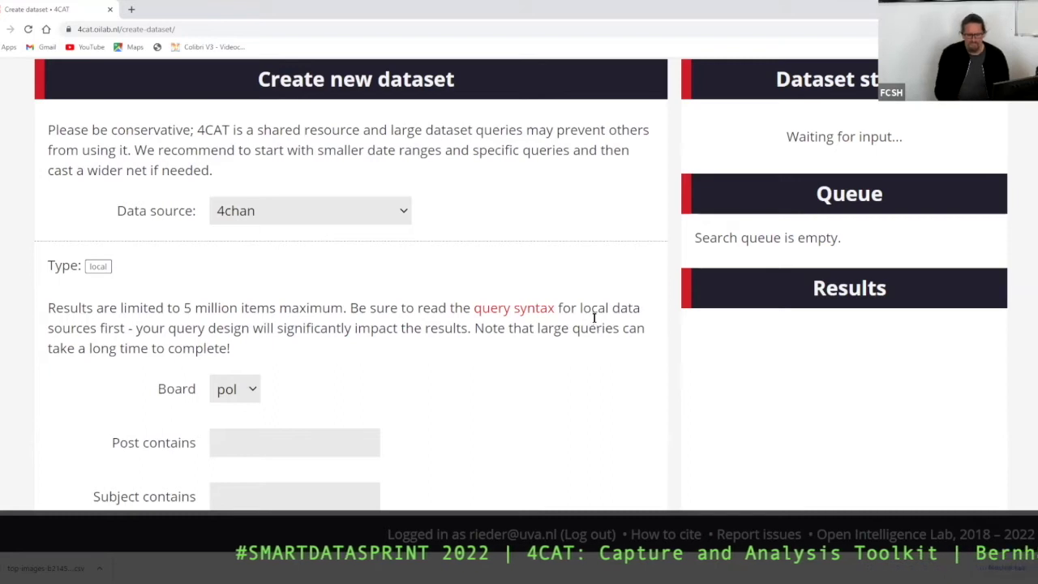
pyautogui.scroll(-3, 593, 322)
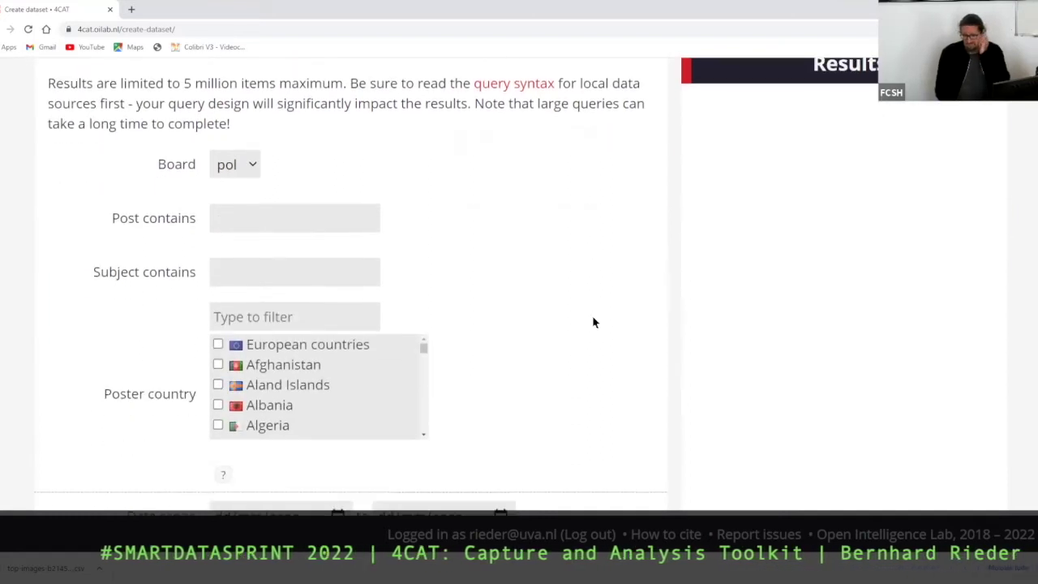
pyautogui.scroll(3, 593, 322)
pyautogui.scroll(2, 592, 322)
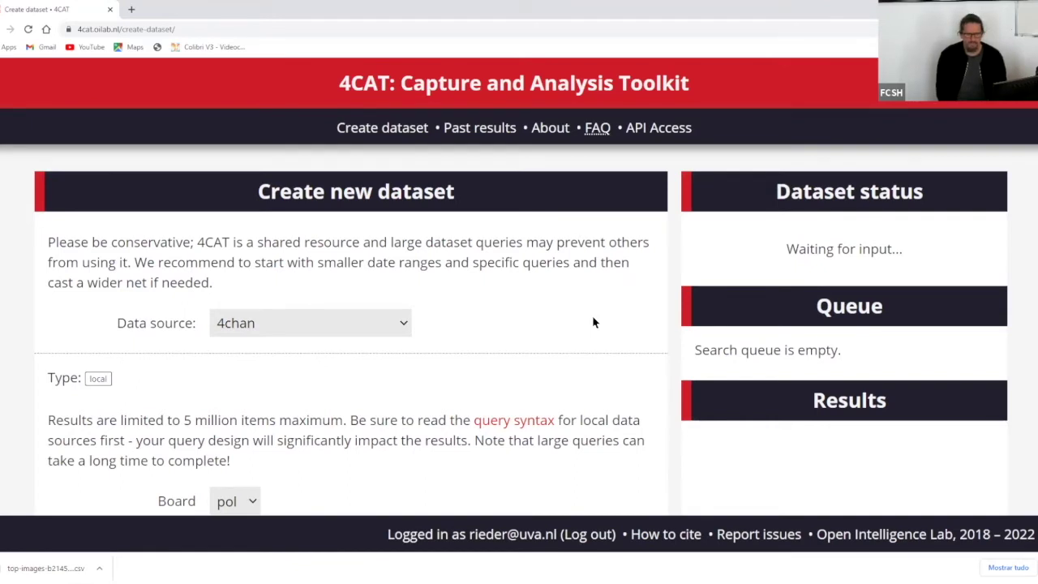
# - Choose Twitter API (v2) Search as the data source, leaving the API Bearer Token field empty
pyautogui.click(333, 322)
pyautogui.scroll(-1, 325, 189)
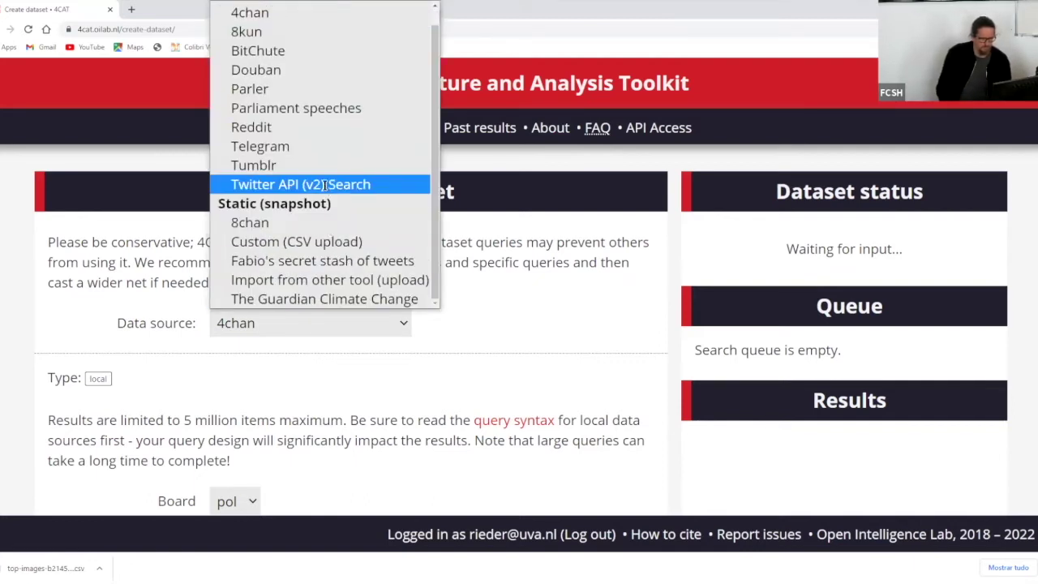
pyautogui.click(325, 185)
pyautogui.scroll(-5, 589, 421)
pyautogui.click(265, 256)
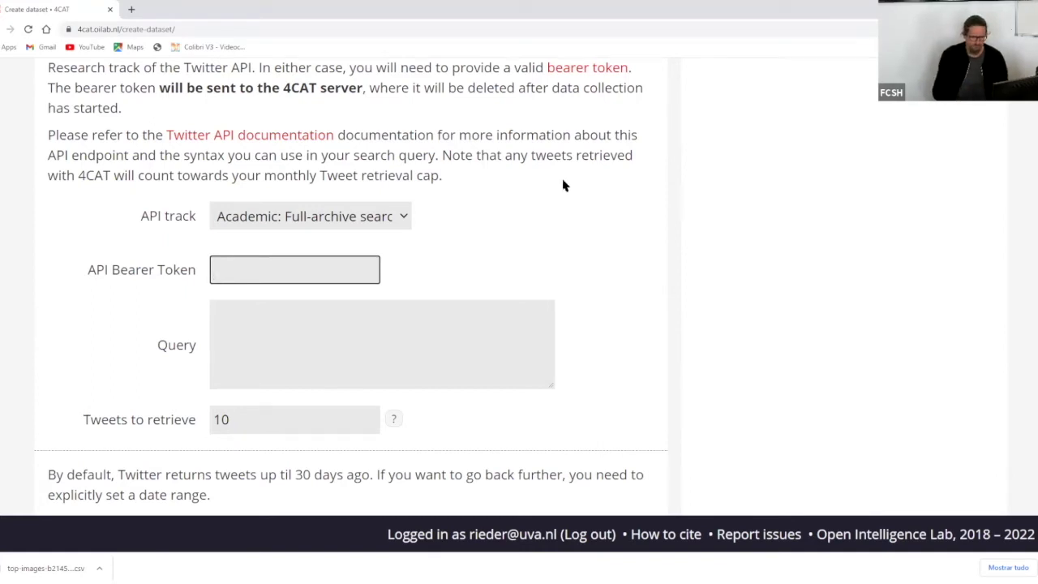
pyautogui.scroll(1, 568, 198)
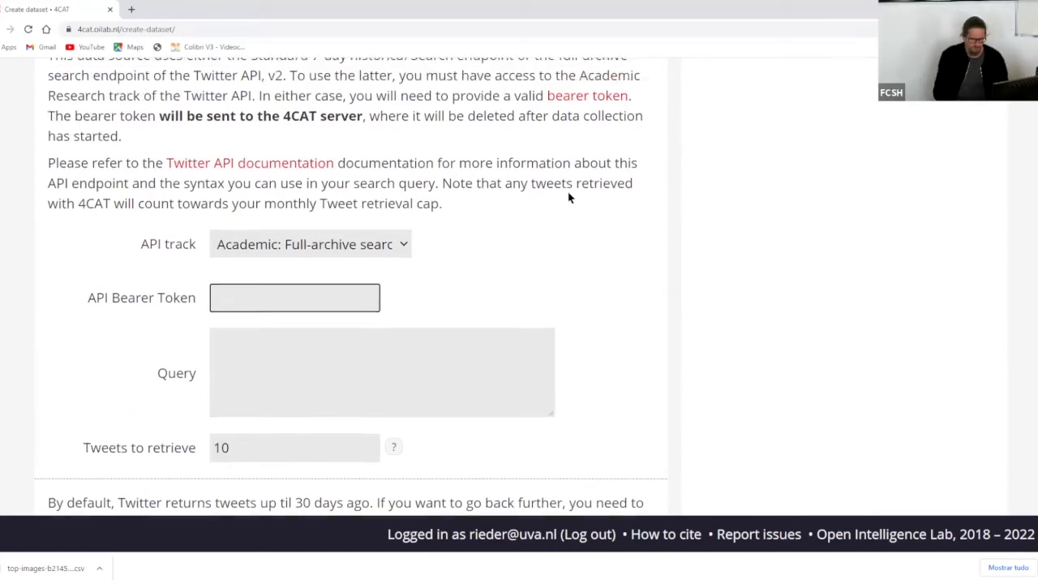
pyautogui.scroll(1, 568, 192)
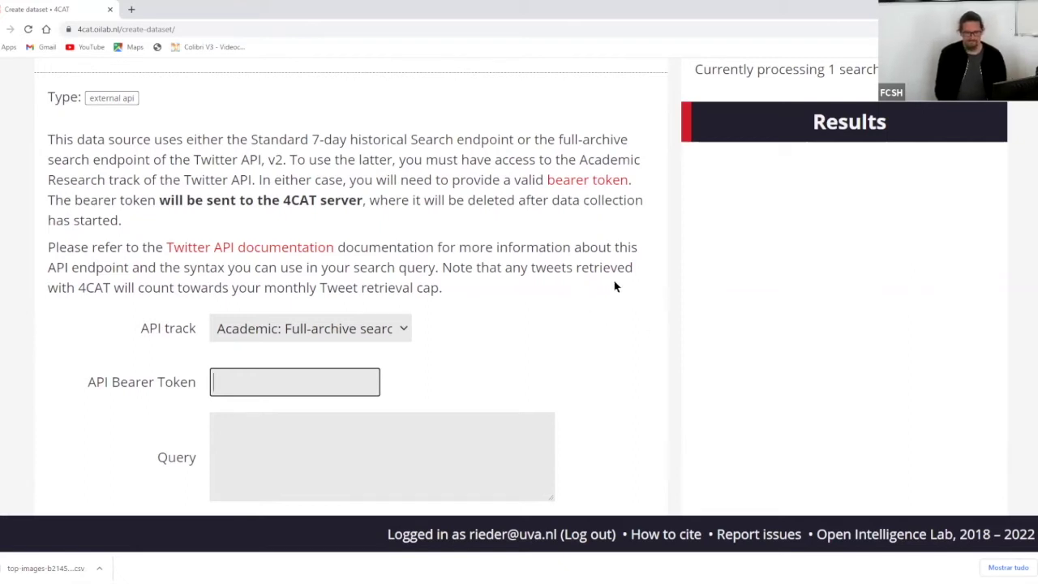
pyautogui.click(615, 321)
pyautogui.scroll(3, 606, 301)
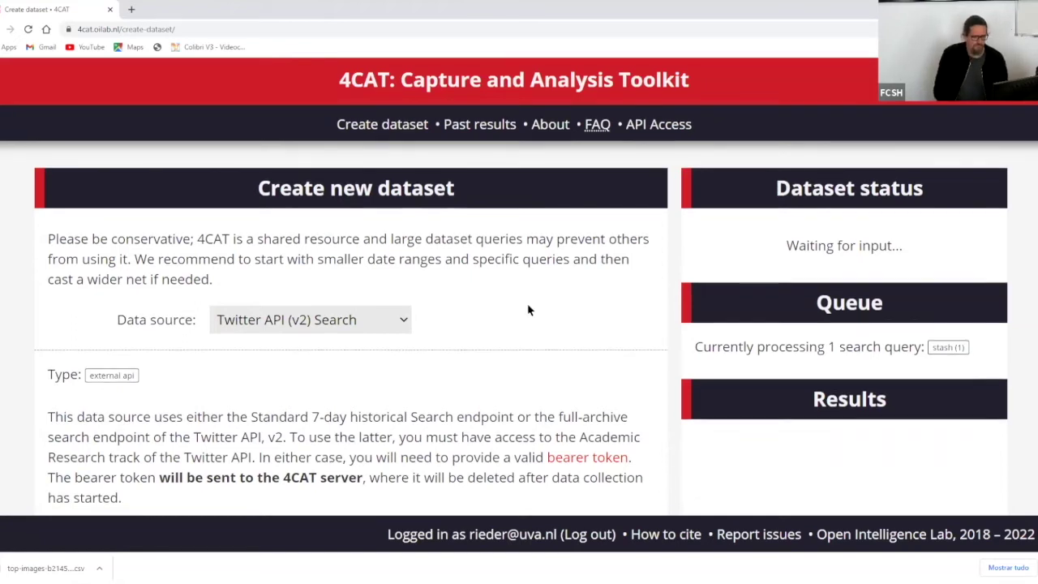
pyautogui.scroll(-3, 528, 308)
pyautogui.scroll(3, 602, 335)
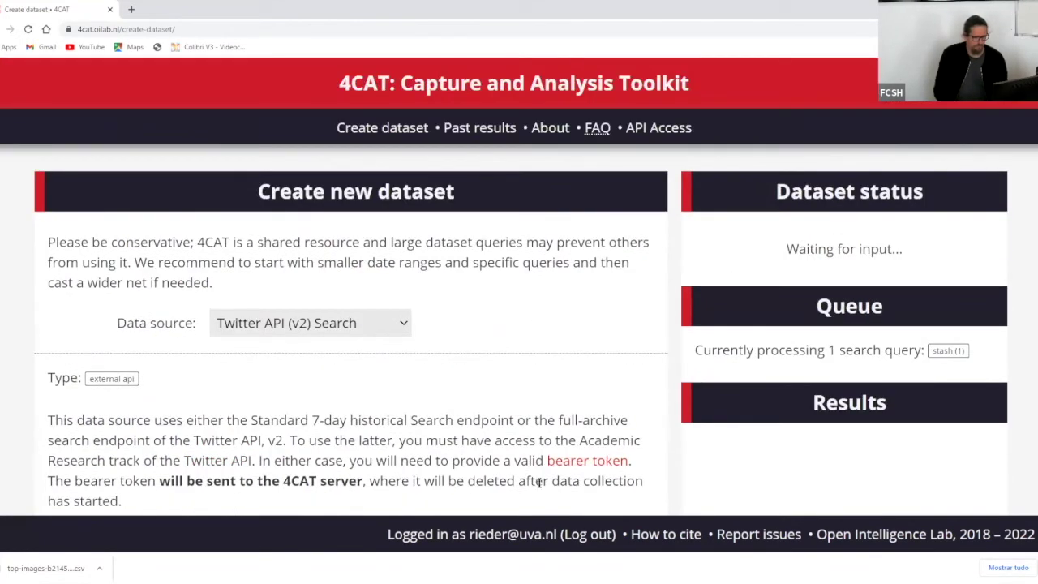
# - Log out of 4CAT and go to the form for requesting a 4CAT account
pyautogui.click(583, 531)
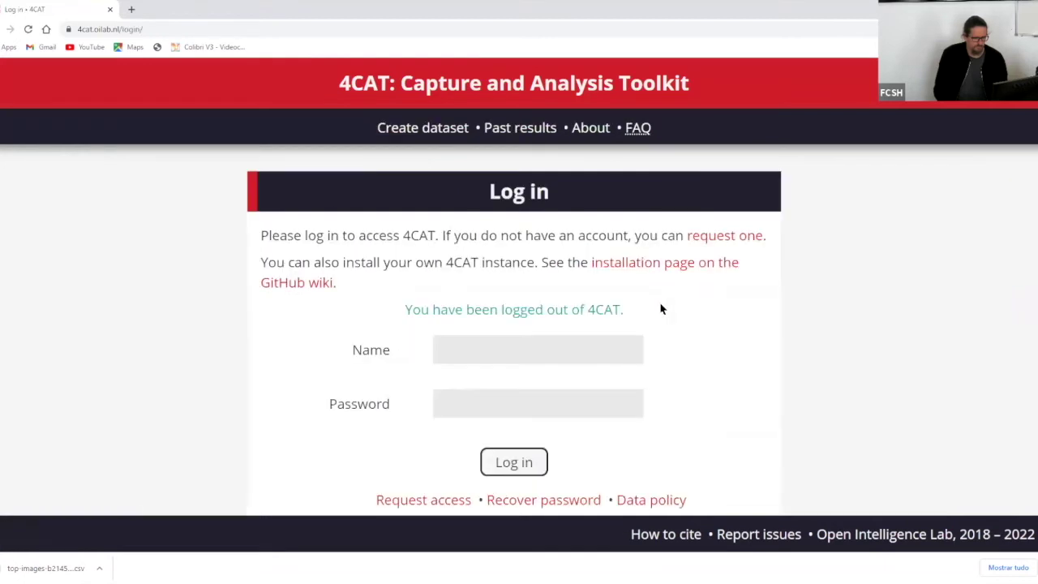
pyautogui.scroll(-1, 769, 332)
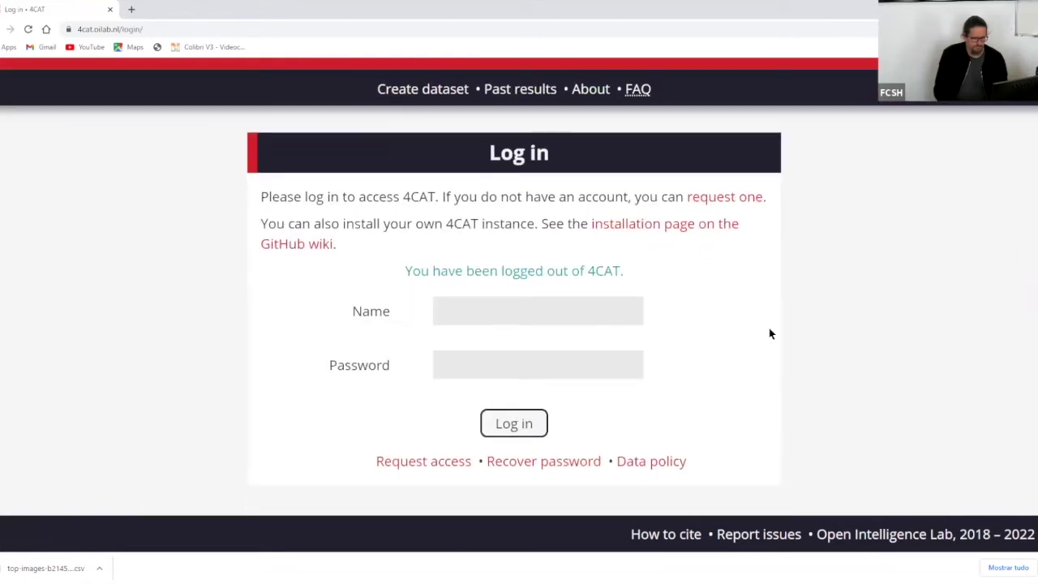
pyautogui.click(433, 460)
pyautogui.scroll(-2, 678, 279)
pyautogui.scroll(-2, 697, 276)
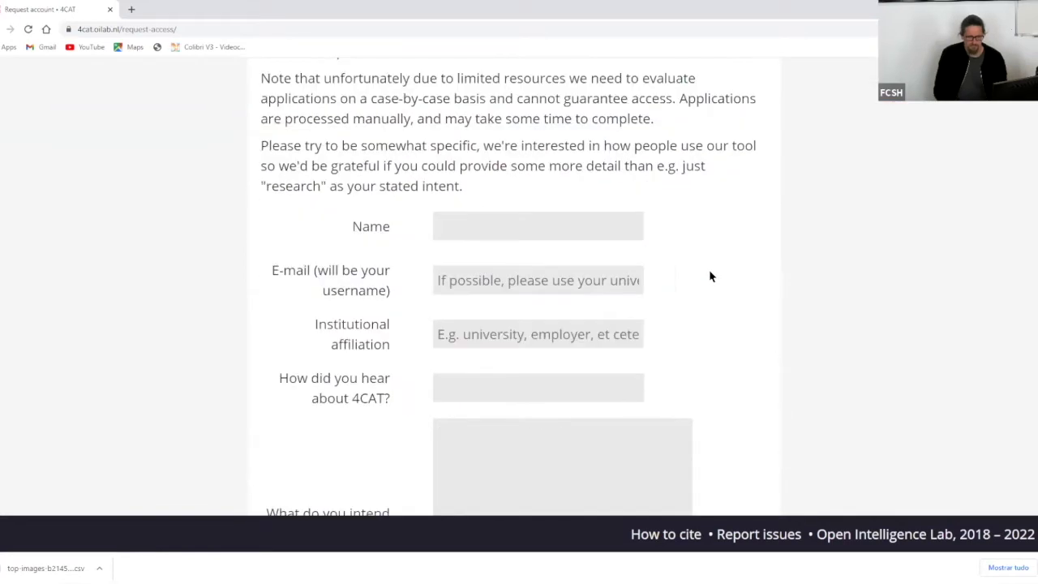
pyautogui.scroll(-2, 723, 268)
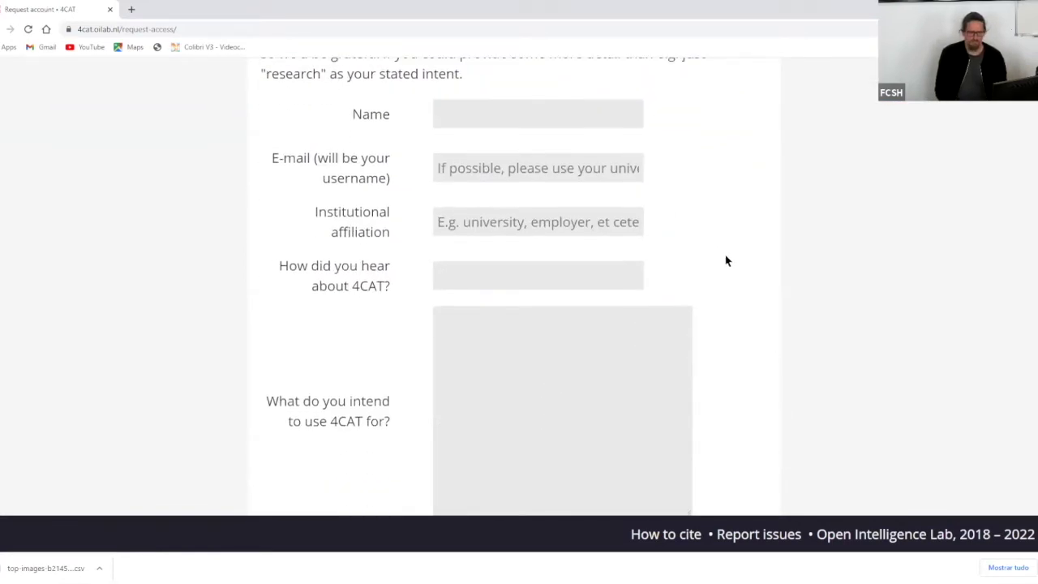
# - Scroll through the account request form, then go back to the 4CAT login page
pyautogui.scroll(-1, 748, 264)
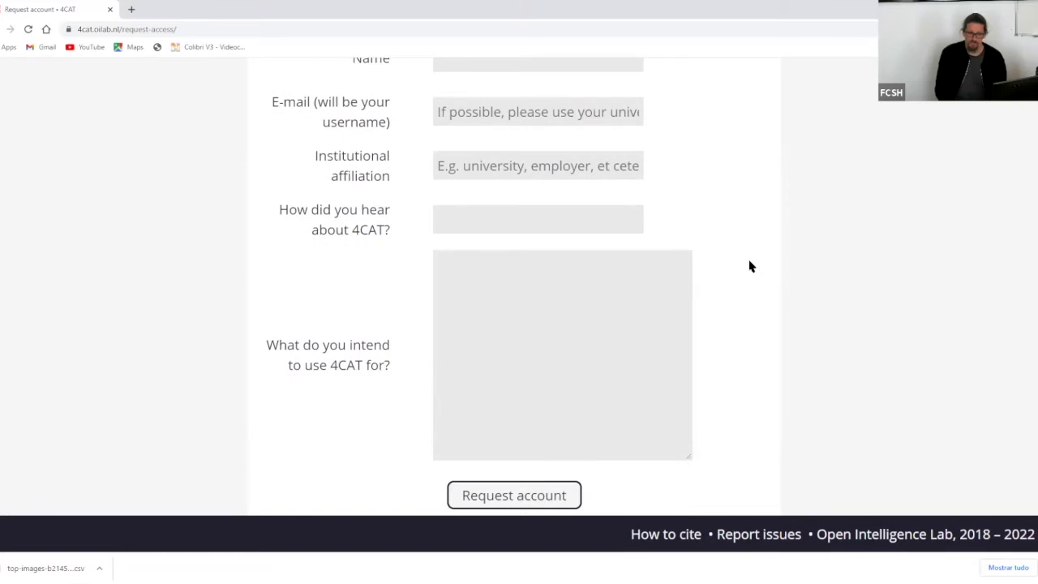
pyautogui.scroll(1, 749, 266)
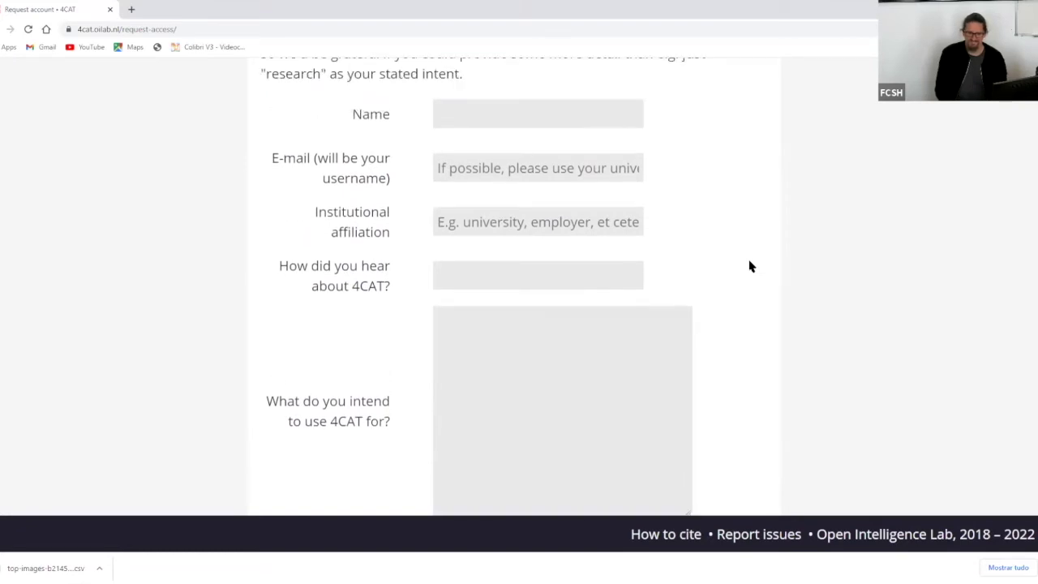
pyautogui.scroll(-1, 749, 265)
pyautogui.scroll(1, 749, 265)
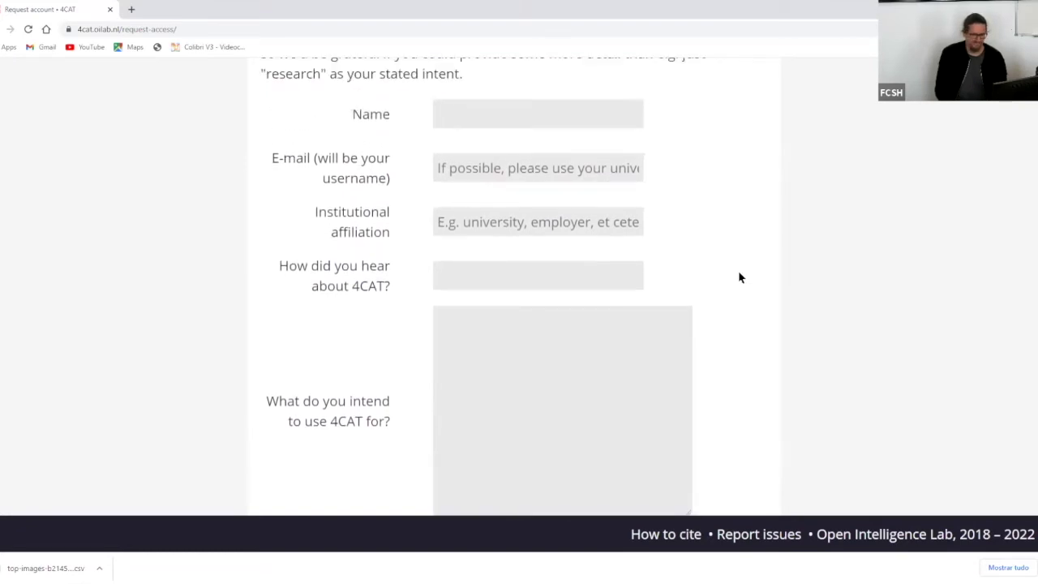
pyautogui.scroll(-1, 740, 281)
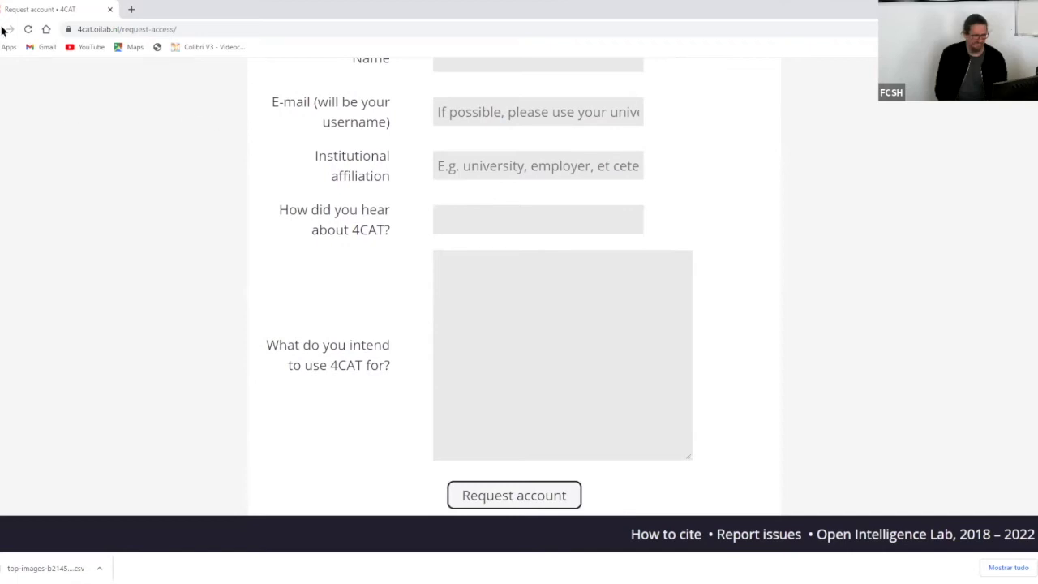
pyautogui.click(5, 30)
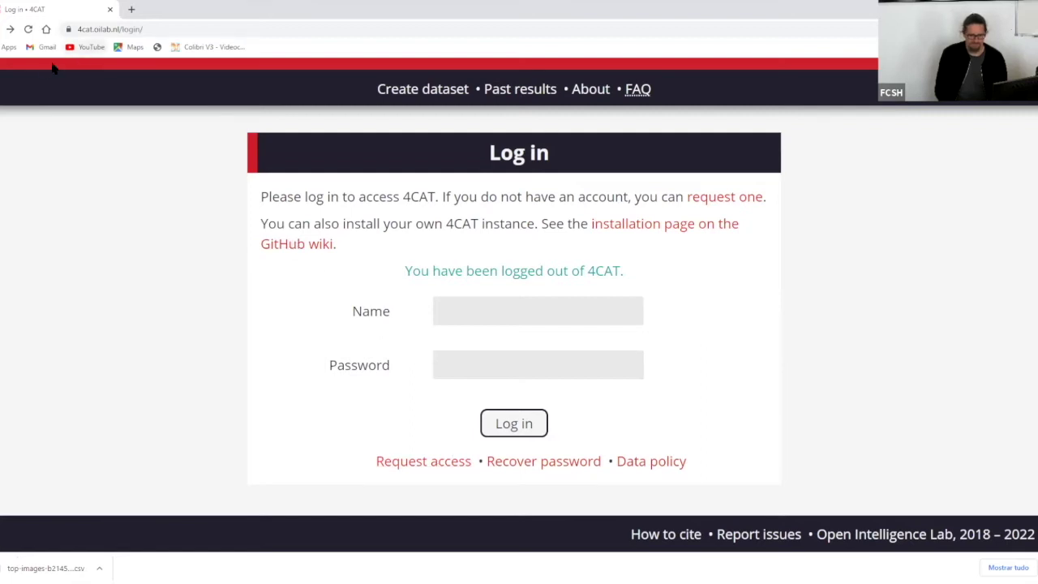
# - Return to the login page and enter the account's e-mail address as the login name
pyautogui.click(9, 29)
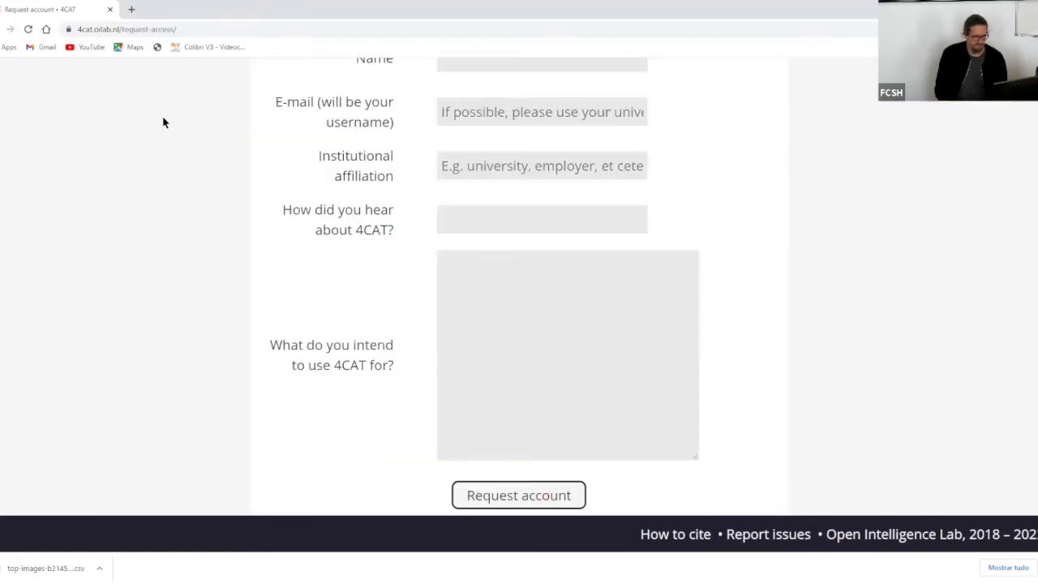
pyautogui.click(6, 32)
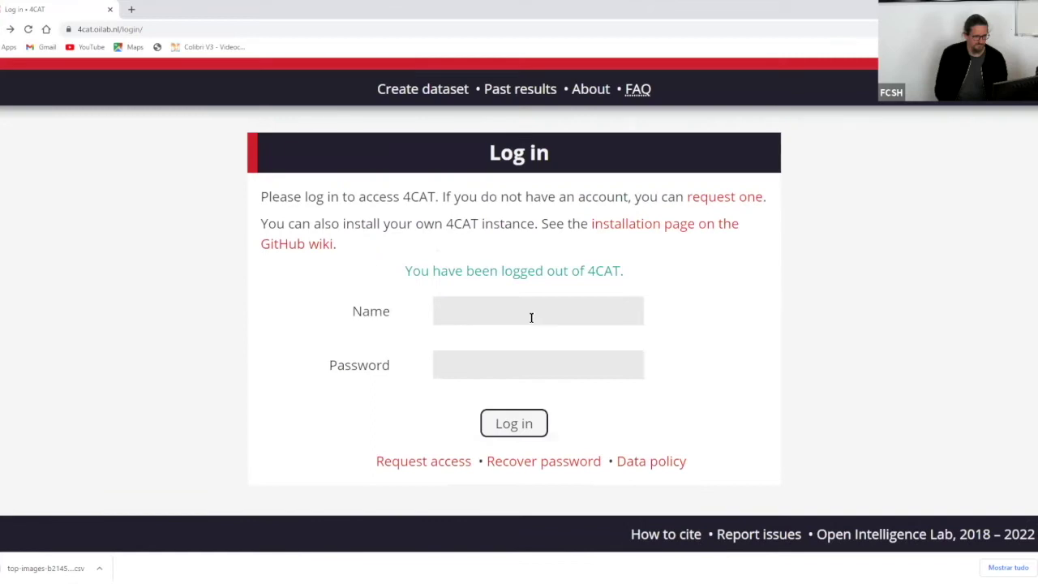
pyautogui.click(531, 317)
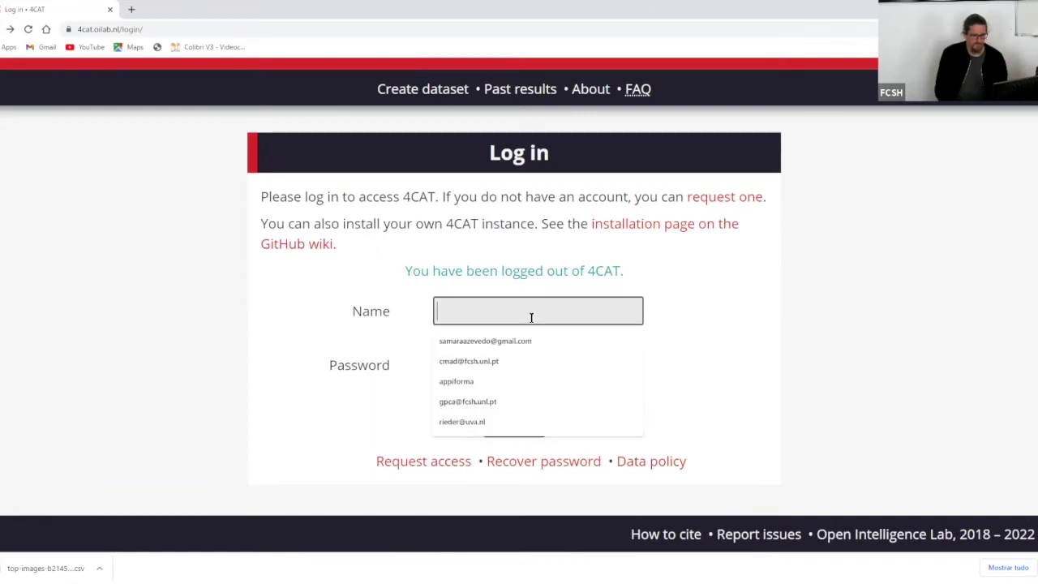
pyautogui.click(722, 290)
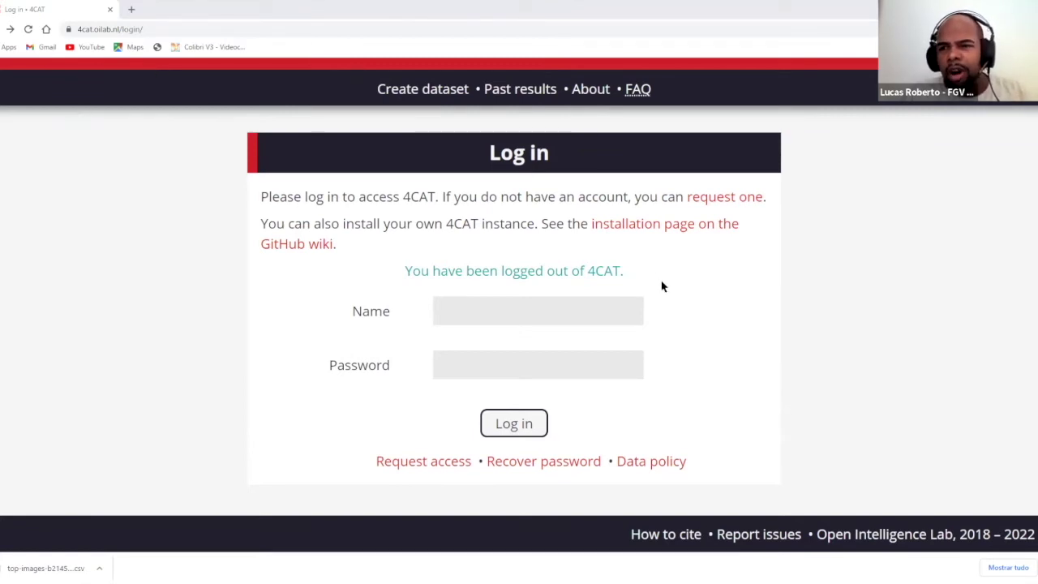
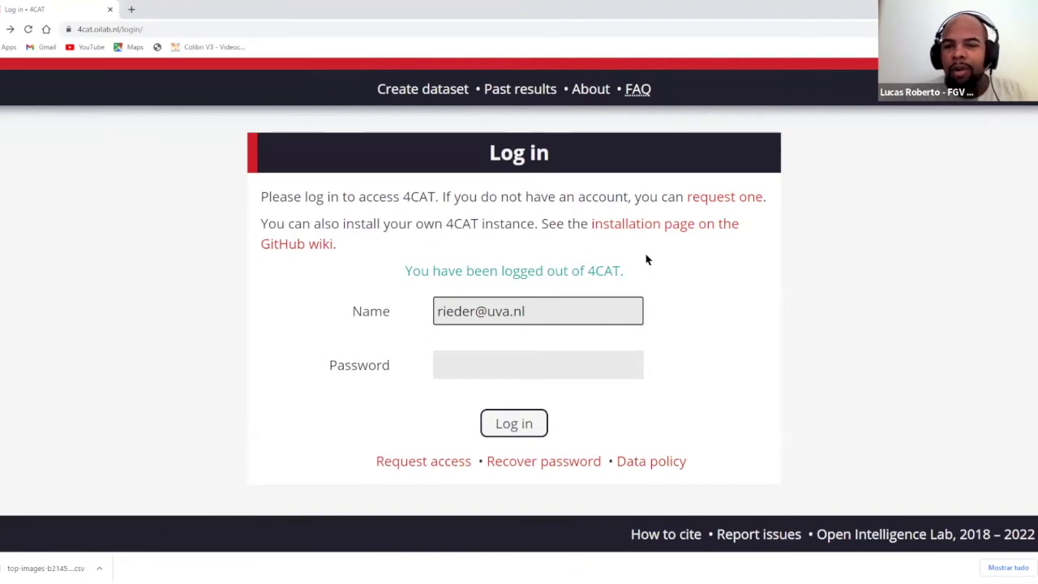
# - Paste the account password and log in to reach Create new dataset
pyautogui.click(574, 363)
pyautogui.hotkey('ctrl', 'v')
pyautogui.click(526, 424)
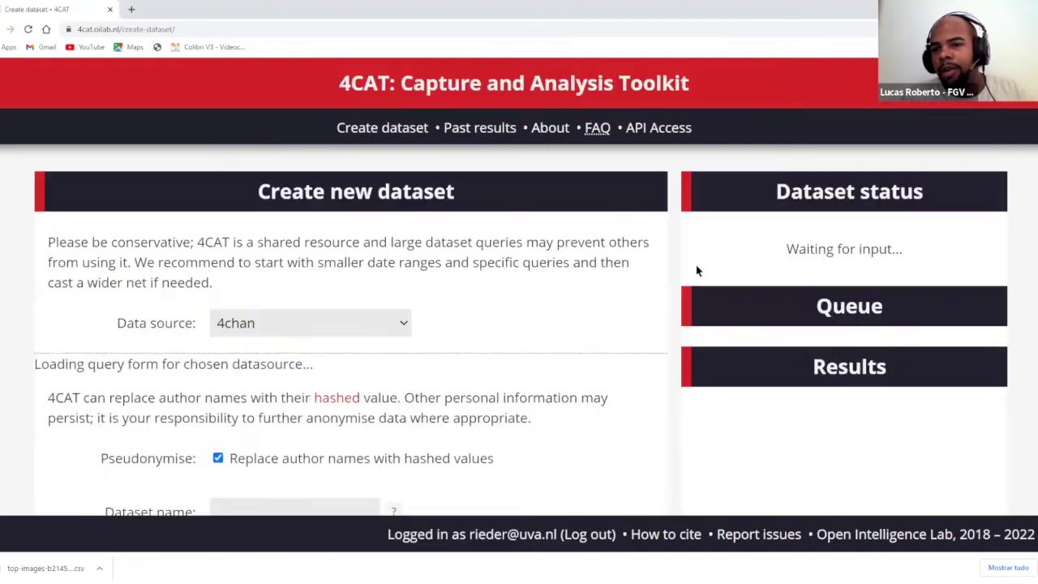
pyautogui.scroll(-1, 574, 270)
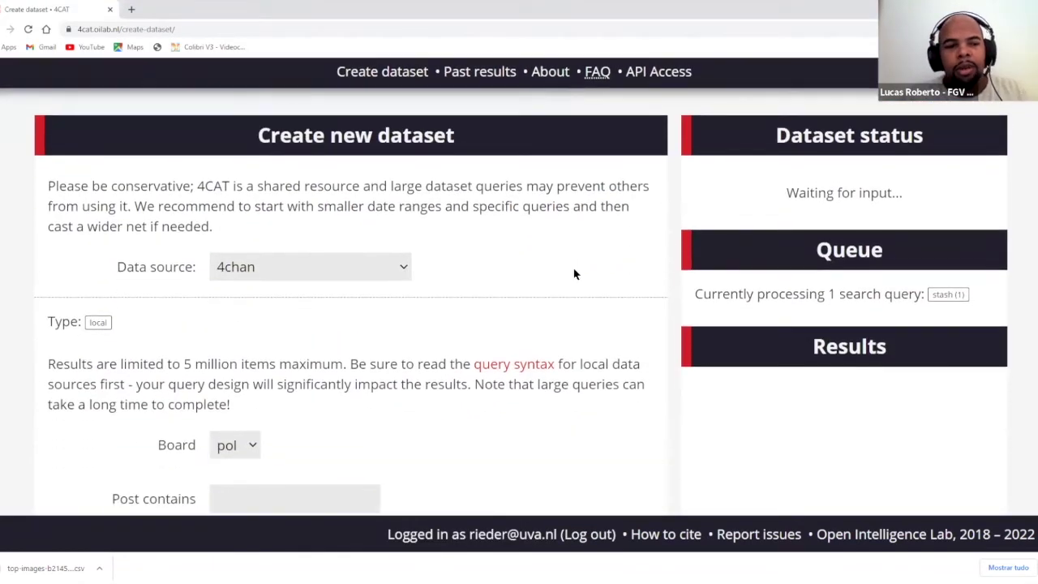
pyautogui.scroll(-1, 574, 273)
pyautogui.scroll(2, 574, 273)
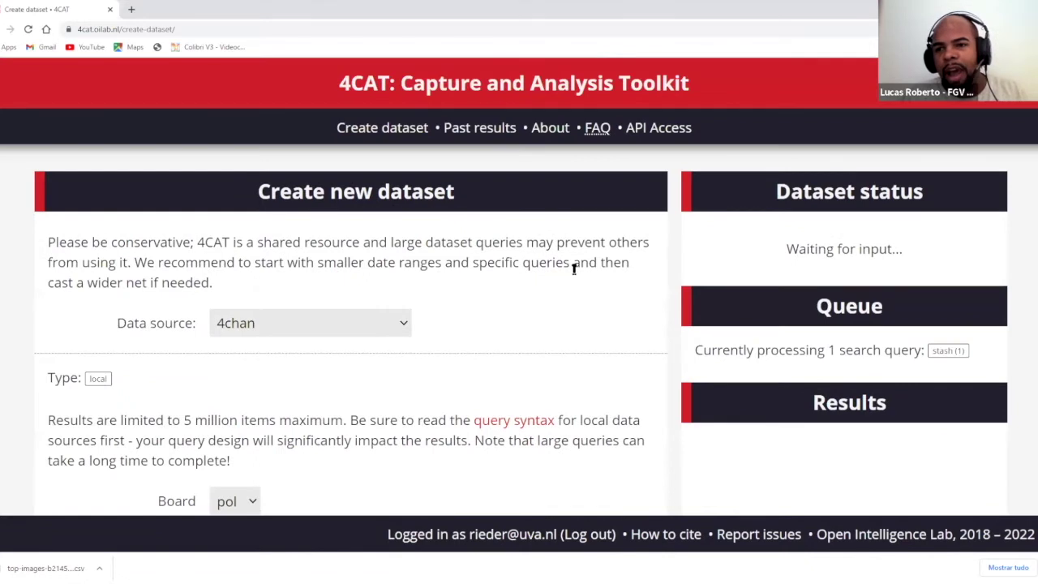
pyautogui.scroll(-2, 574, 271)
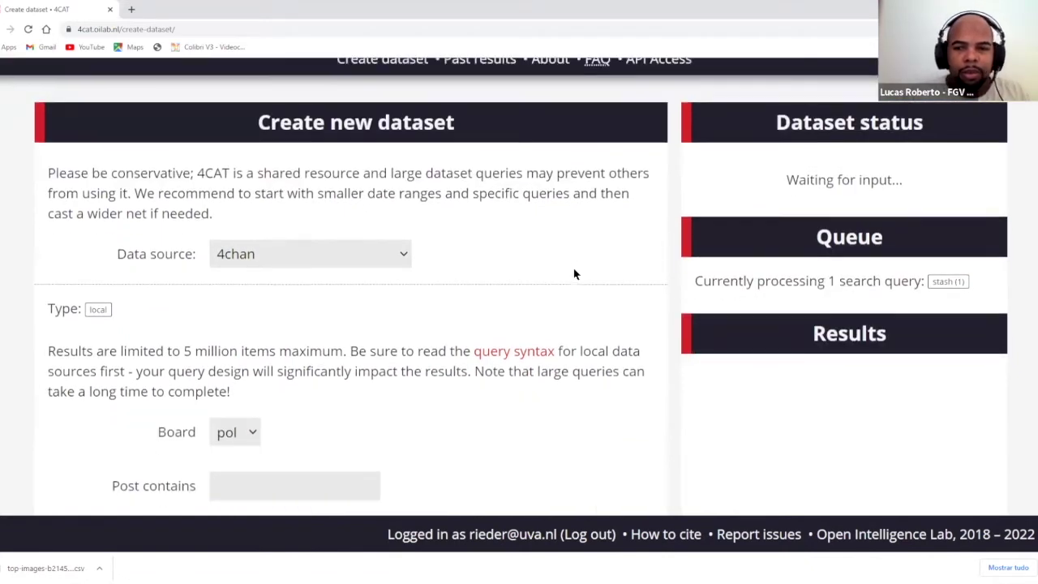
pyautogui.scroll(1, 574, 274)
pyautogui.scroll(-1, 574, 274)
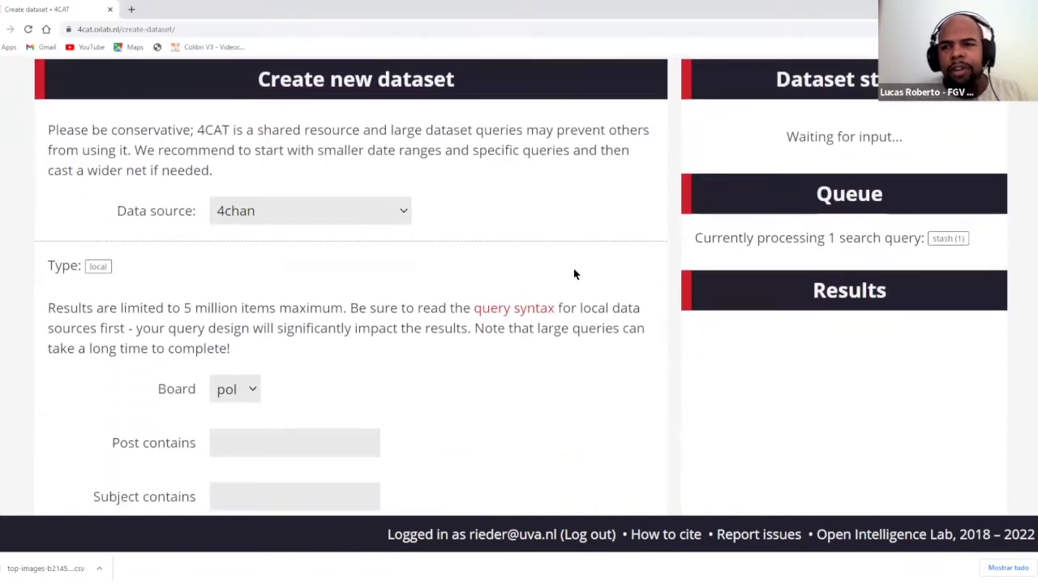
pyautogui.scroll(2, 574, 271)
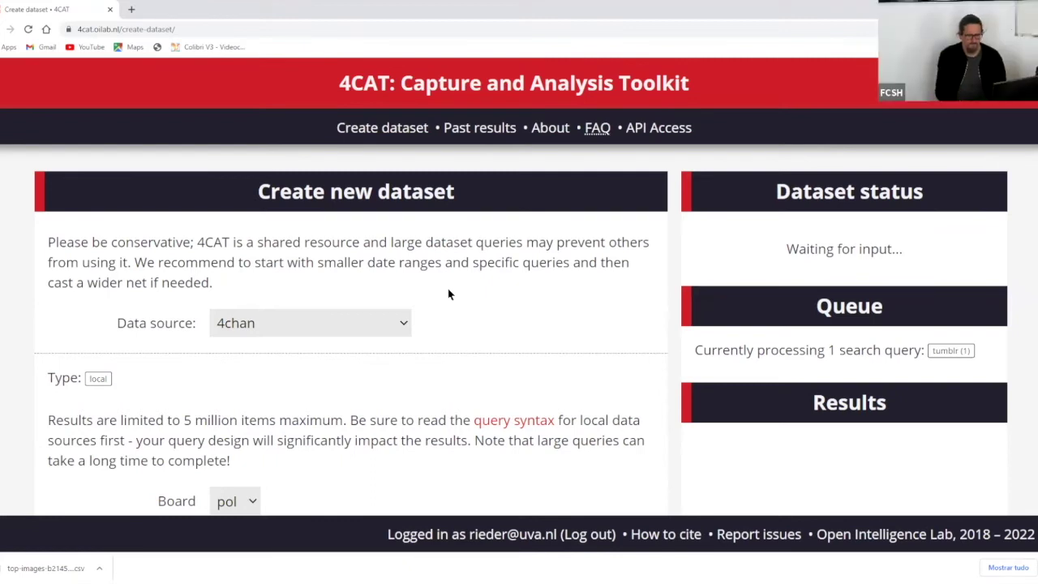
pyautogui.scroll(-1, 448, 294)
pyautogui.scroll(-1, 451, 295)
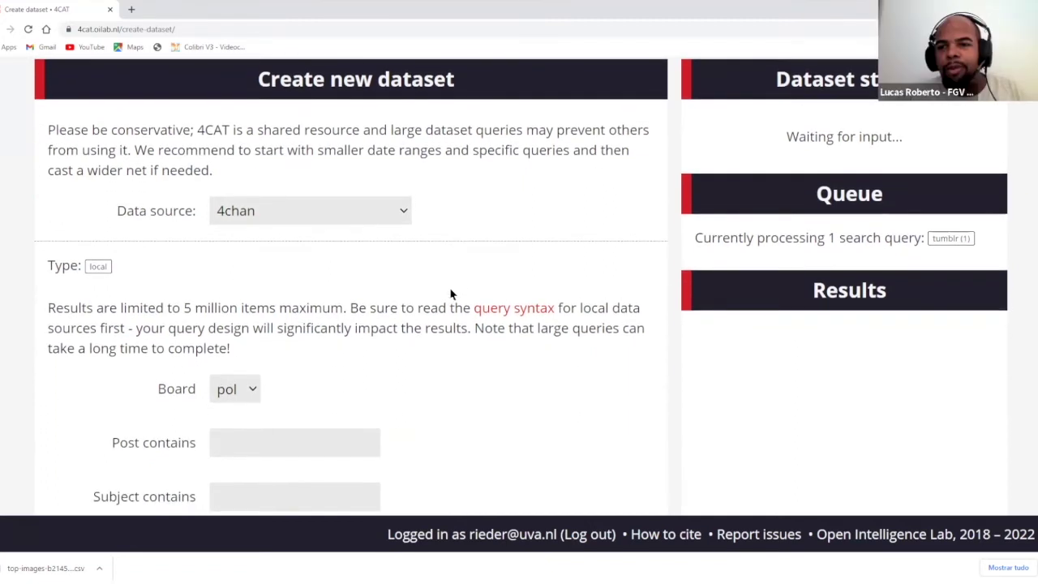
pyautogui.scroll(1, 451, 294)
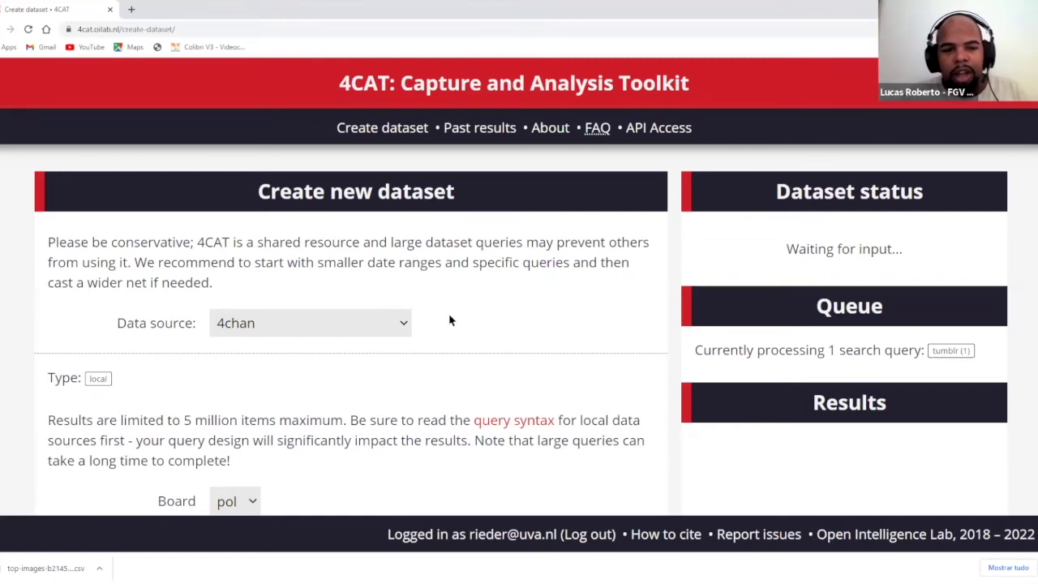
# - Try the Import from other tool source, review its platforms (Instagram CrowdTangle export), then reopen the source list
pyautogui.click(397, 330)
pyautogui.scroll(-1, 382, 264)
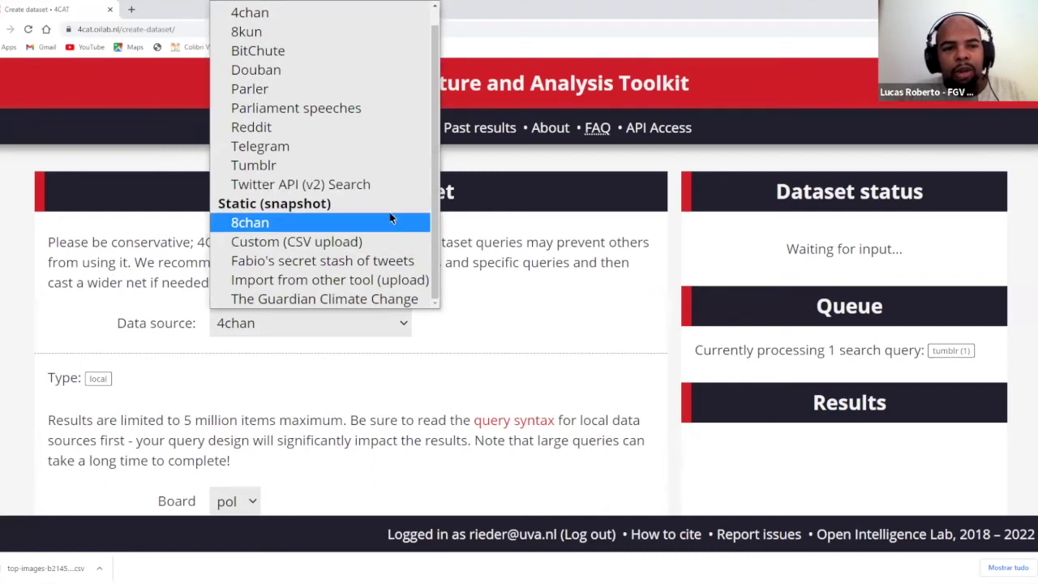
pyautogui.click(387, 275)
pyautogui.scroll(-3, 562, 301)
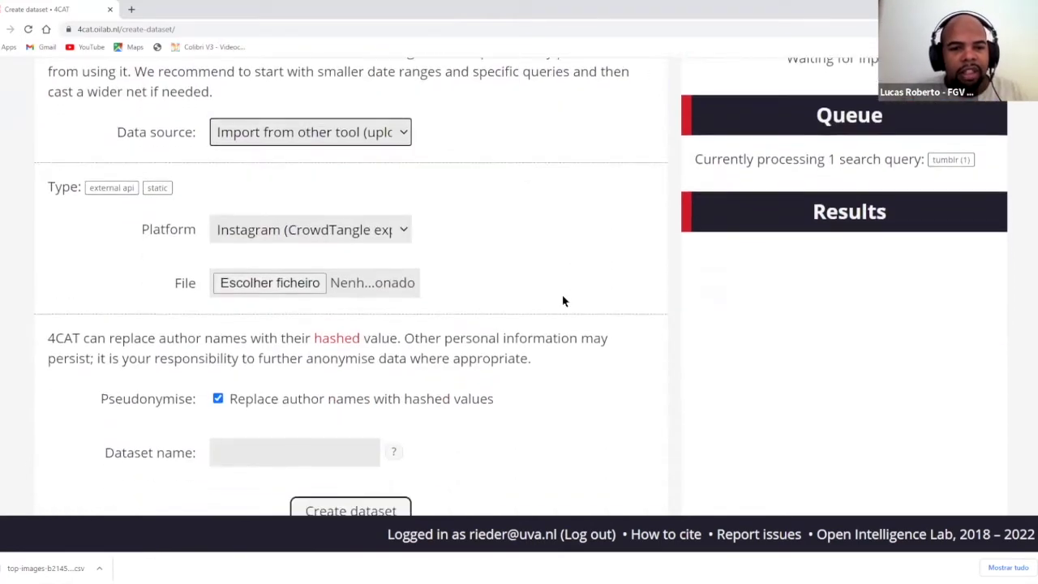
pyautogui.click(401, 198)
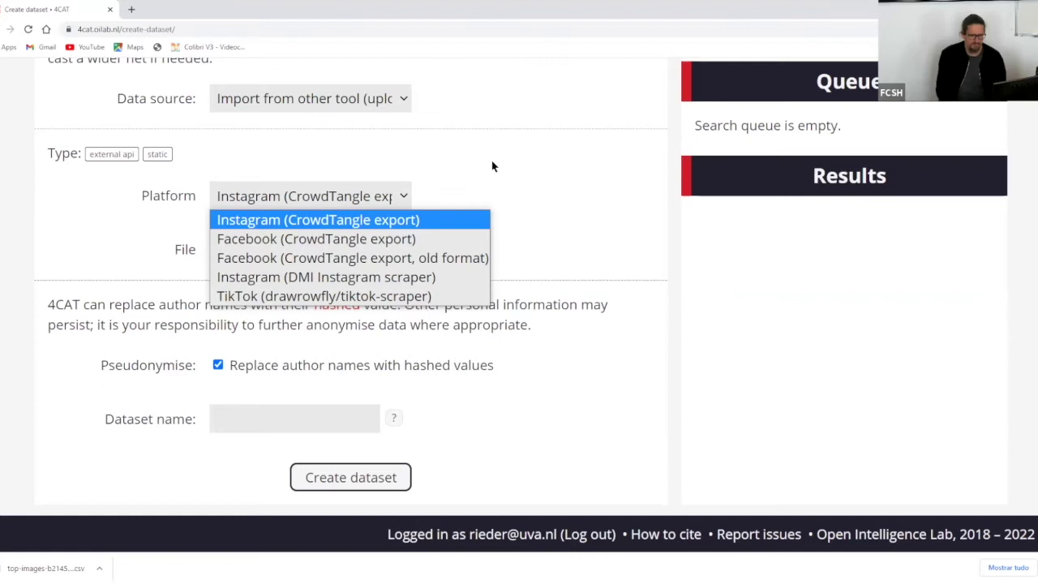
pyautogui.click(318, 207)
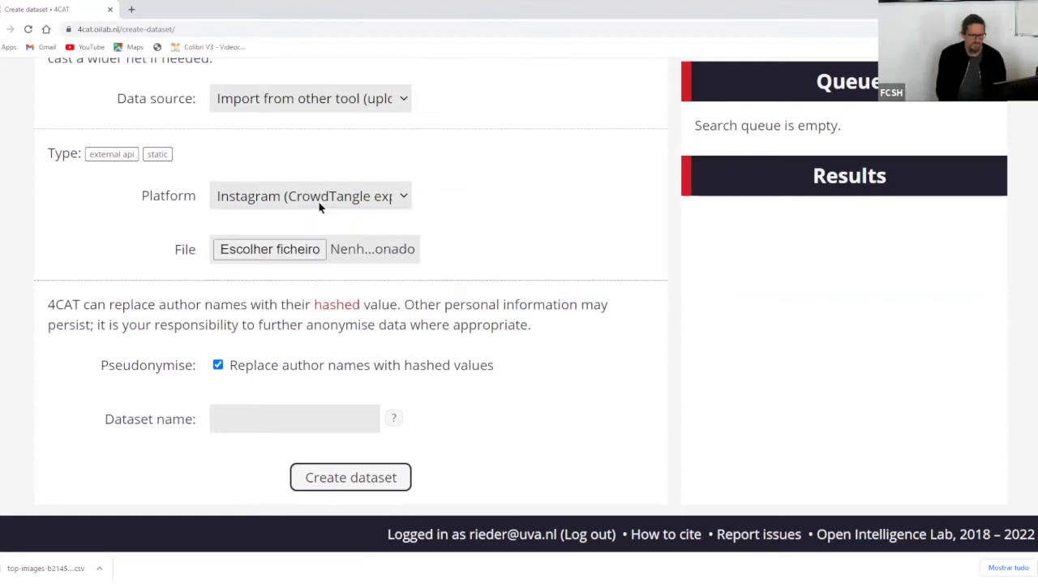
pyautogui.click(363, 106)
pyautogui.press('Return')
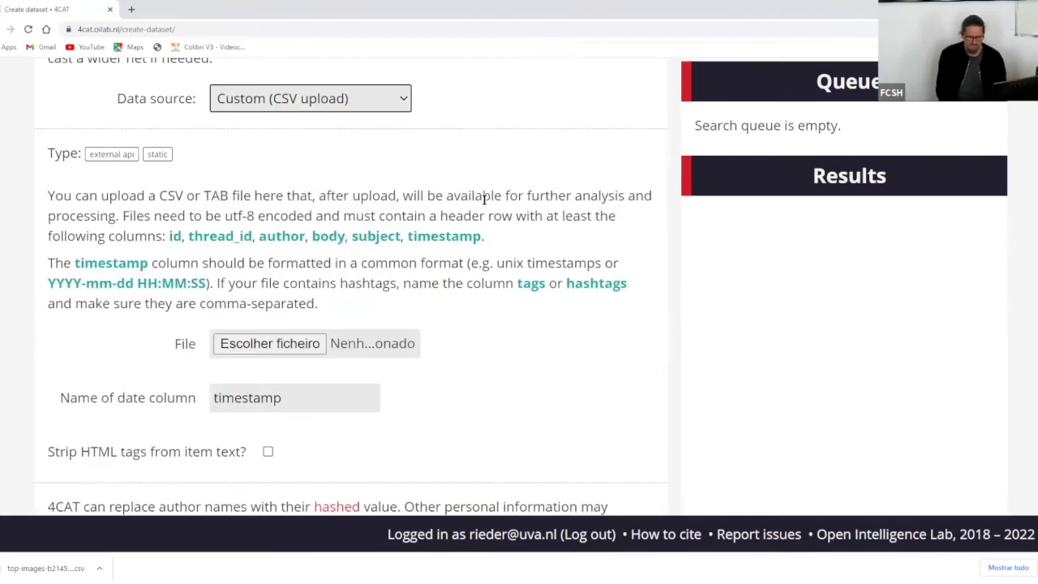
pyautogui.scroll(-1, 484, 199)
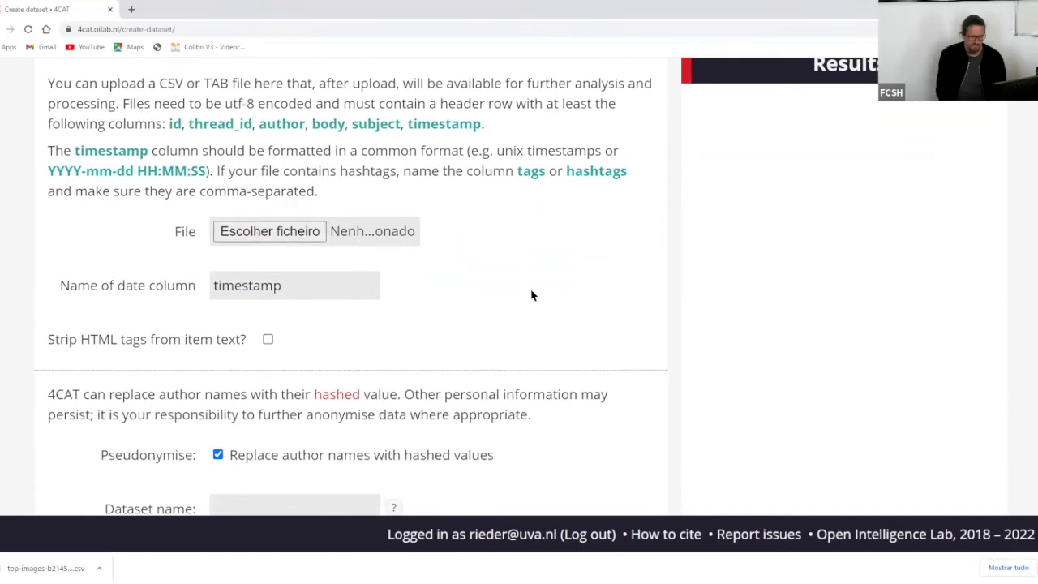
pyautogui.scroll(-2, 531, 292)
pyautogui.scroll(4, 531, 292)
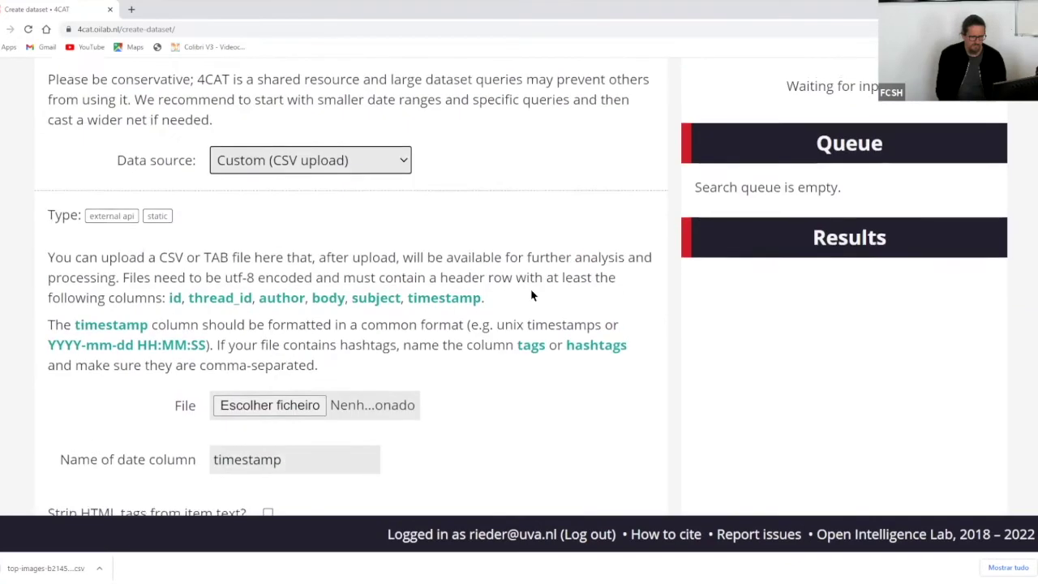
pyautogui.scroll(1, 531, 294)
pyautogui.scroll(-1, 531, 294)
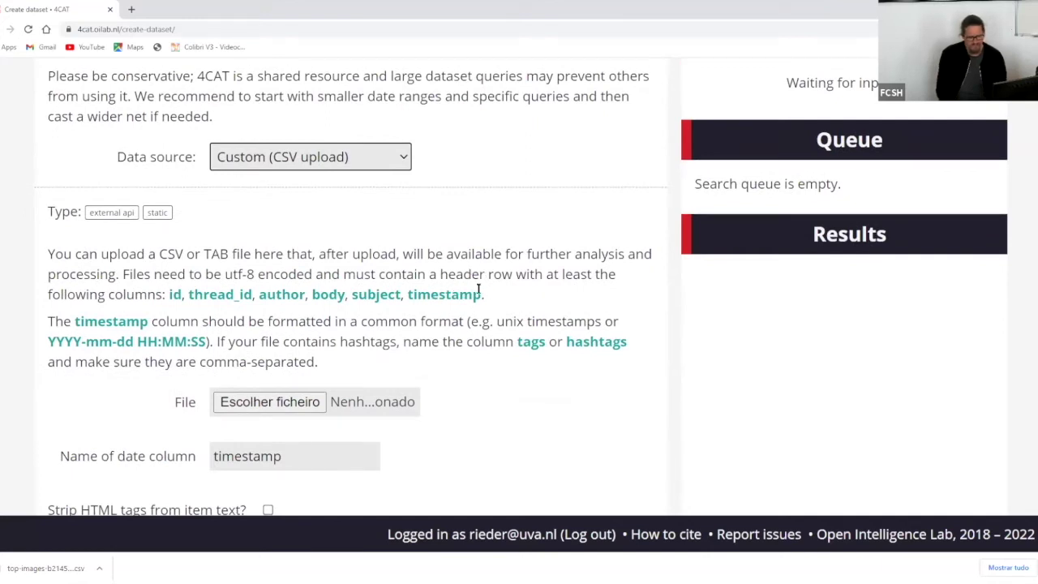
pyautogui.moveTo(480, 290); pyautogui.dragTo(170, 294)
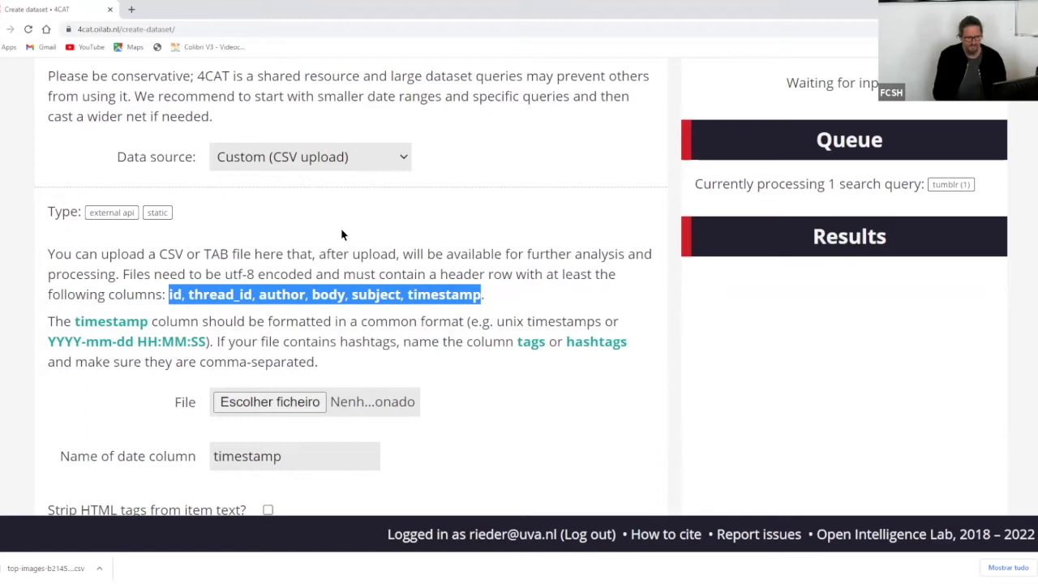
pyautogui.click(341, 232)
pyautogui.scroll(-2, 342, 233)
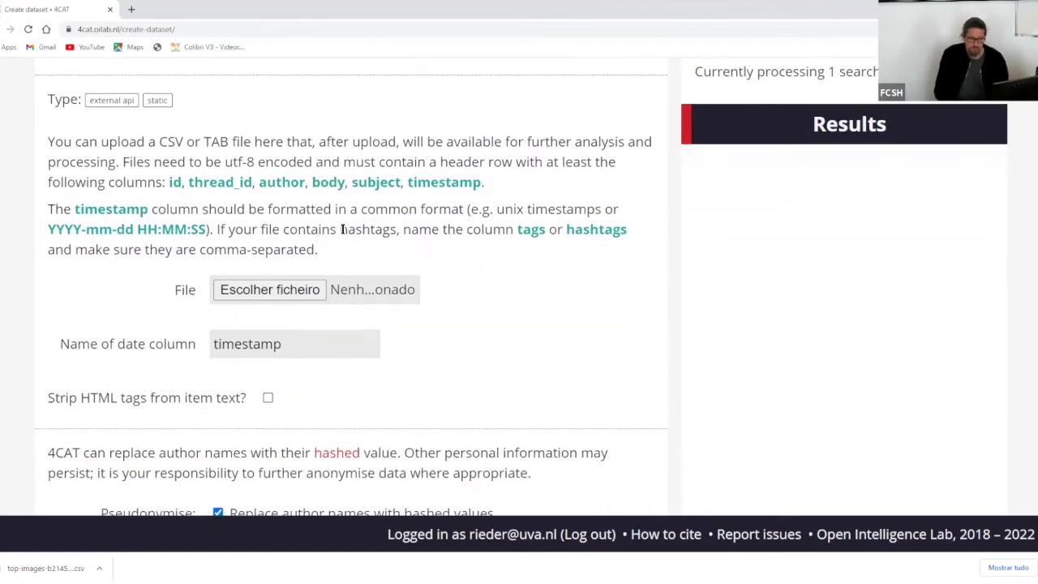
pyautogui.scroll(-3, 341, 229)
pyautogui.scroll(8, 342, 229)
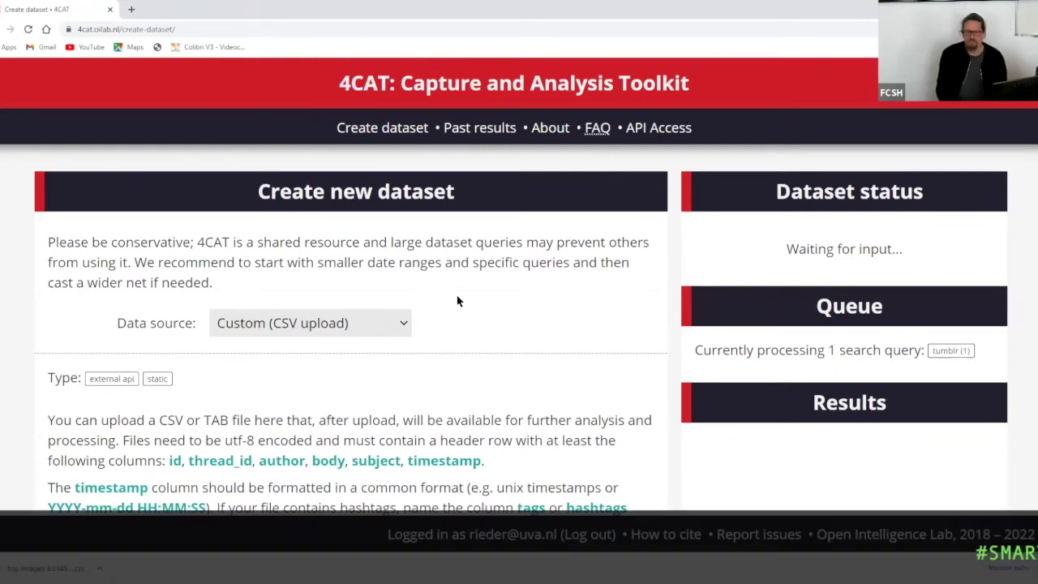
pyautogui.scroll(-2, 457, 301)
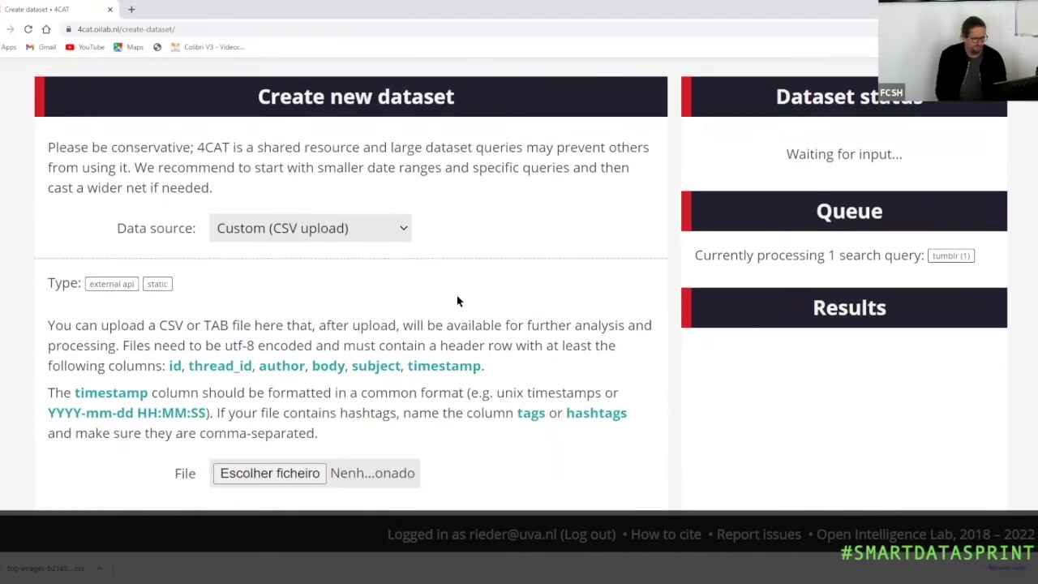
pyautogui.scroll(-2, 456, 301)
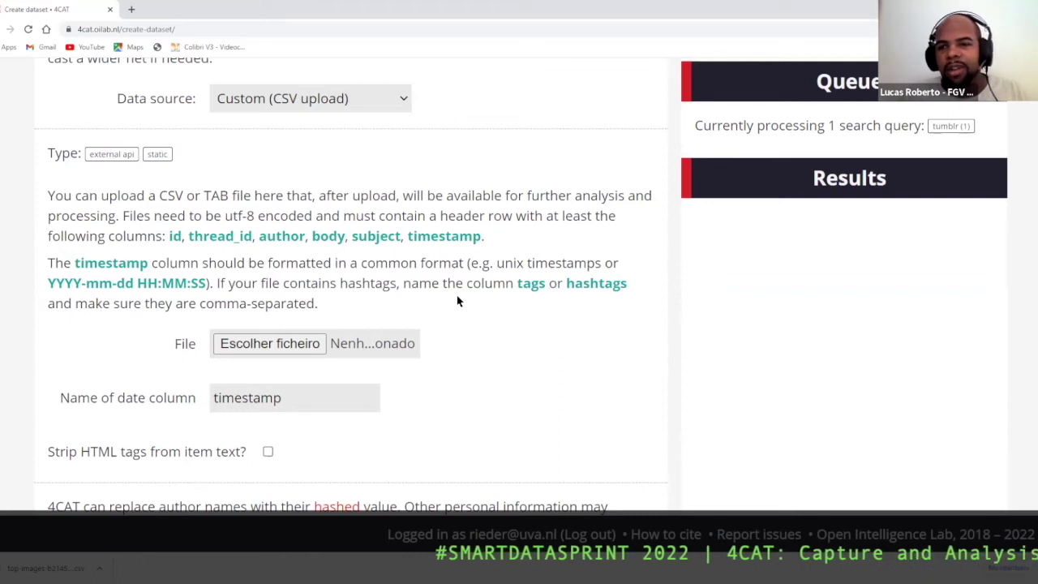
pyautogui.scroll(4, 456, 301)
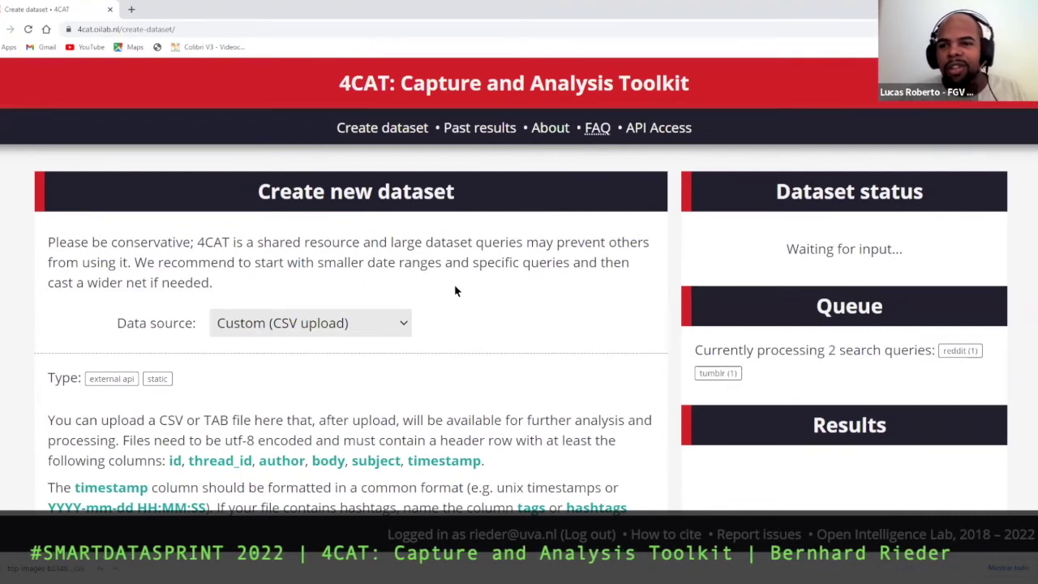
# - Filter past datasets to Favourites only and show the #bolsonaro2022 dataset's three analyses
pyautogui.click(485, 132)
pyautogui.scroll(-6, 486, 134)
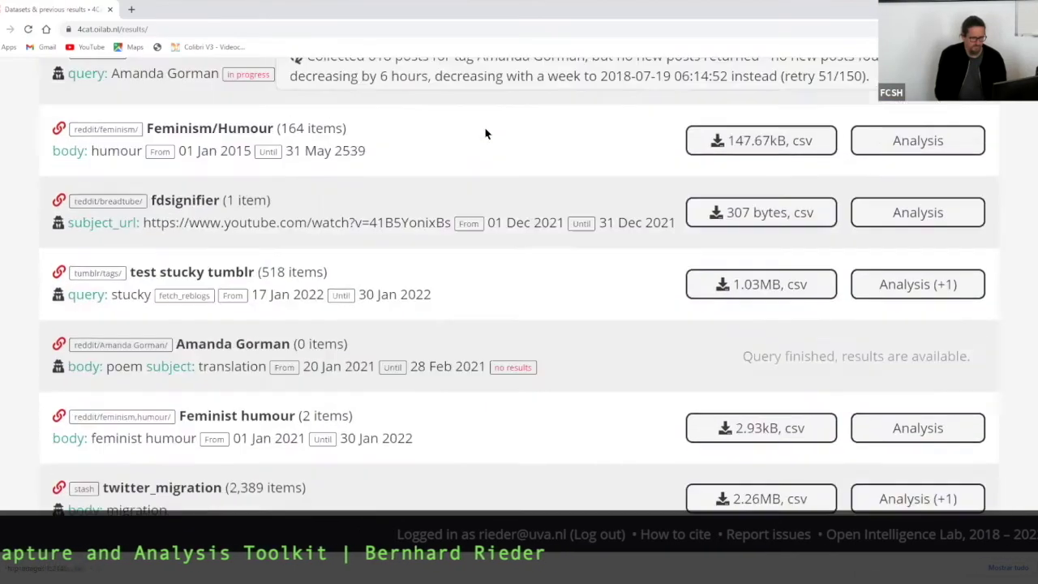
pyautogui.scroll(6, 866, 264)
pyautogui.scroll(-8, 866, 264)
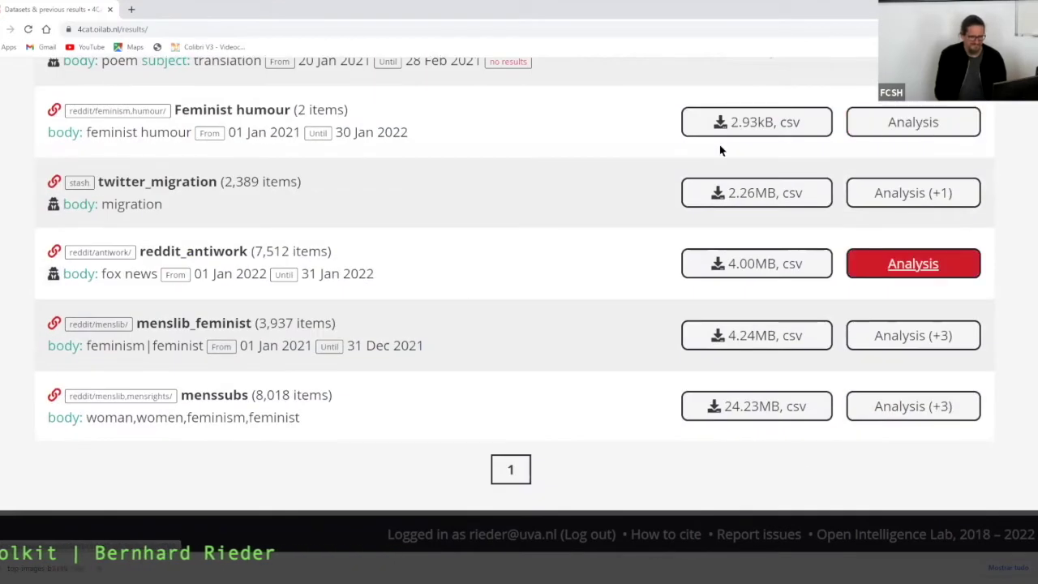
pyautogui.scroll(1, 625, 410)
pyautogui.scroll(-1, 624, 410)
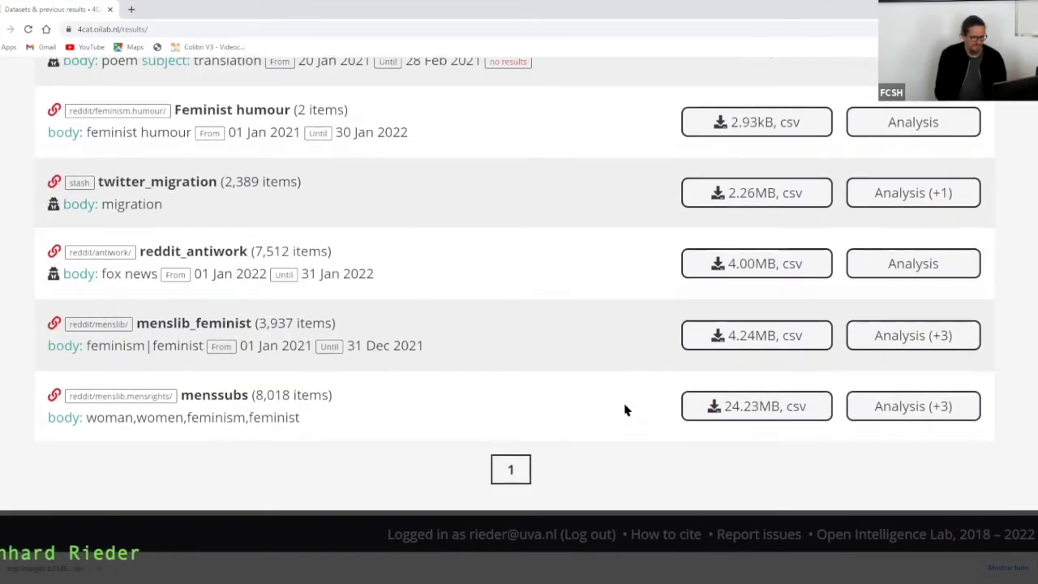
pyautogui.scroll(7, 651, 251)
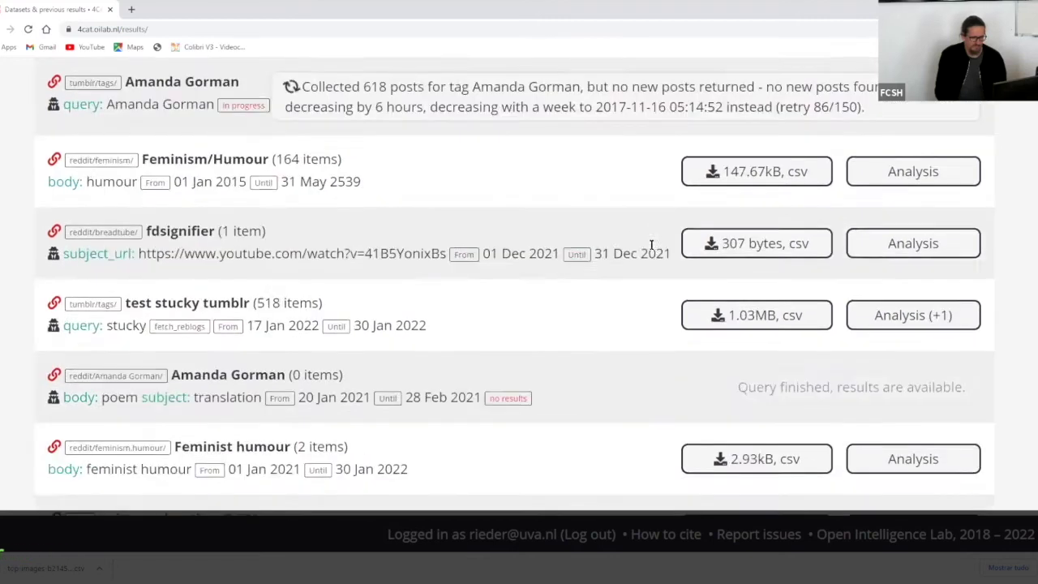
pyautogui.click(661, 267)
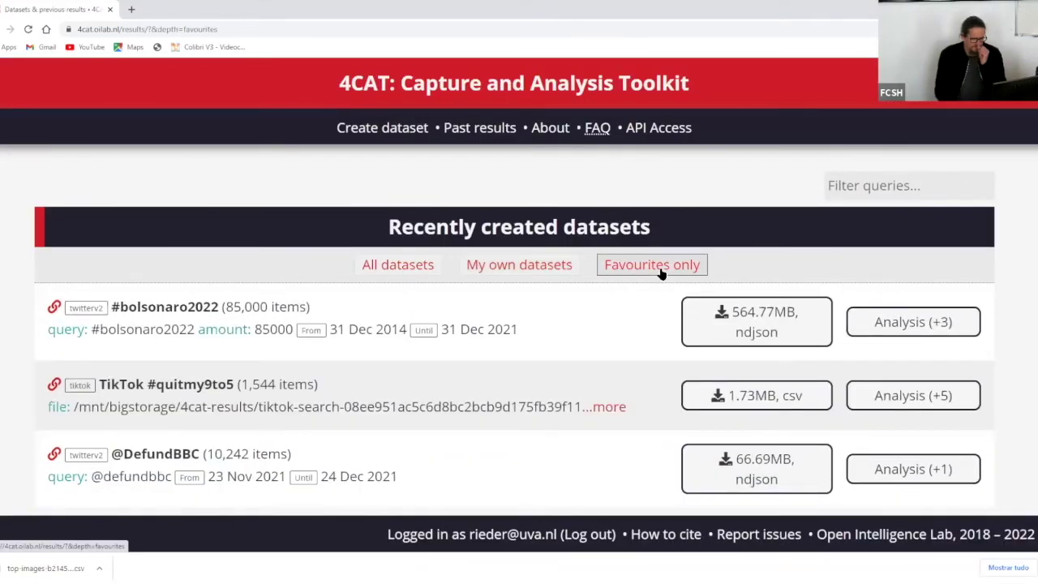
pyautogui.scroll(-1, 257, 237)
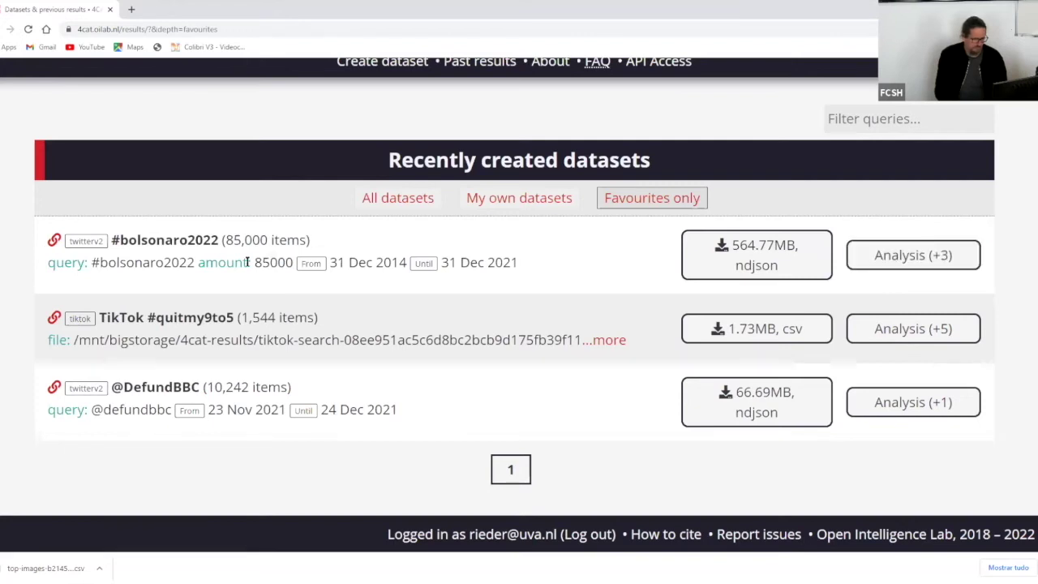
pyautogui.click(925, 256)
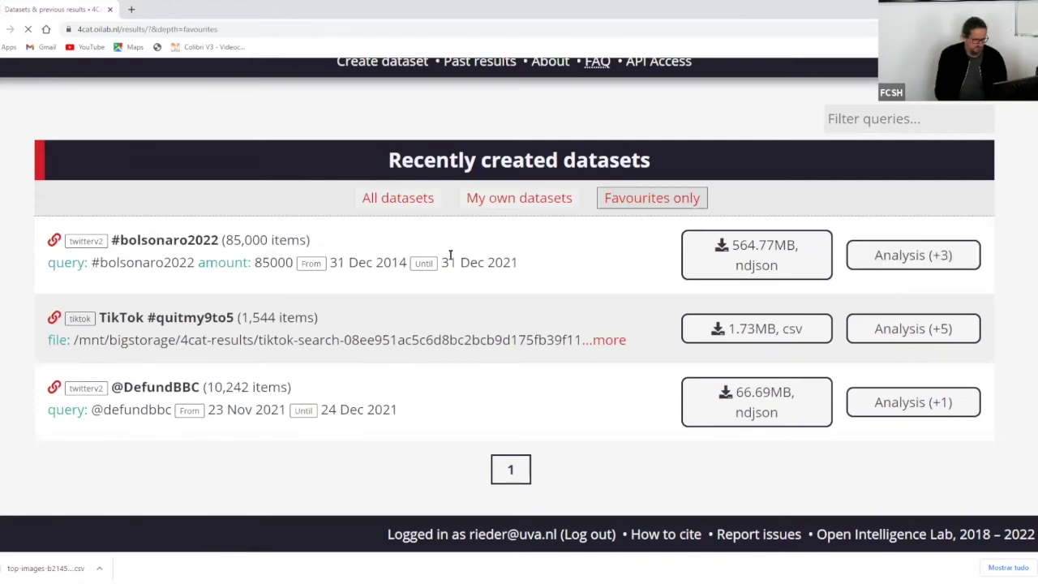
pyautogui.scroll(-3, 468, 254)
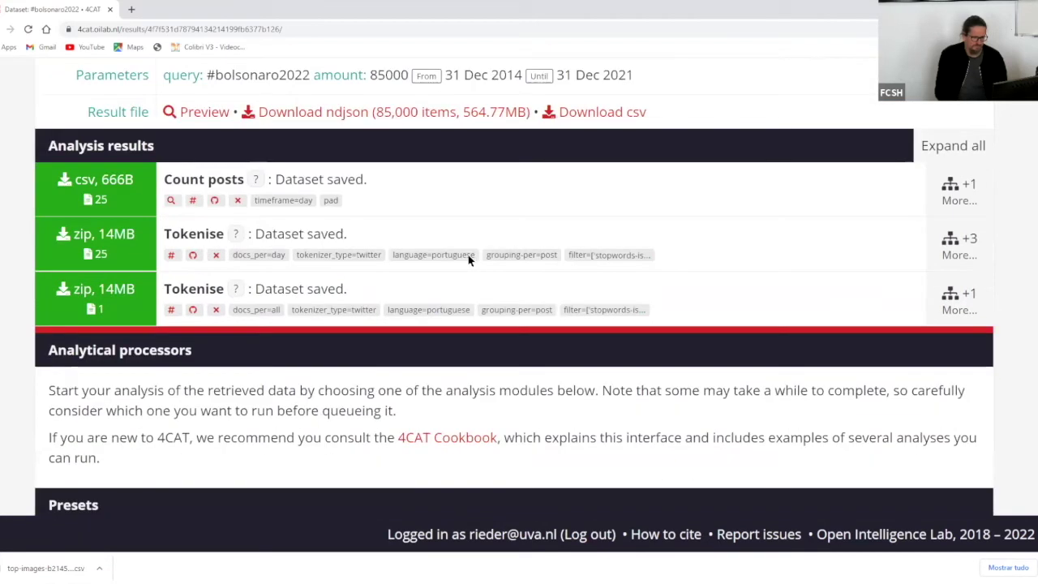
# - Expand Tokenise and Tf-idf results, then view the 193kB RankFlow SVG diagram
pyautogui.scroll(1, 468, 255)
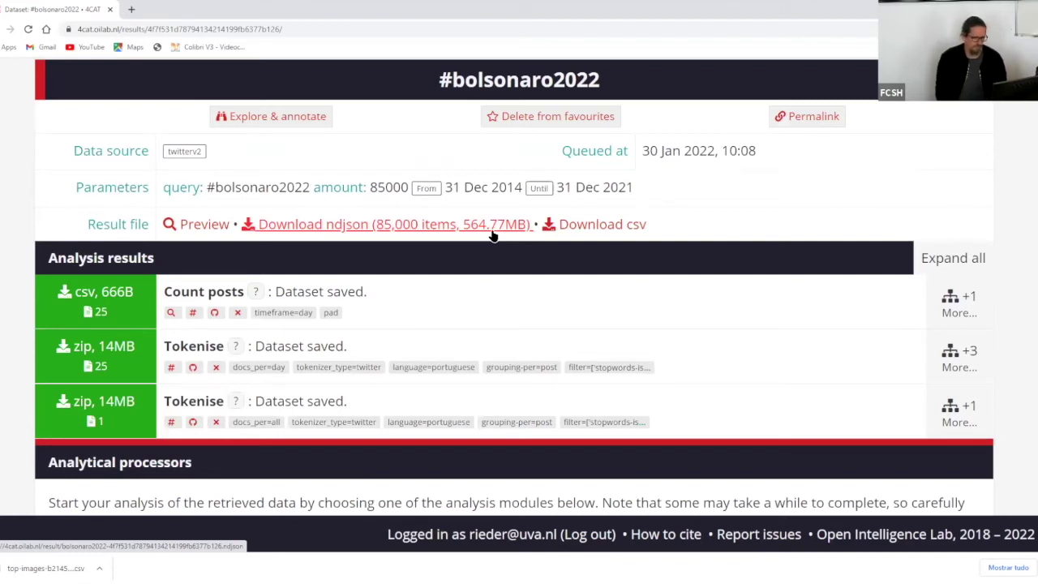
pyautogui.scroll(-2, 496, 233)
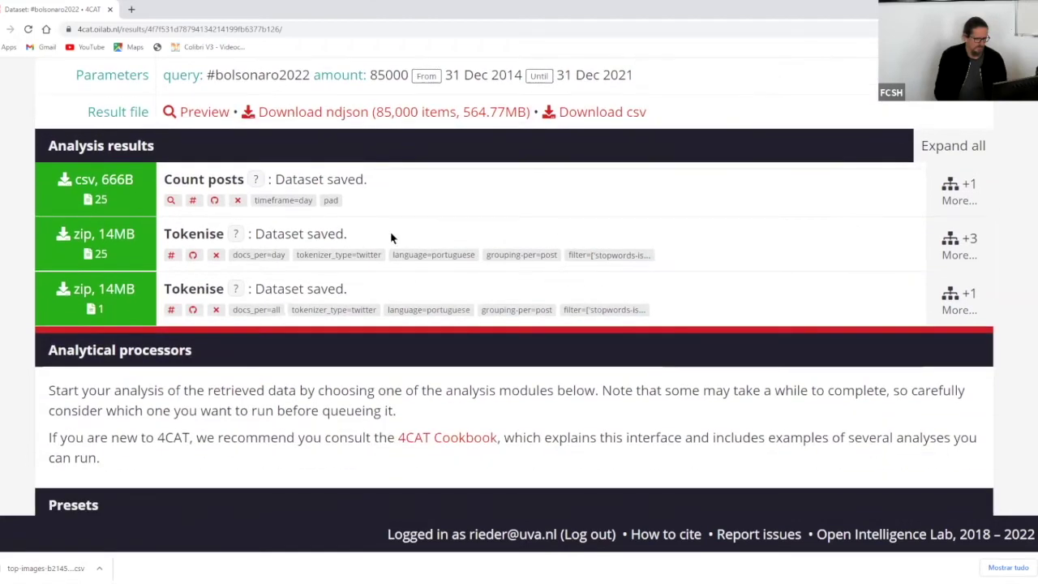
pyautogui.click(959, 246)
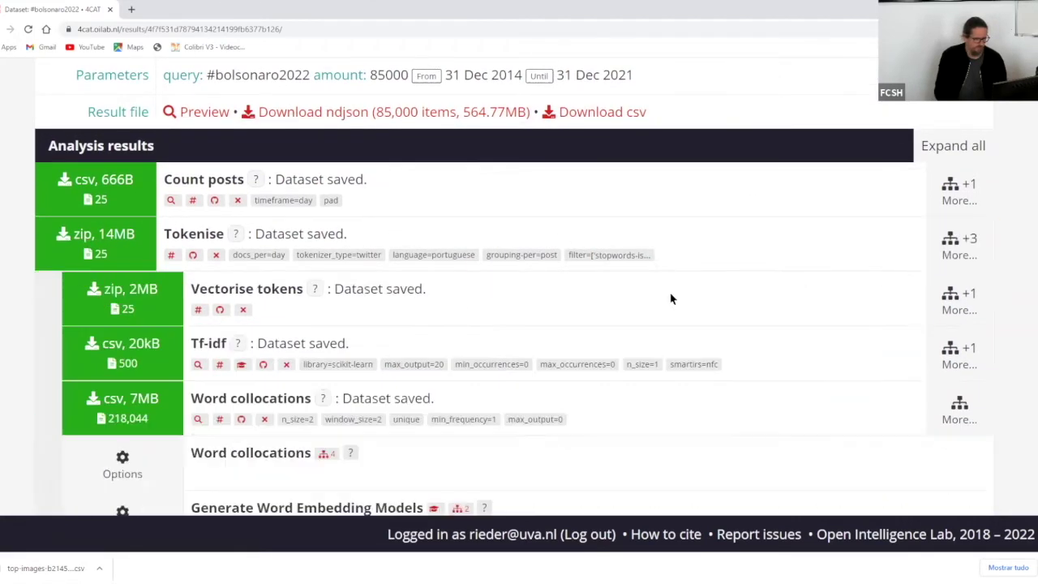
pyautogui.scroll(-3, 689, 276)
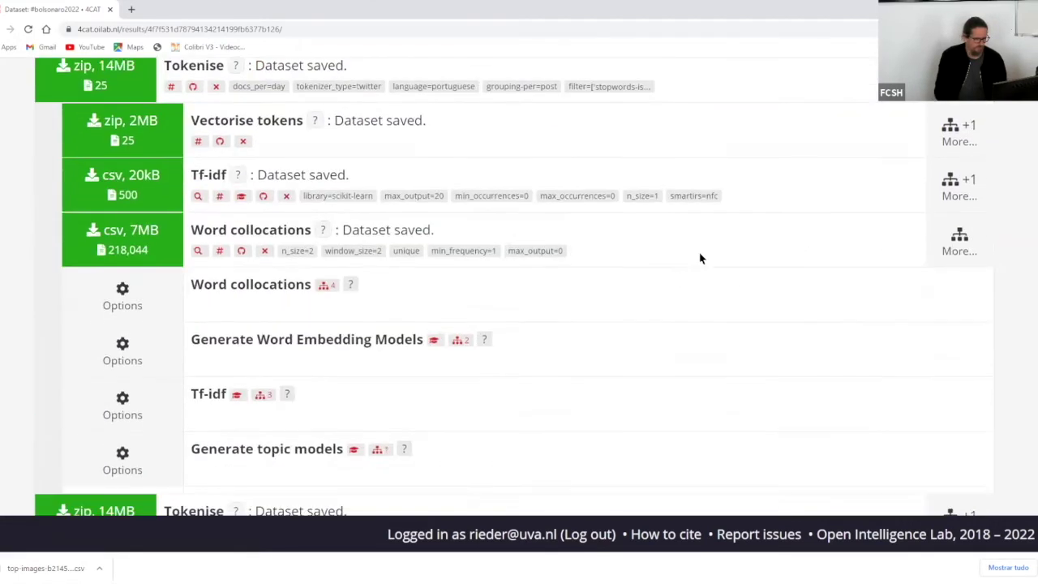
pyautogui.click(956, 180)
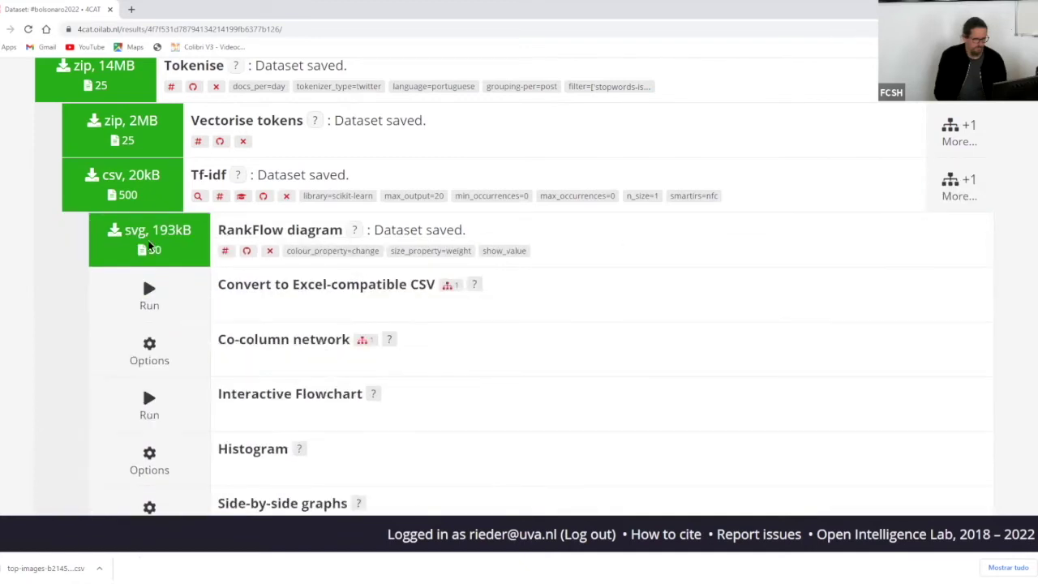
pyautogui.click(142, 233)
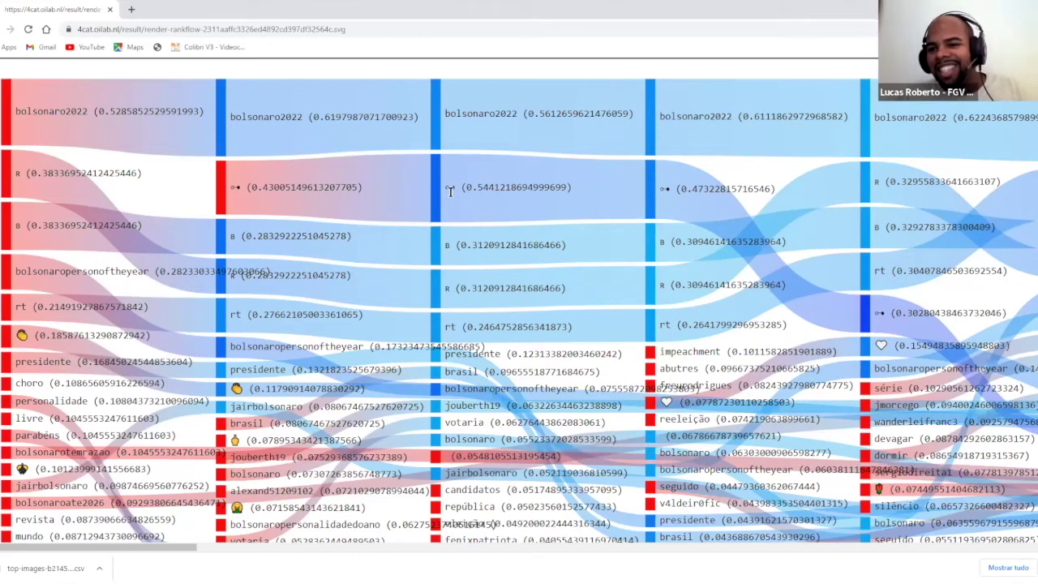
pyautogui.moveTo(446, 188); pyautogui.dragTo(456, 187)
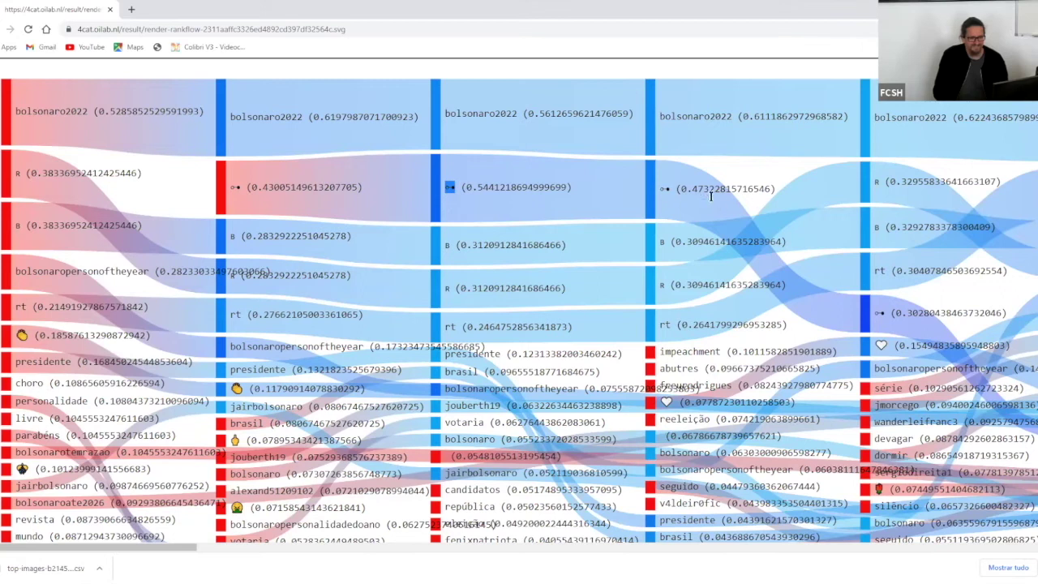
pyautogui.click(670, 185)
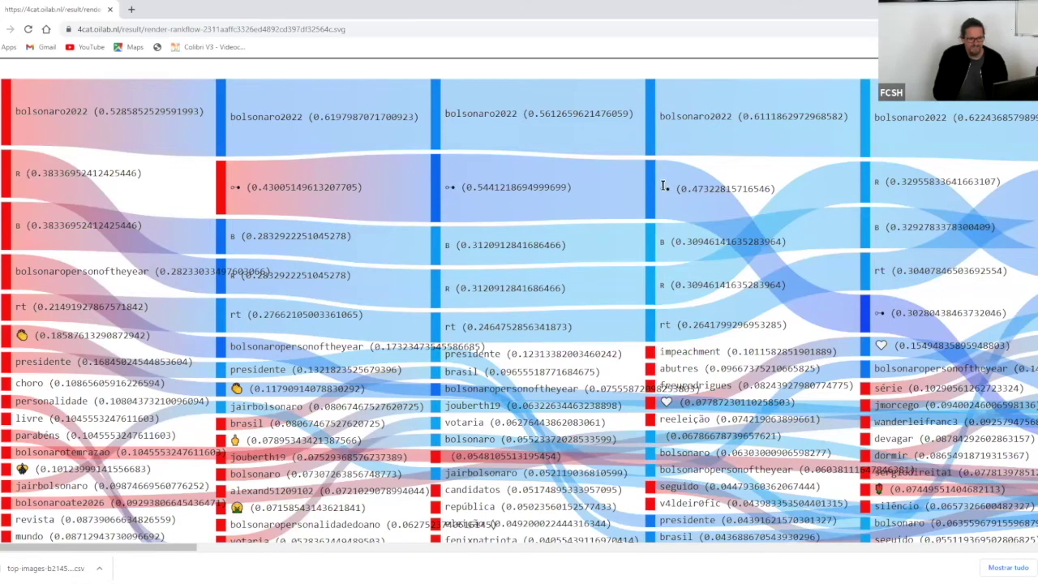
pyautogui.tripleClick(659, 190)
pyautogui.click(663, 196)
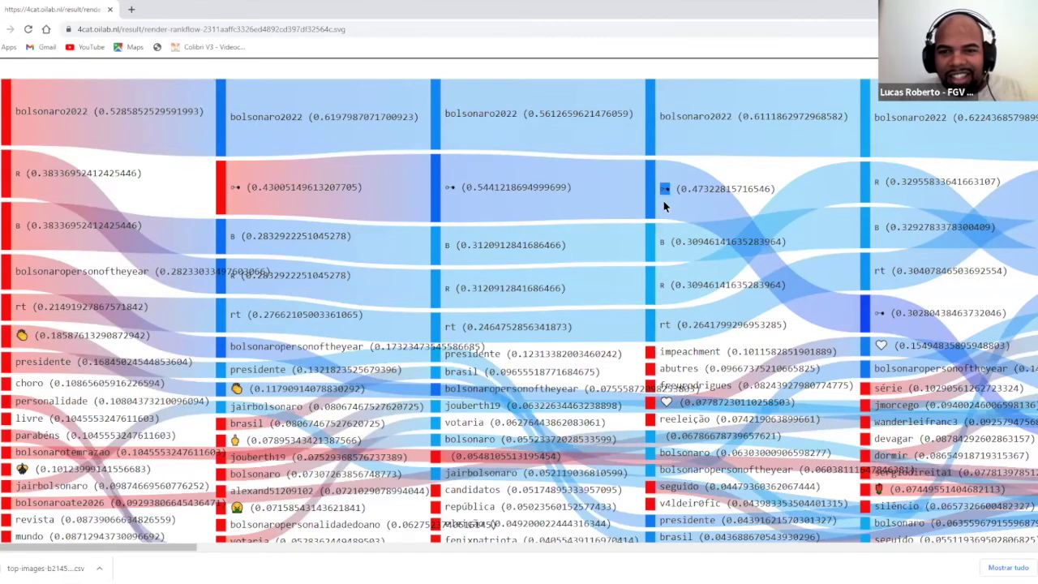
pyautogui.click(664, 196)
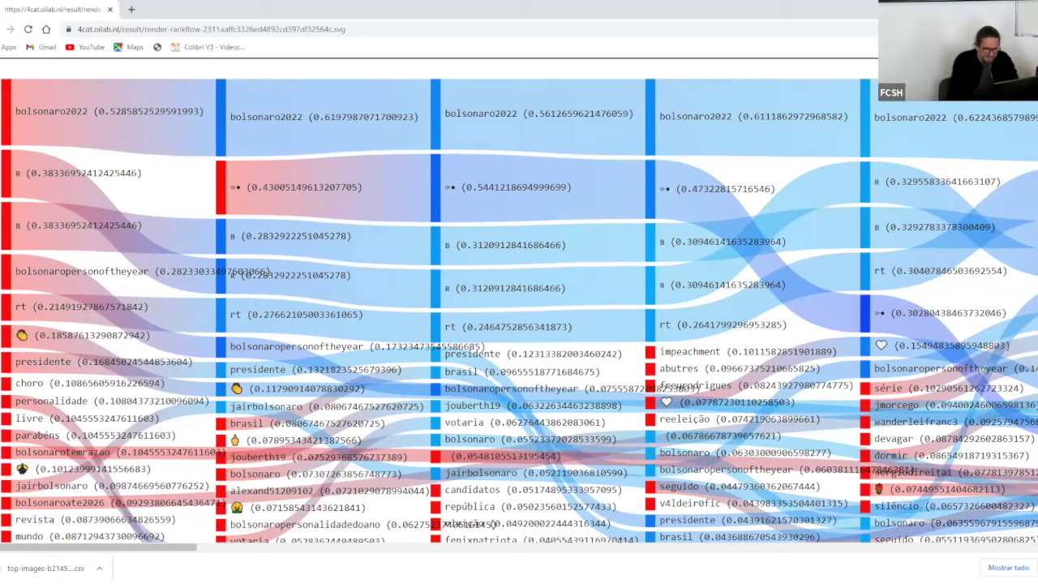
pyautogui.hotkey('ctrl', '+')
pyautogui.hotkey('ctrl', '+')
pyautogui.hotkey('ctrl', '+')
pyautogui.hotkey('ctrl', '+')
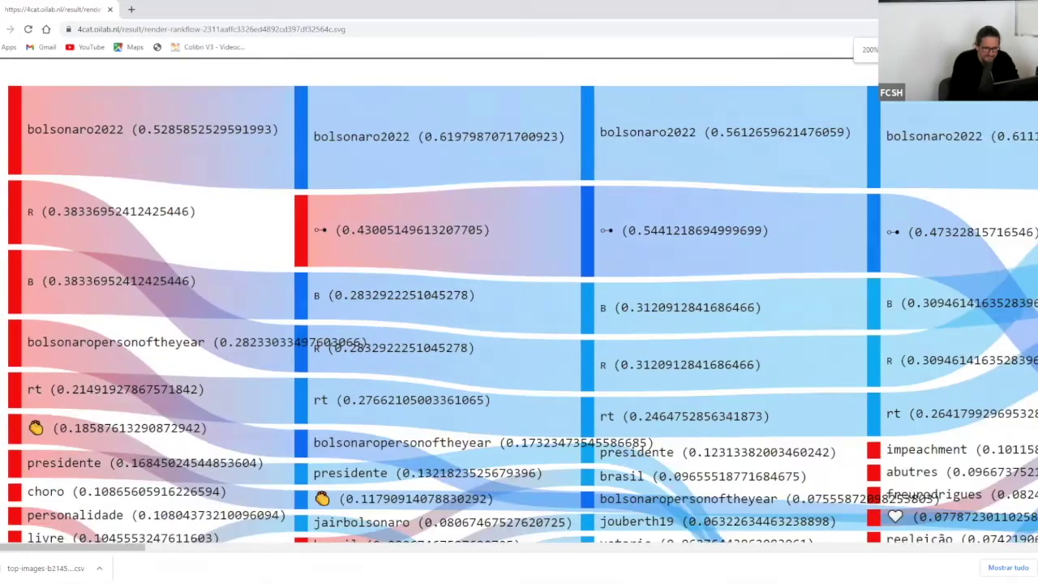
pyautogui.hotkey('ctrl', '+')
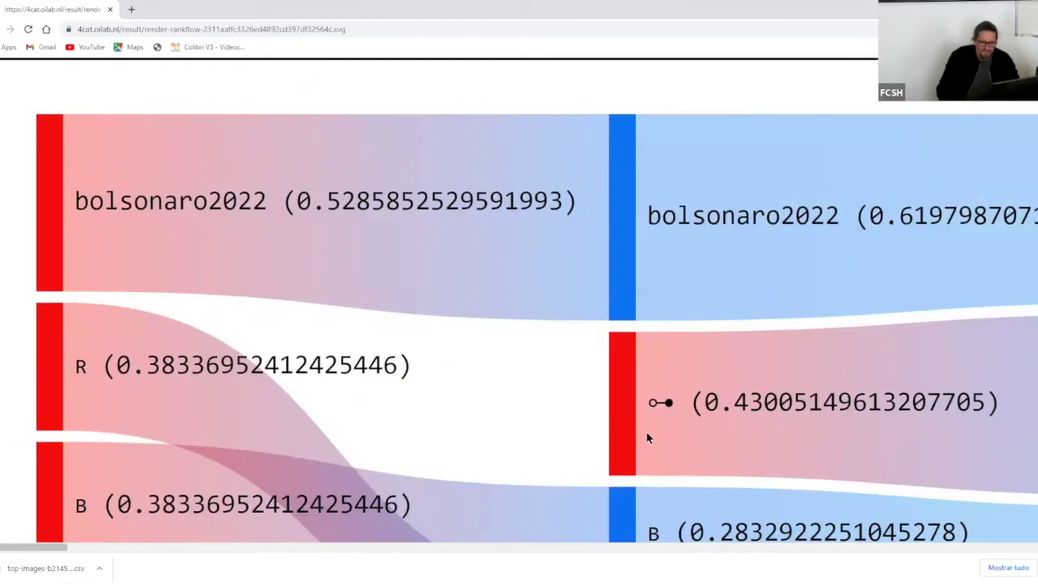
pyautogui.doubleClick(661, 403)
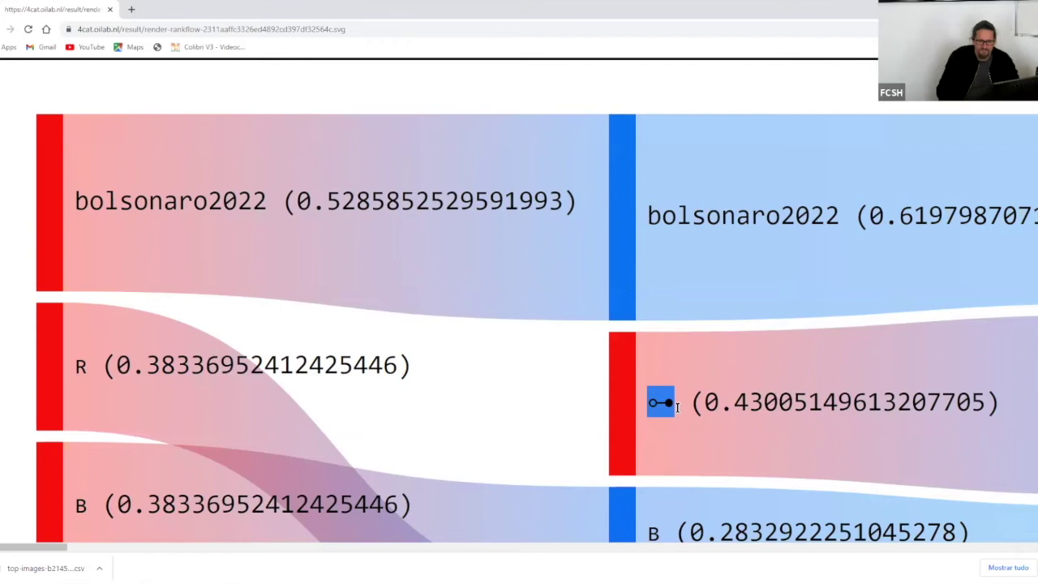
pyautogui.click(675, 405)
pyautogui.doubleClick(663, 397)
pyautogui.click(673, 402)
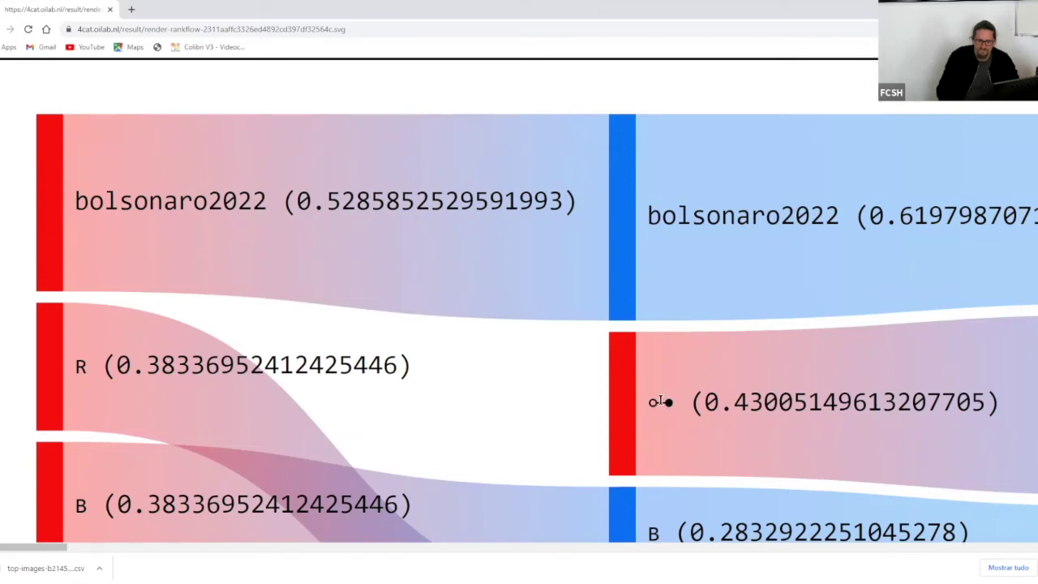
pyautogui.doubleClick(660, 400)
pyautogui.moveTo(650, 400); pyautogui.dragTo(673, 394)
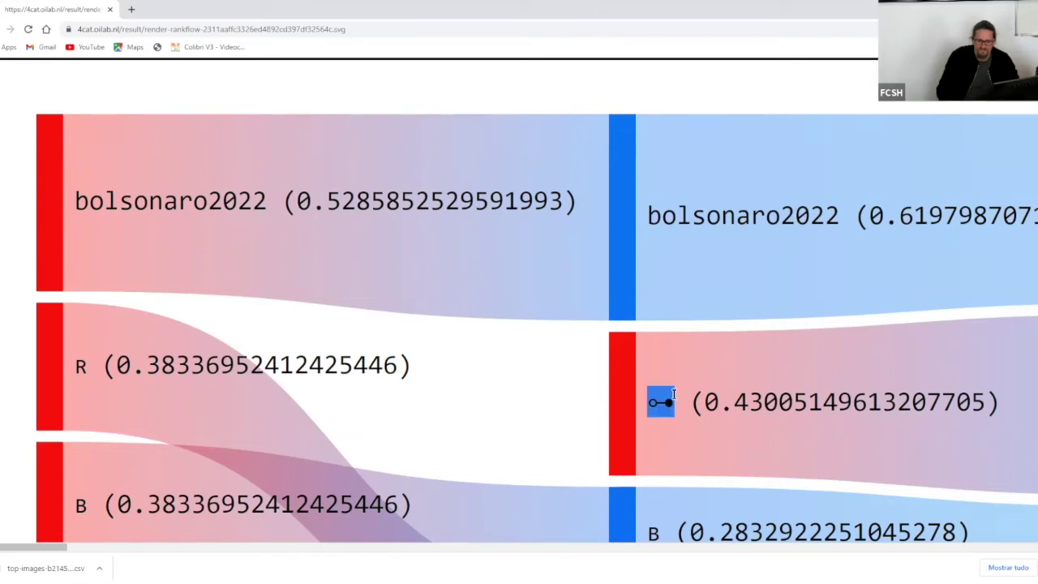
pyautogui.click(673, 394)
pyautogui.doubleClick(654, 398)
pyautogui.click(655, 398)
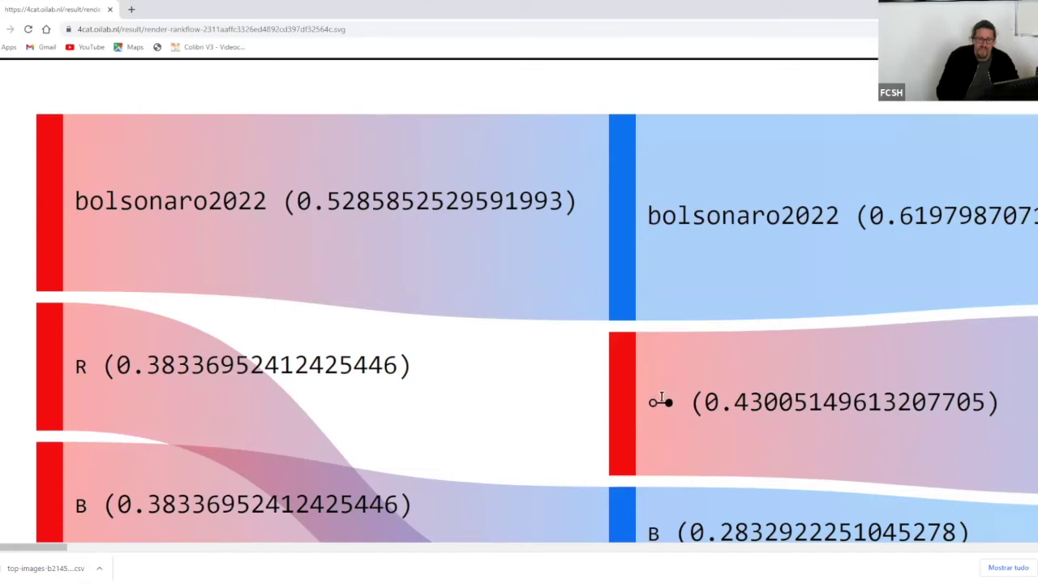
pyautogui.doubleClick(669, 398)
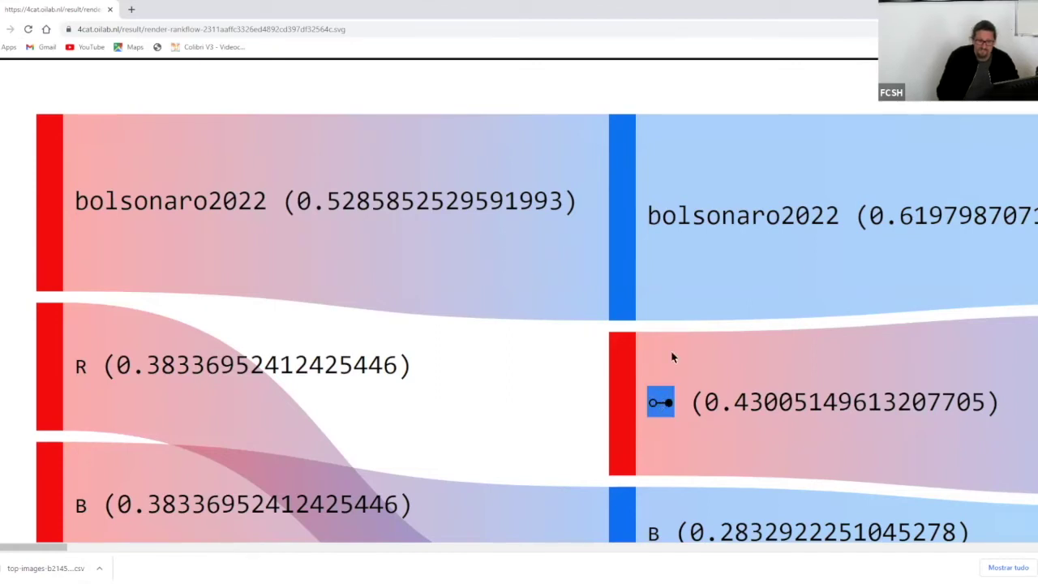
pyautogui.scroll(-2, 672, 357)
pyautogui.scroll(2, 672, 357)
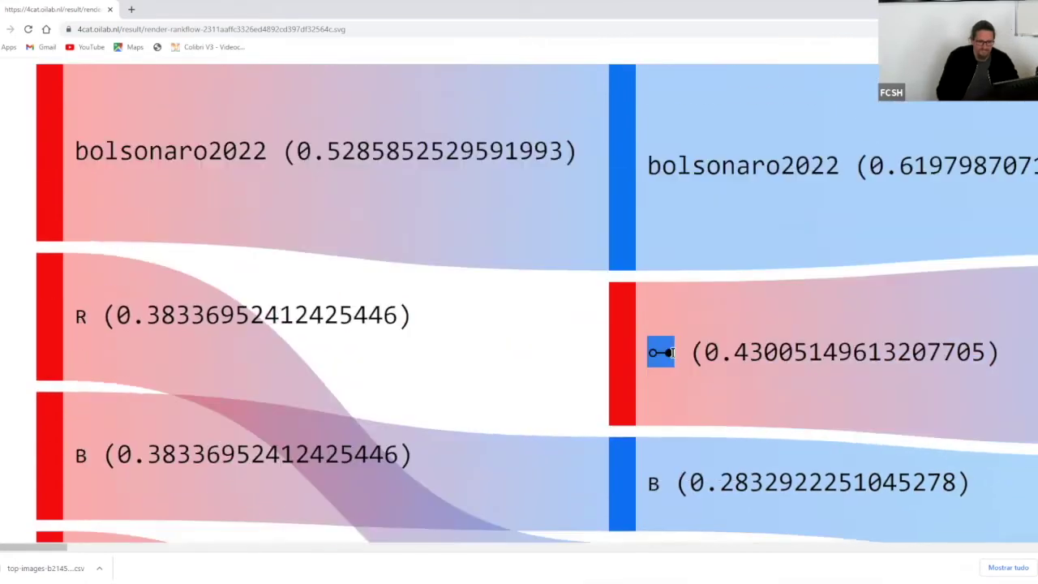
pyautogui.scroll(-2, 671, 357)
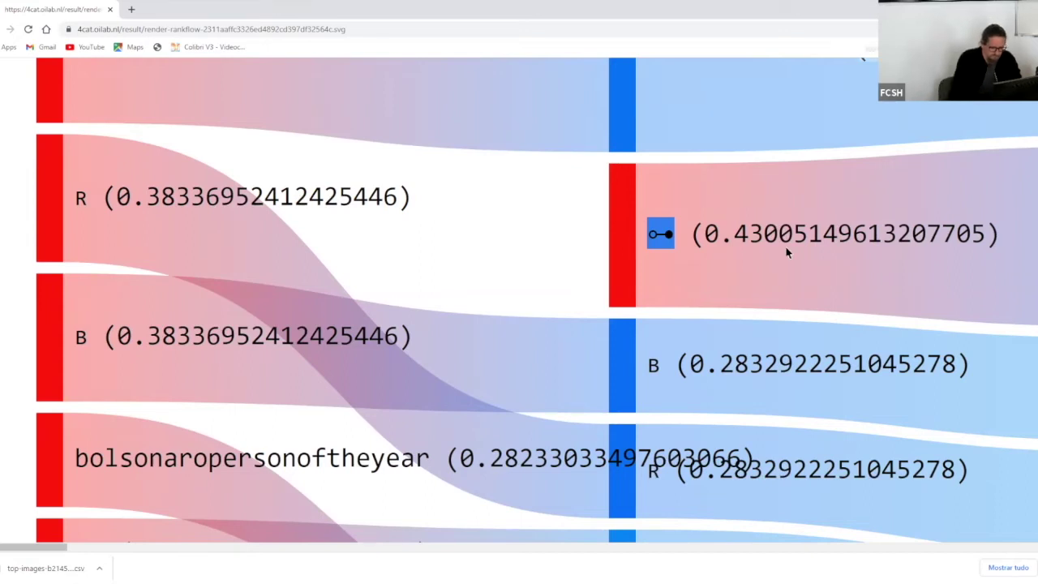
pyautogui.hotkey('ctrl', '-')
pyautogui.hotkey('ctrl', '-')
pyautogui.hotkey('ctrl', '-')
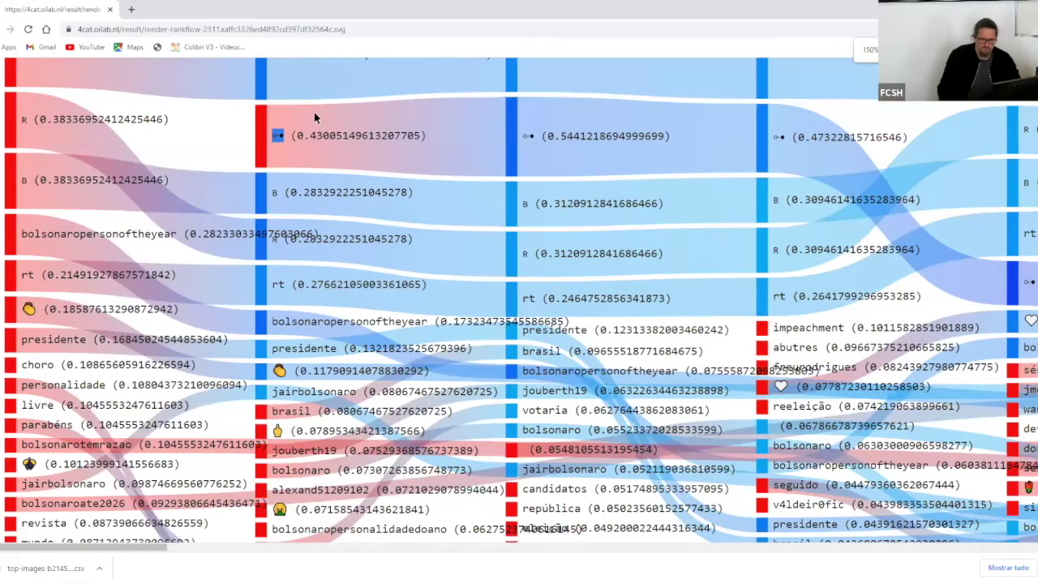
# - Zoom the RankFlow diagram out further, then return to the #bolsonaro2022 page and scroll its processor list
pyautogui.hotkey('ctrl', '-')
pyautogui.hotkey('alt', 'Left')
pyautogui.scroll(5, 565, 263)
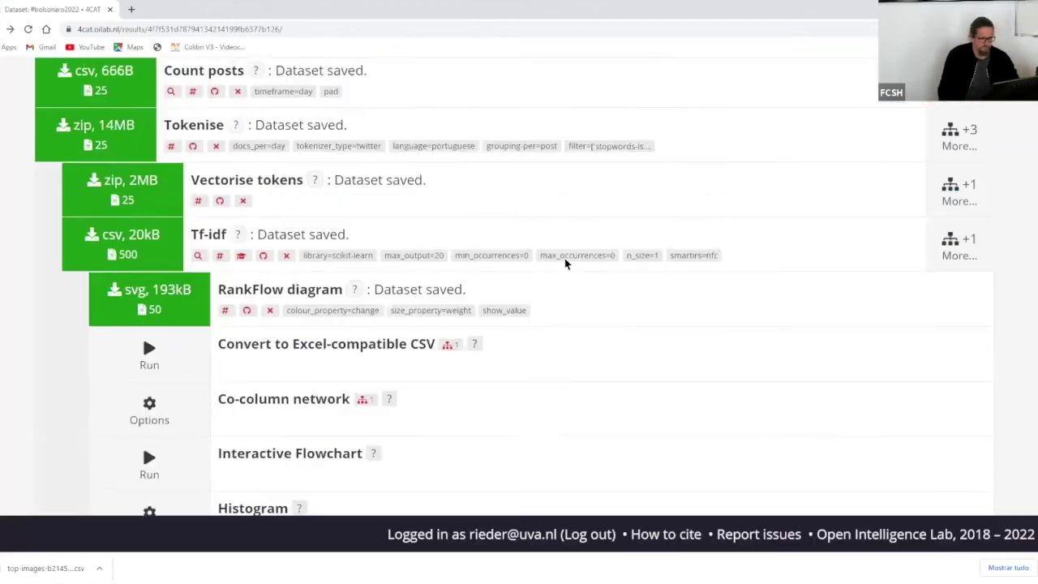
pyautogui.scroll(-2, 886, 280)
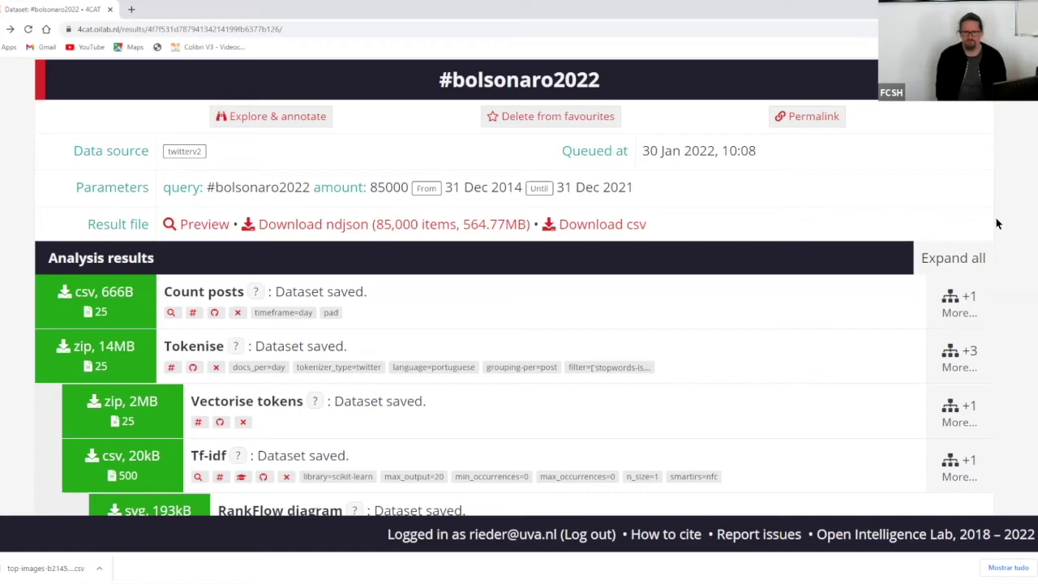
pyautogui.scroll(-15, 803, 285)
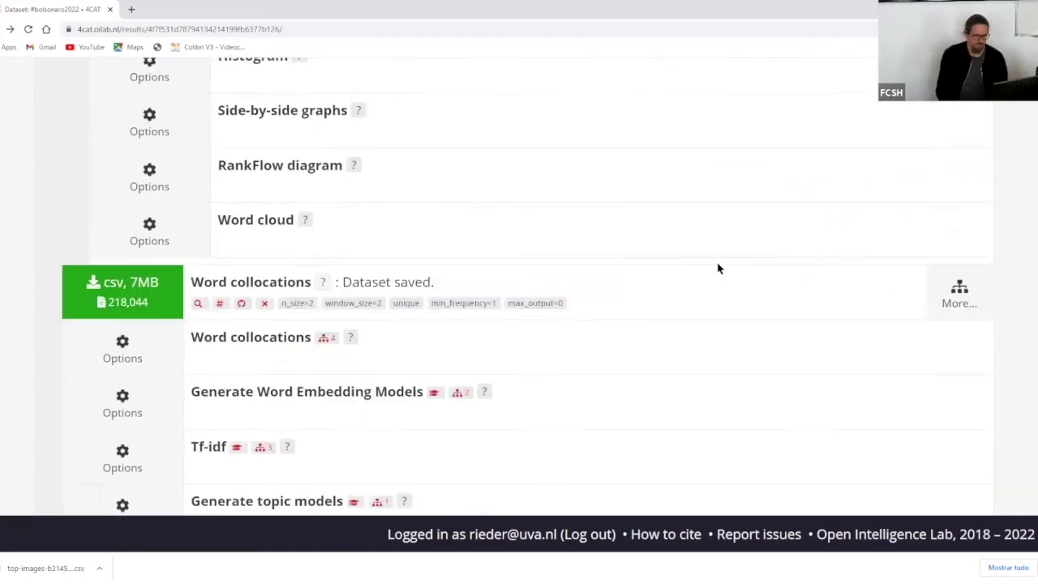
pyautogui.scroll(-8, 690, 270)
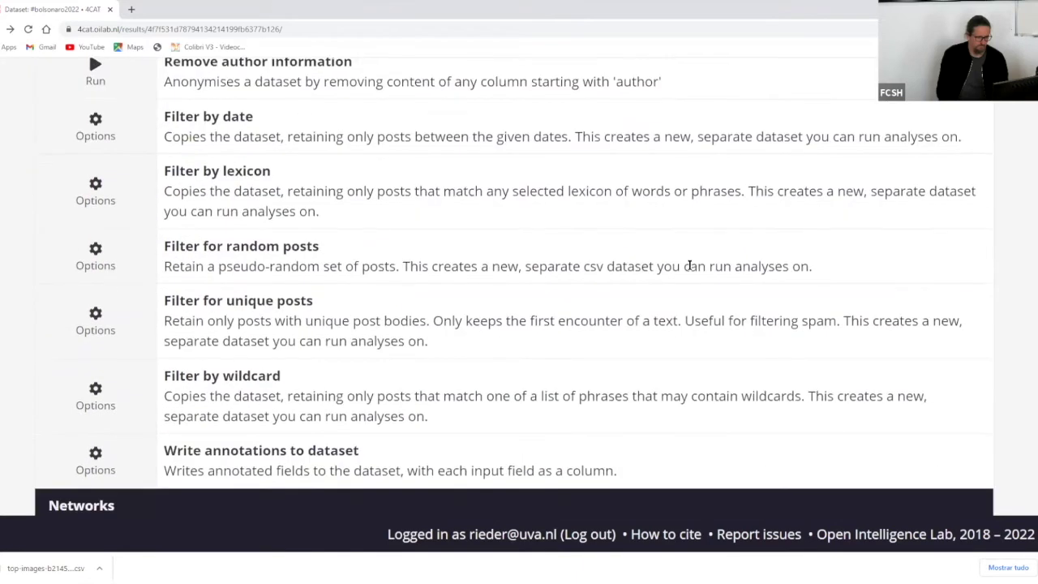
pyautogui.scroll(-4, 690, 268)
pyautogui.scroll(-6, 690, 270)
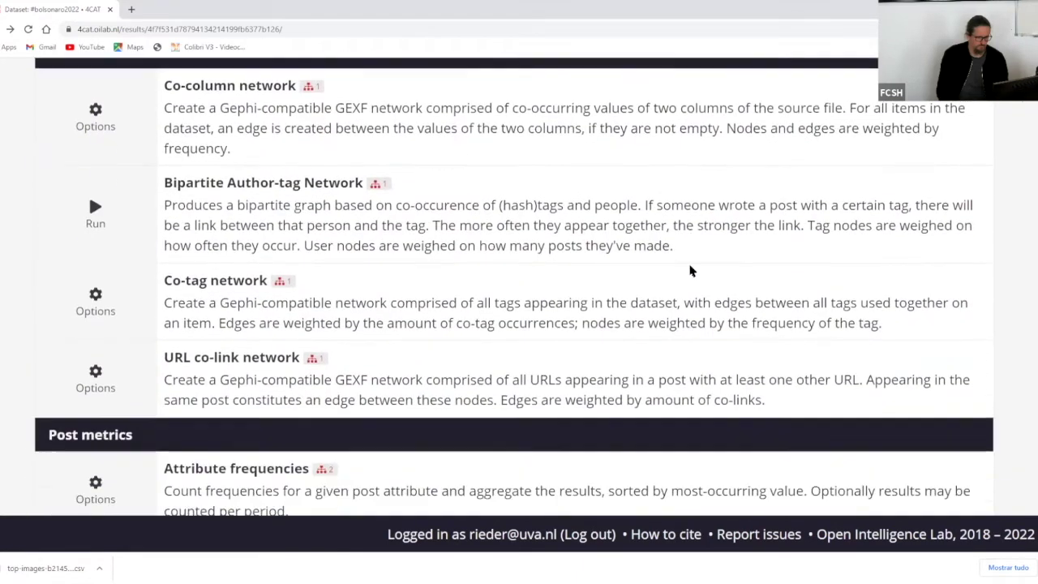
pyautogui.scroll(-2, 690, 270)
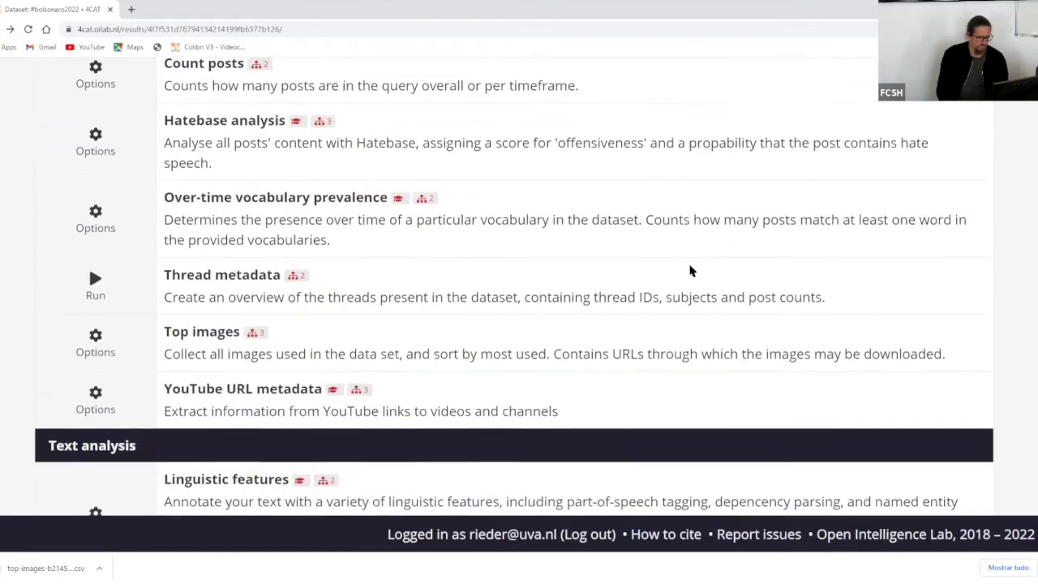
pyautogui.scroll(2, 690, 270)
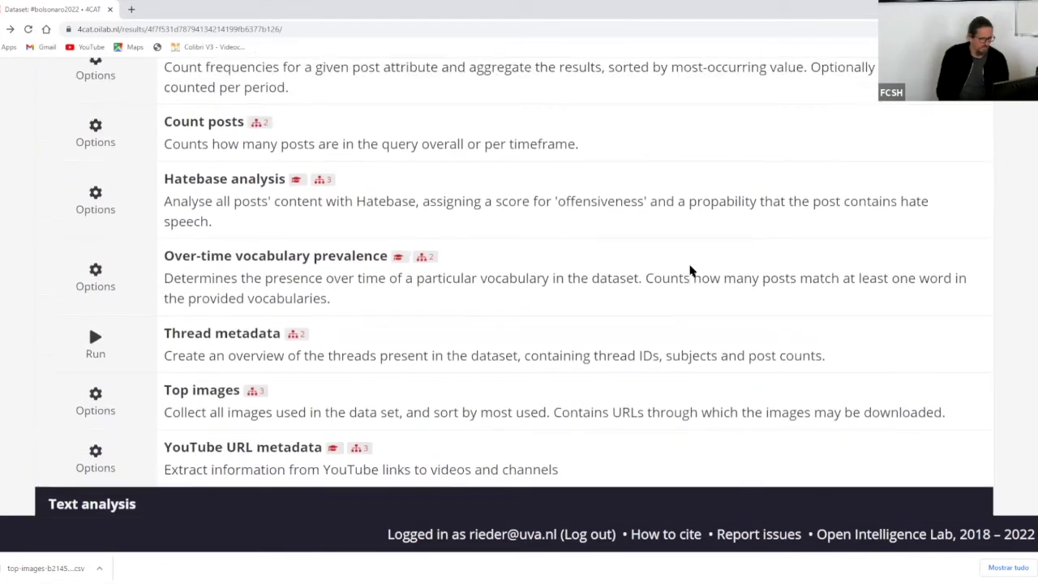
pyautogui.scroll(-1, 690, 270)
pyautogui.scroll(20, 690, 270)
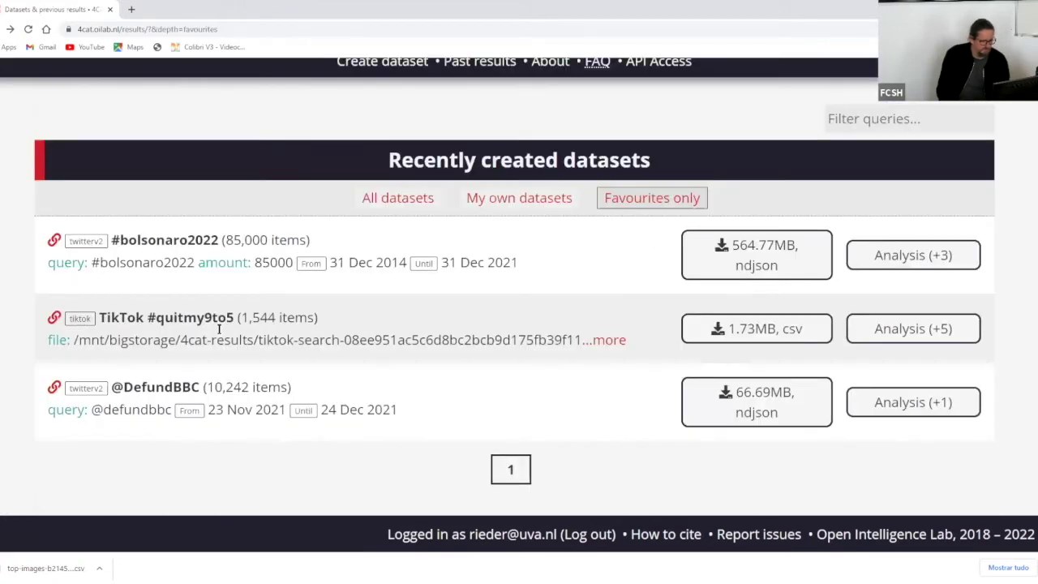
# - Filter to My own datasets and view menslib_feminist's page with its Count posts, Top images and Tokenise results
pyautogui.click(540, 201)
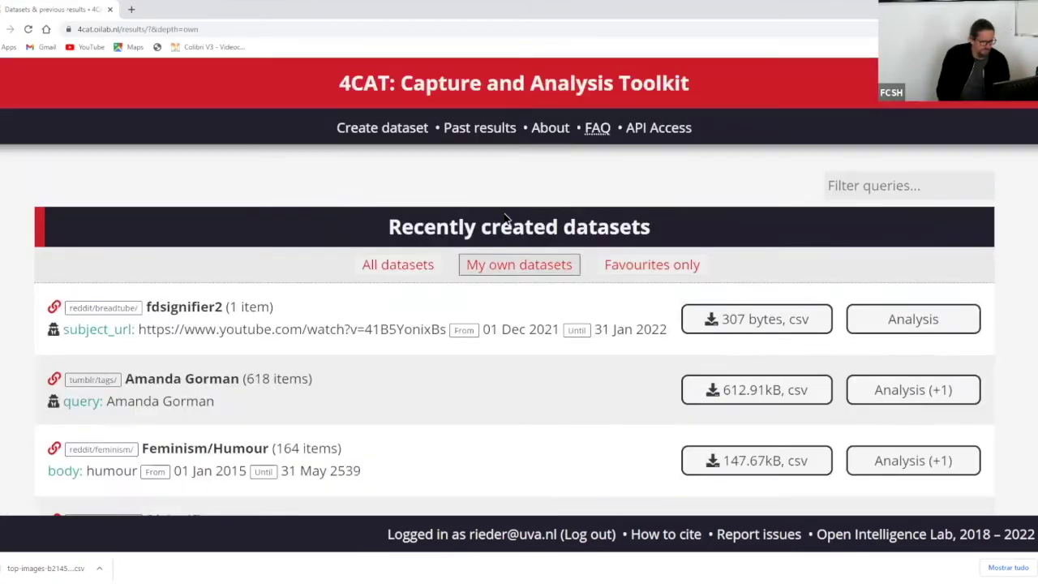
pyautogui.scroll(-10, 618, 384)
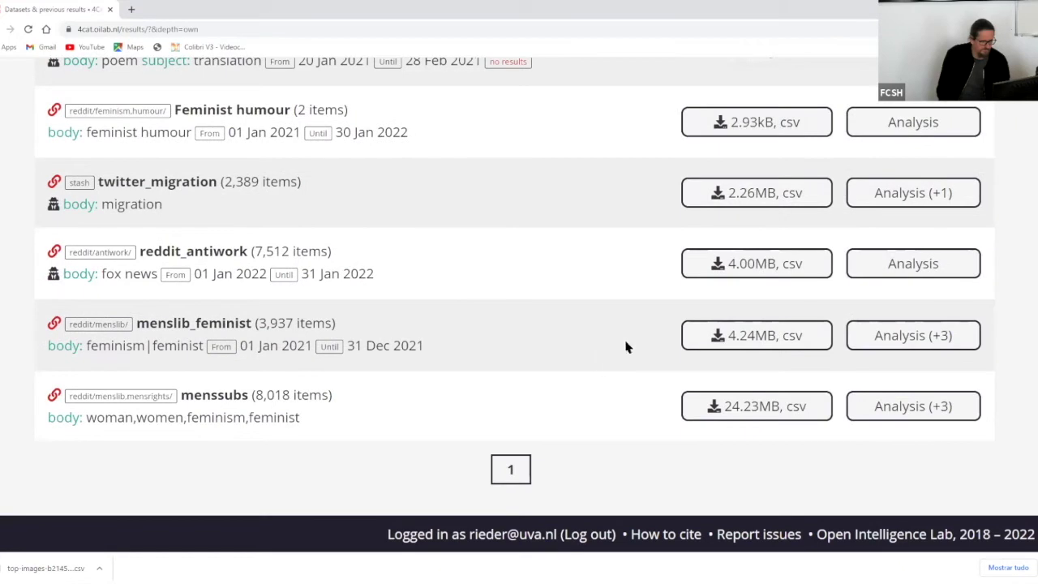
pyautogui.click(852, 338)
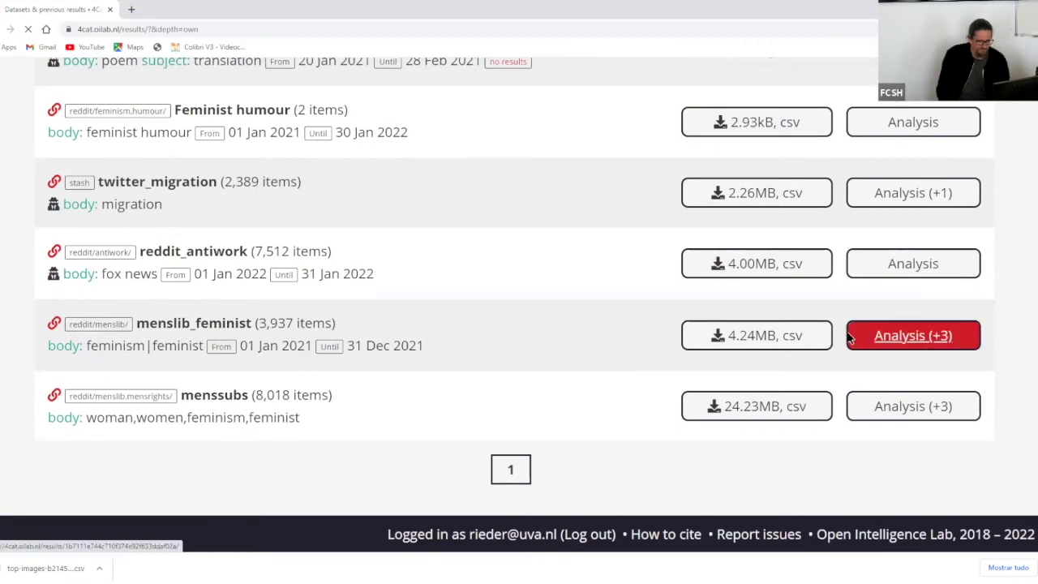
pyautogui.scroll(-15, 390, 189)
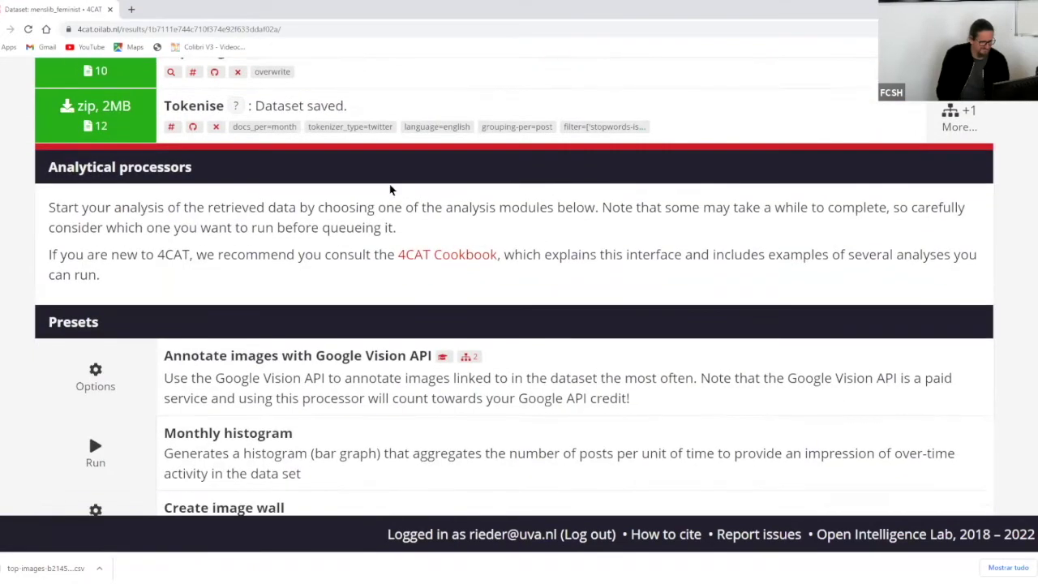
pyautogui.scroll(-3, 390, 189)
pyautogui.scroll(9, 389, 189)
pyautogui.scroll(3, 390, 189)
pyautogui.scroll(-2, 183, 237)
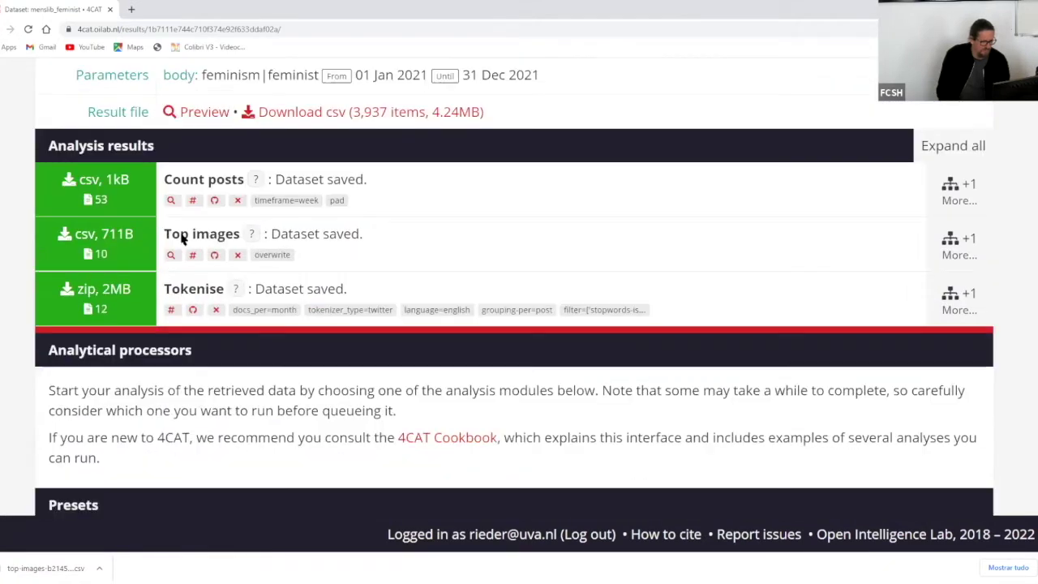
pyautogui.scroll(4, 121, 185)
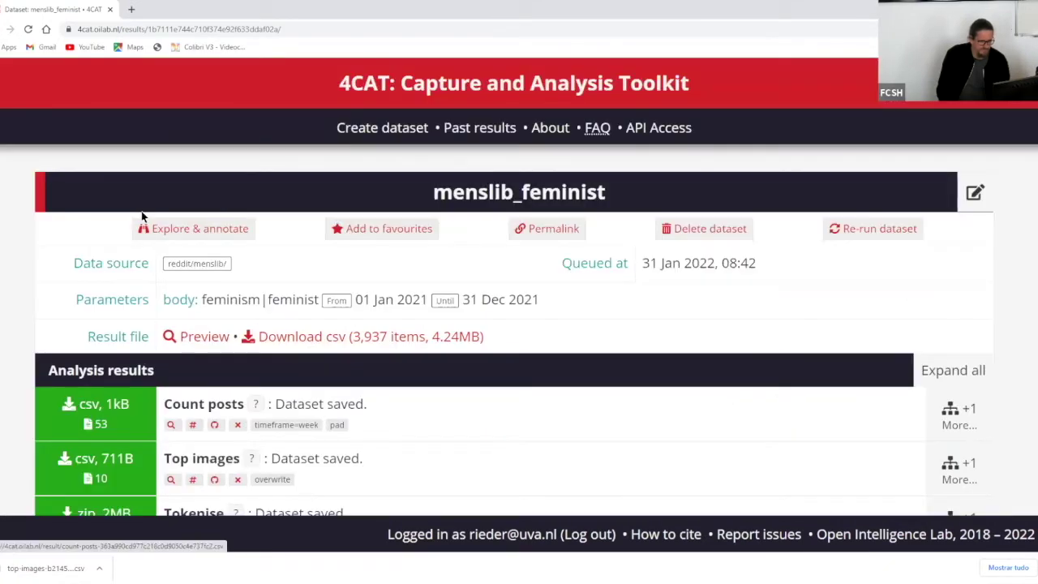
# - Preview the menslib_feminist posts table, scroll across its columns, then close it and return to my datasets
pyautogui.click(170, 335)
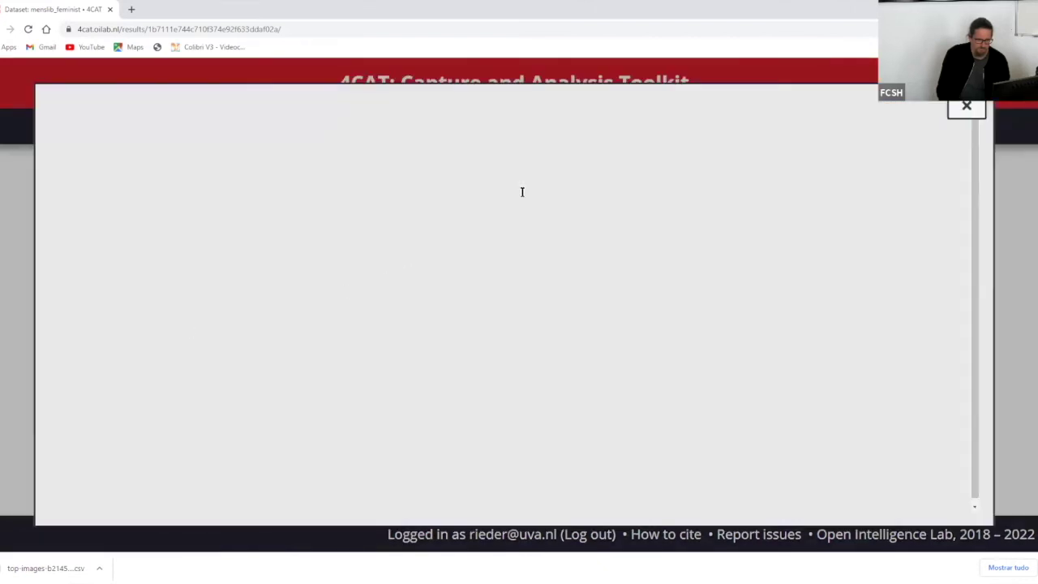
pyautogui.hscroll(5, 515, 499)
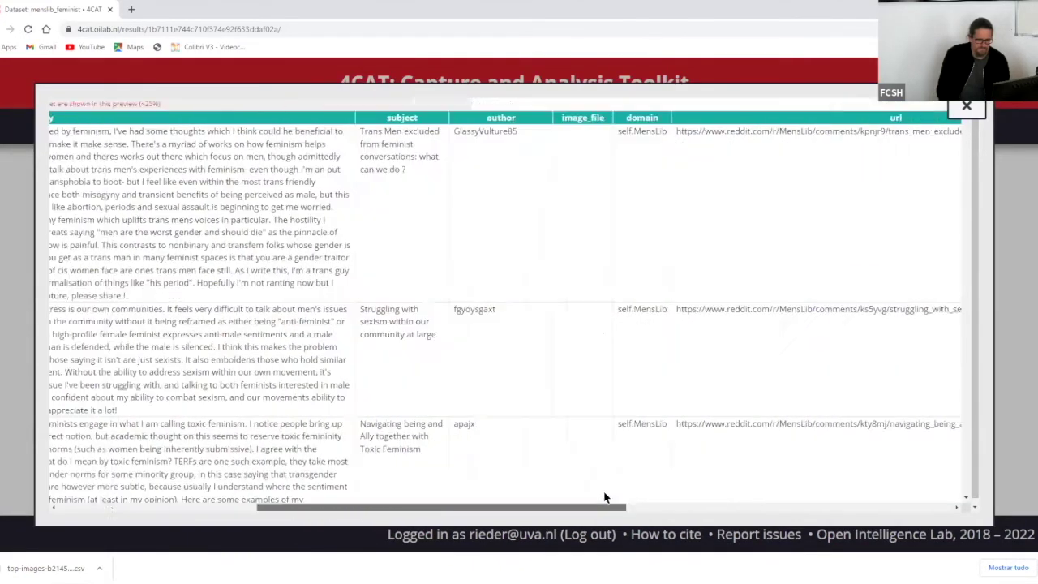
pyautogui.hscroll(3, 604, 497)
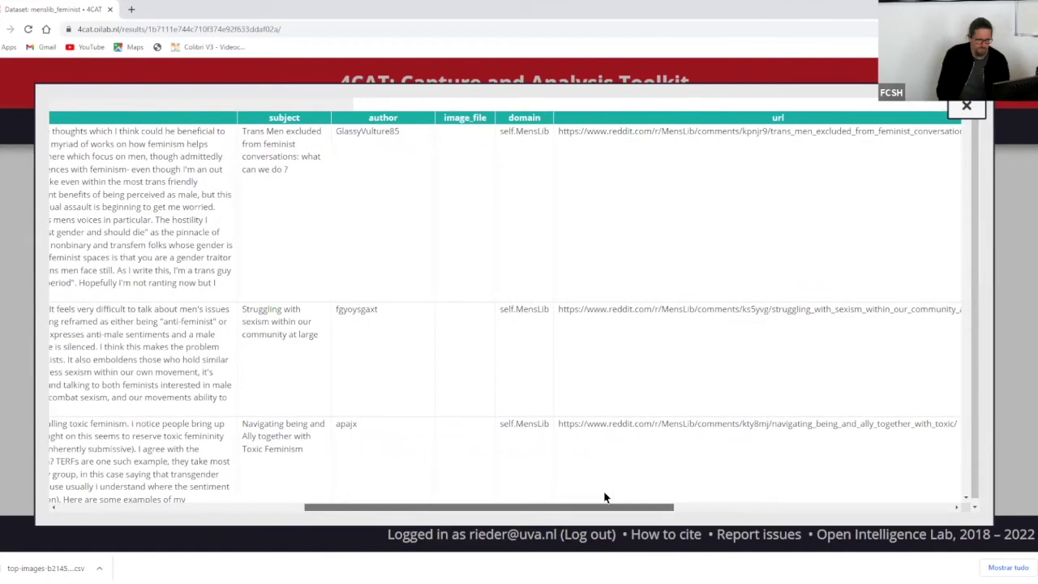
pyautogui.hscroll(5, 604, 497)
pyautogui.hscroll(-8, 838, 486)
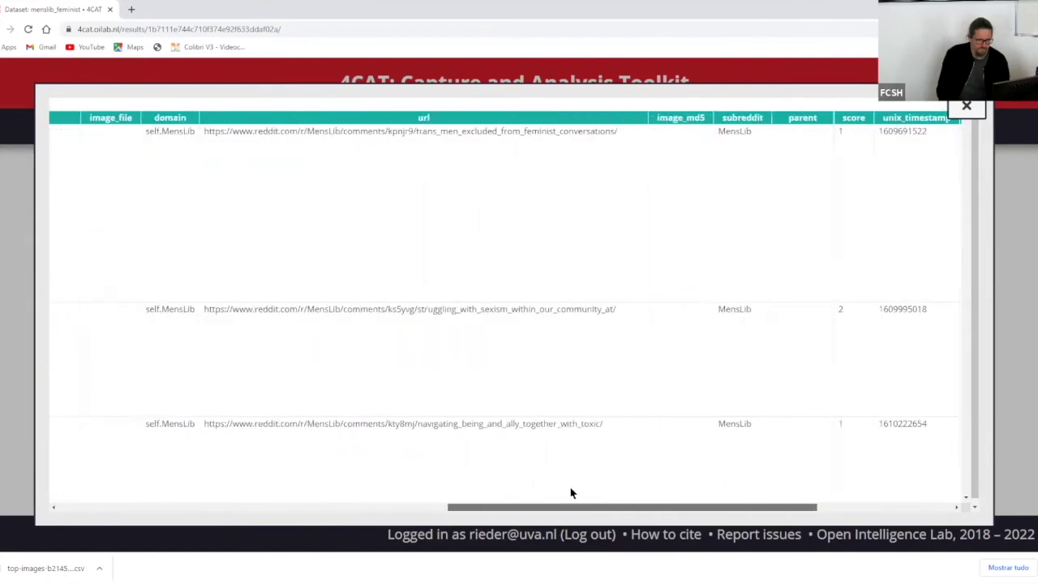
pyautogui.hscroll(1, 532, 495)
pyautogui.hscroll(-8, 523, 496)
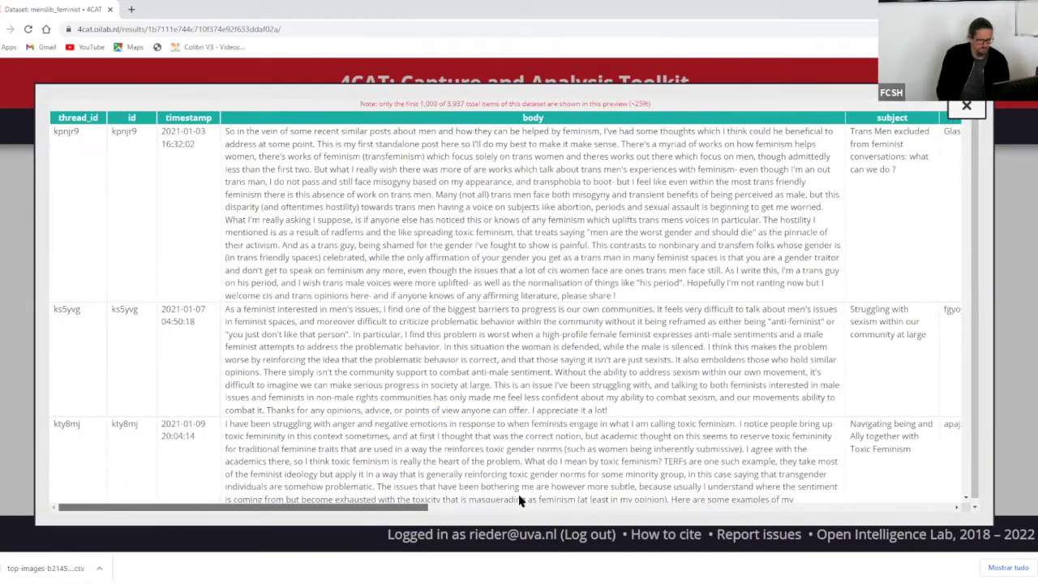
pyautogui.hscroll(6, 521, 496)
pyautogui.hscroll(2, 535, 496)
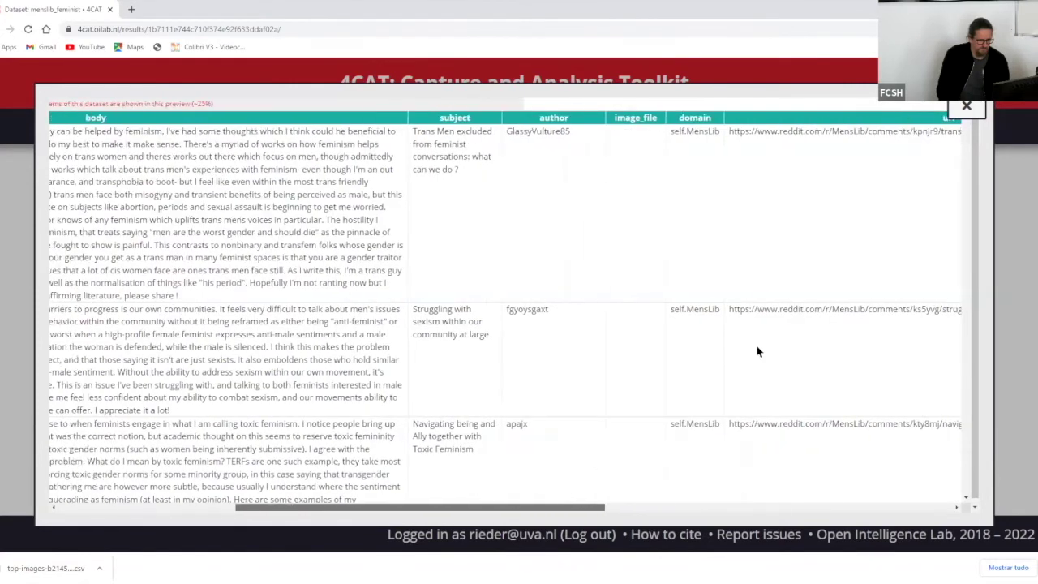
pyautogui.scroll(-1, 965, 166)
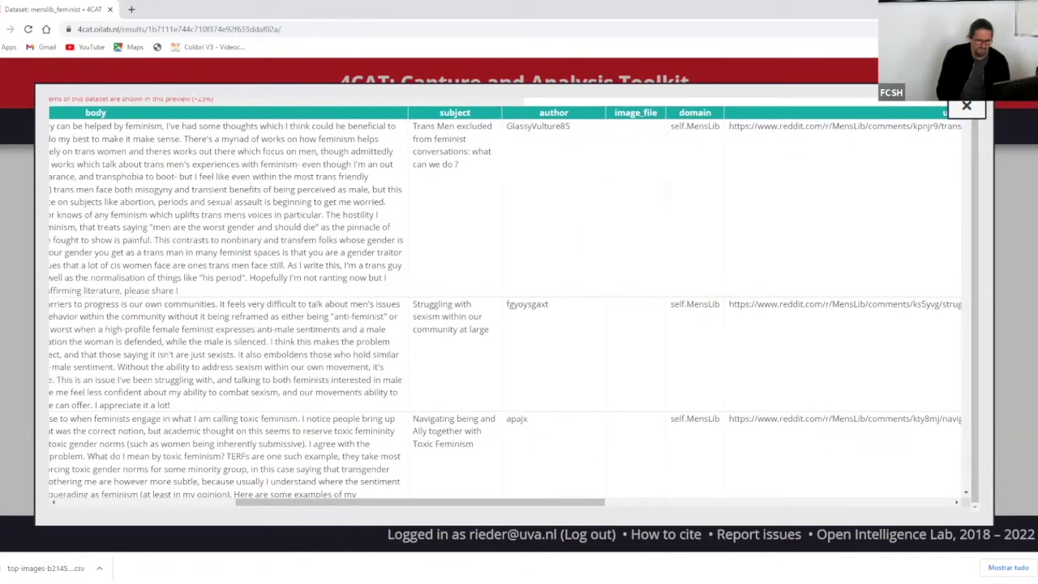
pyautogui.click(966, 108)
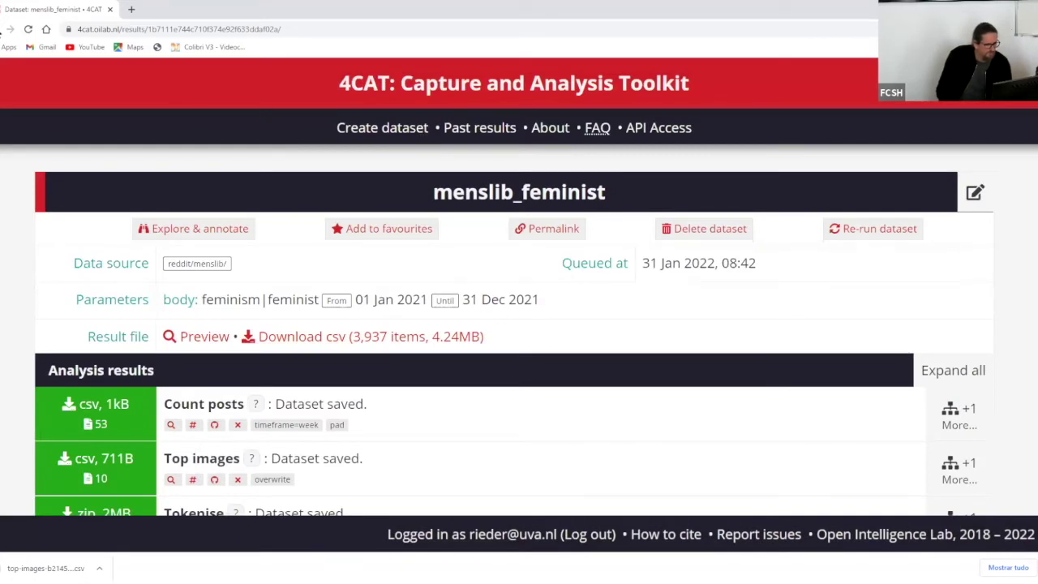
pyautogui.click(9, 29)
# - Go to the menssubs dataset page with its 8,018 reddit posts
pyautogui.click(851, 411)
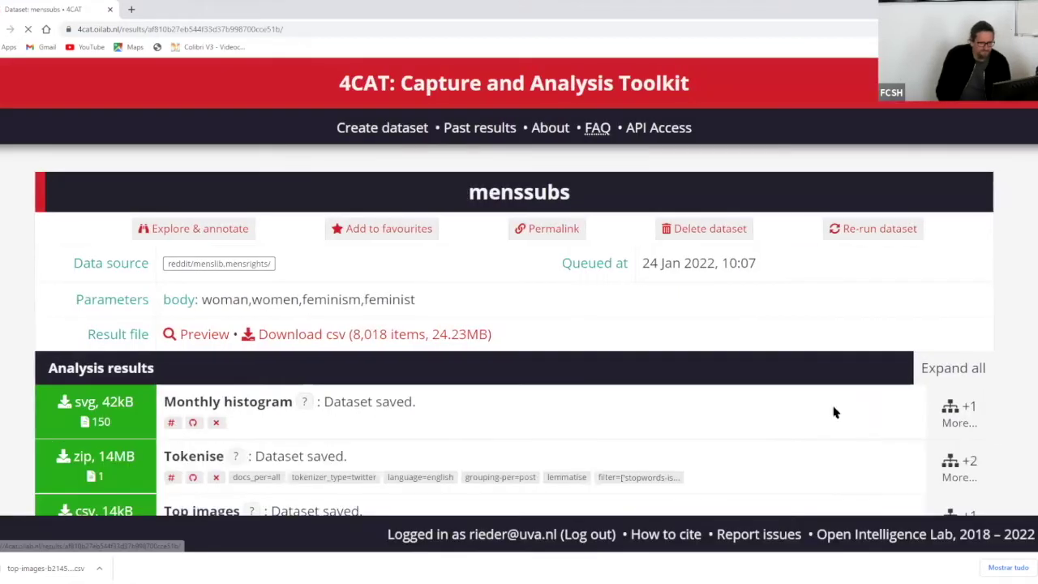
pyautogui.scroll(-3, 250, 257)
pyautogui.scroll(2, 185, 237)
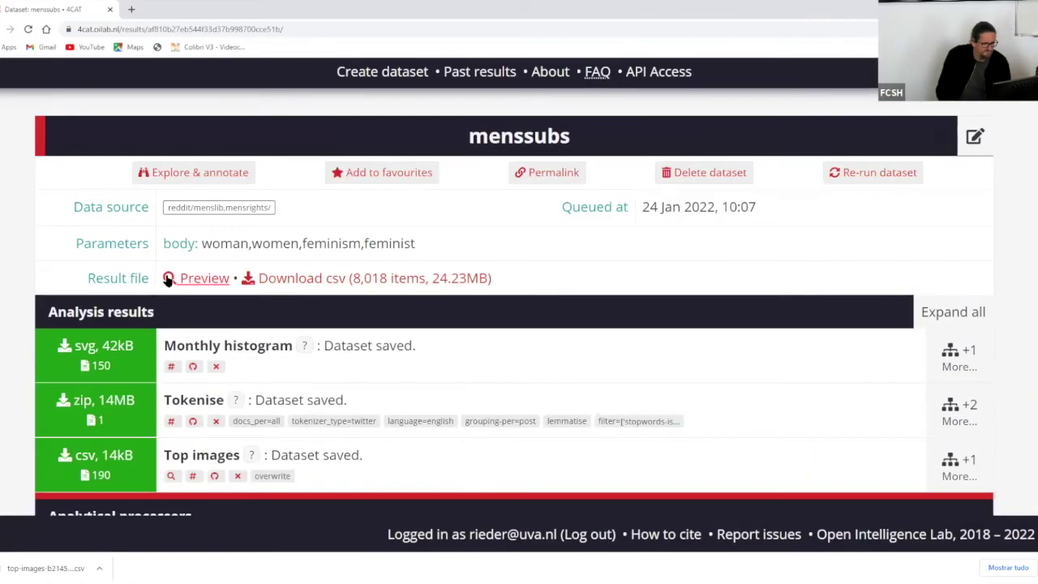
# - Preview the menssubs posts table, scroll it horizontally and vertically, then close the preview
pyautogui.click(199, 278)
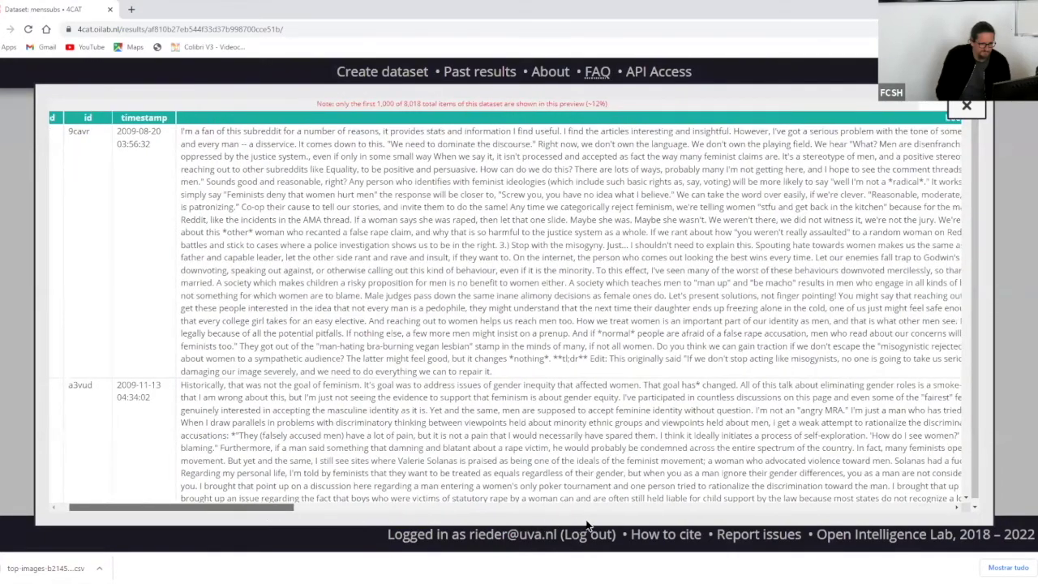
pyautogui.hscroll(10, 589, 518)
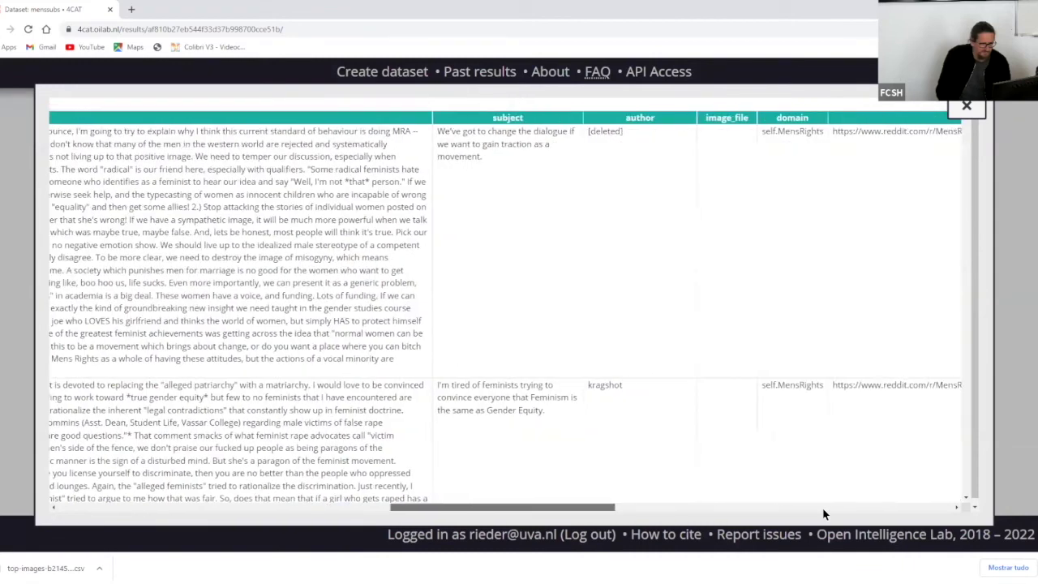
pyautogui.hscroll(10, 824, 514)
pyautogui.hscroll(-10, 267, 516)
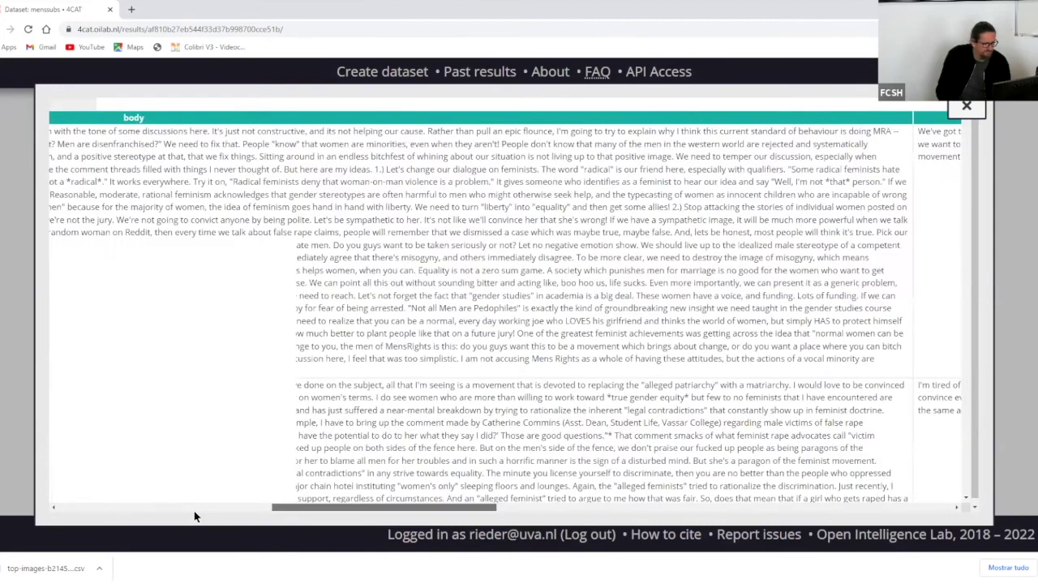
pyautogui.hscroll(-10, 194, 516)
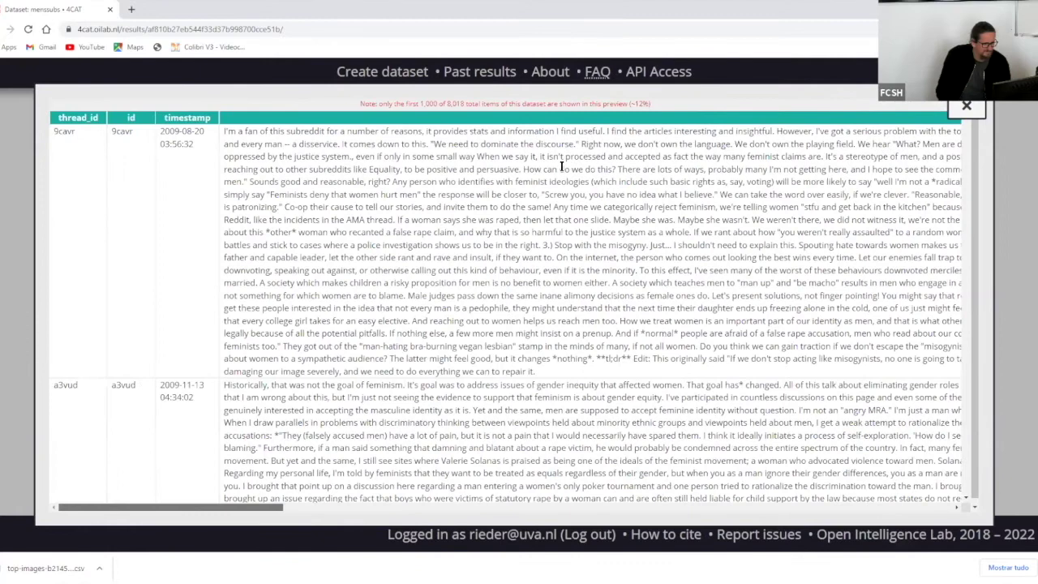
pyautogui.scroll(-2, 561, 166)
pyautogui.scroll(2, 561, 166)
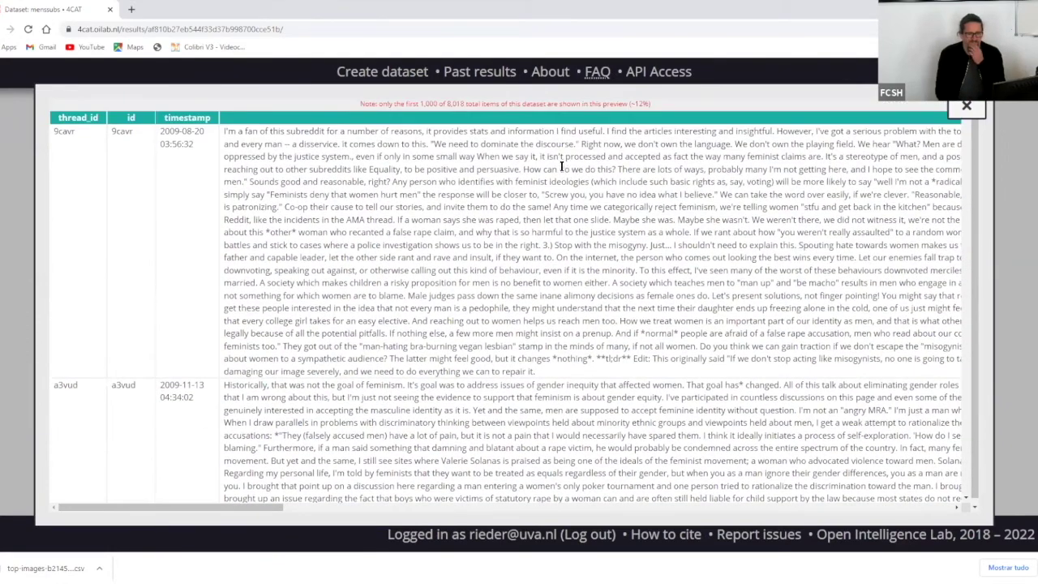
pyautogui.scroll(-2, 561, 166)
pyautogui.scroll(-4, 561, 167)
pyautogui.scroll(6, 504, 164)
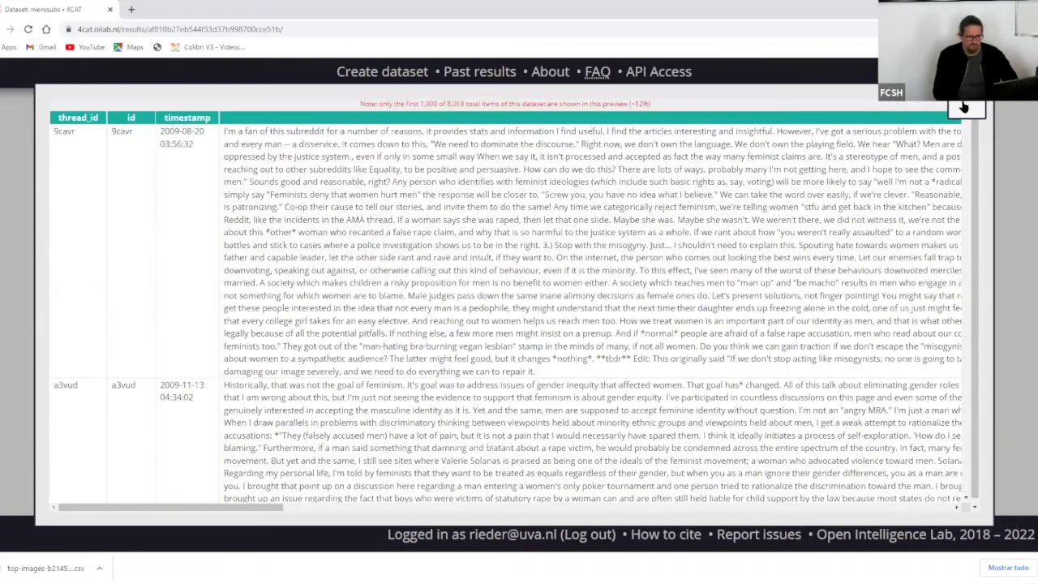
pyautogui.click(964, 107)
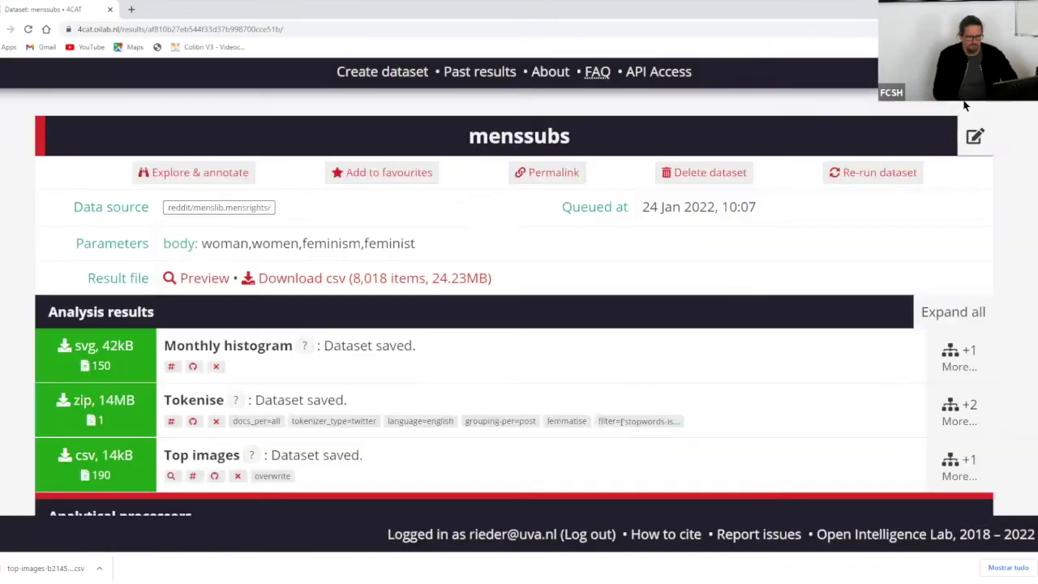
# - Scroll through the menssubs posts in the Explorer, then switch back to the dataset tab
pyautogui.click(210, 175)
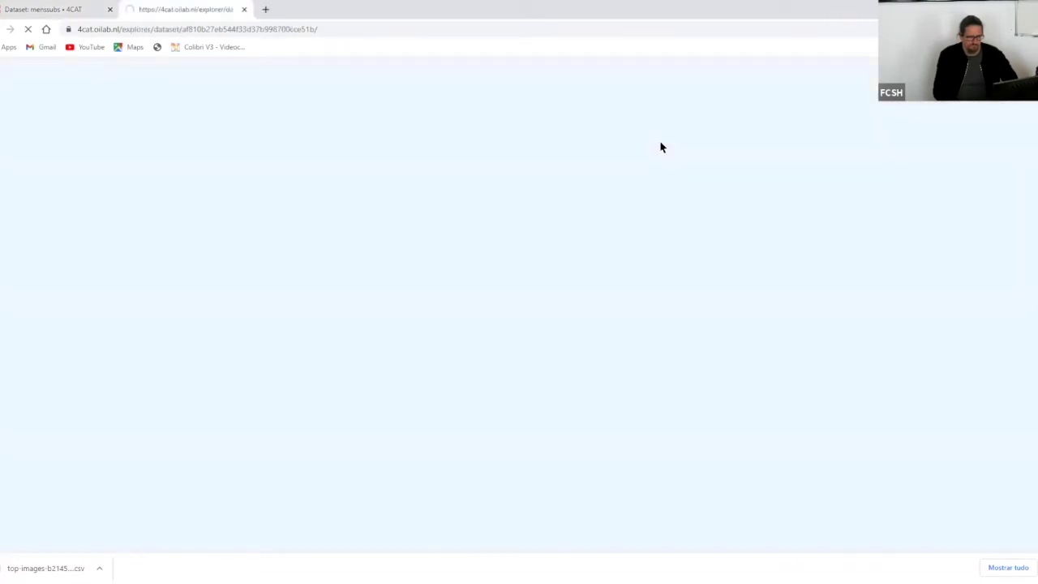
pyautogui.scroll(-4, 734, 132)
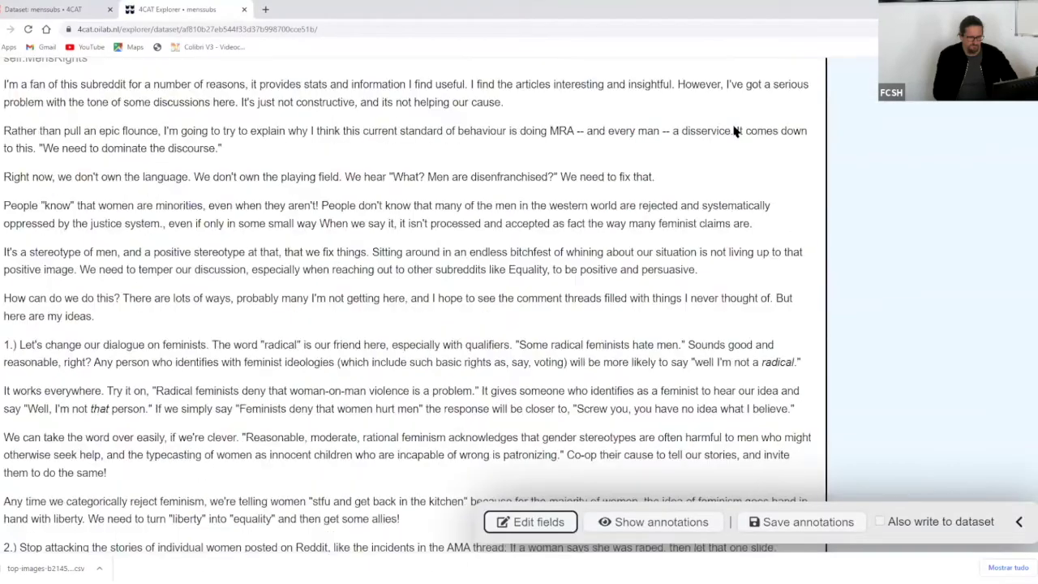
pyautogui.scroll(-15, 735, 131)
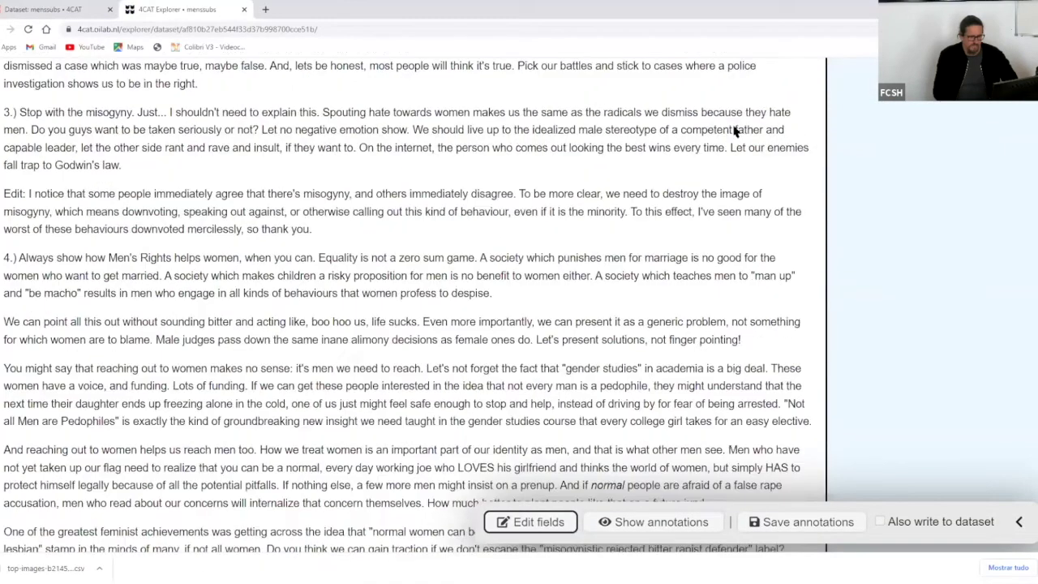
pyautogui.scroll(-15, 735, 131)
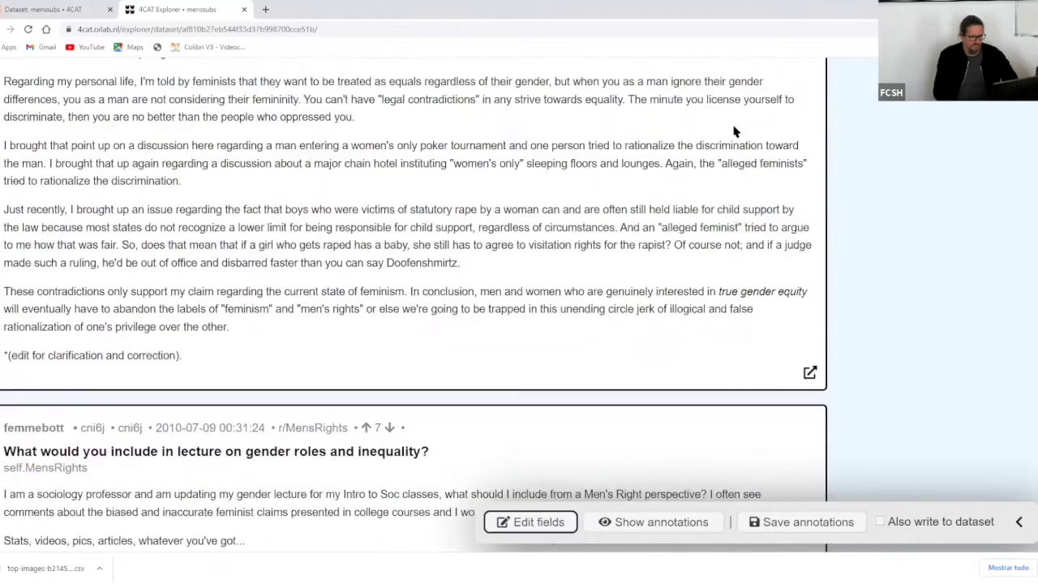
pyautogui.scroll(-15, 734, 131)
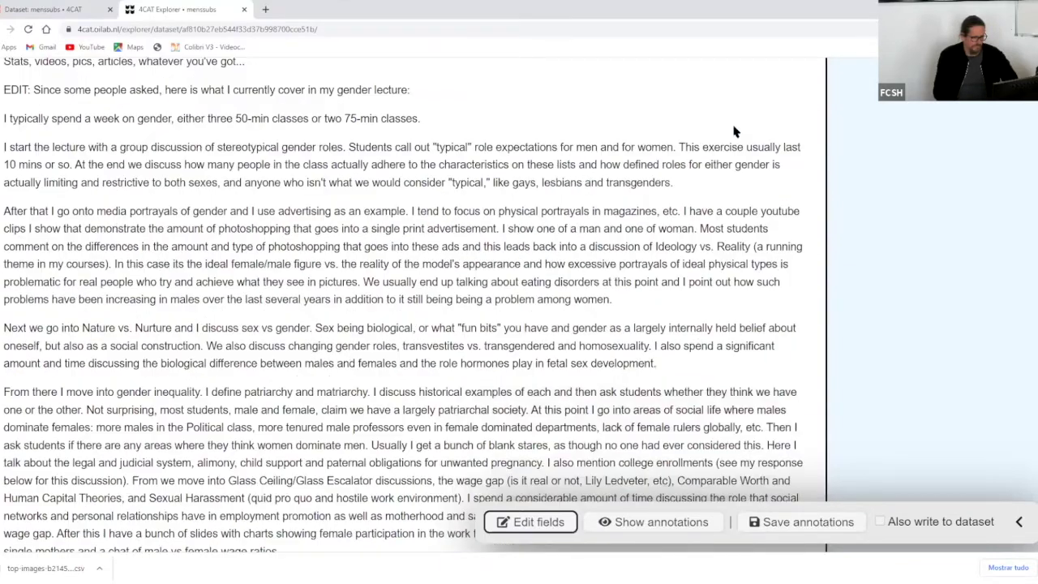
pyautogui.scroll(-15, 734, 132)
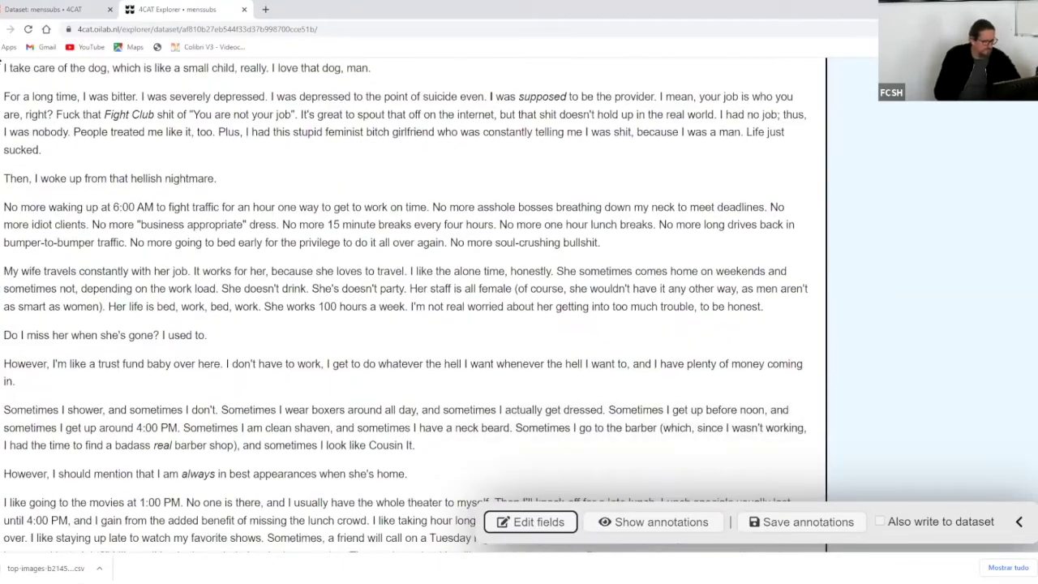
pyautogui.scroll(-5, 735, 132)
pyautogui.hotkey('ctrl', 'shift', 'Tab')
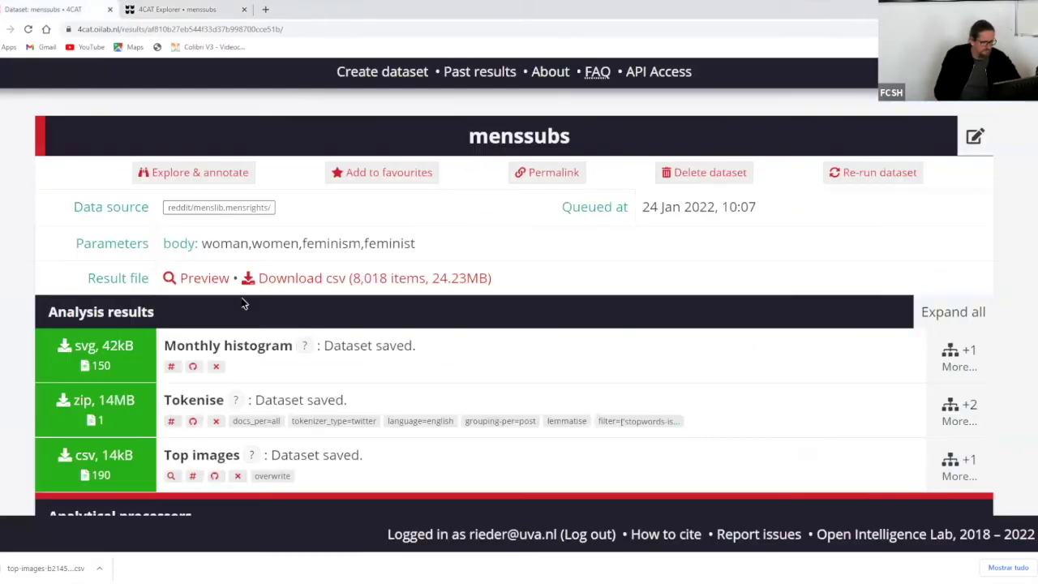
pyautogui.scroll(-15, 243, 303)
pyautogui.scroll(-15, 244, 304)
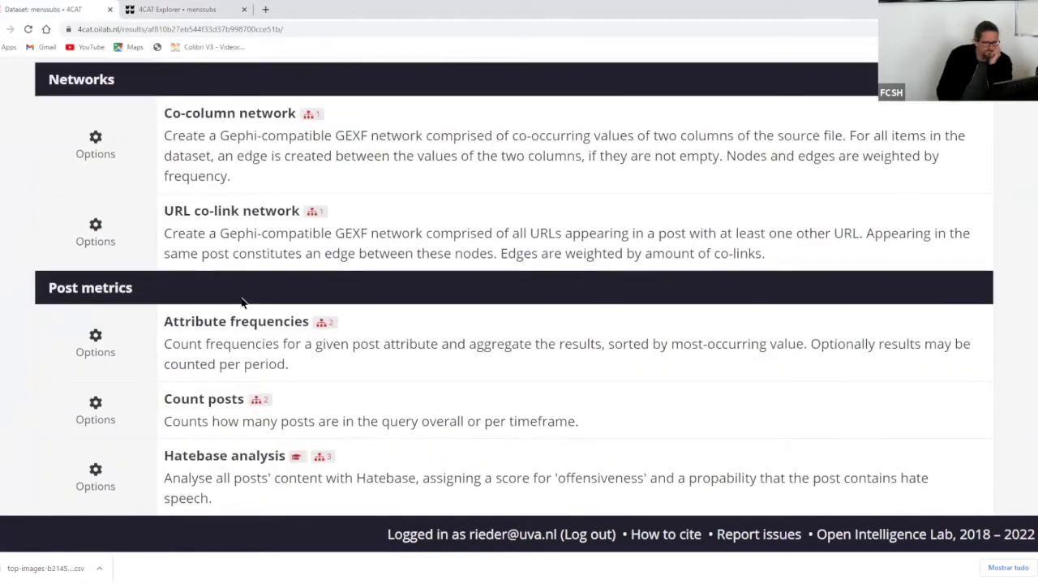
pyautogui.scroll(-5, 242, 301)
pyautogui.scroll(2, 241, 300)
pyautogui.scroll(-1, 242, 297)
pyautogui.scroll(-4, 242, 297)
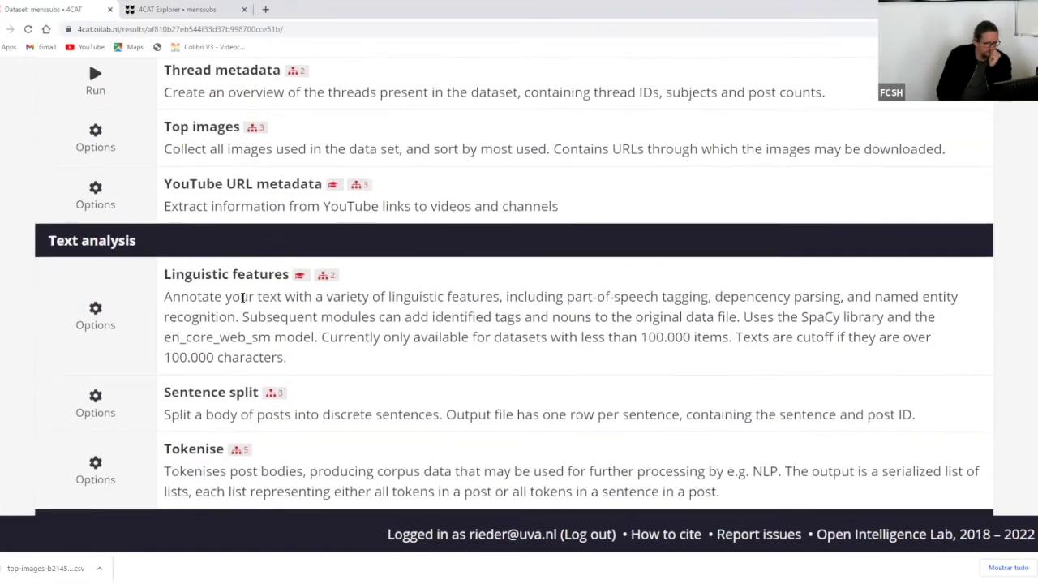
pyautogui.scroll(-2, 243, 298)
pyautogui.scroll(7, 242, 297)
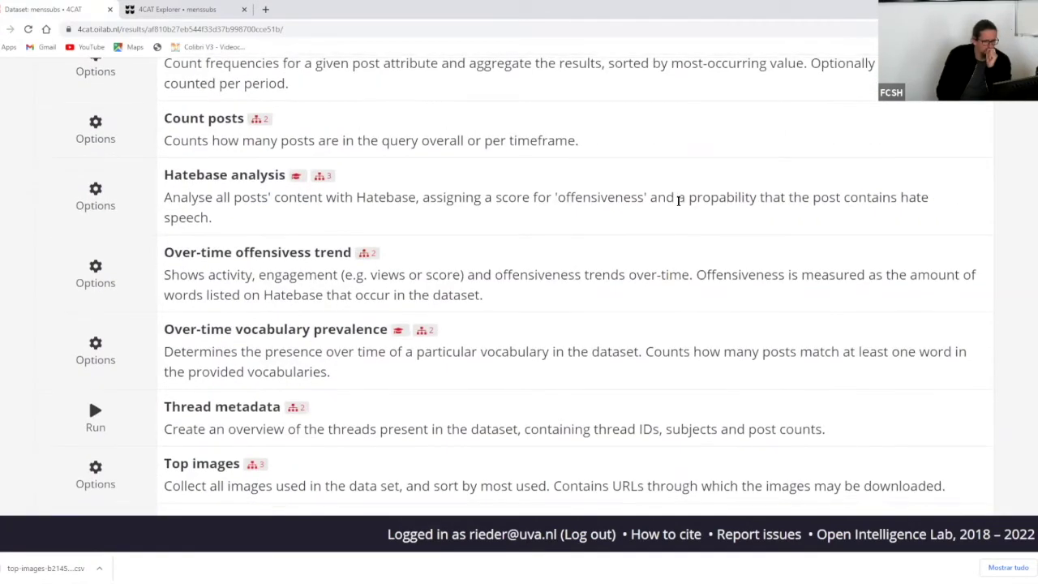
pyautogui.scroll(-2, 678, 202)
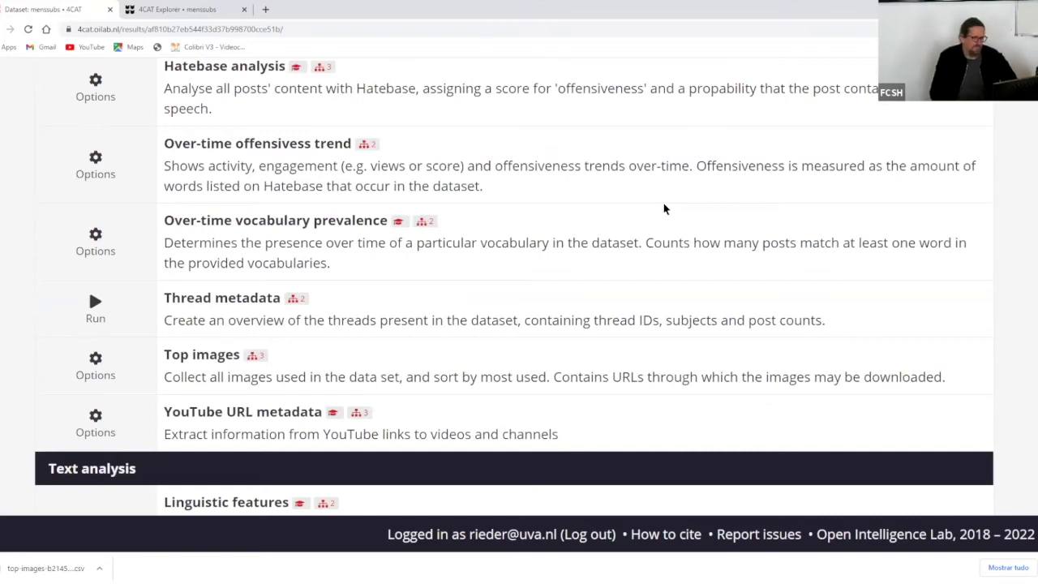
pyautogui.scroll(1, 605, 199)
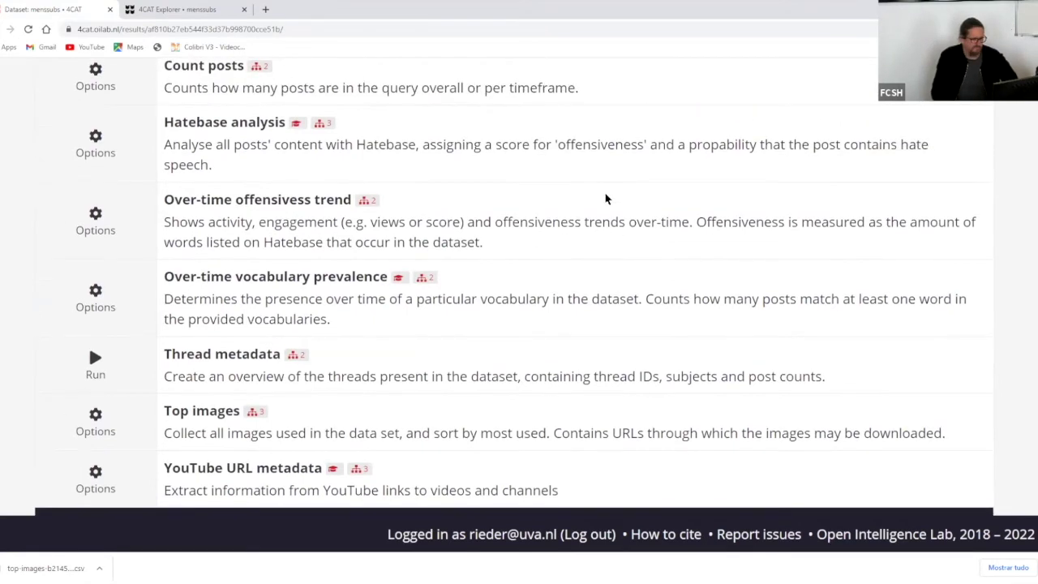
pyautogui.scroll(1, 605, 199)
pyautogui.scroll(-2, 605, 199)
pyautogui.scroll(-2, 605, 199)
pyautogui.scroll(-6, 605, 199)
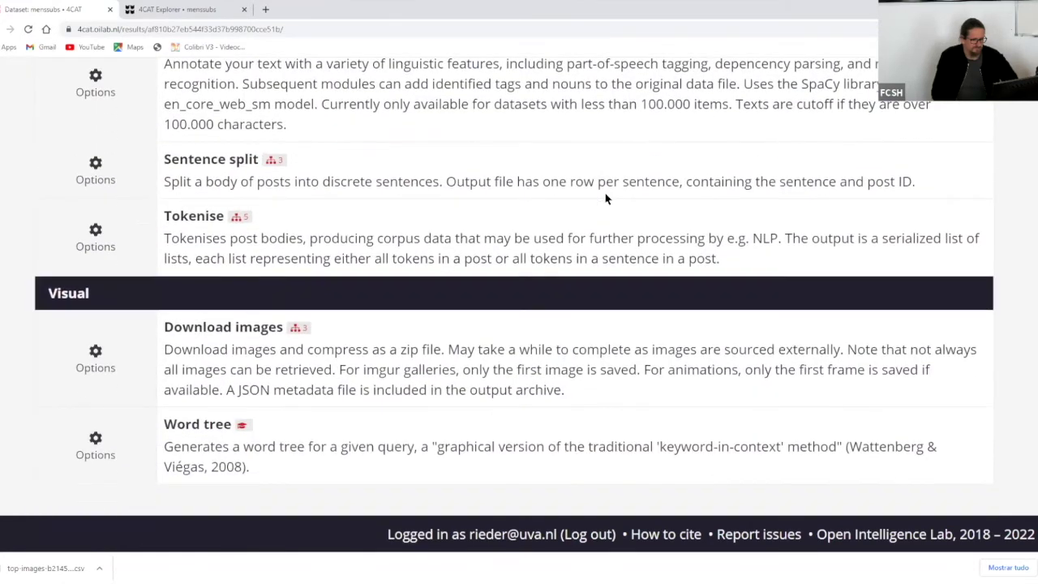
pyautogui.scroll(8, 605, 199)
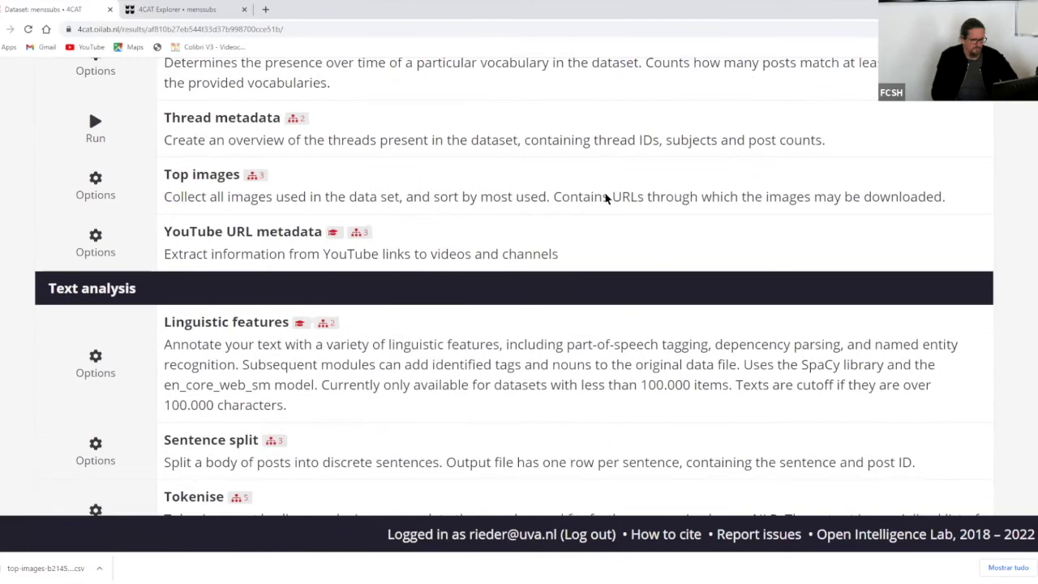
pyautogui.scroll(15, 605, 200)
pyautogui.scroll(-2, 606, 194)
pyautogui.scroll(-4, 606, 194)
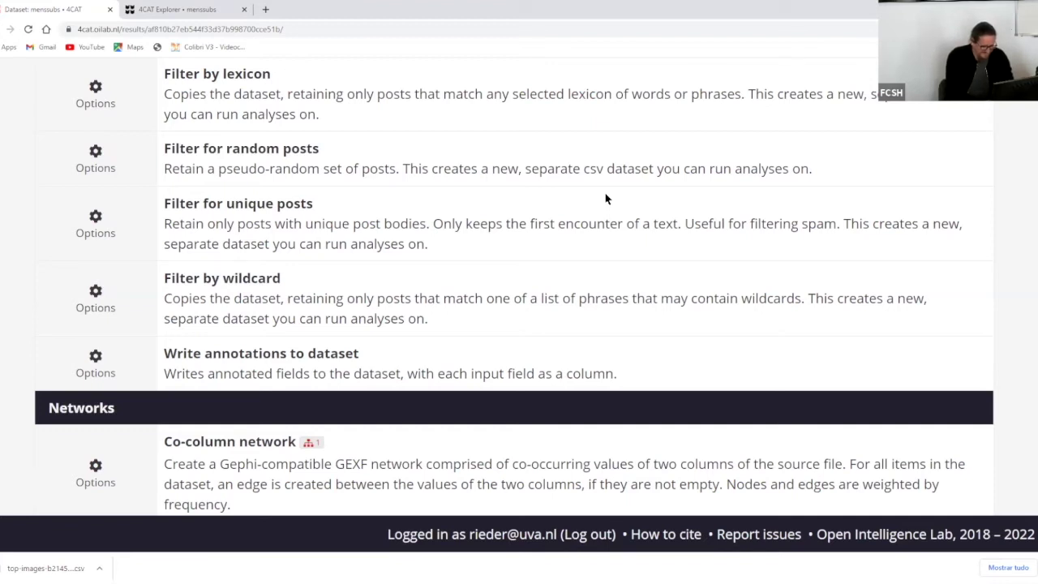
pyautogui.scroll(20, 605, 198)
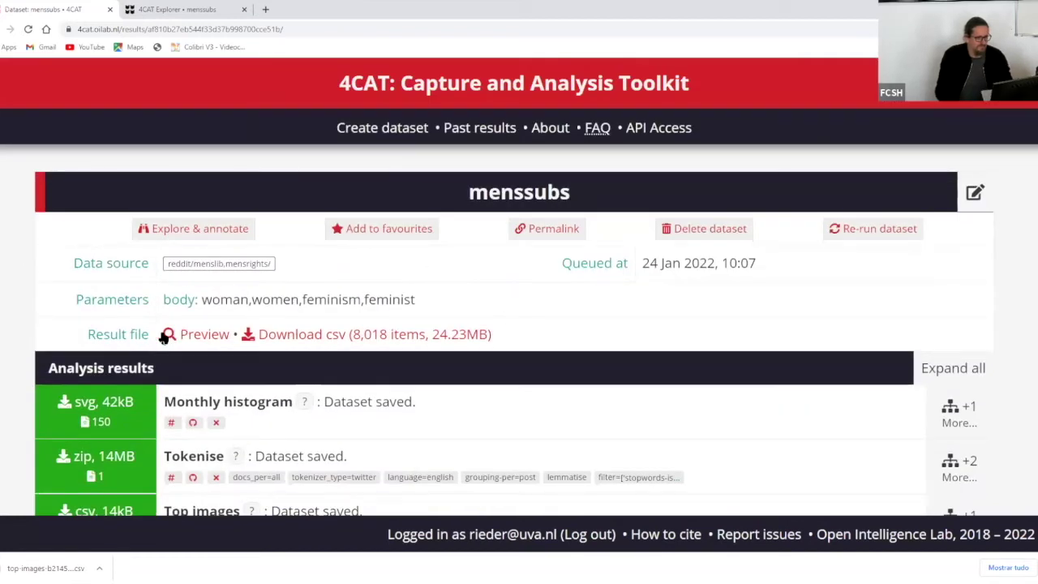
pyautogui.click(177, 335)
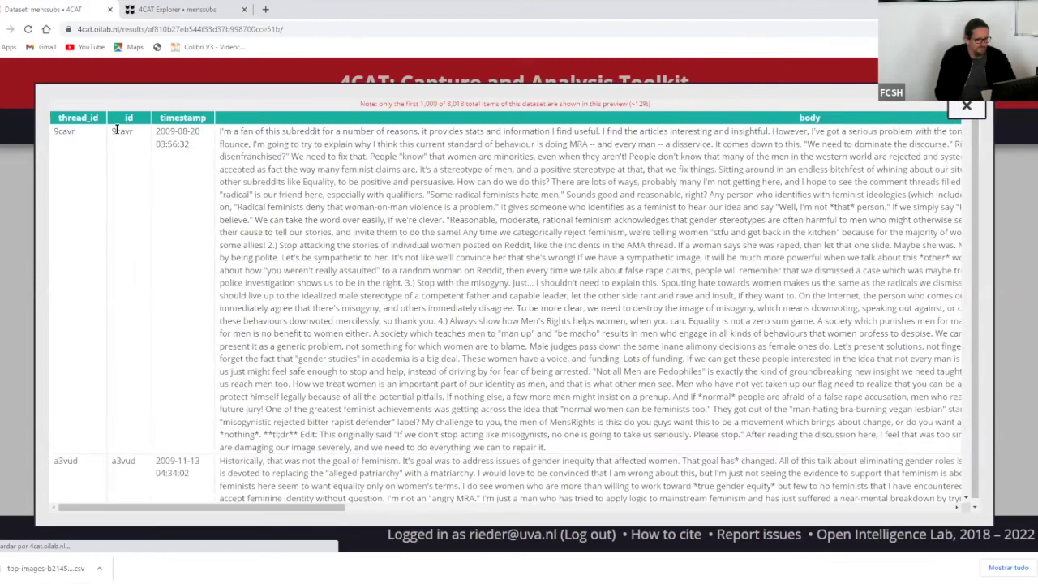
pyautogui.moveTo(112, 132); pyautogui.dragTo(135, 137)
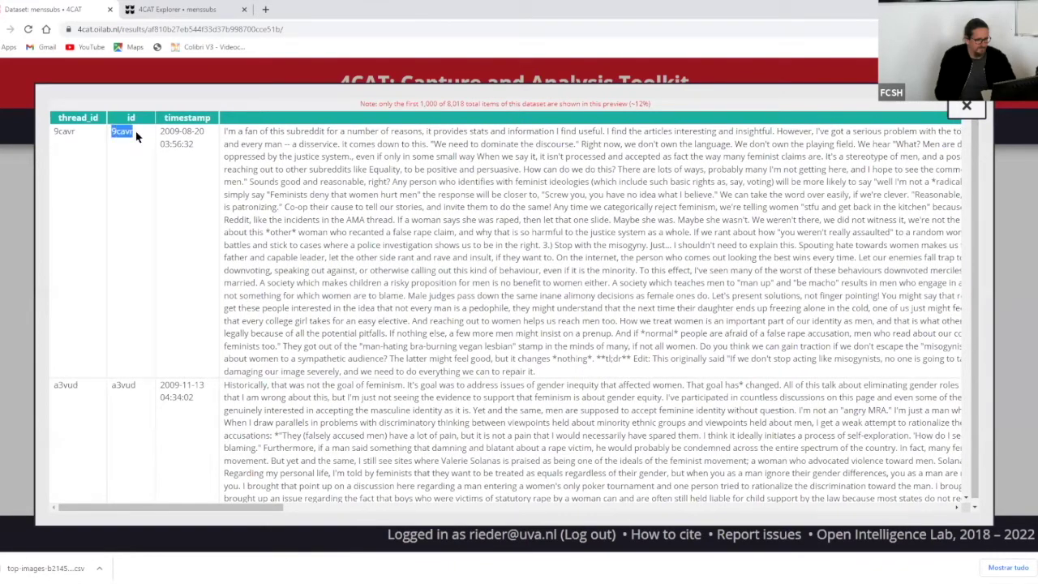
pyautogui.click(134, 125)
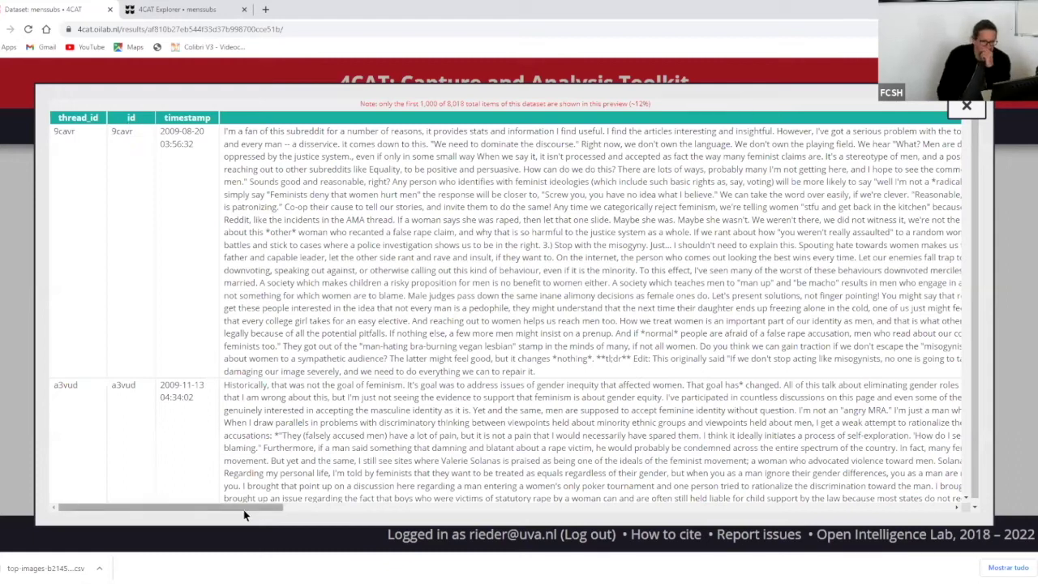
pyautogui.hscroll(15, 789, 480)
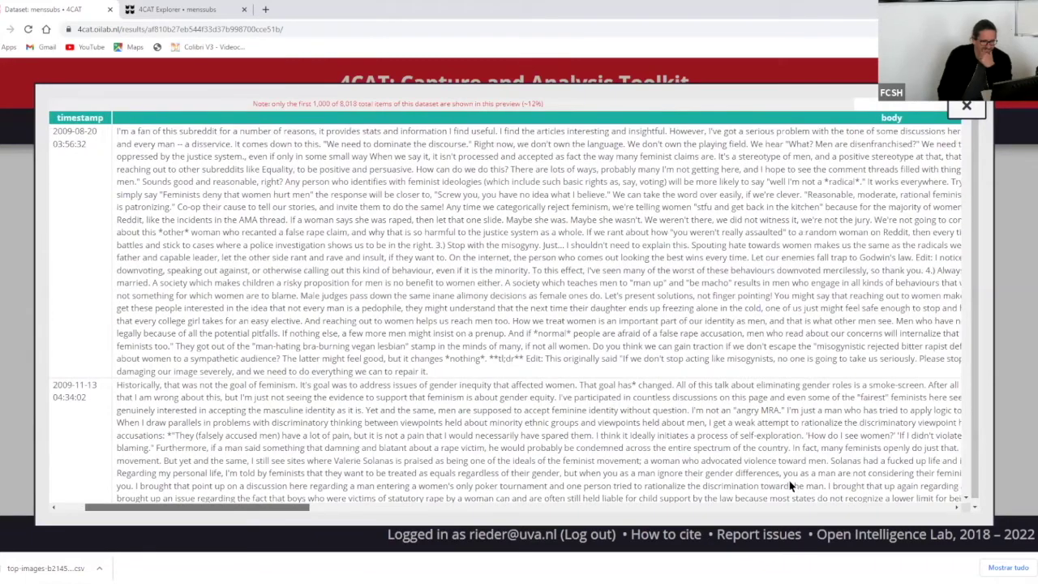
pyautogui.hscroll(-8, 647, 481)
pyautogui.hscroll(-10, 233, 497)
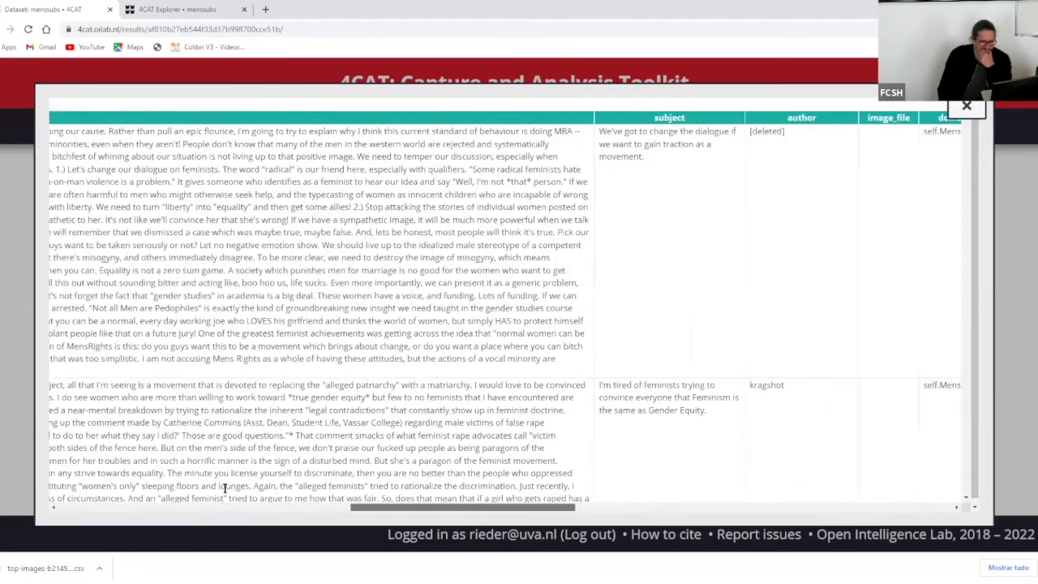
pyautogui.press('Escape')
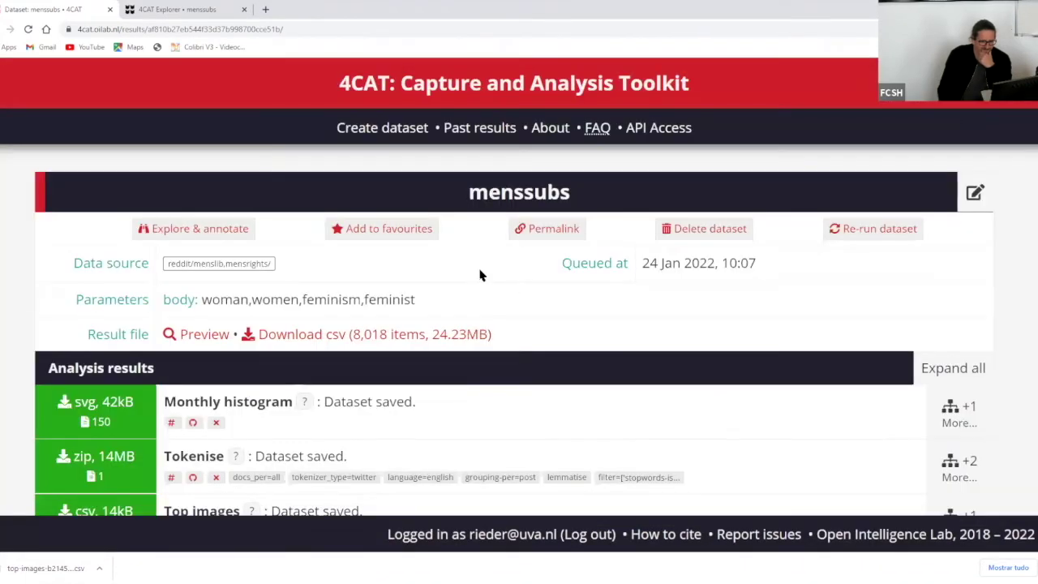
# - Scroll down the processor list to Thread metadata under Post metrics
pyautogui.scroll(-10, 479, 276)
pyautogui.scroll(-4, 480, 275)
pyautogui.scroll(5, 479, 276)
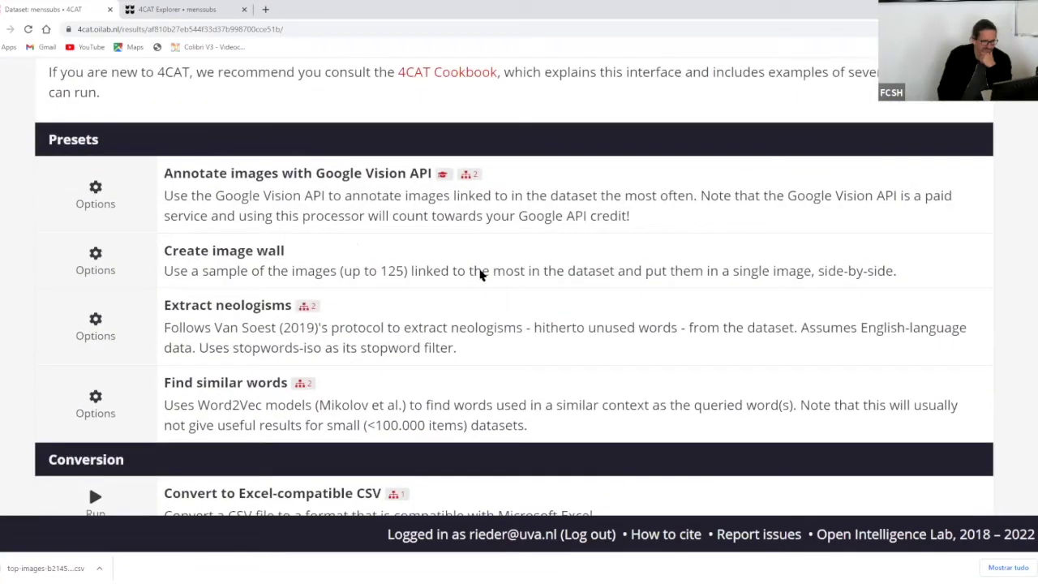
pyautogui.scroll(5, 479, 276)
pyautogui.scroll(-1, 479, 276)
pyautogui.scroll(-7, 479, 276)
pyautogui.scroll(-6, 480, 269)
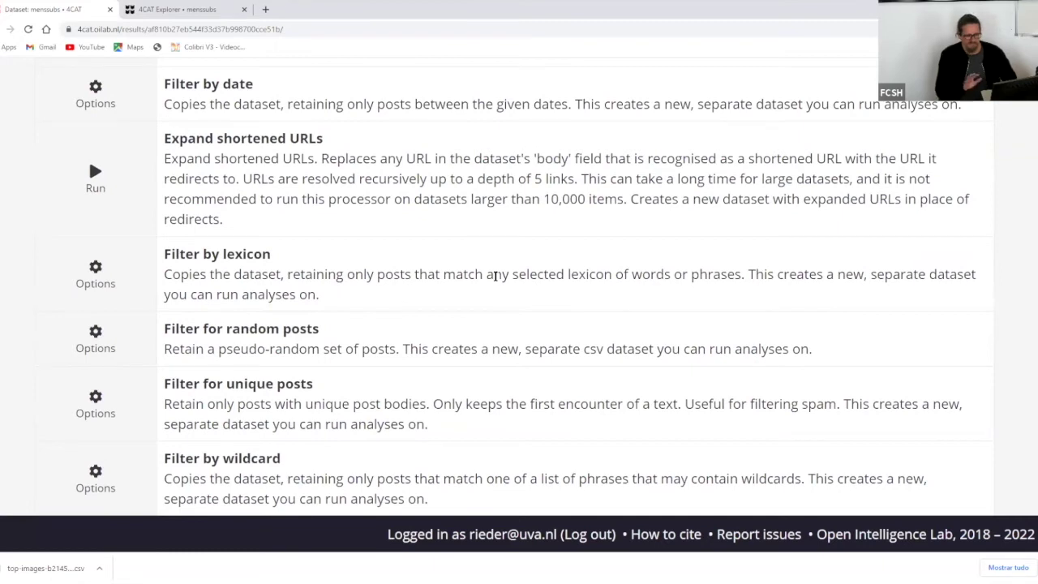
pyautogui.scroll(-3, 495, 275)
pyautogui.scroll(-5, 495, 275)
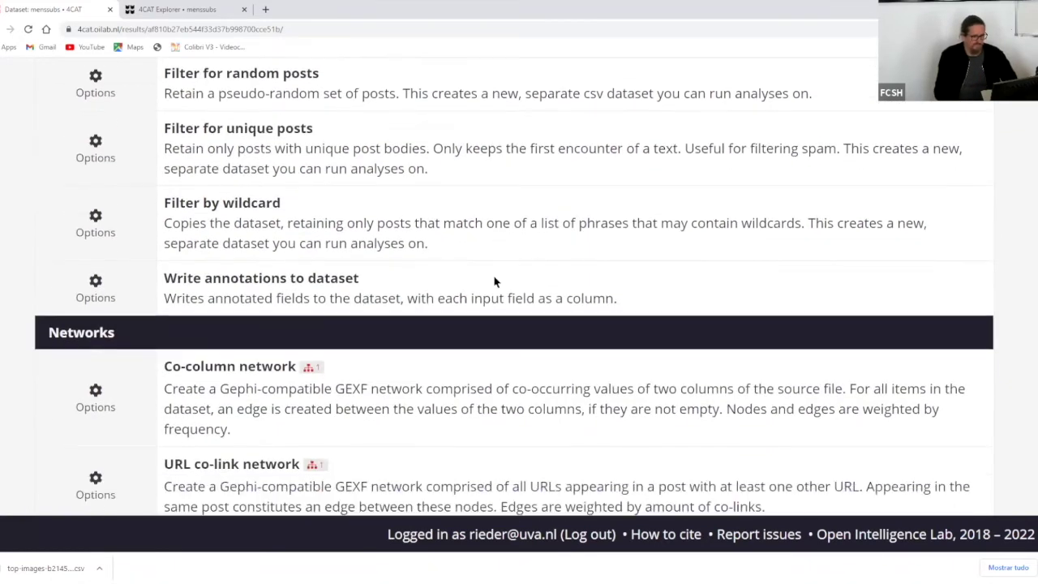
pyautogui.scroll(-3, 495, 279)
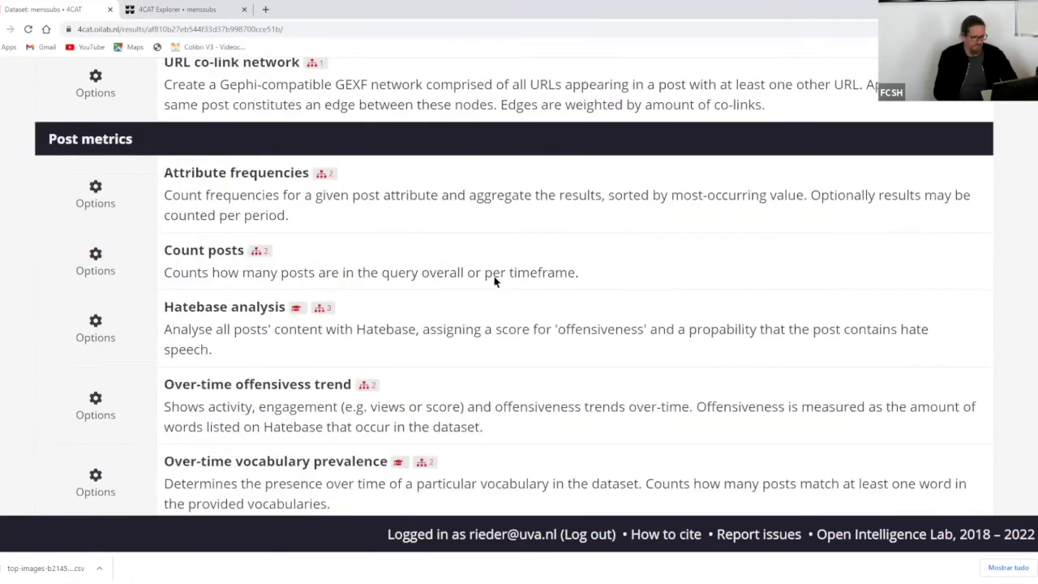
pyautogui.scroll(-1, 129, 312)
pyautogui.scroll(-1, 491, 205)
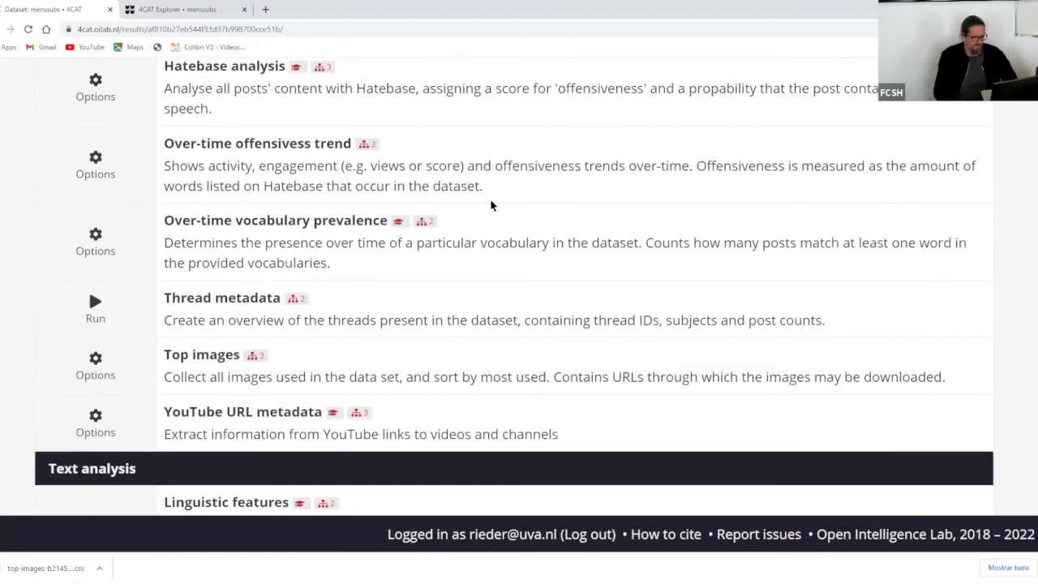
pyautogui.scroll(-2, 500, 300)
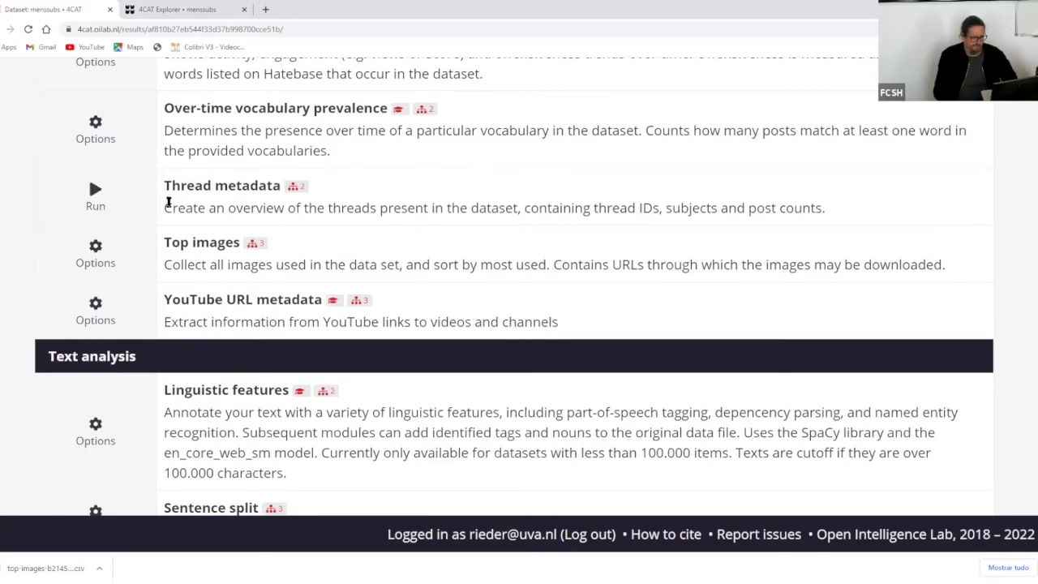
# - Run Thread metadata, dismiss the 429 too-many-requests alert, and scroll up to Analysis results
pyautogui.click(309, 192)
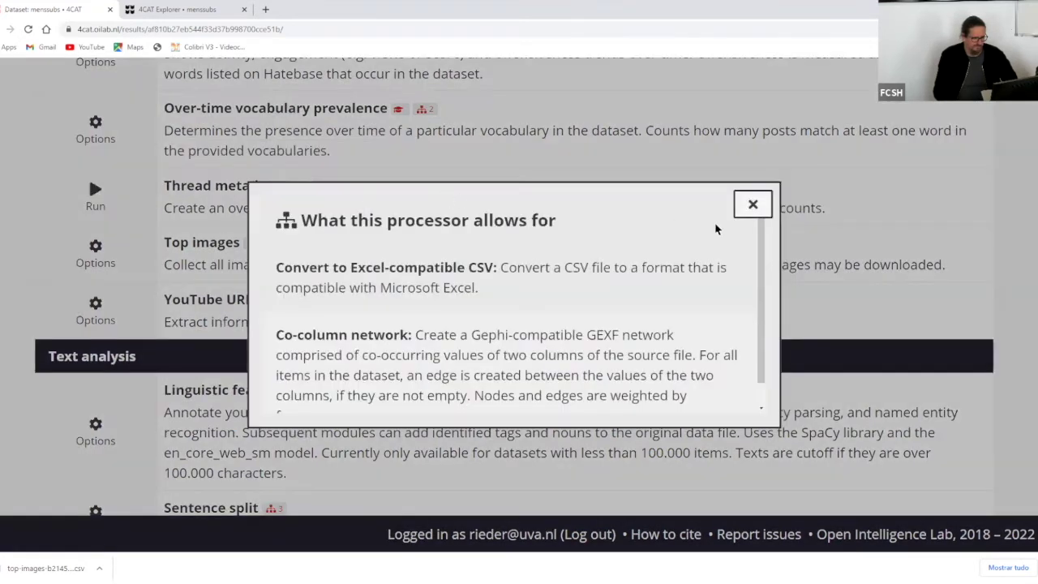
pyautogui.click(132, 174)
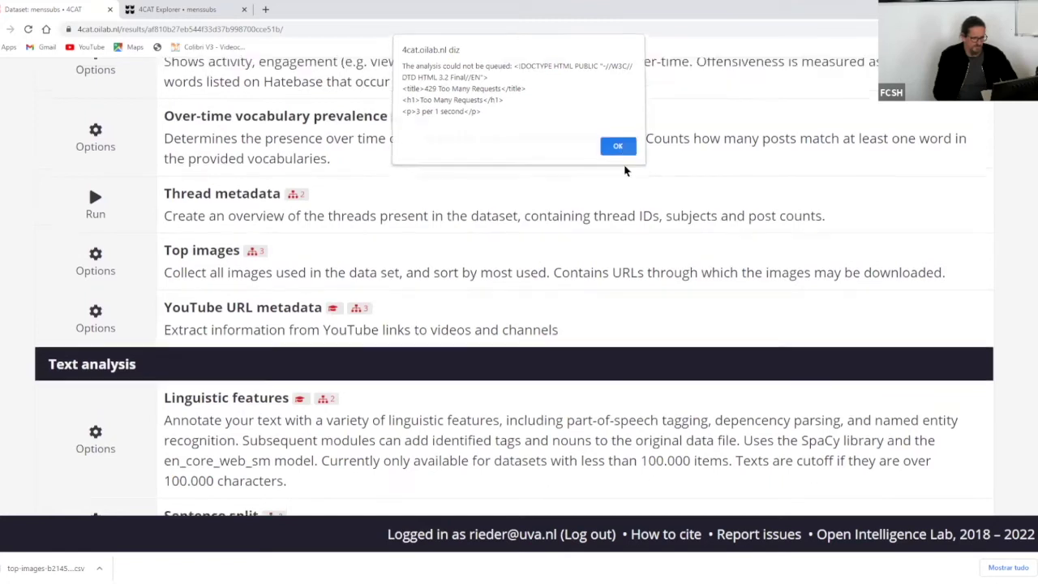
pyautogui.click(619, 150)
pyautogui.scroll(10, 520, 259)
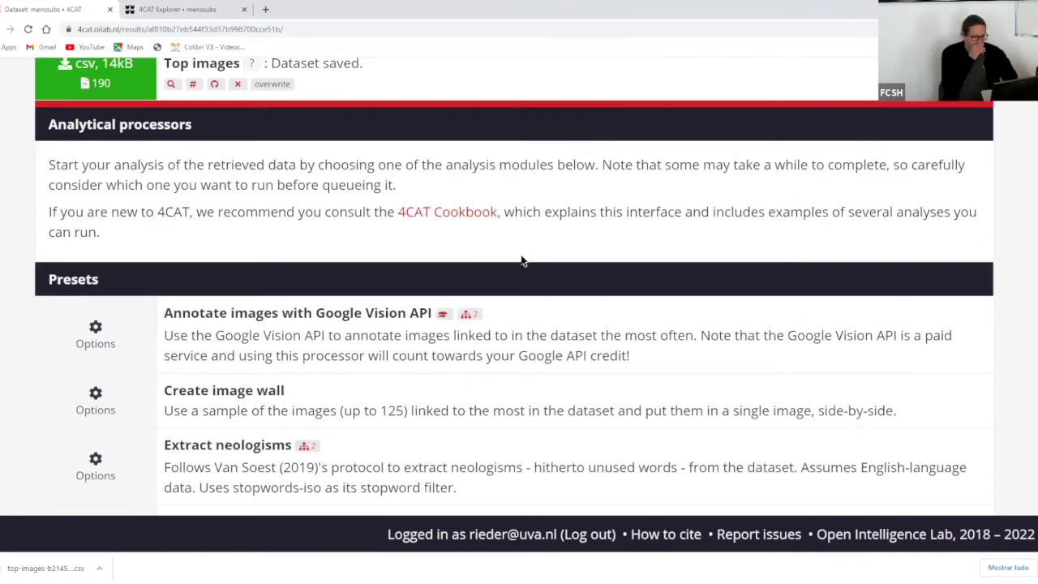
pyautogui.scroll(1, 522, 260)
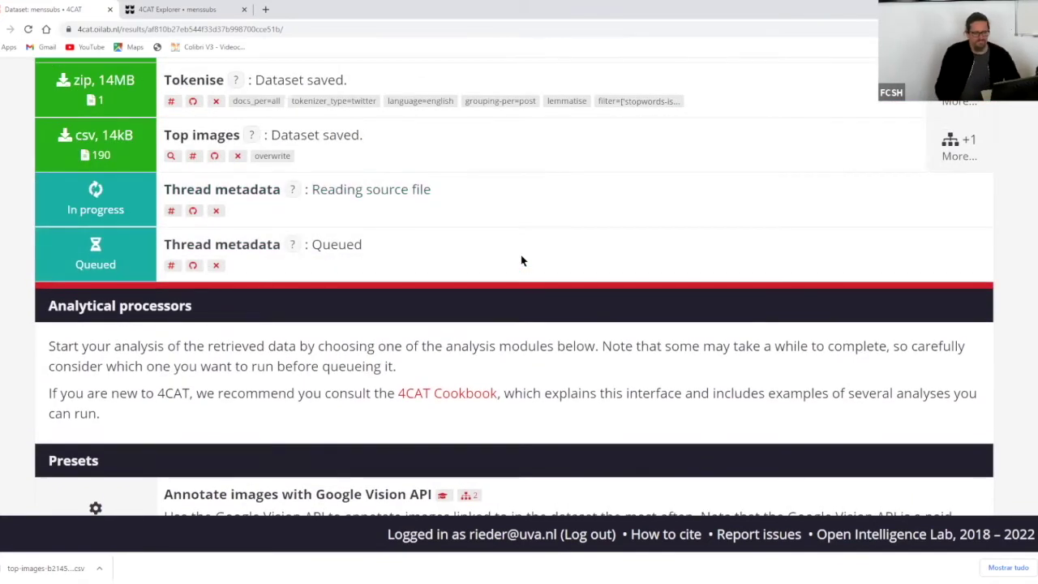
# - Download the Thread metadata CSV and look through its table preview
pyautogui.click(116, 193)
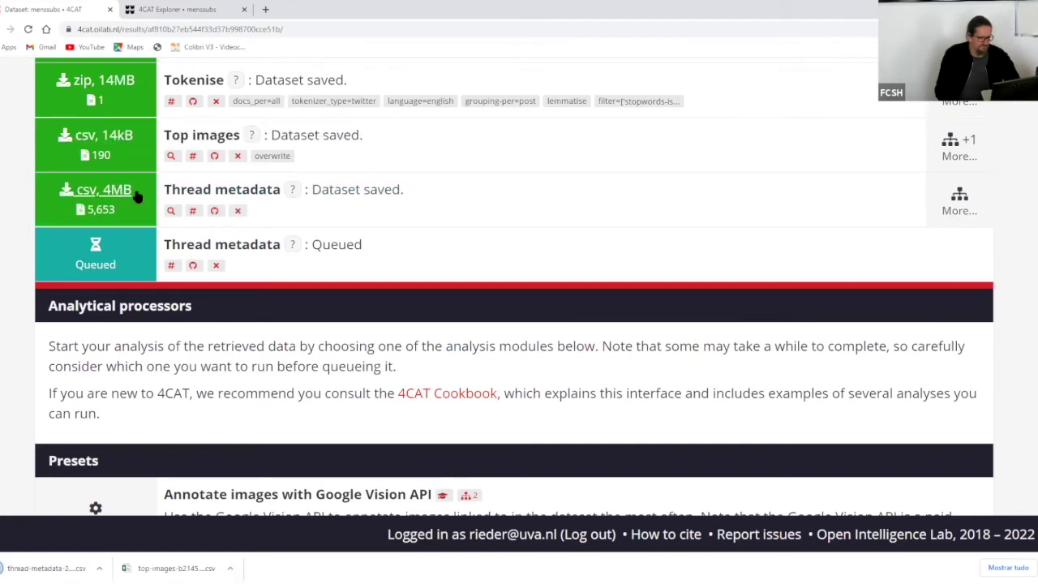
pyautogui.click(171, 211)
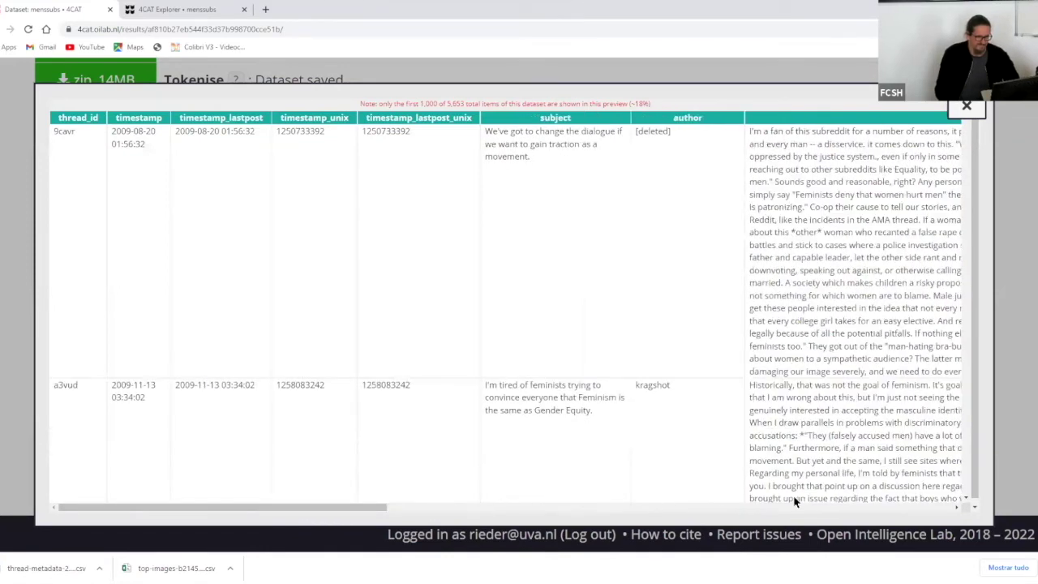
pyautogui.hscroll(1, 861, 491)
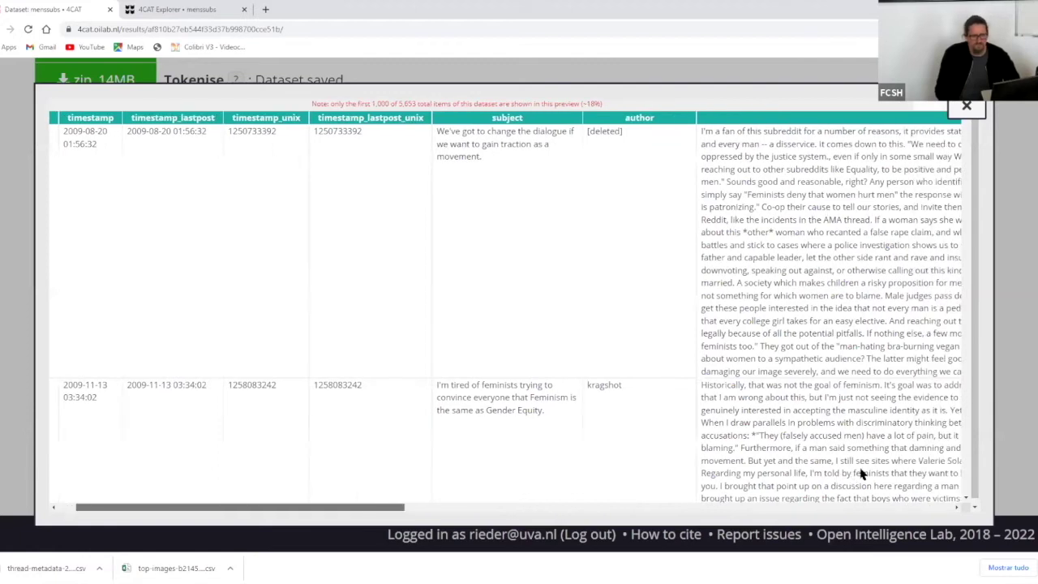
pyautogui.hscroll(5, 851, 466)
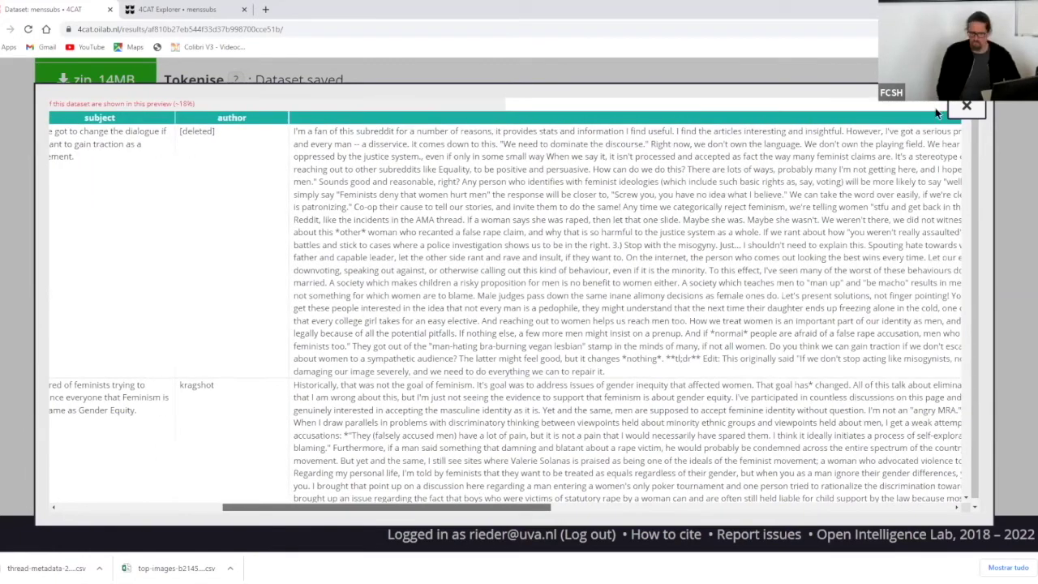
pyautogui.hscroll(2, 977, 144)
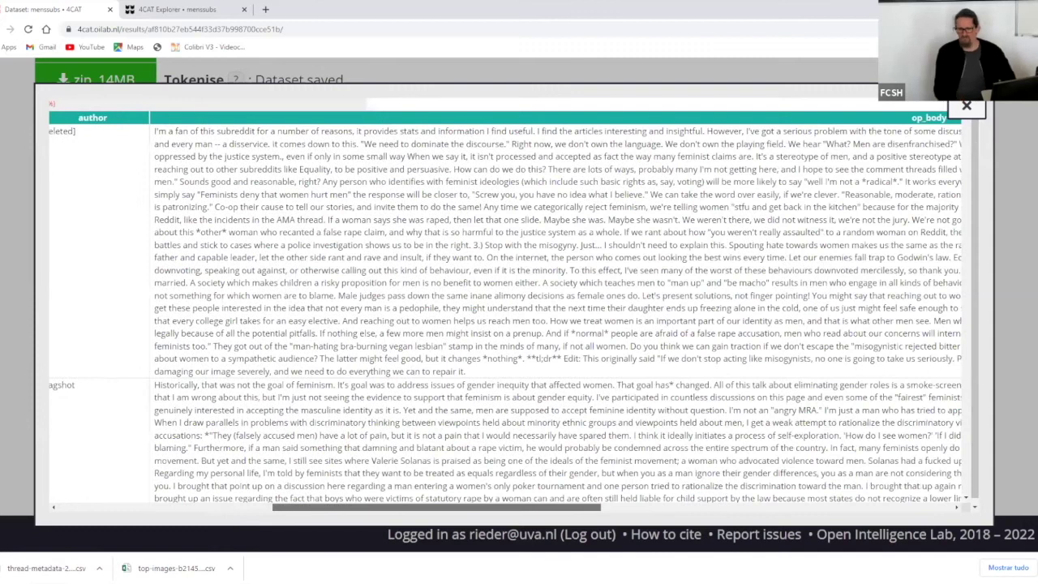
pyautogui.hscroll(-10, 977, 144)
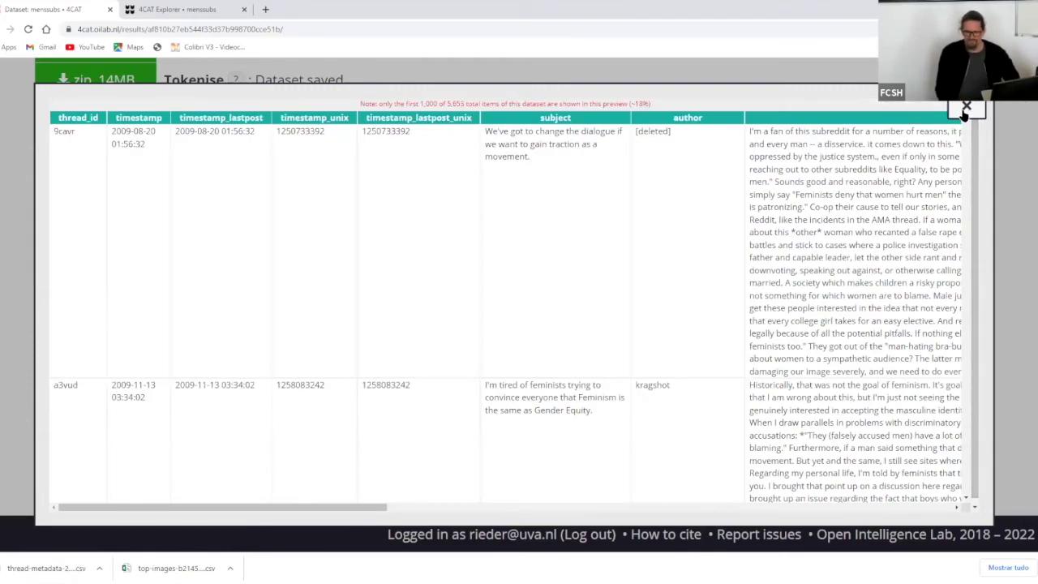
pyautogui.click(274, 82)
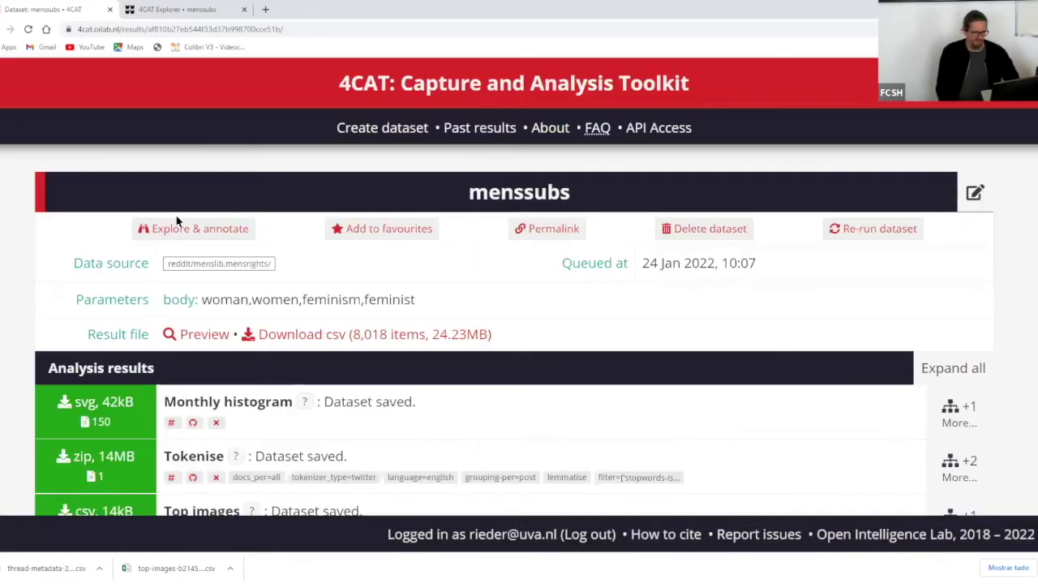
# - Open the menssubs posts in Explore & annotate and bring up the Sort posts by choices
pyautogui.click(173, 223)
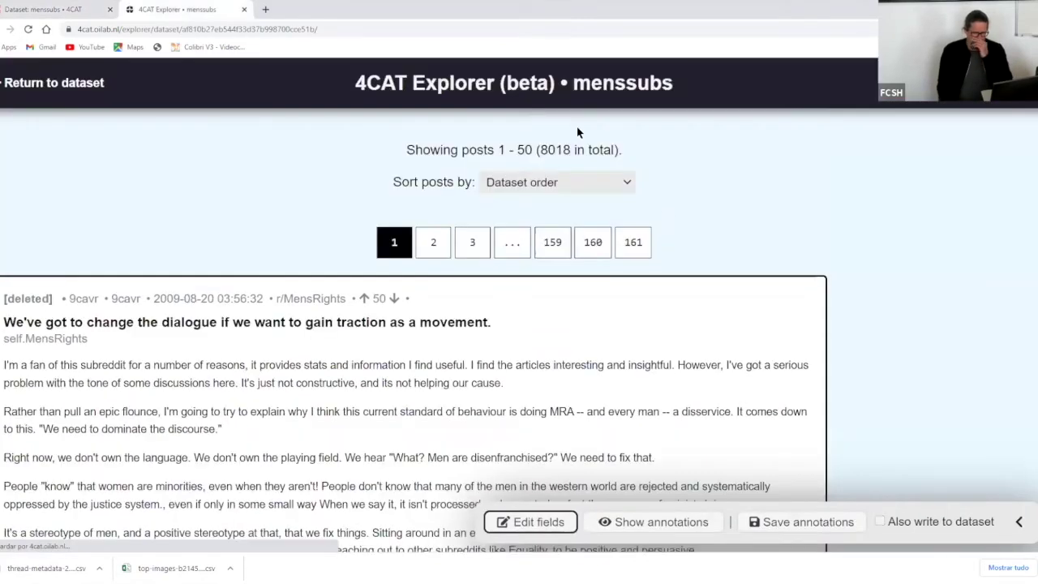
pyautogui.scroll(-1, 611, 132)
pyautogui.click(611, 128)
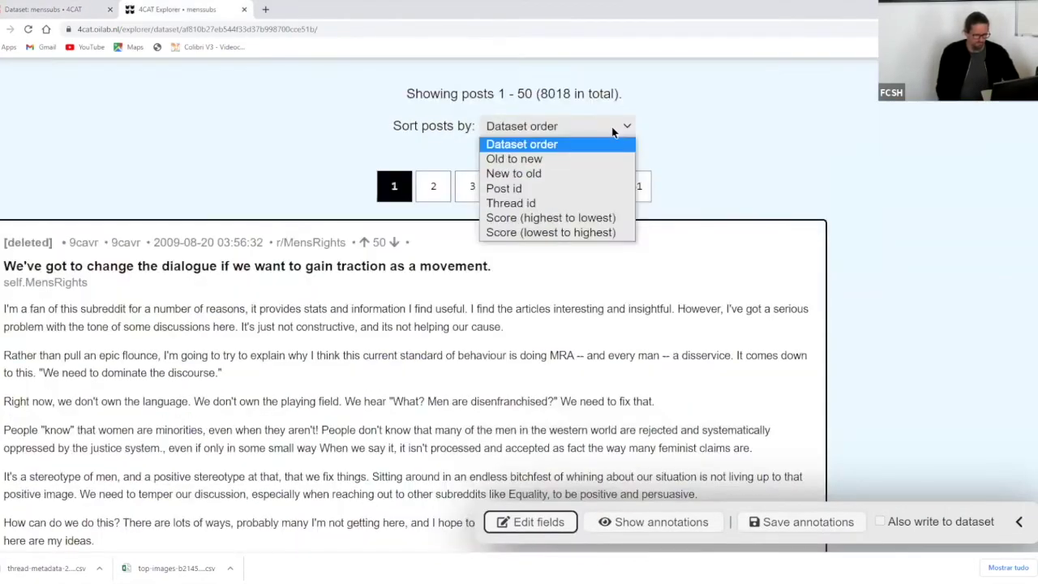
# - Sort the posts by Thread id, skim them, and return to the top
pyautogui.click(584, 204)
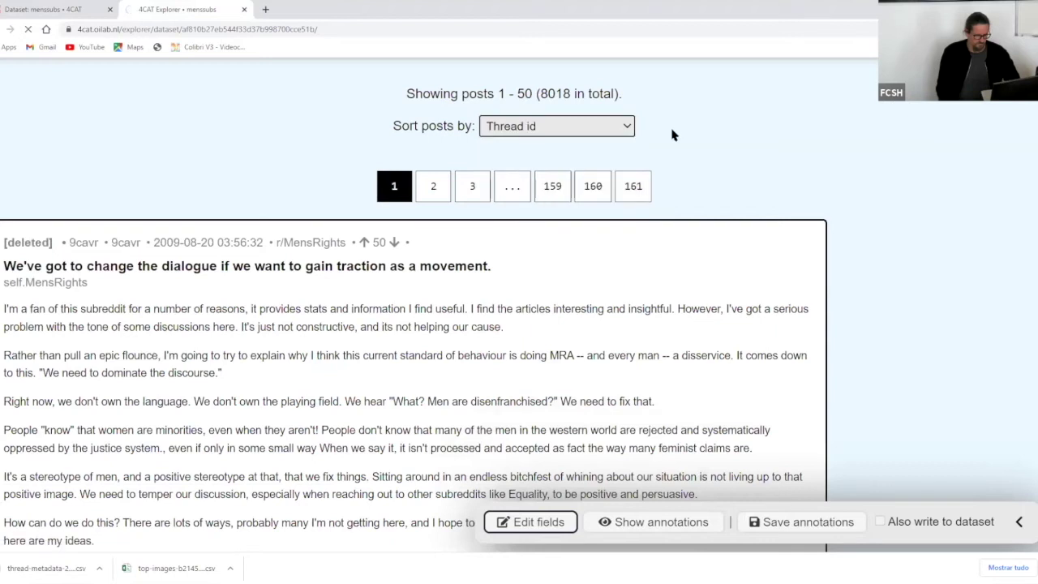
pyautogui.scroll(-5, 607, 195)
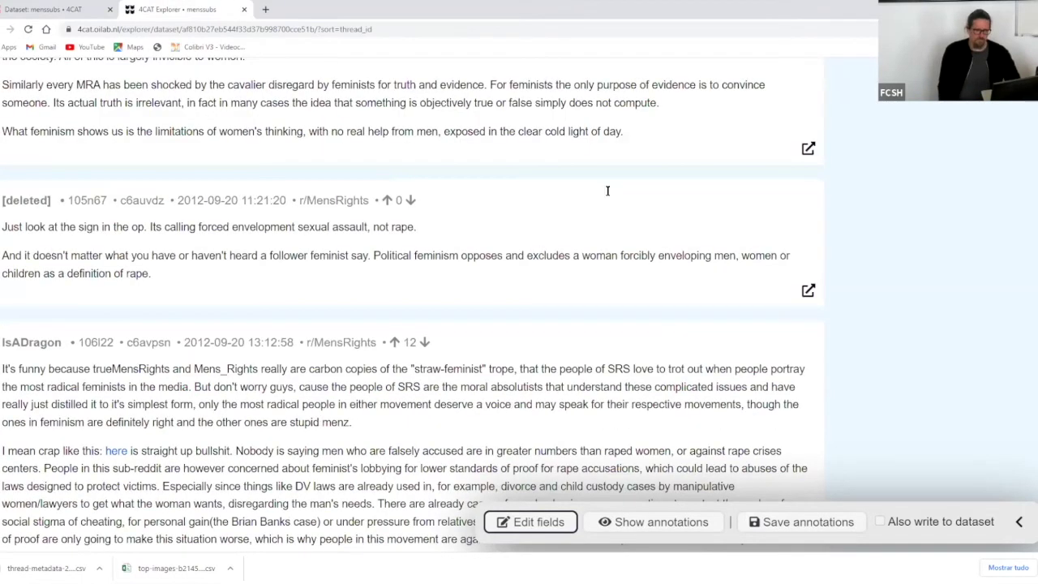
pyautogui.scroll(-1, 608, 191)
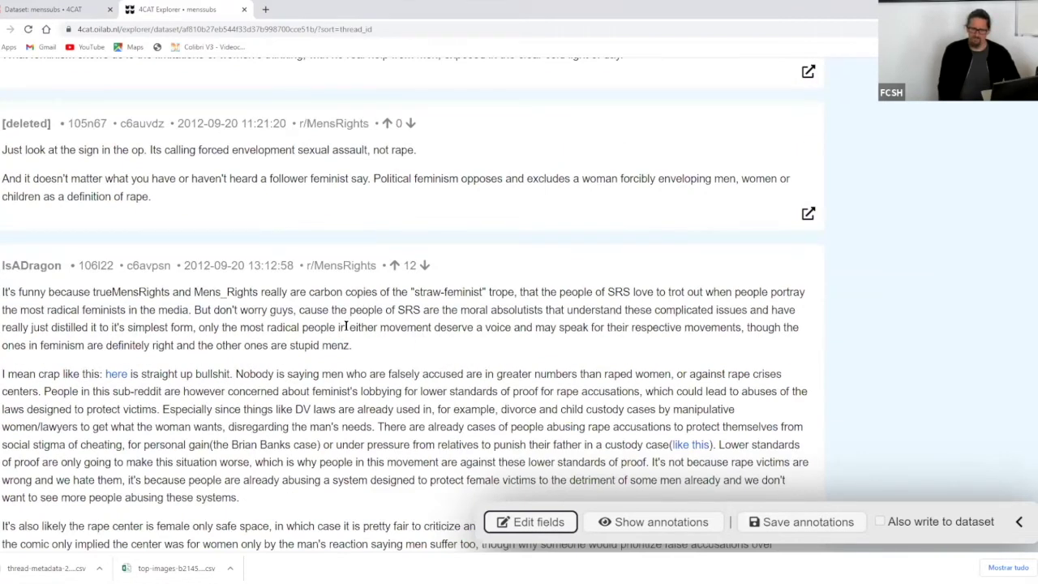
pyautogui.scroll(-3, 409, 445)
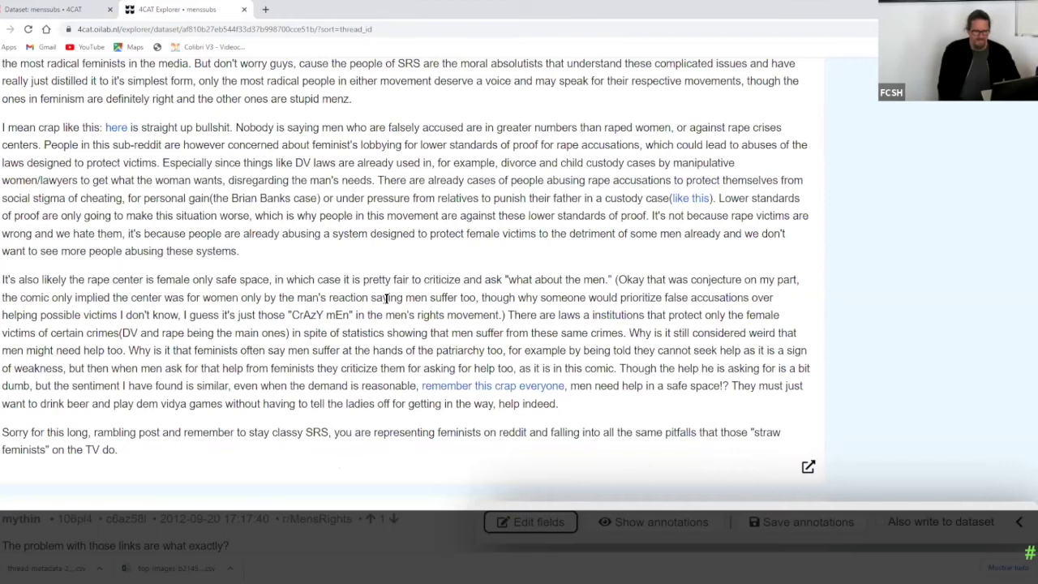
pyautogui.scroll(-6, 388, 301)
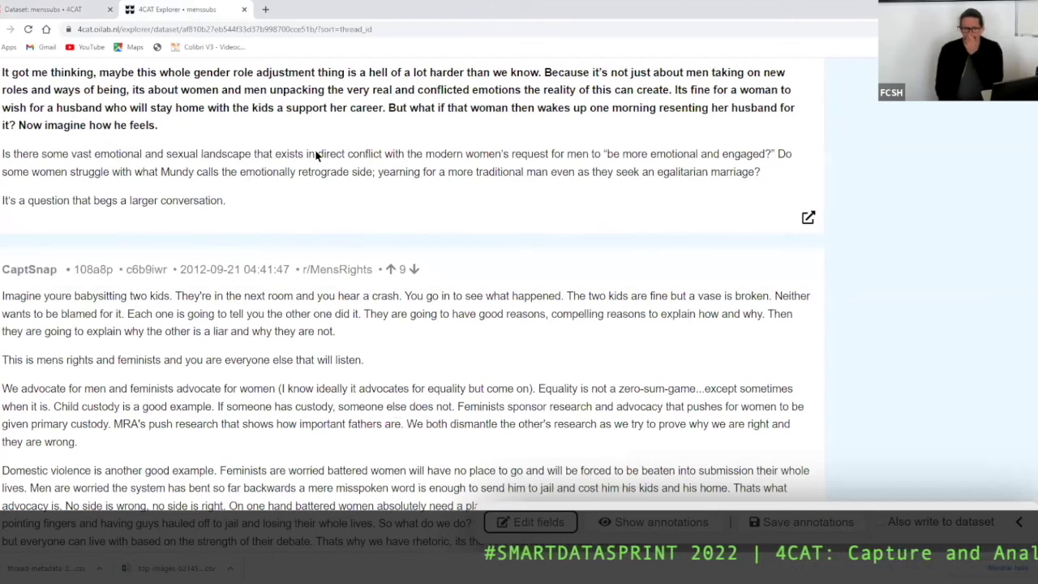
pyautogui.scroll(-5, 316, 156)
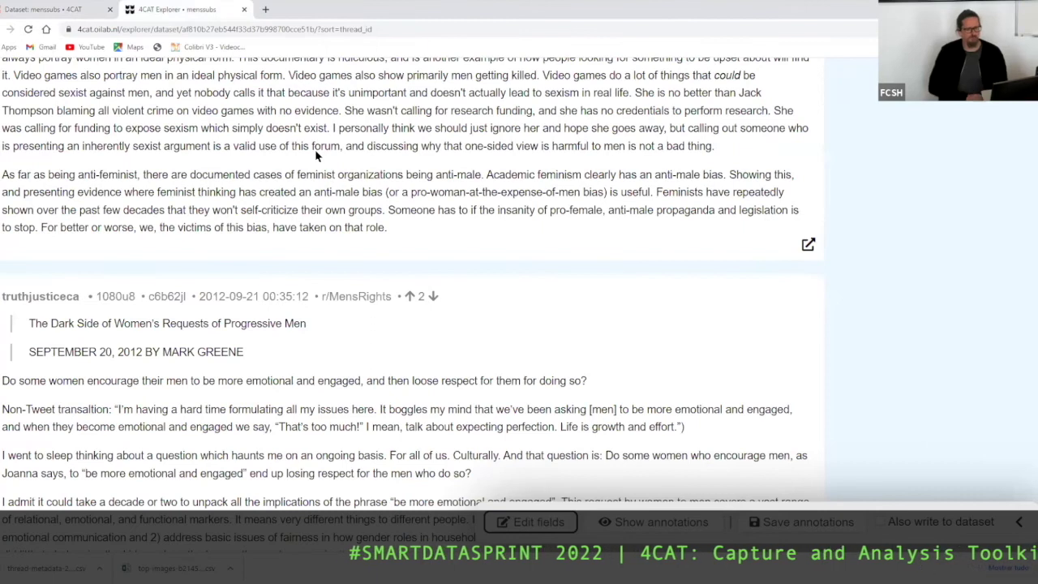
pyautogui.press('Home')
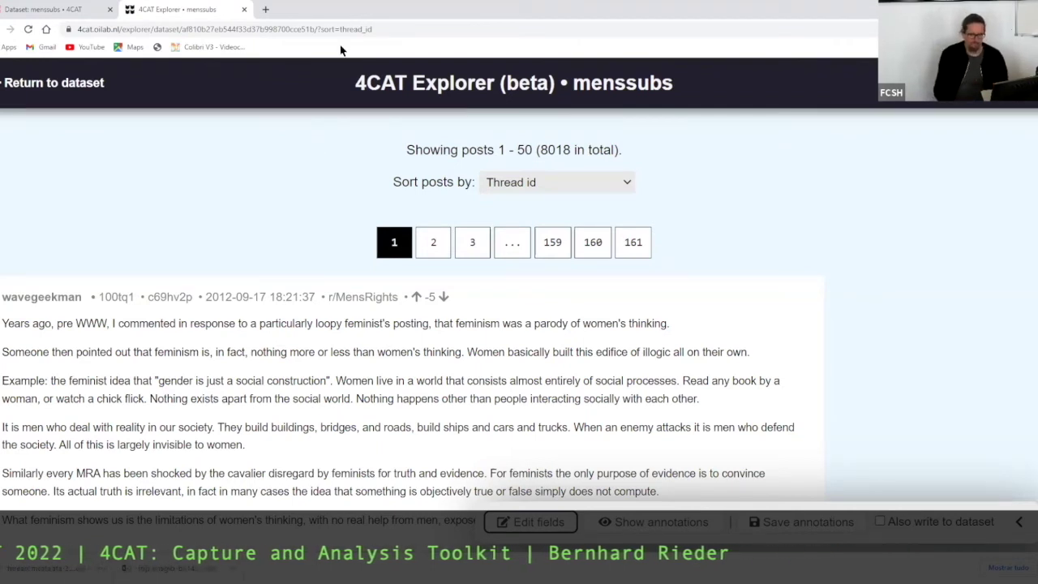
# - Read further down the sorted posts, go back a page, and close the Explorer tab
pyautogui.scroll(-3, 189, 176)
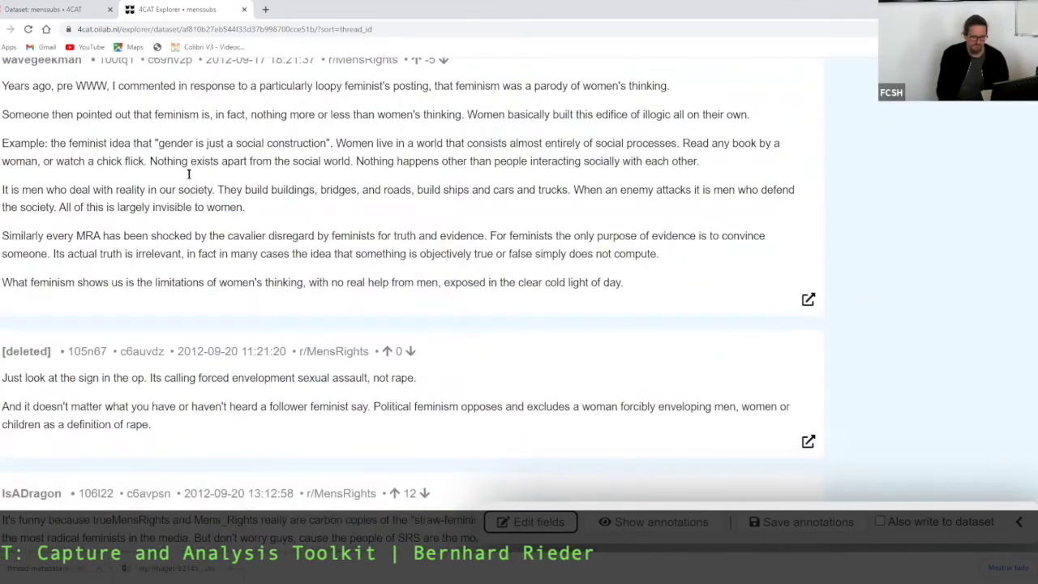
pyautogui.scroll(-2, 578, 293)
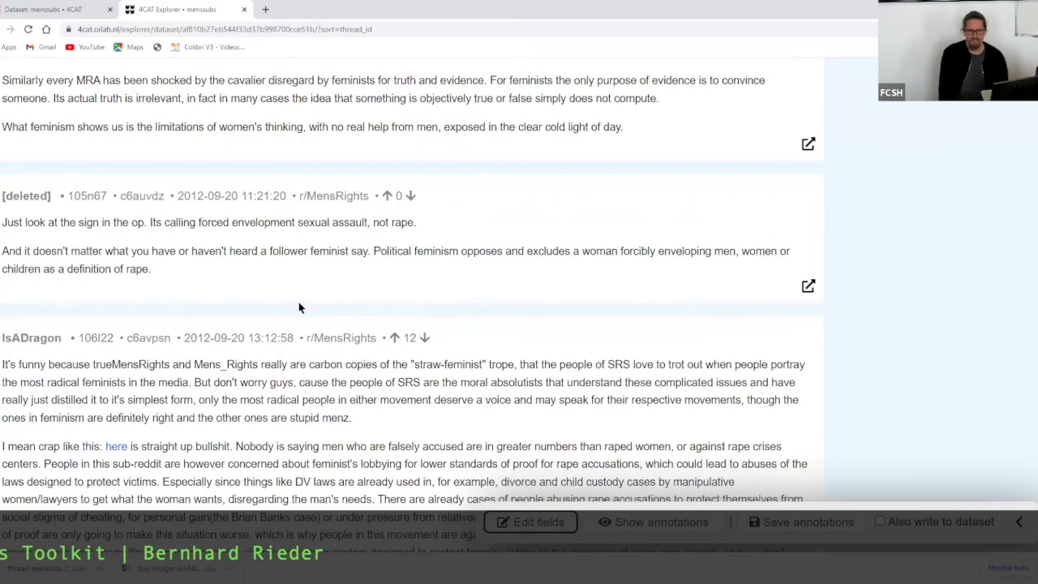
pyautogui.scroll(-2, 298, 307)
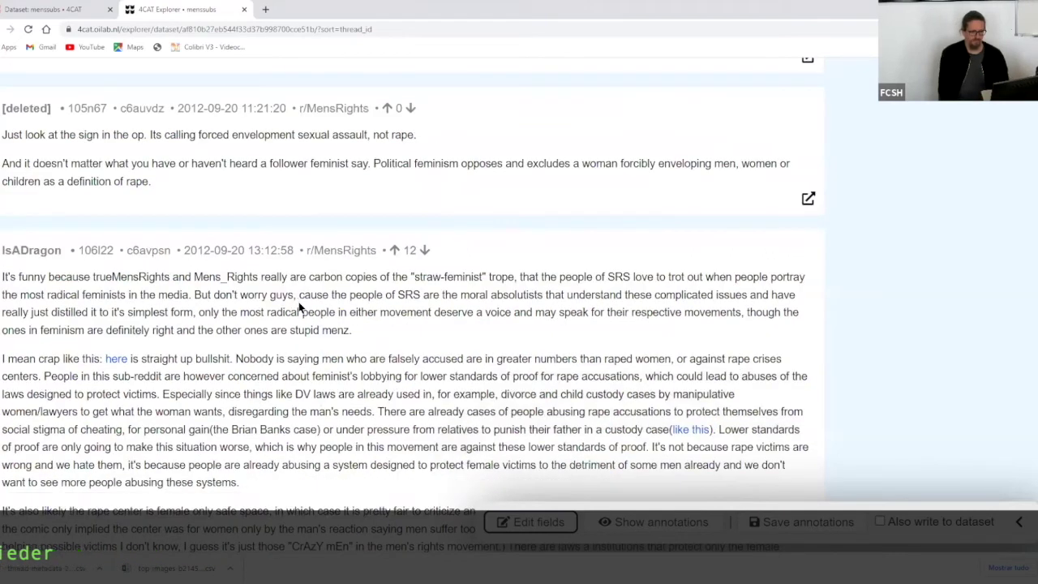
pyautogui.scroll(-3, 298, 307)
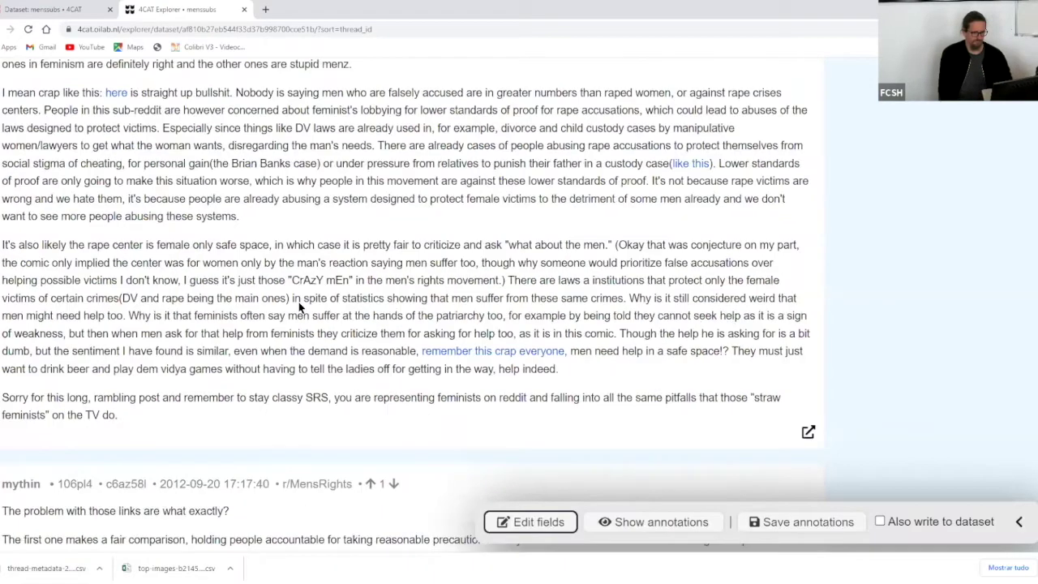
pyautogui.scroll(-5, 298, 302)
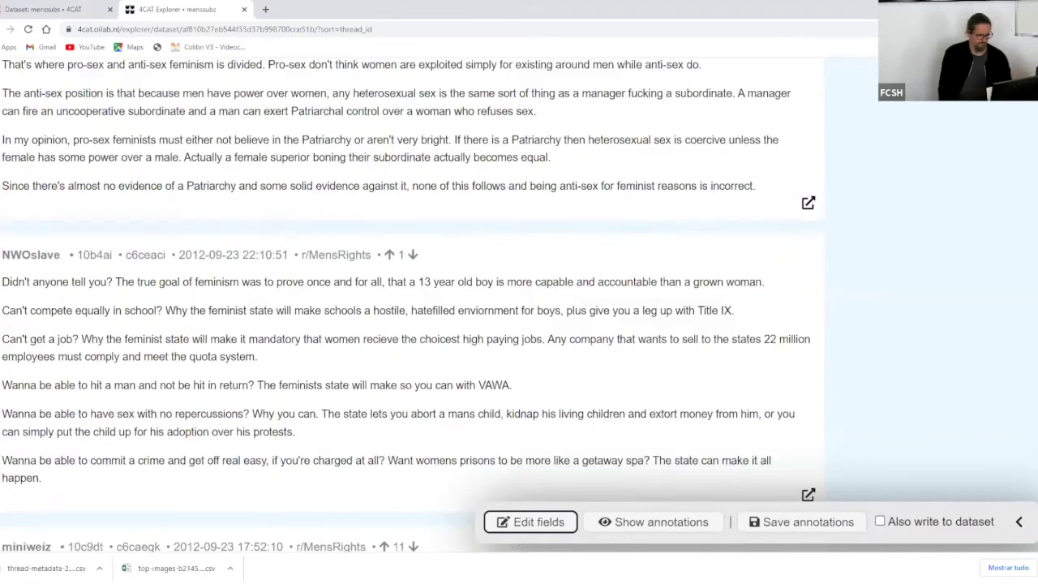
pyautogui.scroll(-8, 648, 235)
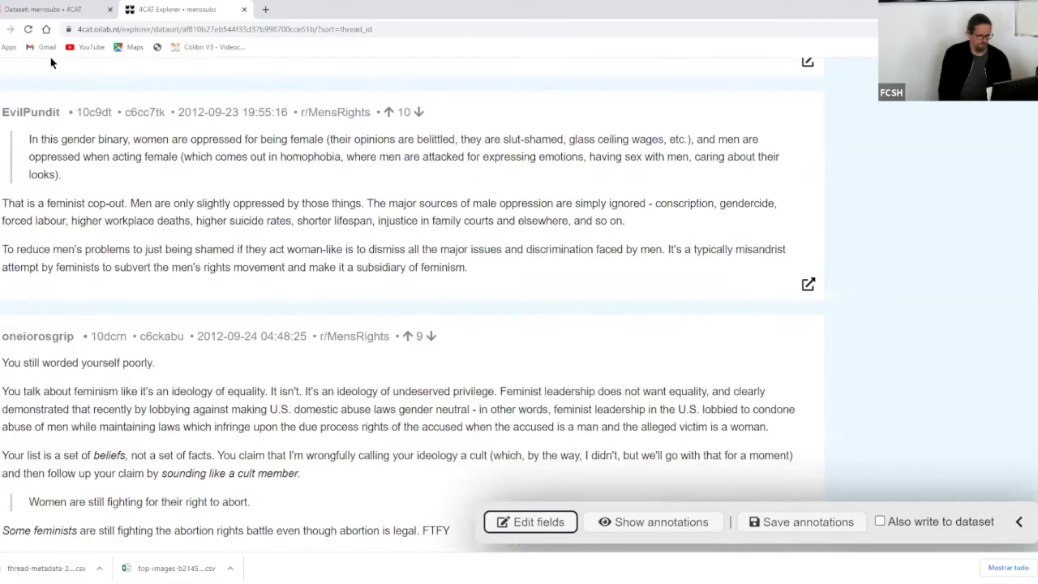
pyautogui.click(9, 29)
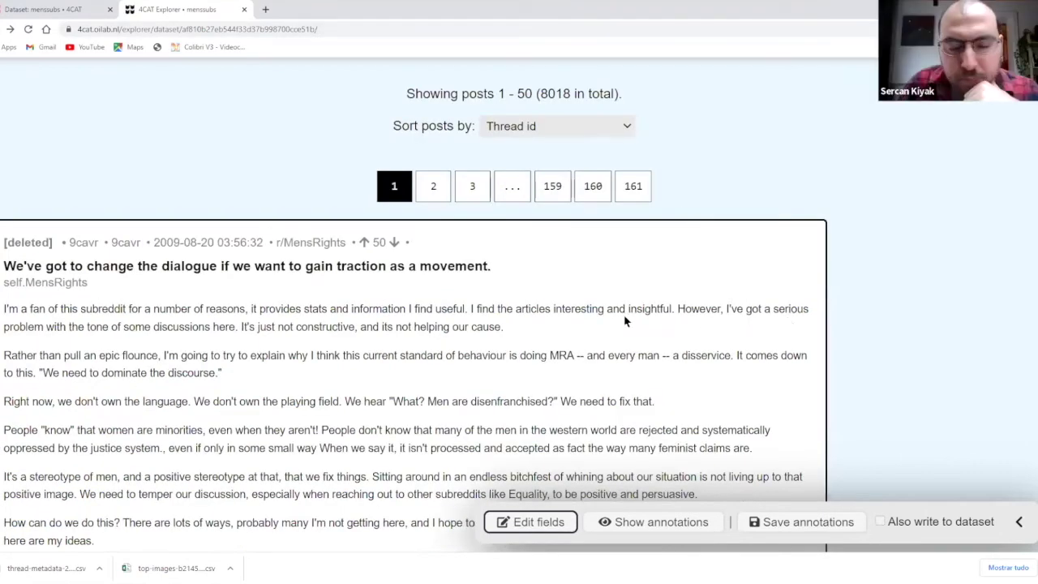
pyautogui.hotkey('ctrl', 'w')
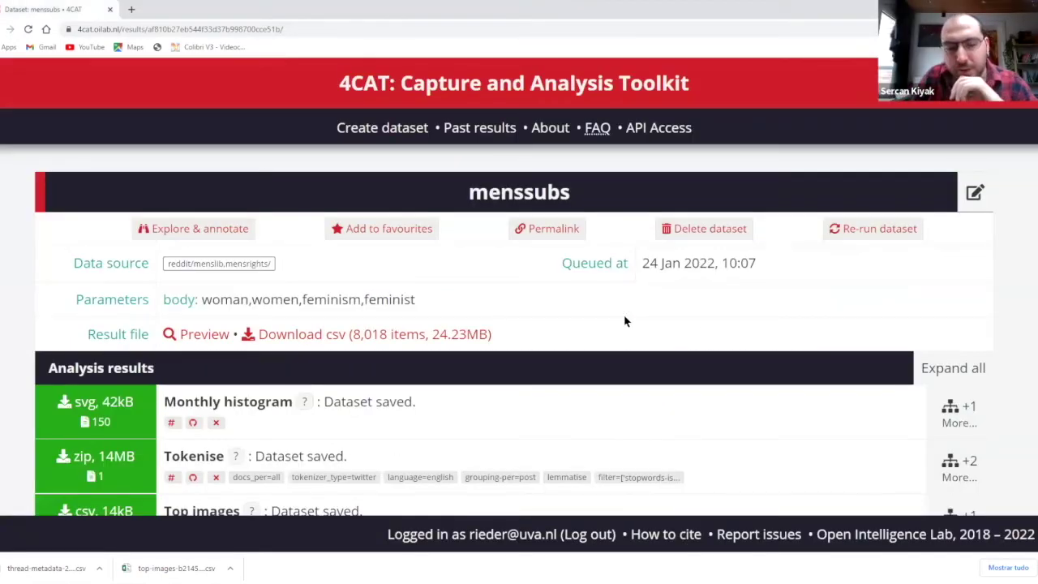
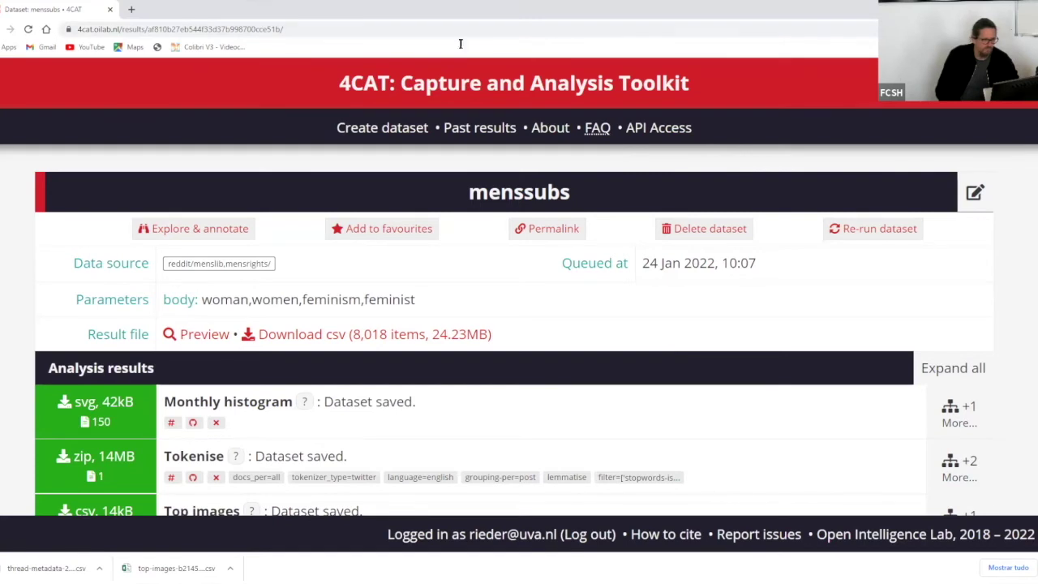
# - Go to scholar.google.com in a new browser tab
pyautogui.click(132, 9)
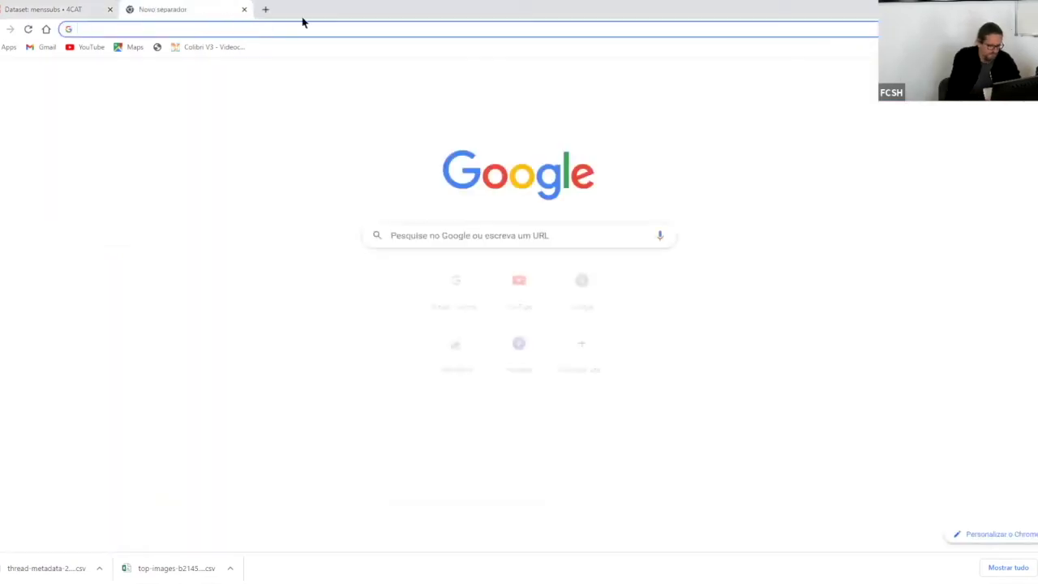
pyautogui.write('schol')
pyautogui.press('BackSpace')
pyautogui.write('o')
pyautogui.press('BackSpace')
pyautogui.write('ar.google.com')
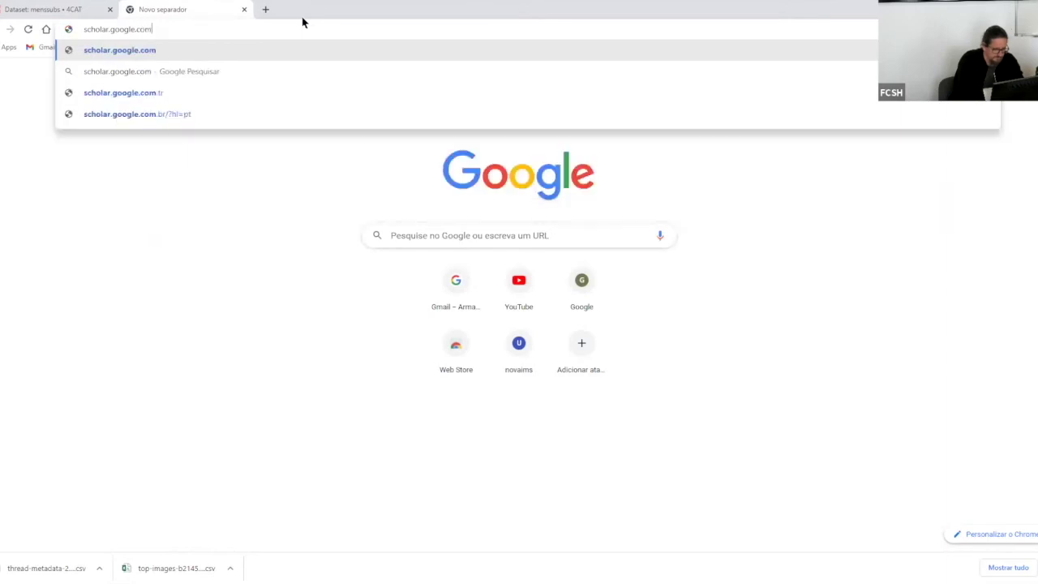
pyautogui.press('Return')
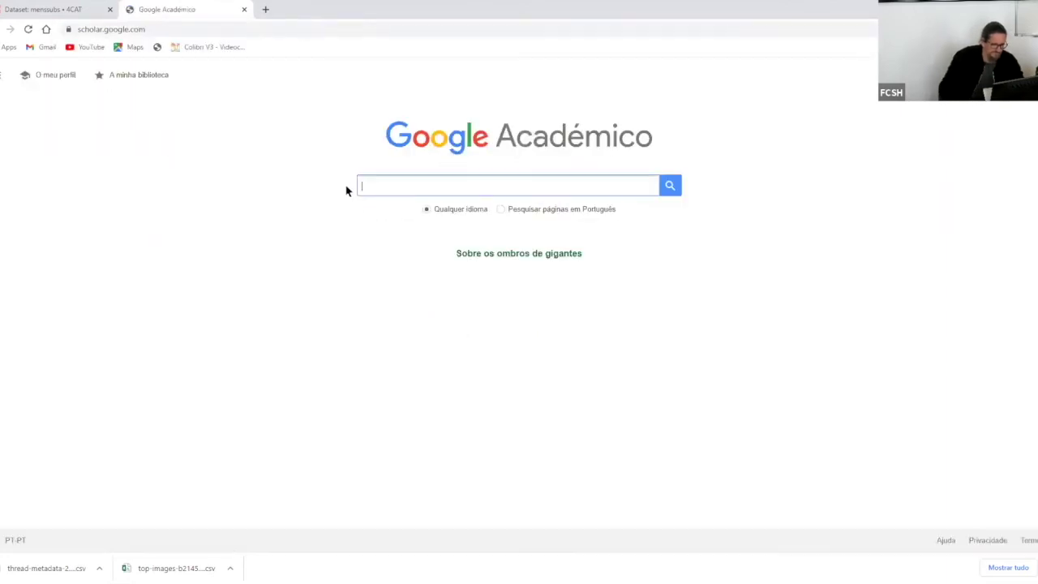
# - Search Scholar for '4cat', view the one article citing the 4CAT paper, then return to results
pyautogui.write('4c')
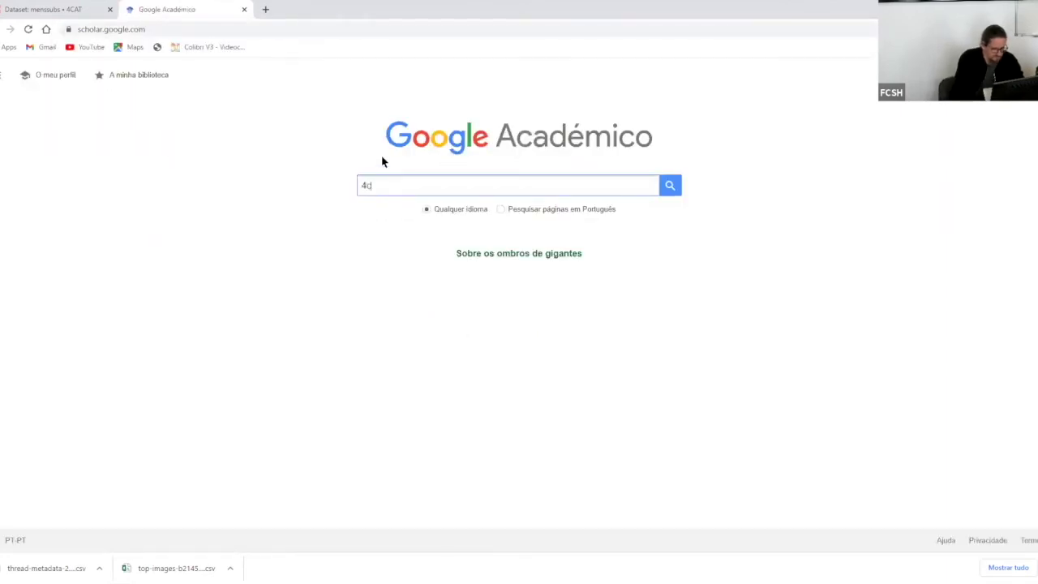
pyautogui.write('at')
pyautogui.press('Return')
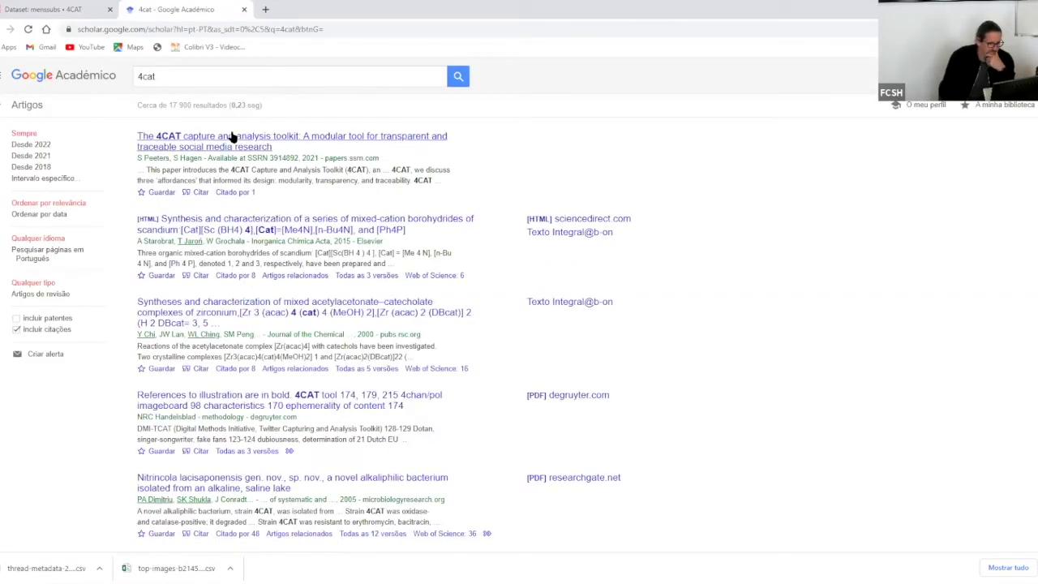
pyautogui.click(235, 192)
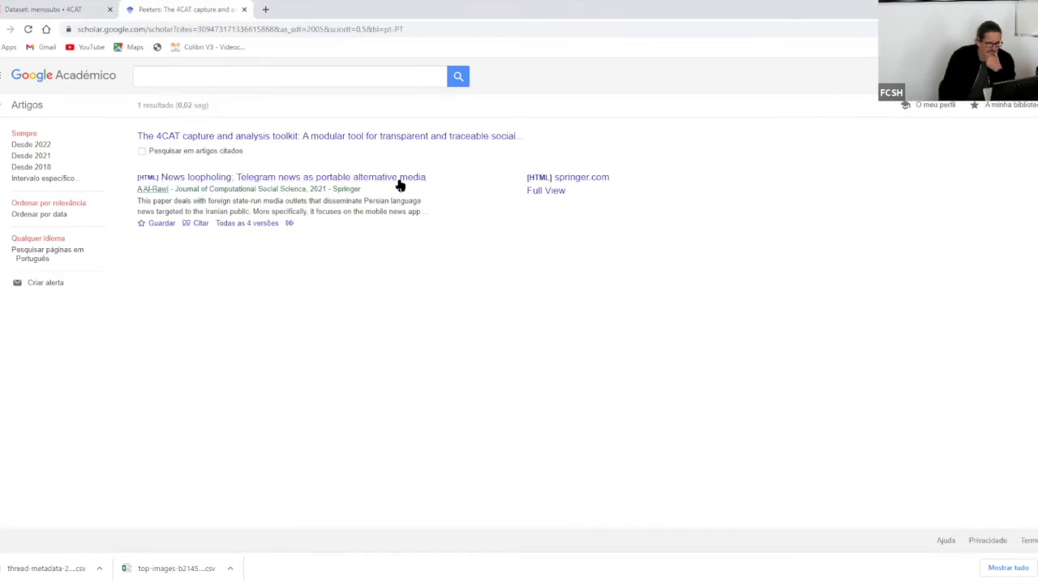
pyautogui.click(9, 28)
# - Search Google for 'oilab' in a new tab and open the Open Intelligence Lab's publications page
pyautogui.click(265, 9)
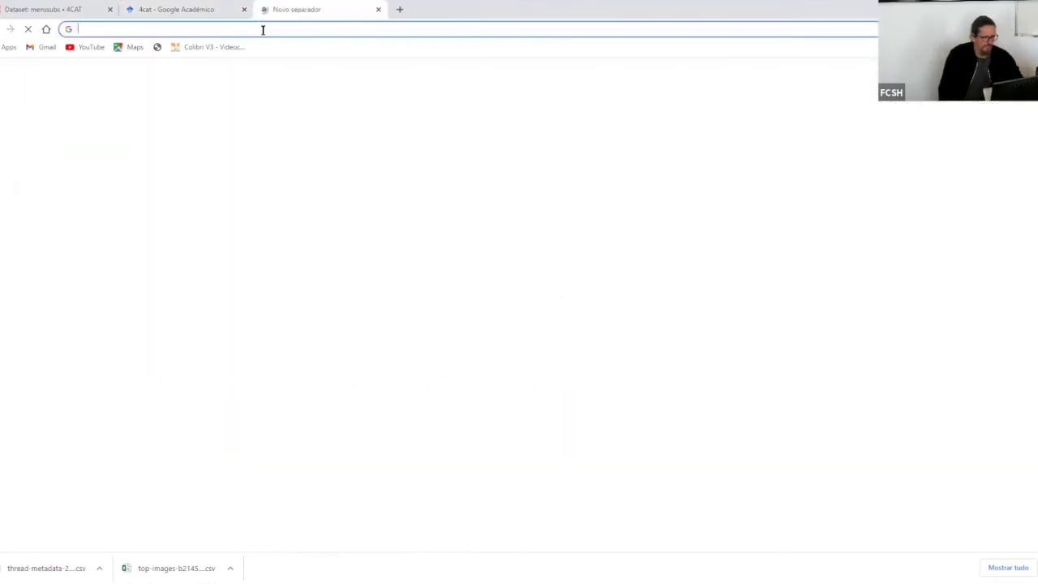
pyautogui.write('oilab')
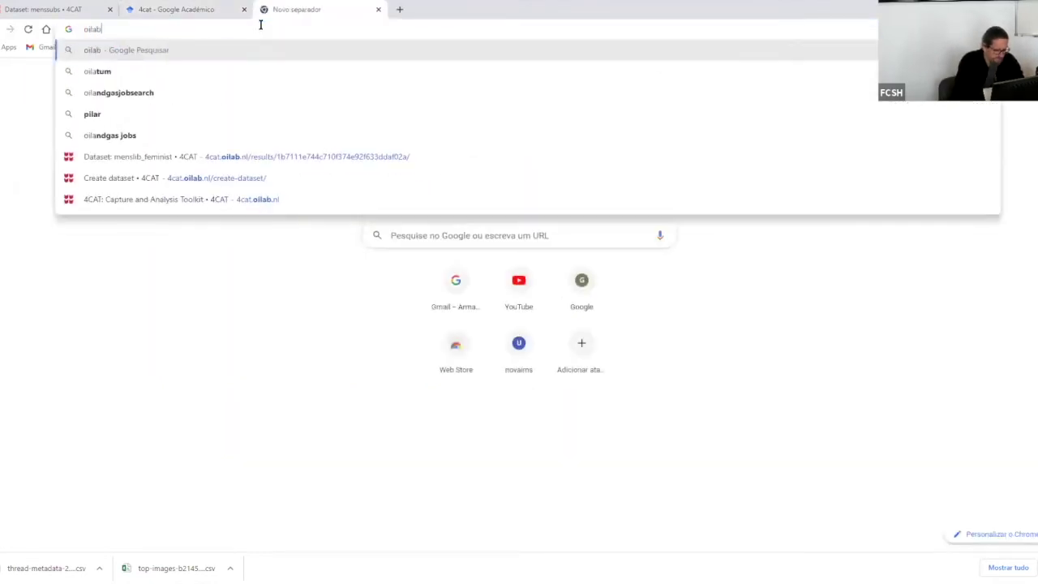
pyautogui.press('Return')
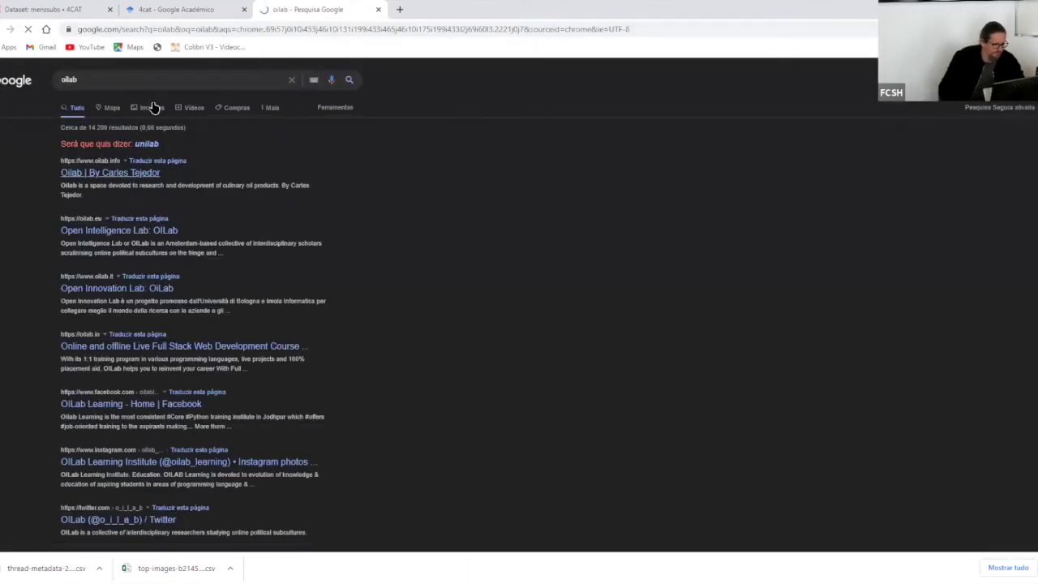
pyautogui.click(84, 235)
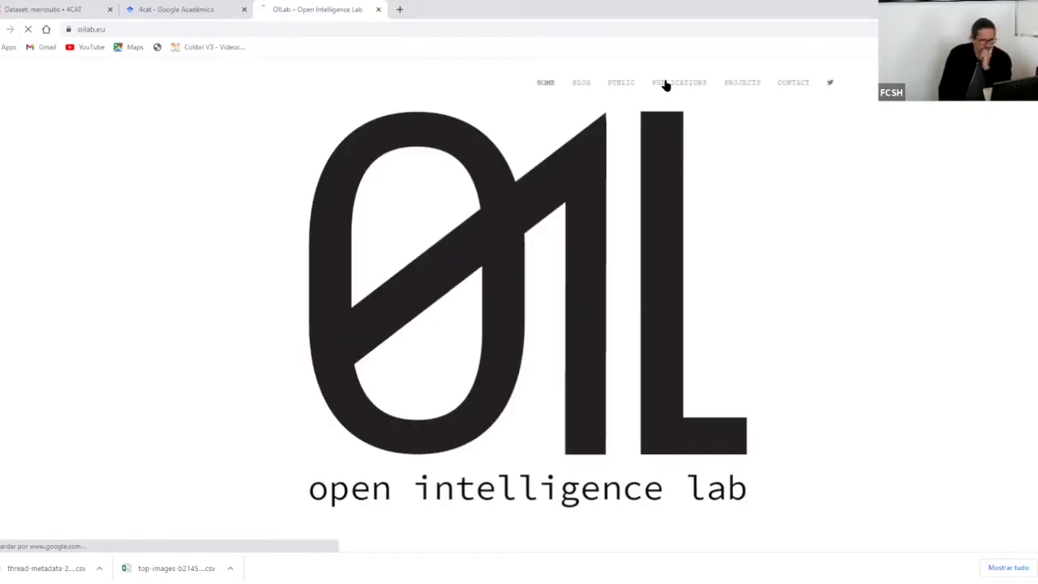
pyautogui.click(666, 83)
# - Read through the publications, highlighting the Internet Hate Machine and Dutch Junk News paper titles
pyautogui.scroll(-3, 651, 144)
pyautogui.scroll(-1, 651, 143)
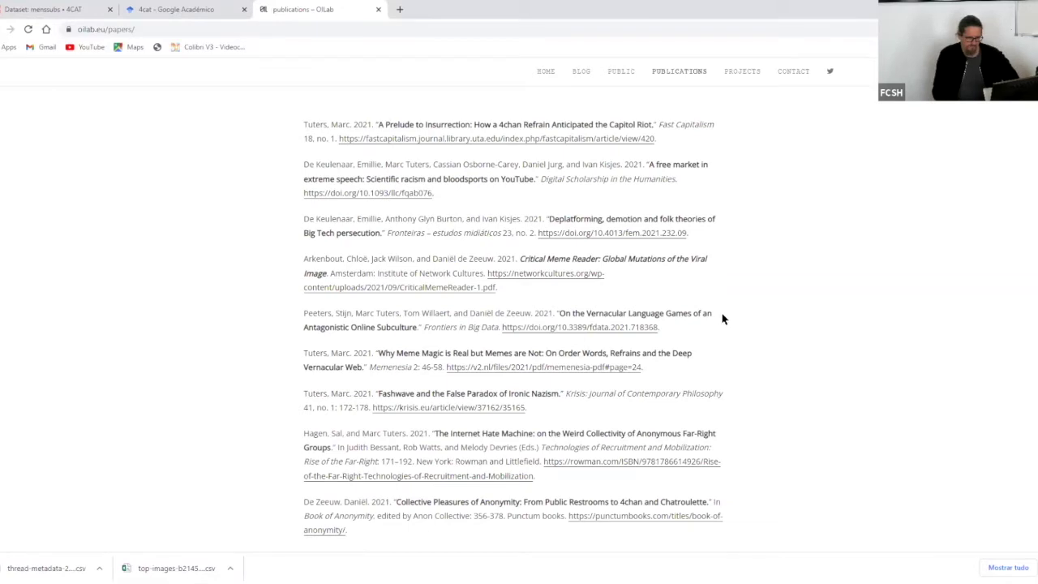
pyautogui.scroll(-2, 724, 316)
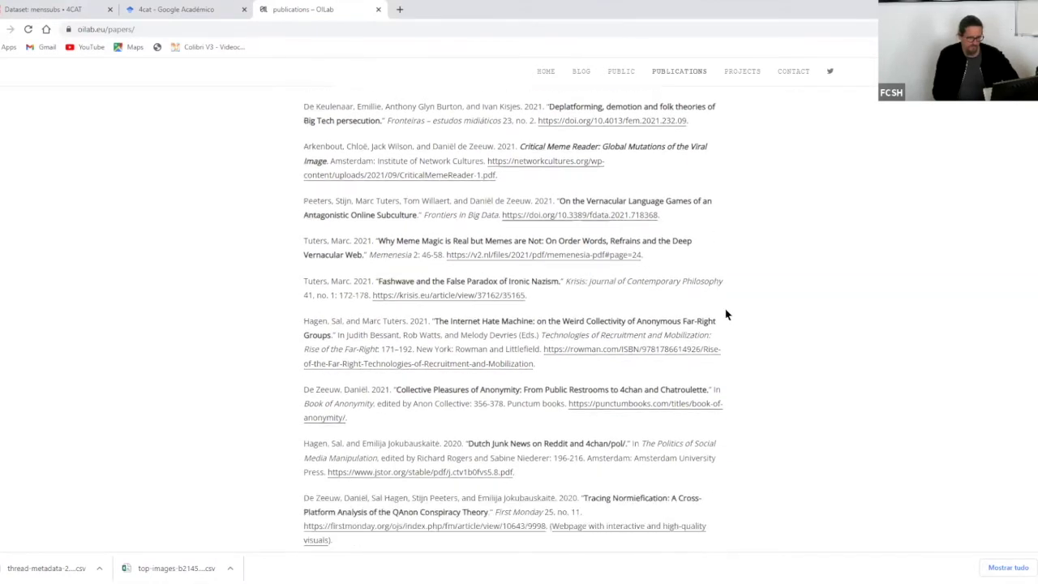
pyautogui.scroll(-2, 725, 313)
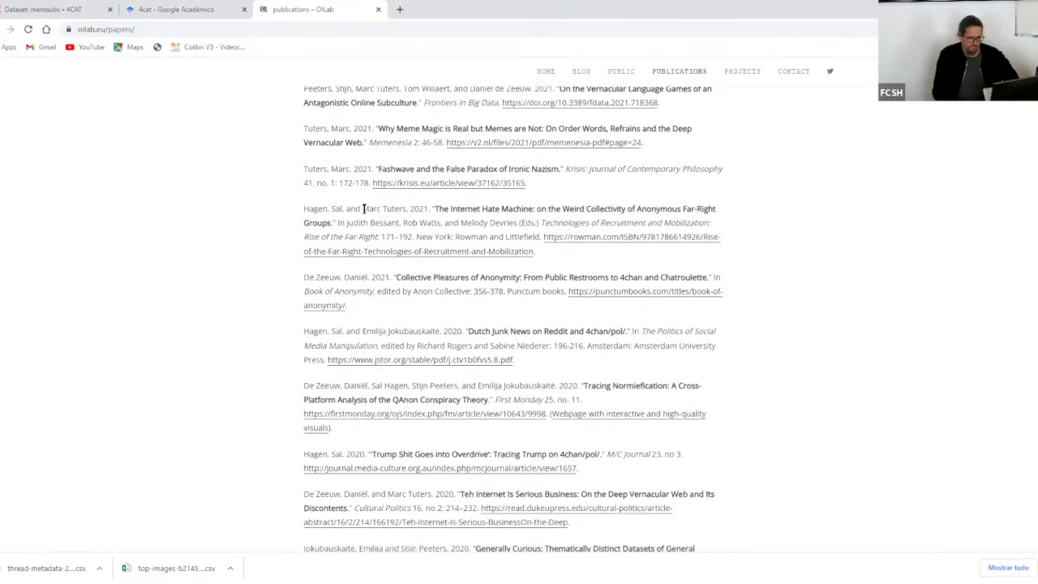
pyautogui.moveTo(431, 210); pyautogui.dragTo(584, 209)
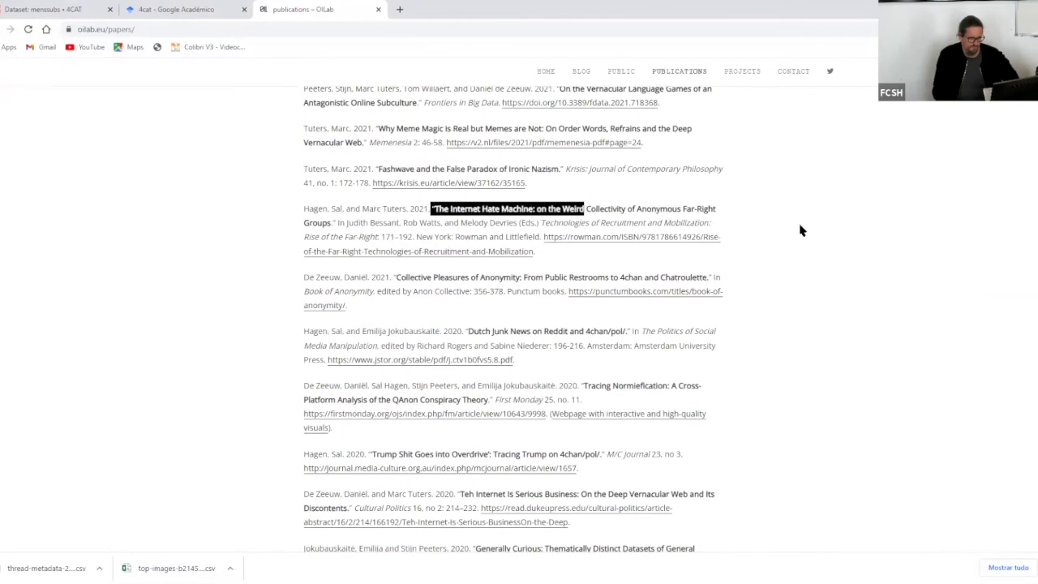
pyautogui.scroll(-1, 801, 229)
pyautogui.scroll(-1, 491, 236)
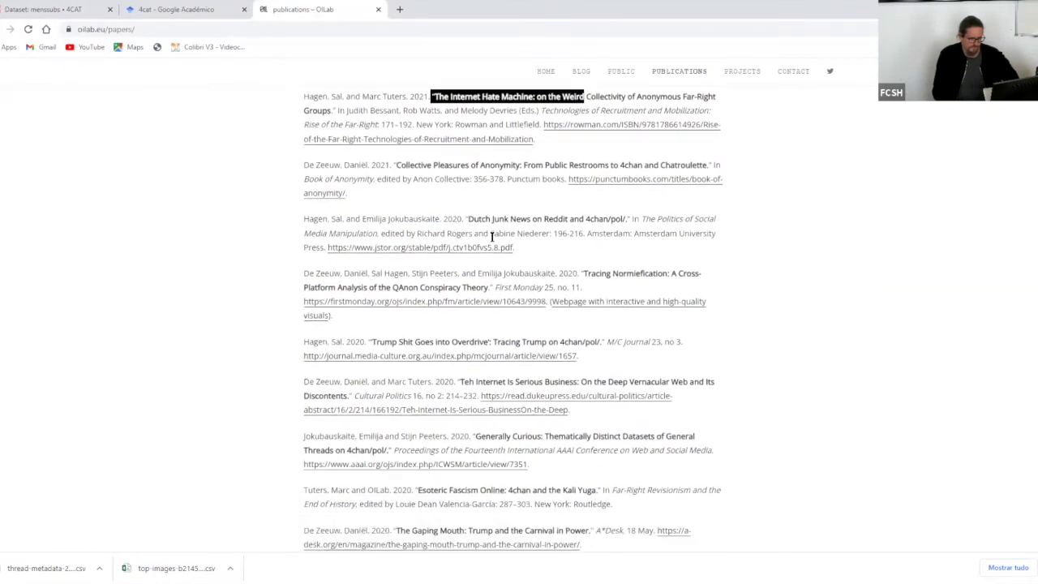
pyautogui.moveTo(464, 219); pyautogui.dragTo(732, 223)
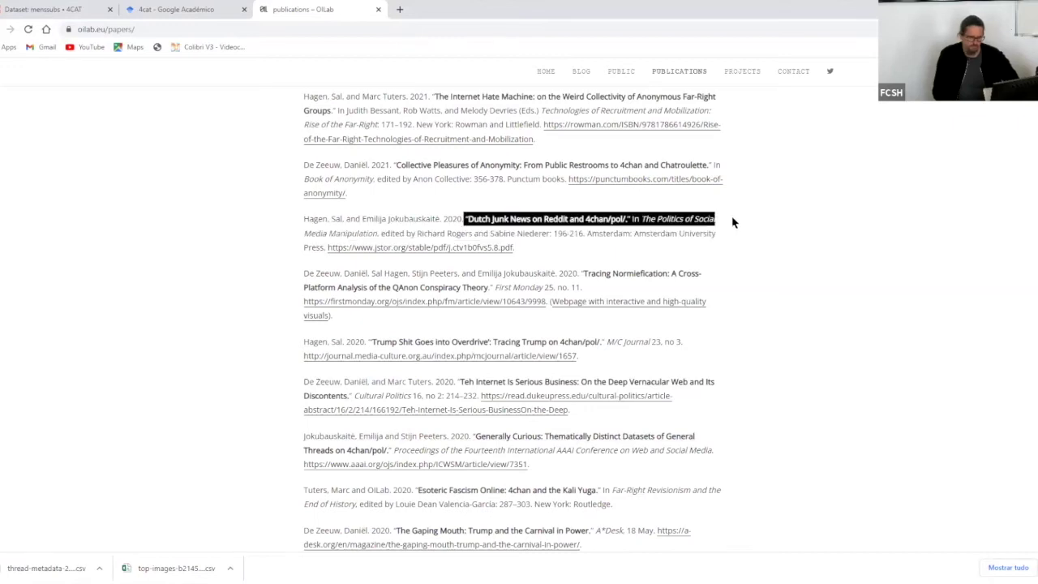
pyautogui.click(732, 222)
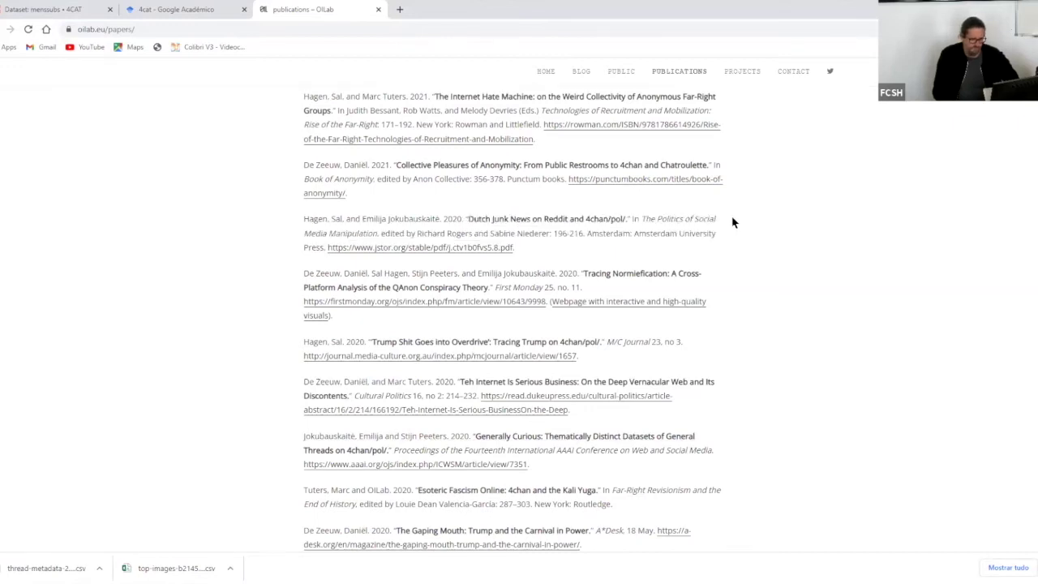
pyautogui.scroll(2, 732, 222)
# - Select and copy the oilab.eu/papers page address
pyautogui.click(144, 28)
pyautogui.moveTo(167, 28); pyautogui.dragTo(14, 29)
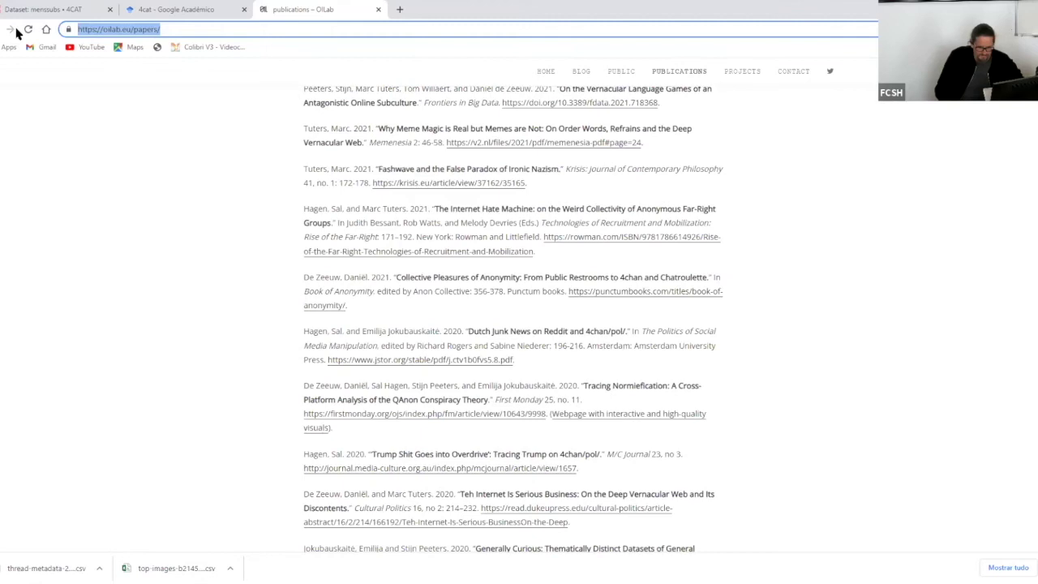
pyautogui.hotkey('alt', 'Tab')
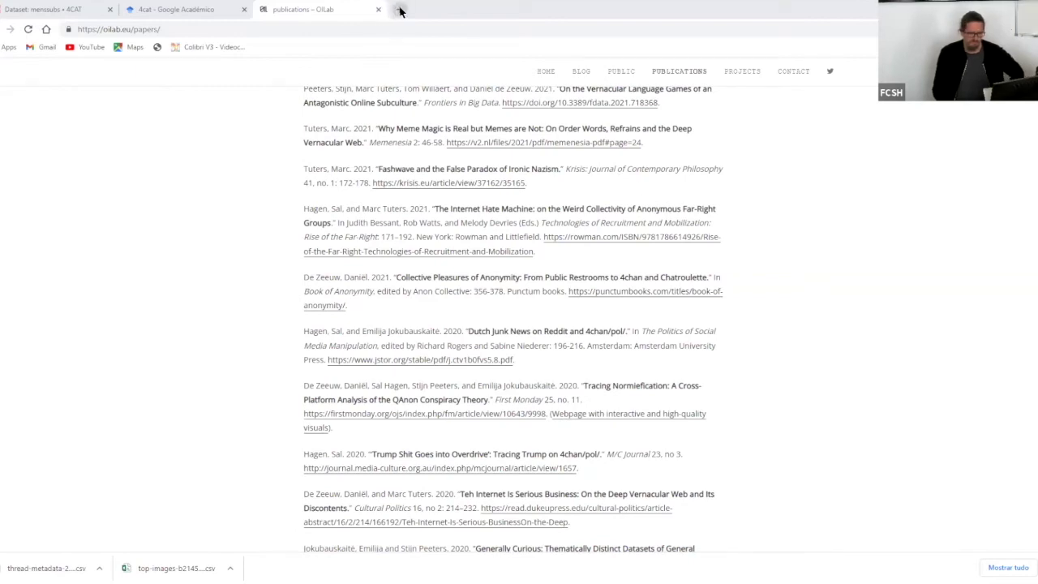
# - Search Google for '4cat github' in a new tab and browse the digitalmethodsinitiative/4cat open issues
pyautogui.click(400, 10)
pyautogui.write('4')
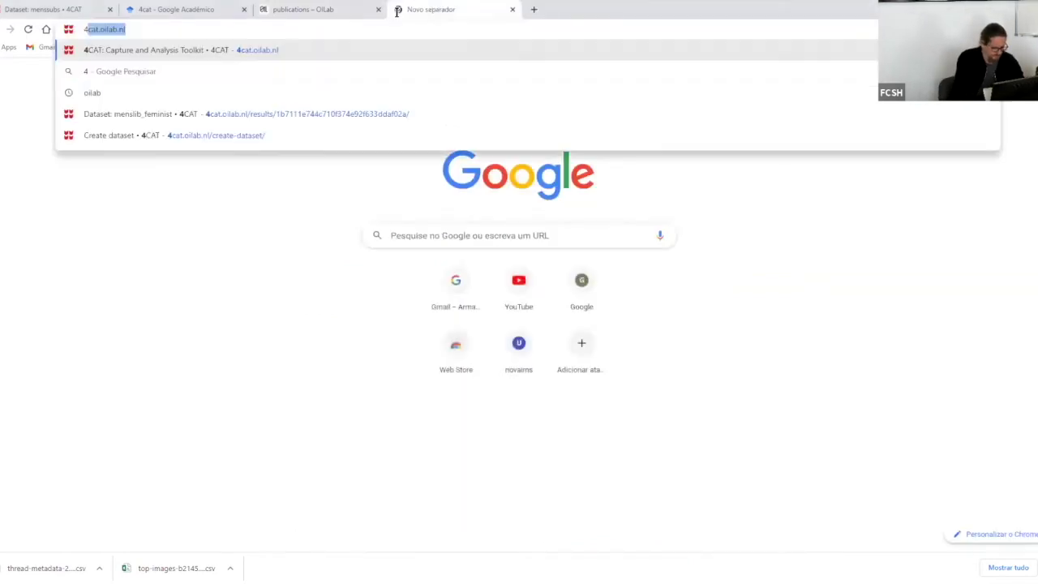
pyautogui.write('cat')
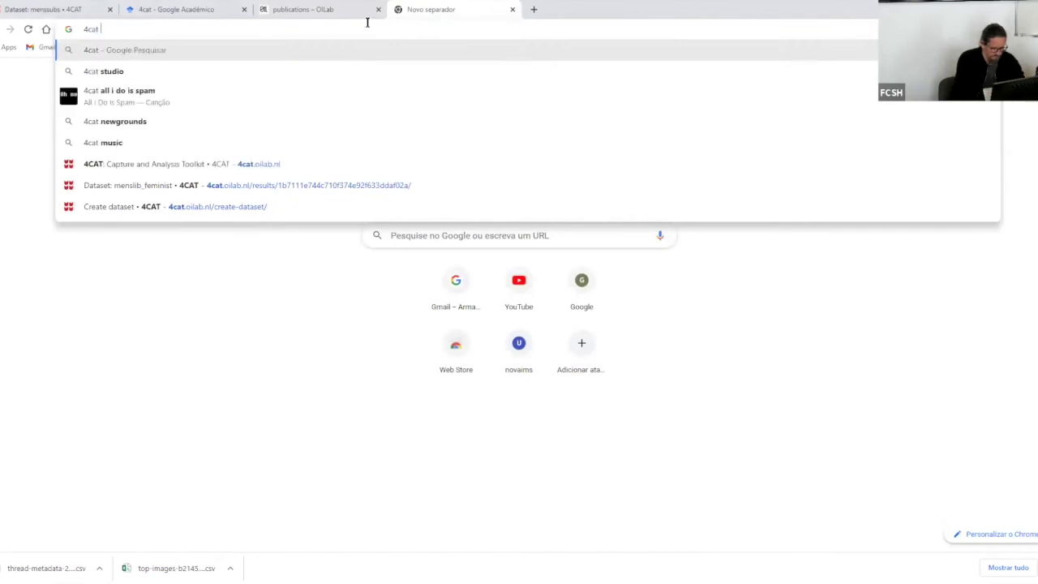
pyautogui.write('thub')
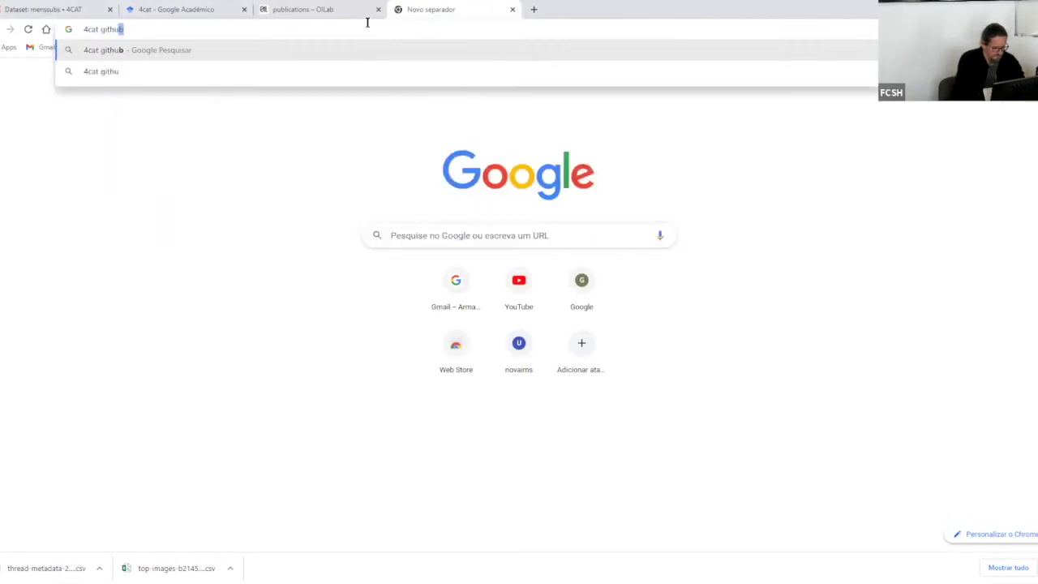
pyautogui.press('Return')
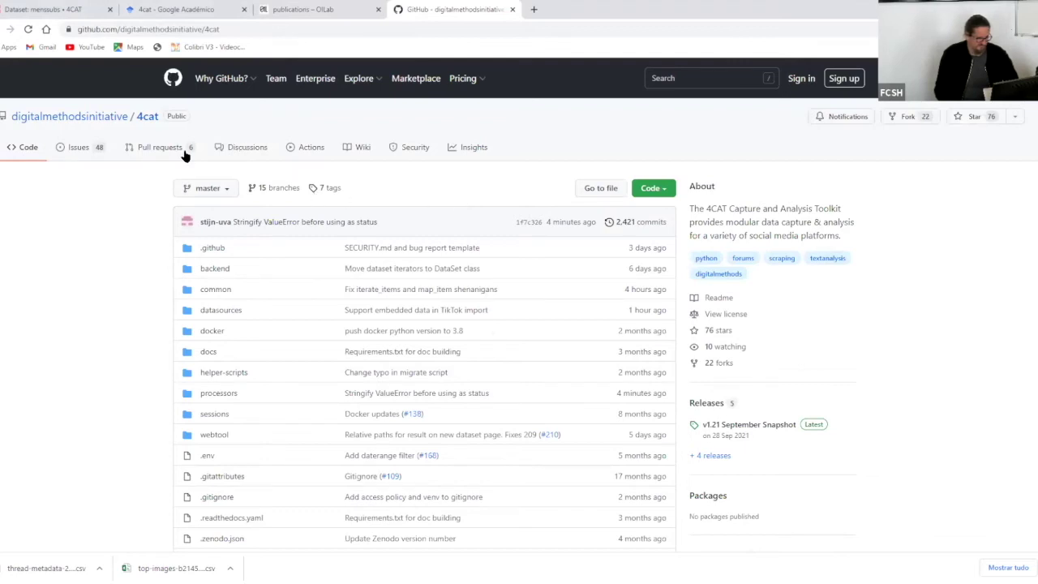
pyautogui.click(78, 147)
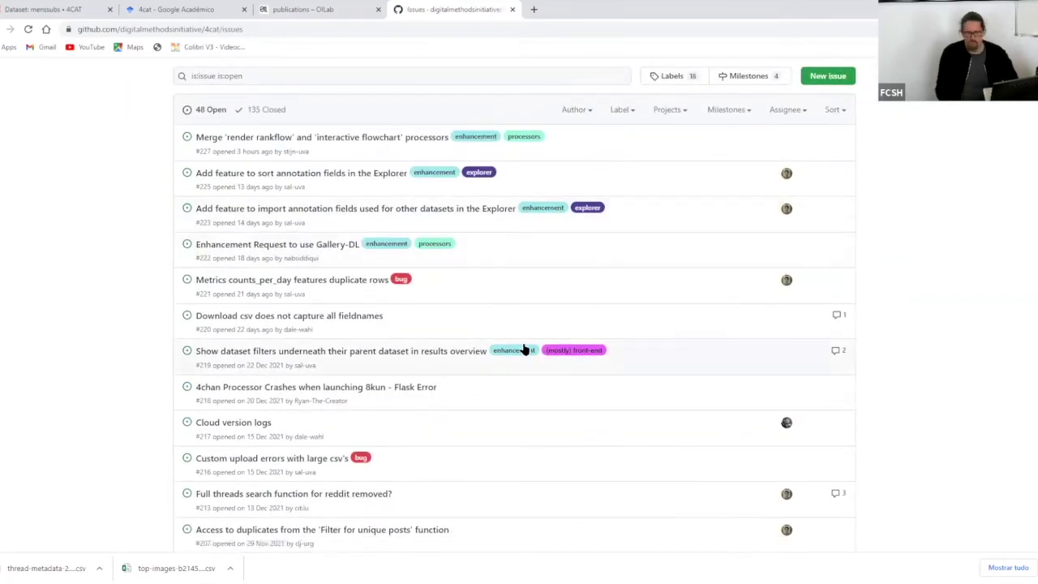
pyautogui.scroll(-2, 278, 313)
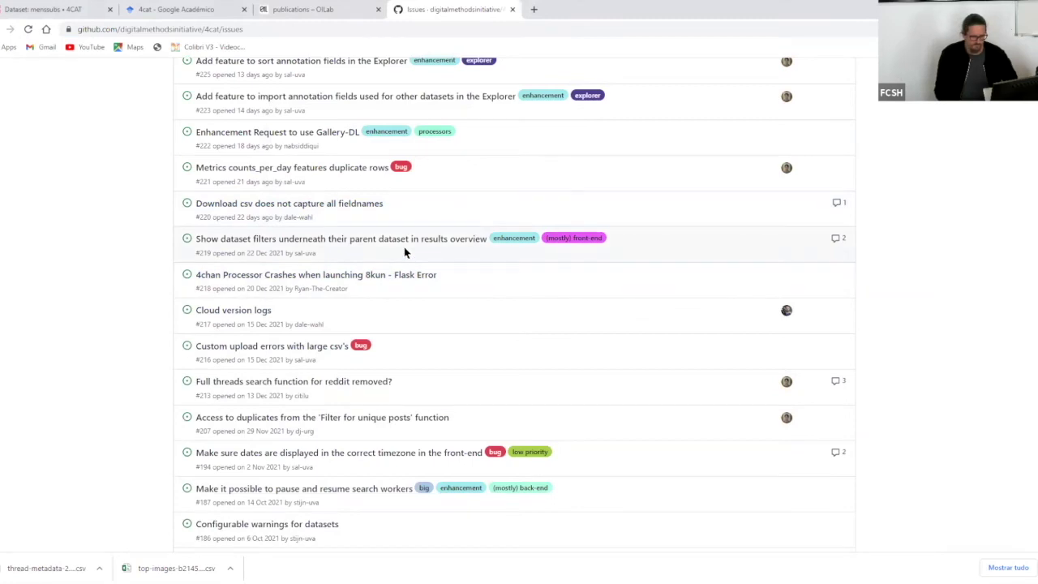
pyautogui.scroll(3, 404, 249)
pyautogui.scroll(-2, 404, 250)
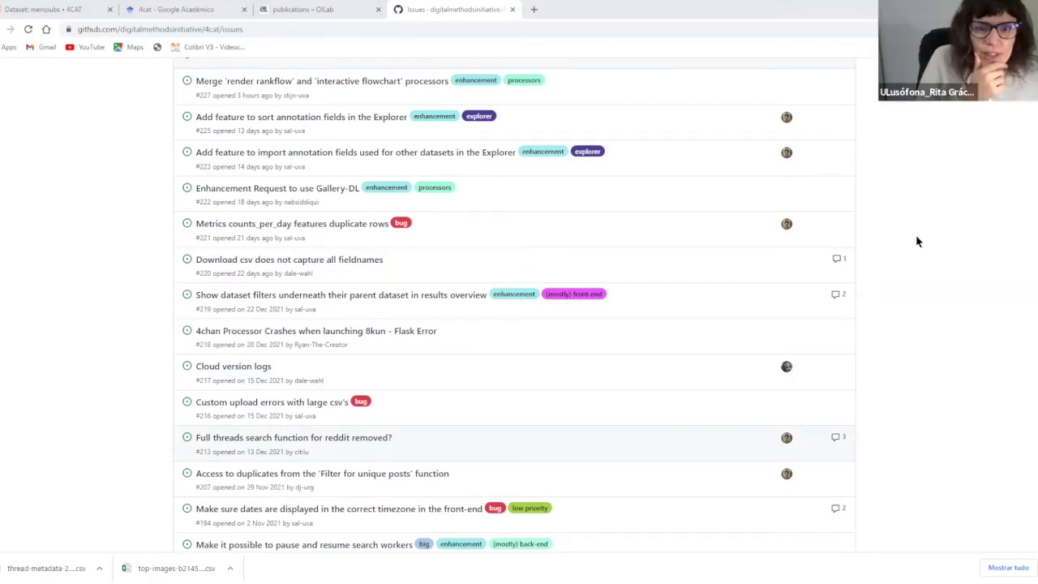
# - Return from the menssubs dataset to the 4CAT dataset list and show favourites only
pyautogui.click(69, 10)
pyautogui.scroll(-3, 566, 267)
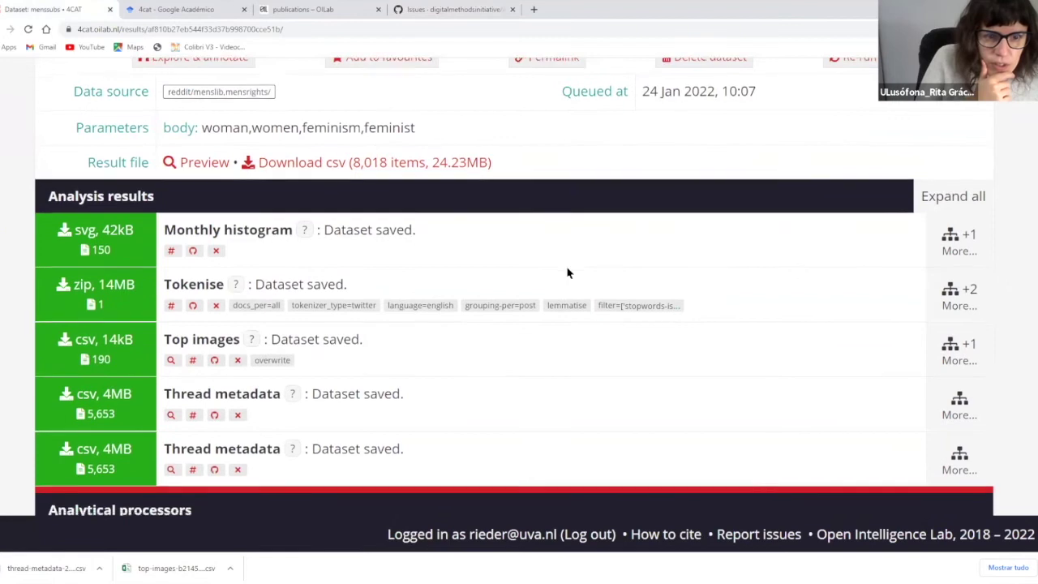
pyautogui.scroll(3, 568, 273)
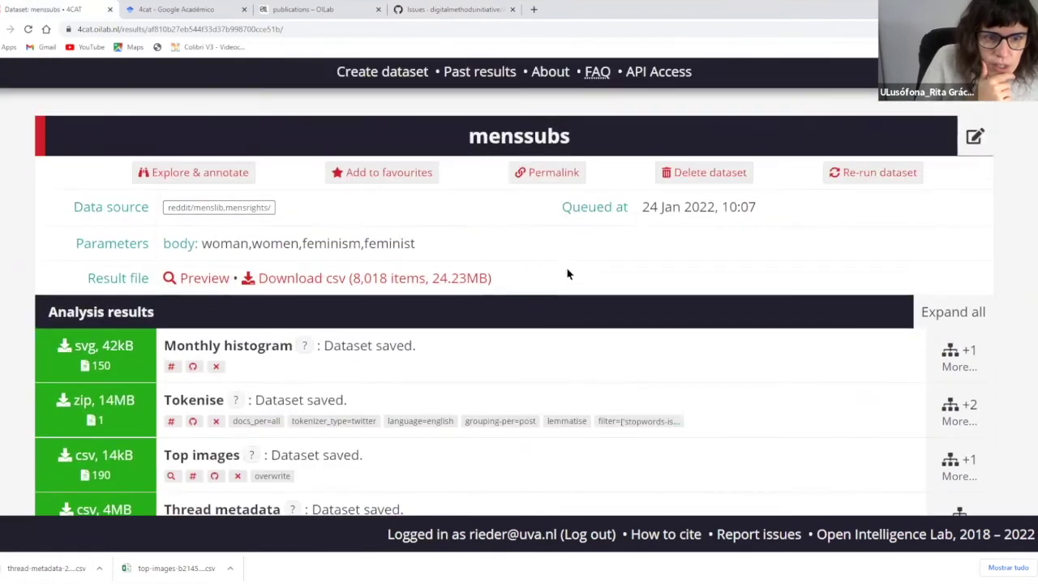
pyautogui.scroll(-2, 544, 261)
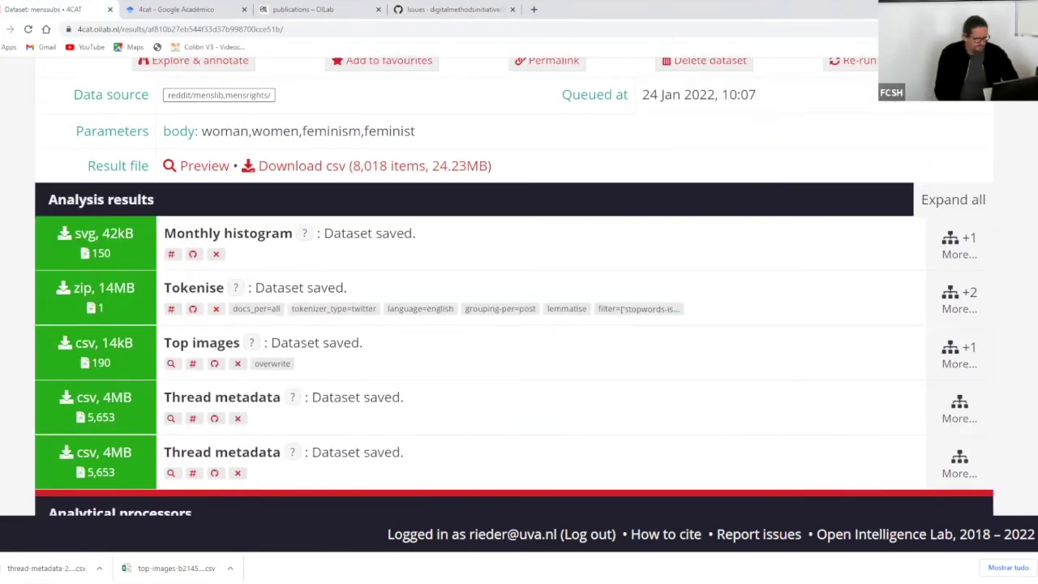
pyautogui.hotkey('alt', 'Left')
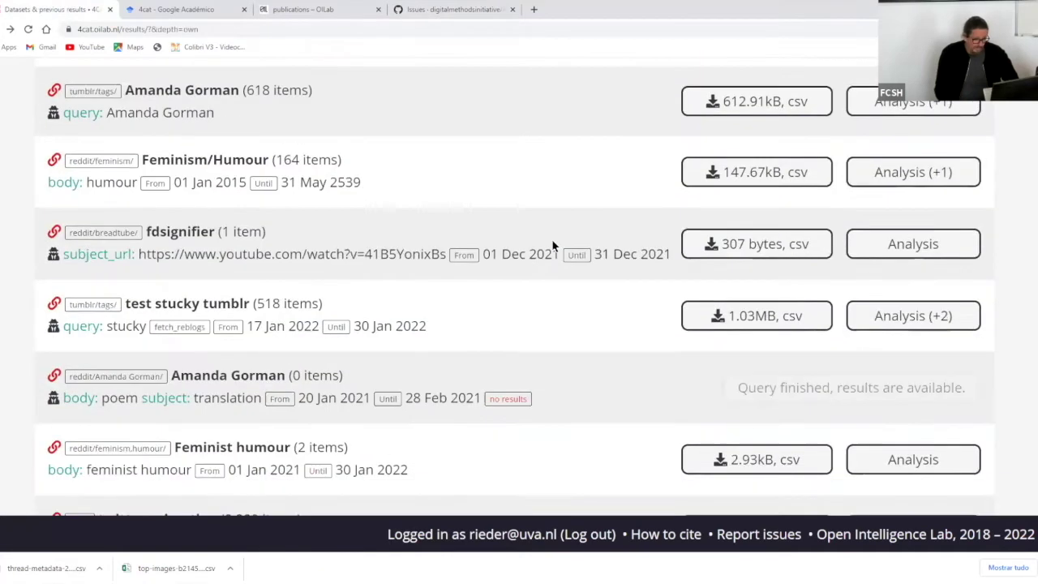
pyautogui.scroll(-6, 552, 246)
pyautogui.scroll(-1, 552, 245)
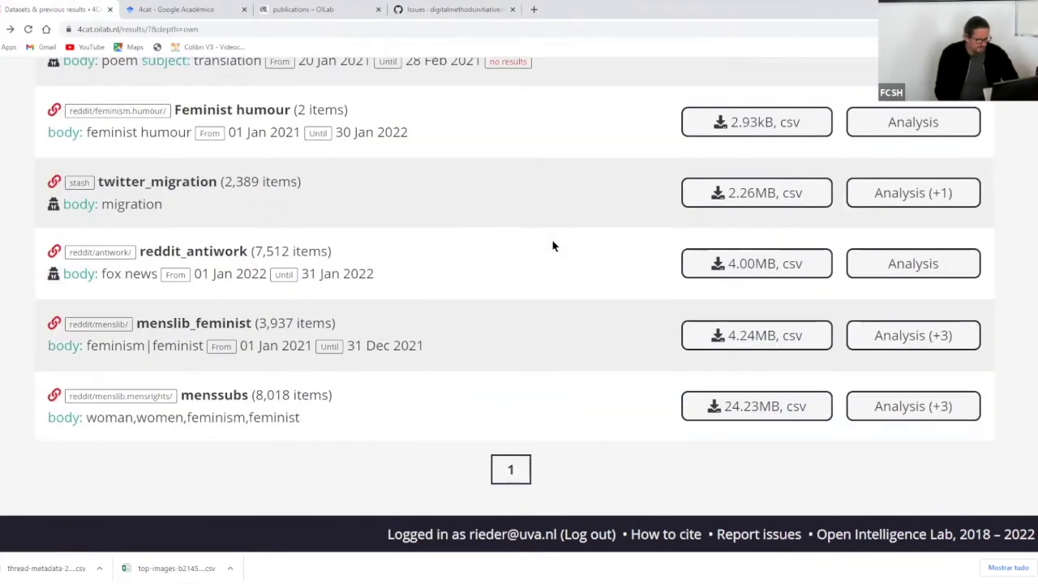
pyautogui.scroll(10, 560, 236)
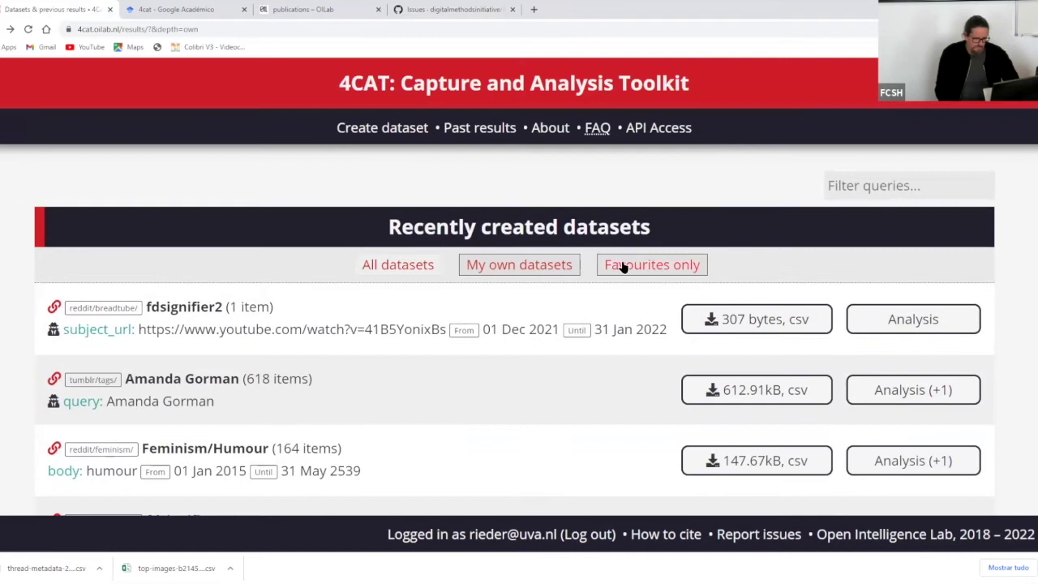
pyautogui.click(628, 265)
pyautogui.scroll(-1, 665, 251)
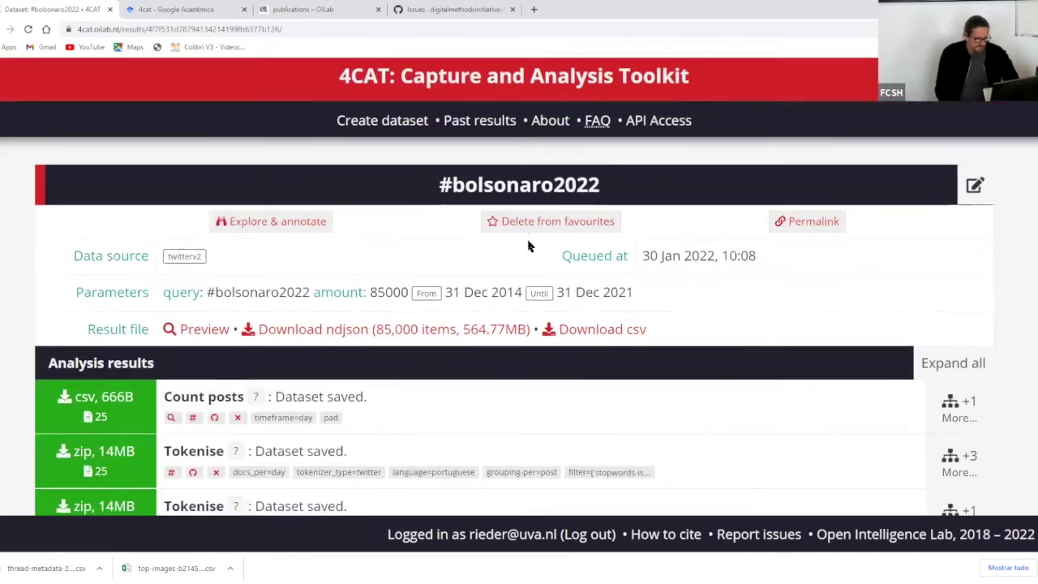
# - Run Top images on #bolsonaro2022 with 'Add extracted image URLs to dataset file' enabled
pyautogui.scroll(-17, 528, 243)
pyautogui.scroll(-12, 528, 241)
pyautogui.scroll(-2, 527, 241)
pyautogui.click(95, 288)
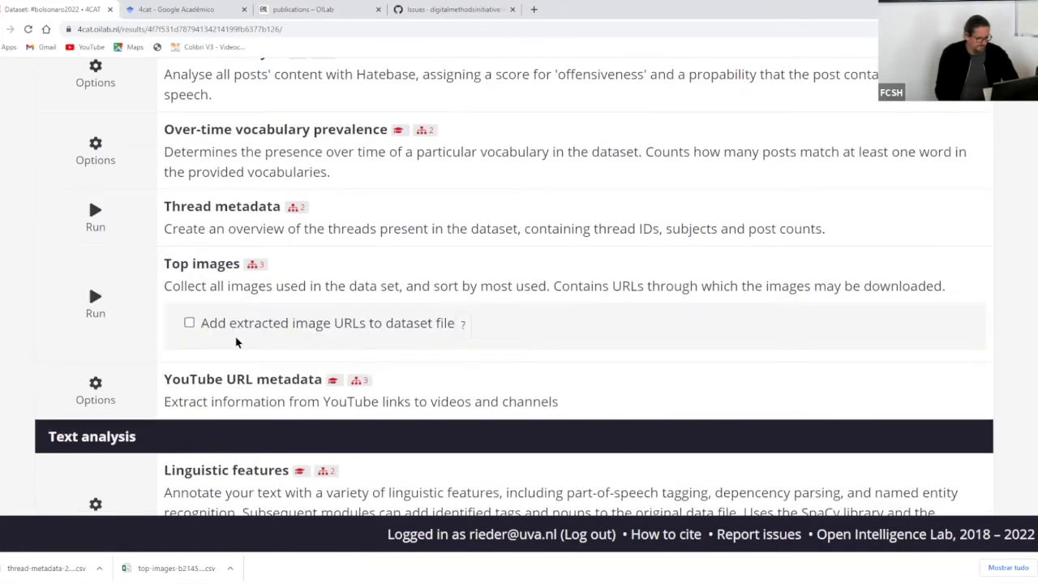
pyautogui.click(201, 323)
pyautogui.click(95, 298)
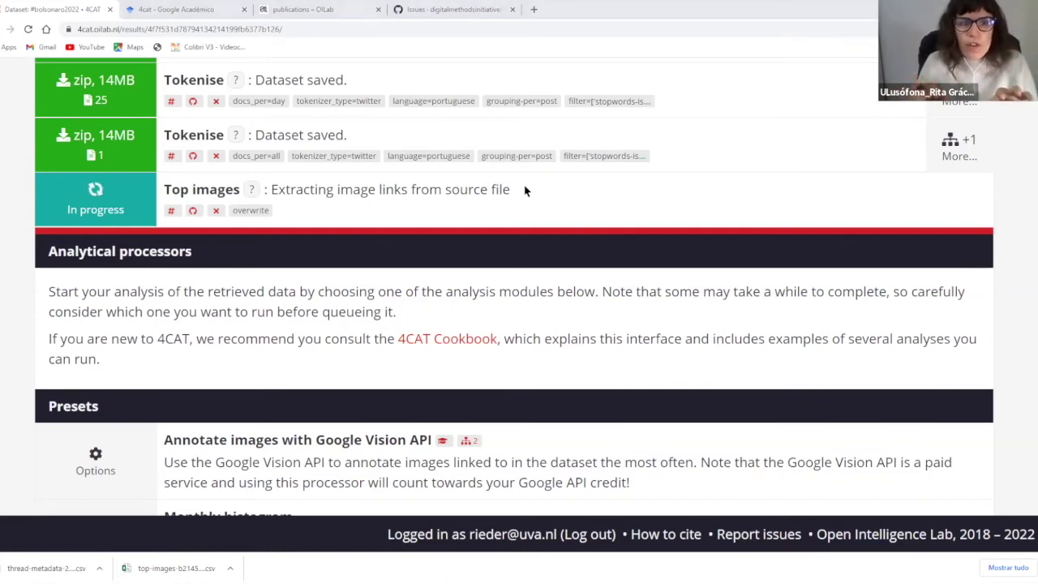
pyautogui.scroll(2, 456, 188)
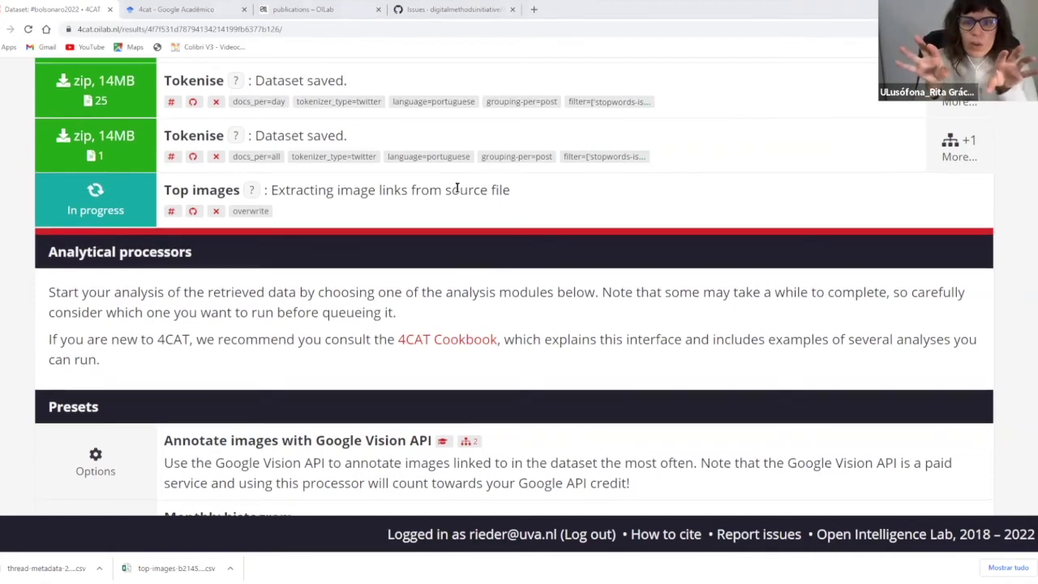
pyautogui.scroll(2, 454, 187)
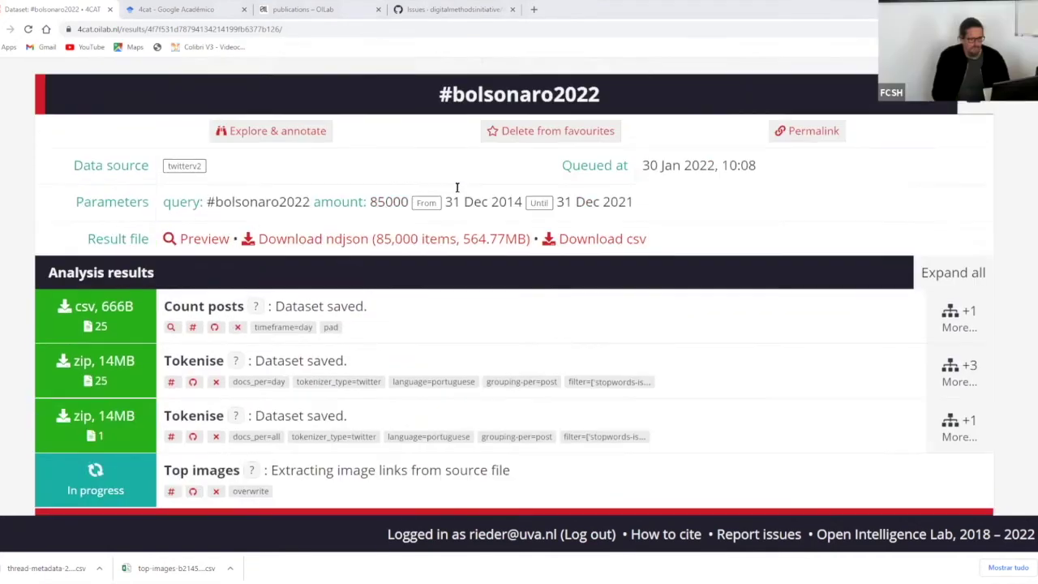
pyautogui.scroll(-3, 319, 138)
pyautogui.scroll(1, 207, 113)
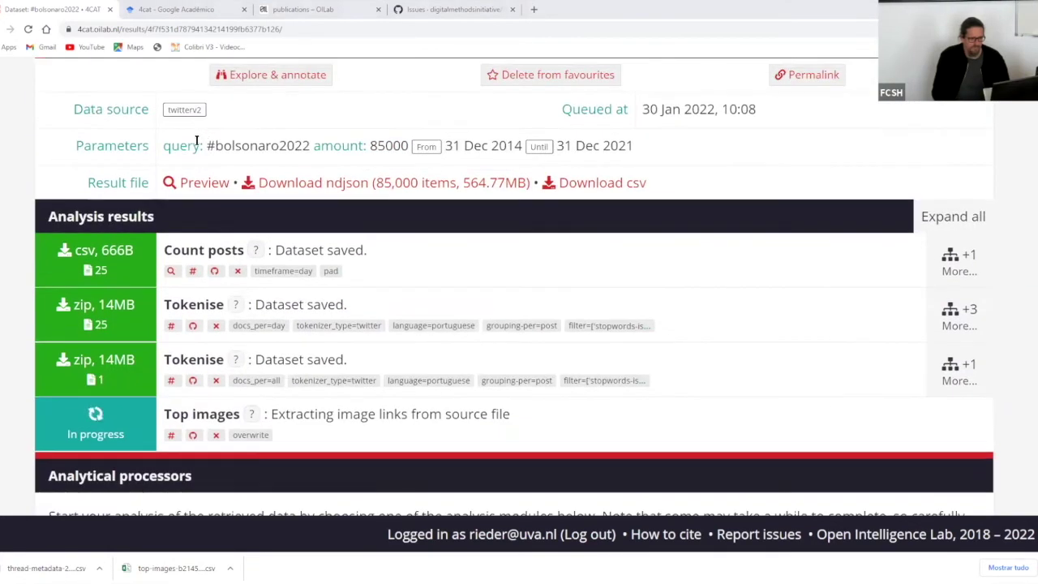
pyautogui.click(169, 183)
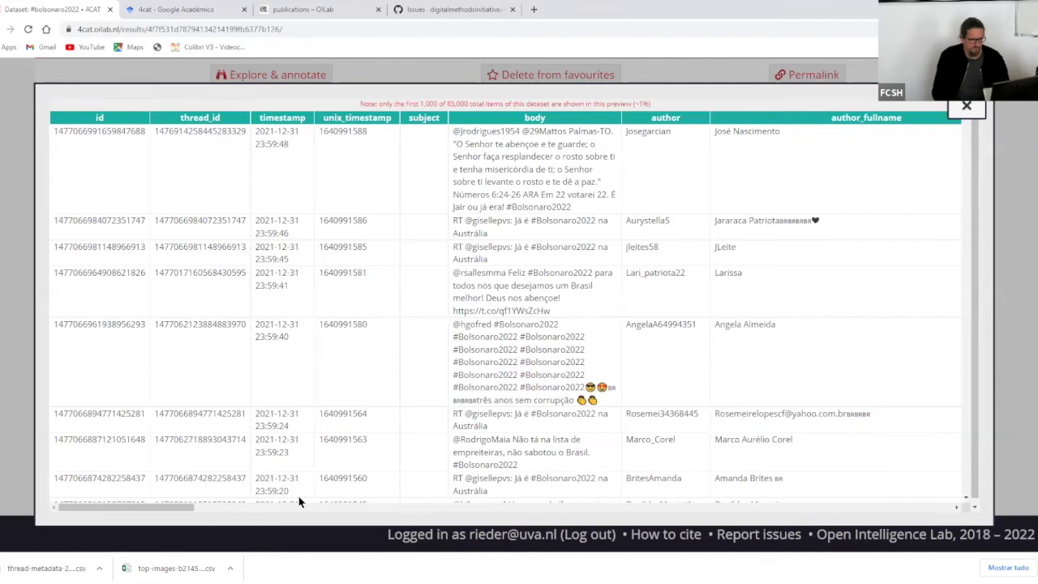
pyautogui.moveTo(153, 506); pyautogui.dragTo(732, 511)
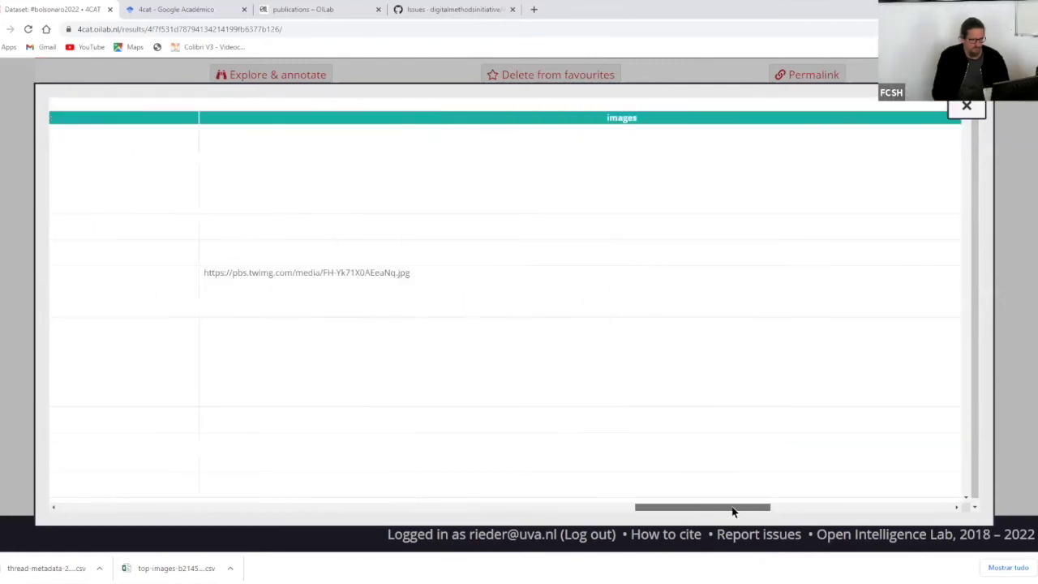
pyautogui.moveTo(223, 273); pyautogui.dragTo(438, 288)
pyautogui.moveTo(665, 507); pyautogui.dragTo(75, 497)
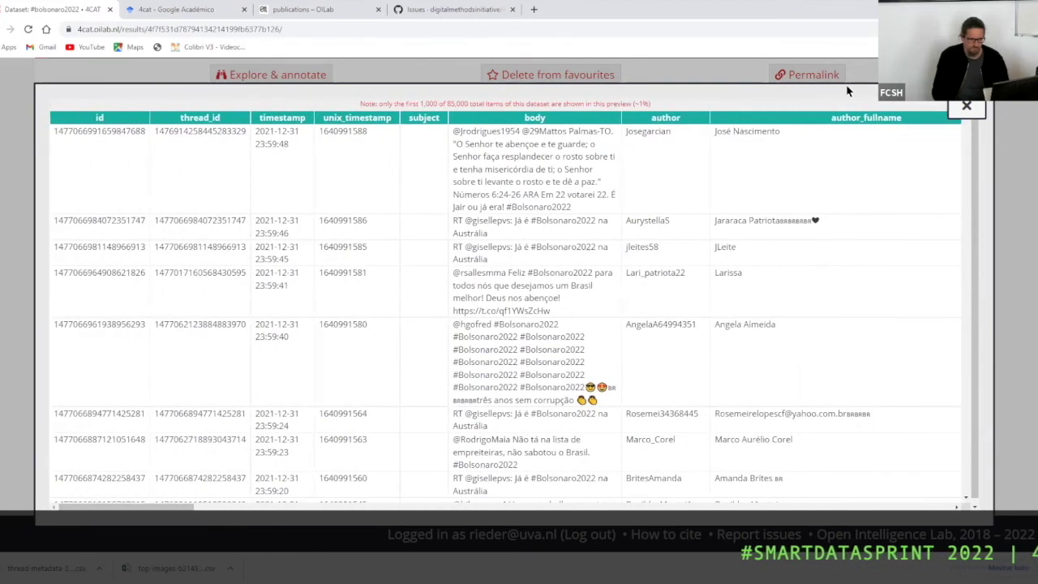
pyautogui.hscroll(5, 155, 508)
pyautogui.hscroll(-5, 718, 197)
pyautogui.click(966, 108)
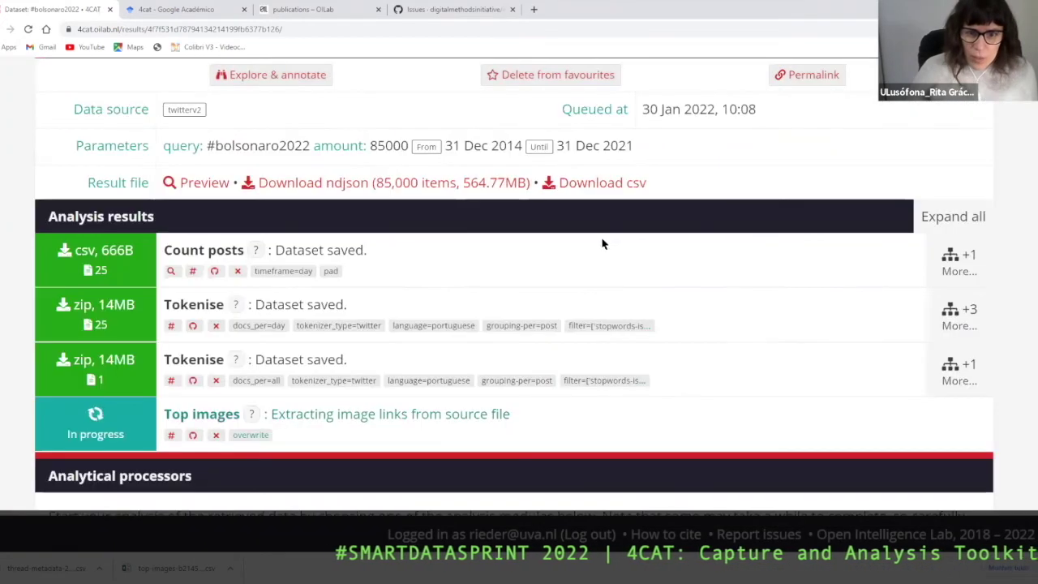
pyautogui.scroll(-1, 635, 257)
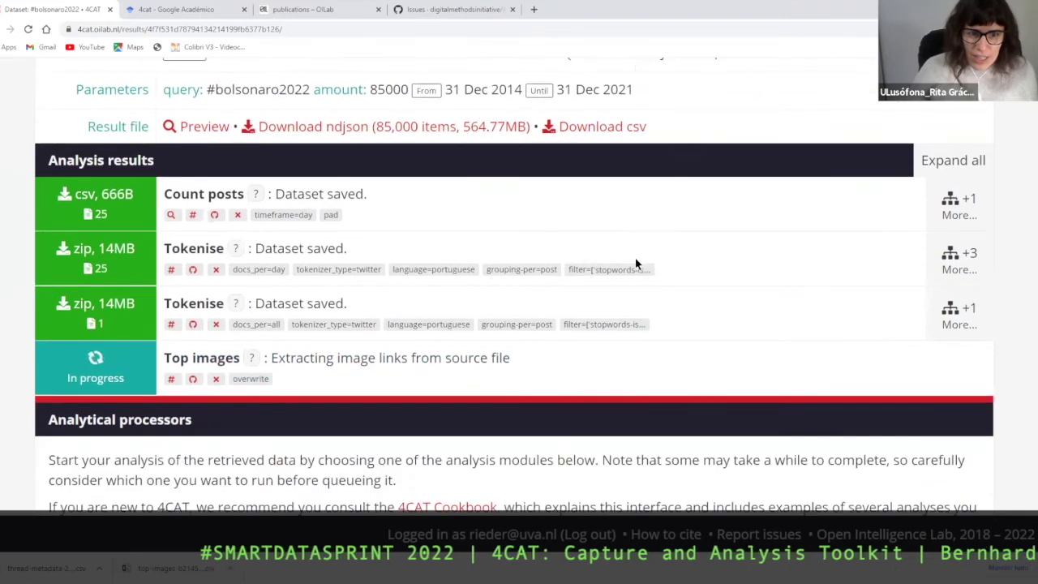
pyautogui.scroll(-1, 634, 257)
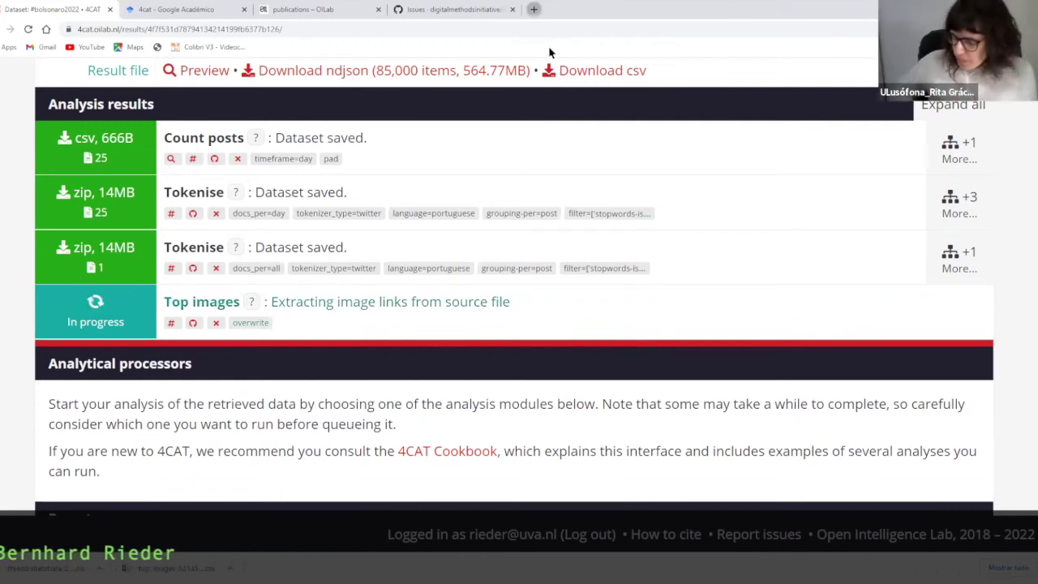
pyautogui.click(534, 9)
# - Search Google for 'twitter api academic research' and open the Twitter API for Academic Research page
pyautogui.click(533, 27)
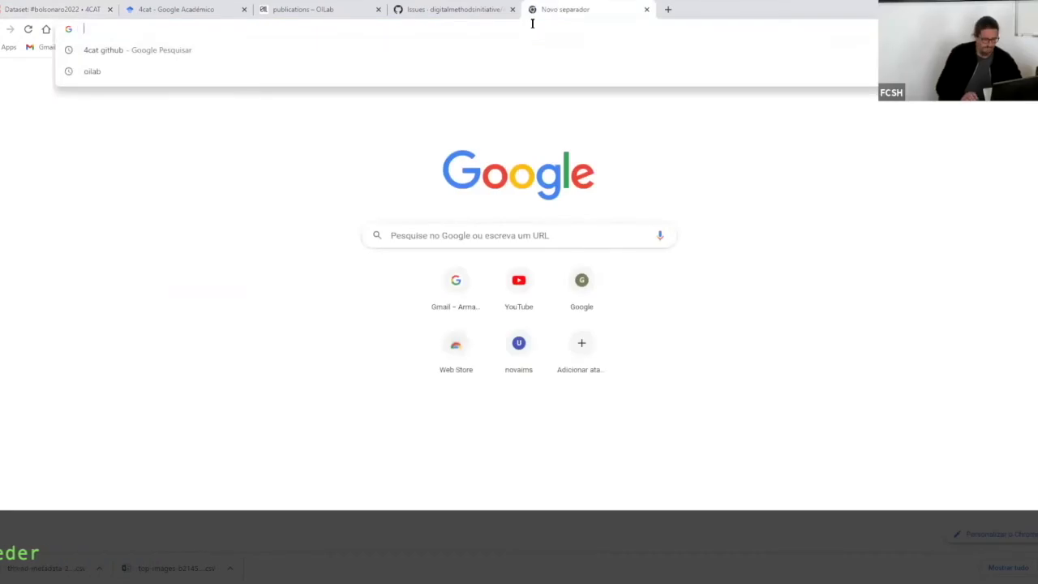
pyautogui.write('twitter ')
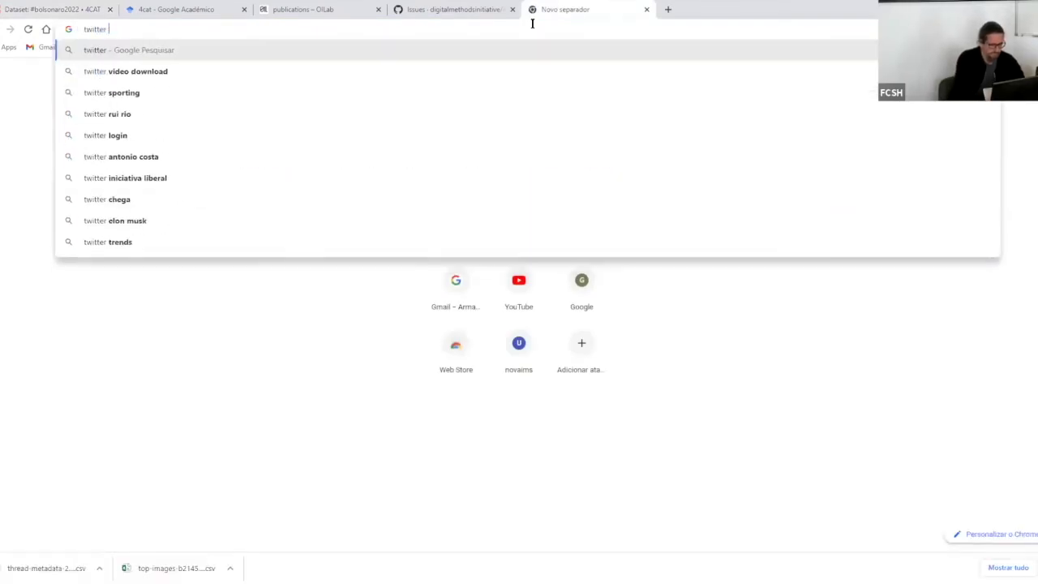
pyautogui.write('api ac')
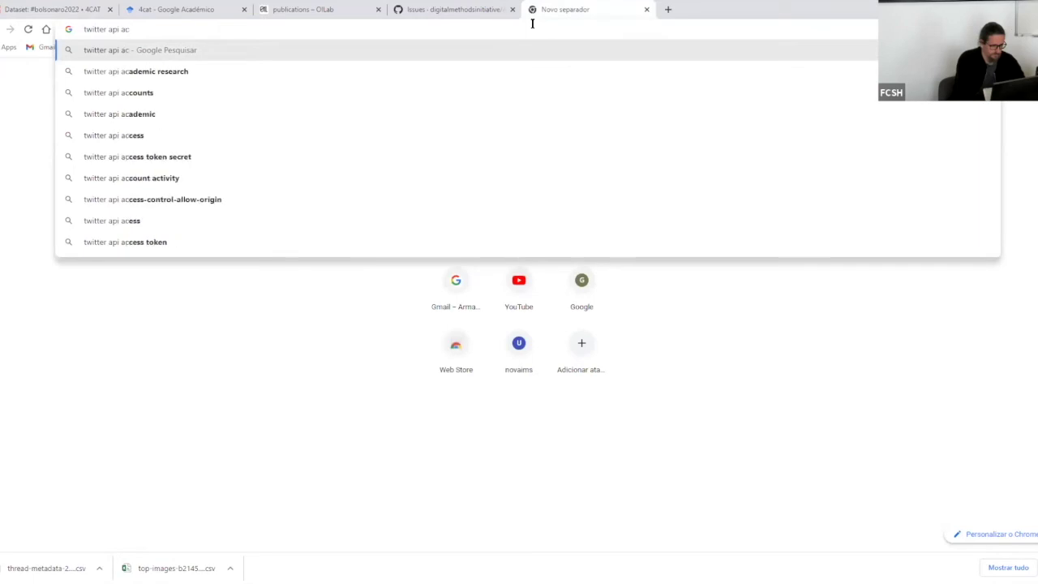
pyautogui.press('Down')
pyautogui.press('Return')
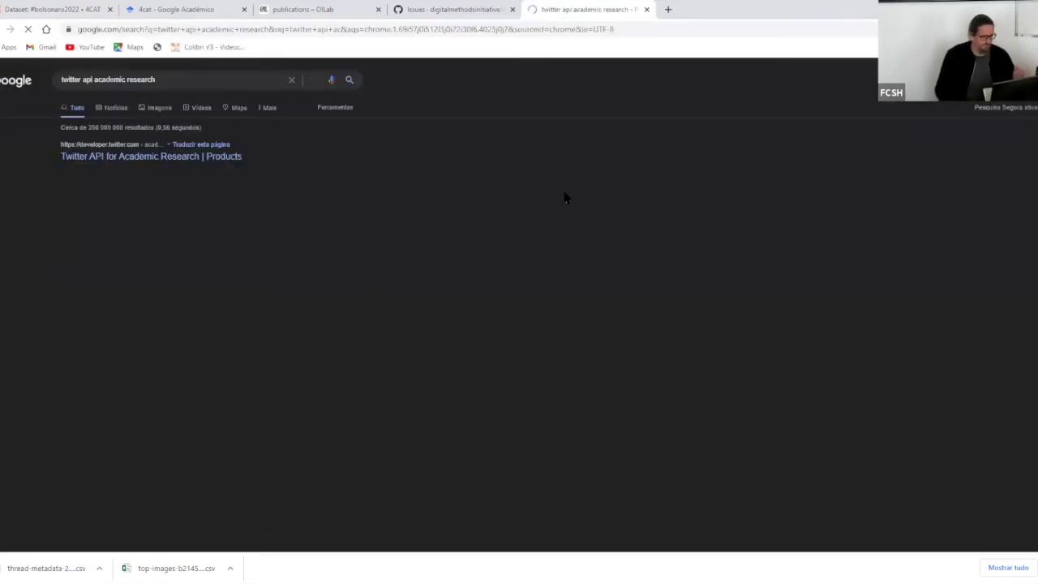
pyautogui.click(184, 161)
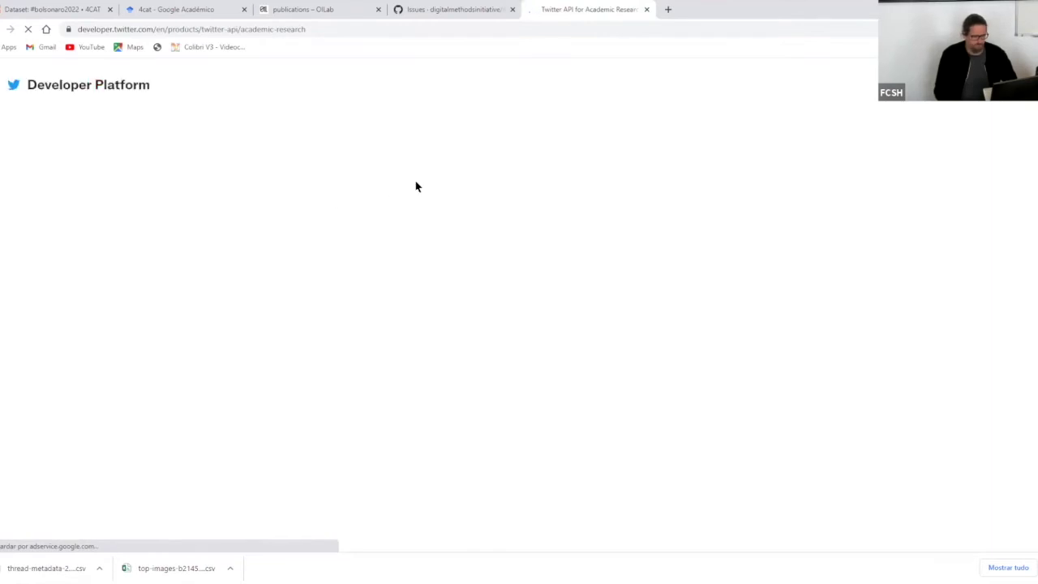
# - Accept Twitter's cookie and third-party cookie notices, then scroll through the Academic Research page
pyautogui.scroll(-3, 519, 278)
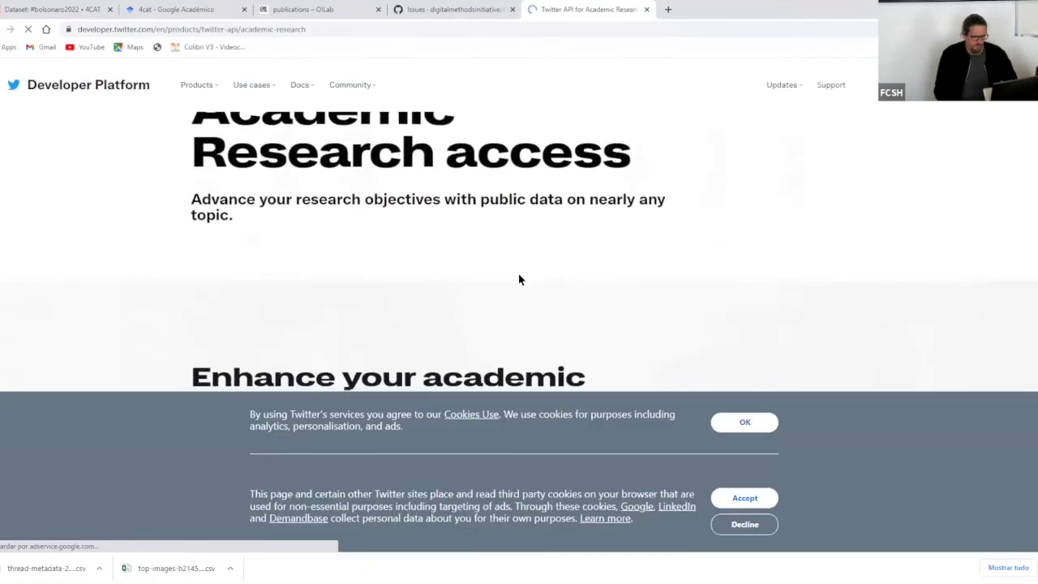
pyautogui.click(743, 422)
pyautogui.click(745, 496)
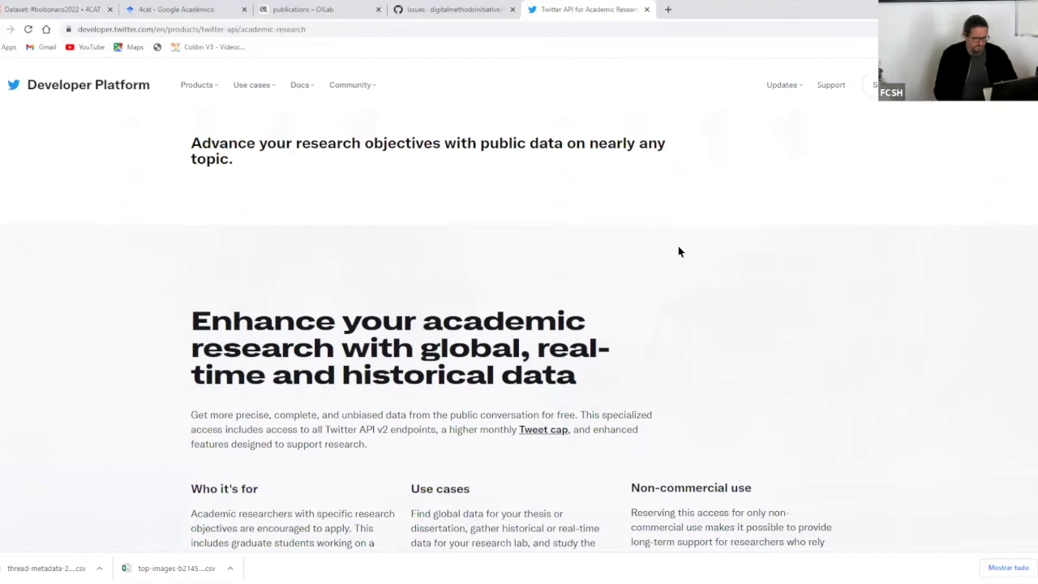
pyautogui.scroll(-5, 678, 250)
pyautogui.scroll(7, 679, 252)
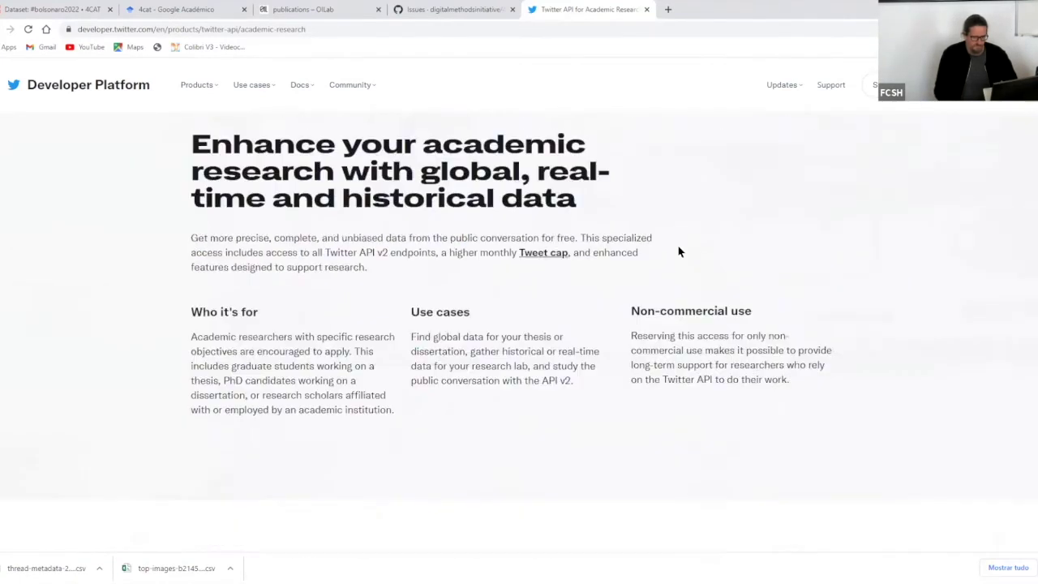
pyautogui.scroll(-10, 679, 252)
pyautogui.scroll(-10, 679, 251)
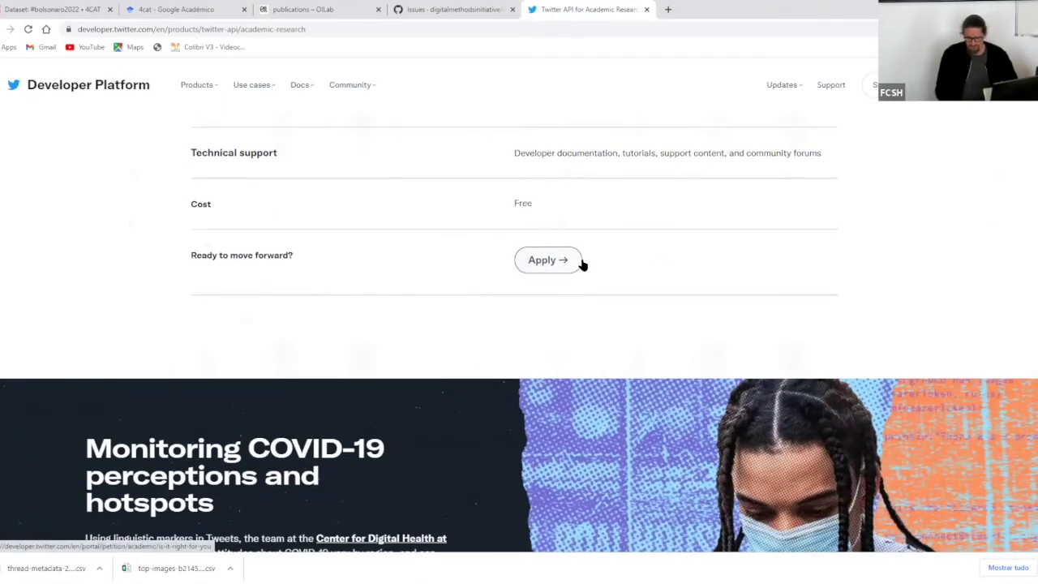
pyautogui.scroll(4, 581, 265)
pyautogui.scroll(10, 581, 258)
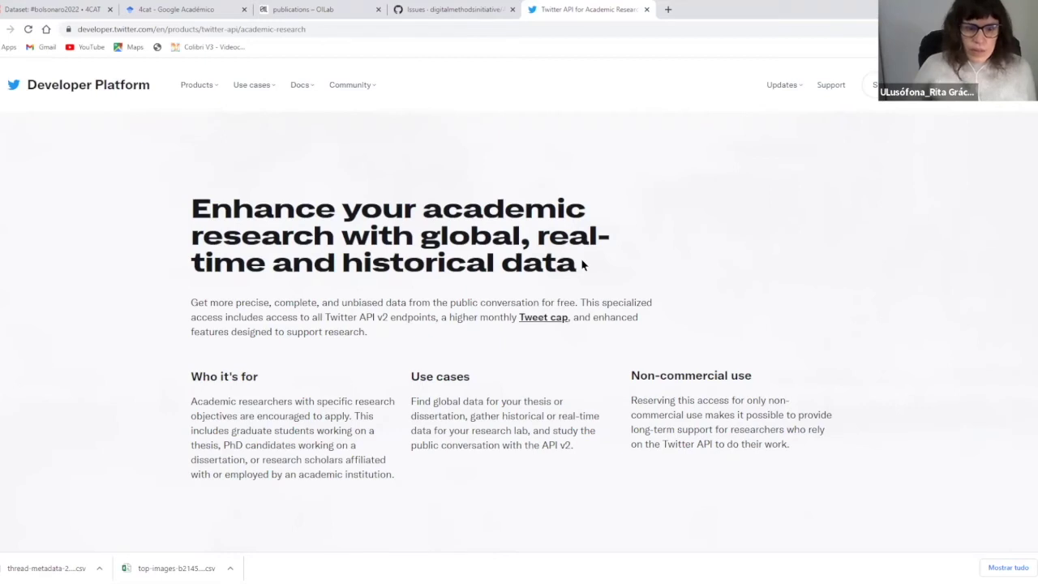
# - Scroll through the Academic Research eligibility details, then start a new browser tab
pyautogui.scroll(-1, 612, 285)
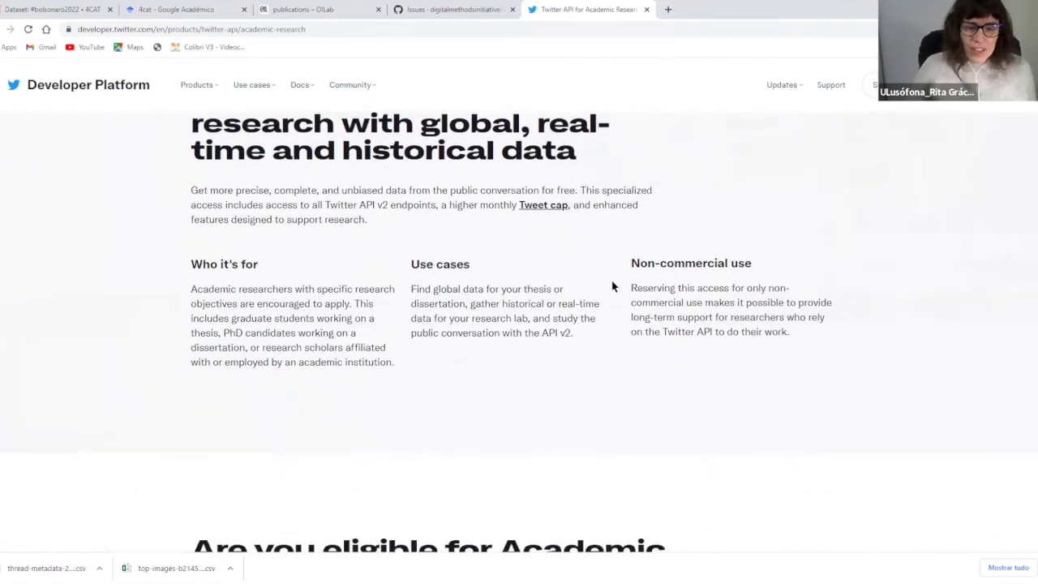
pyautogui.scroll(-1, 612, 286)
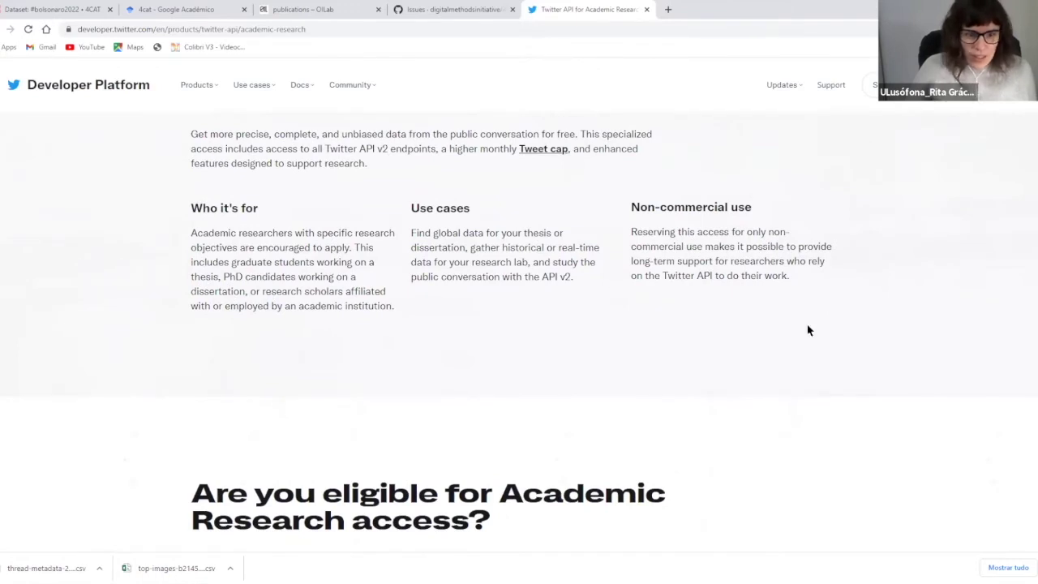
pyautogui.scroll(2, 589, 351)
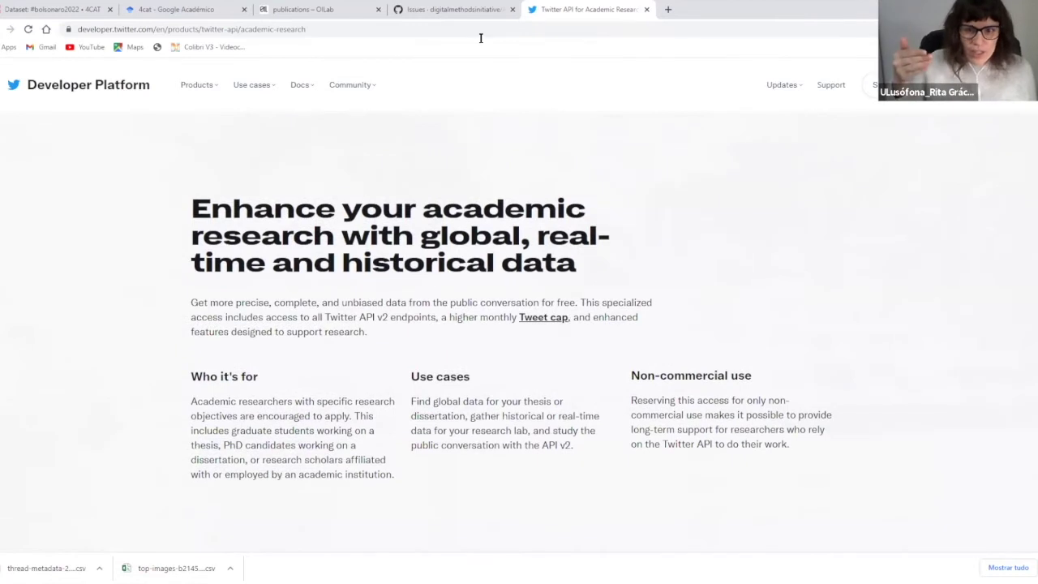
pyautogui.scroll(3, 463, 184)
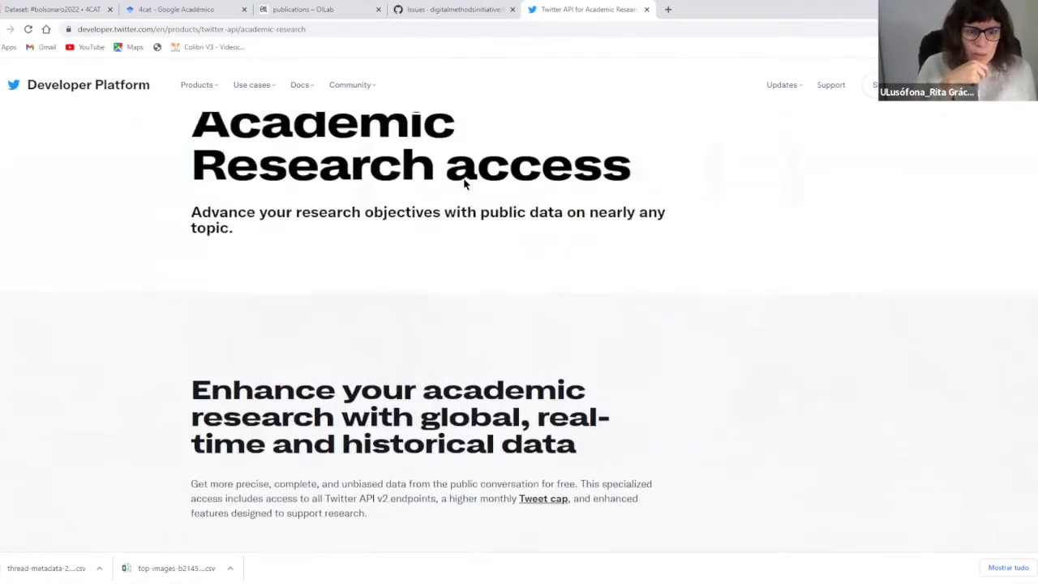
pyautogui.scroll(-2, 464, 184)
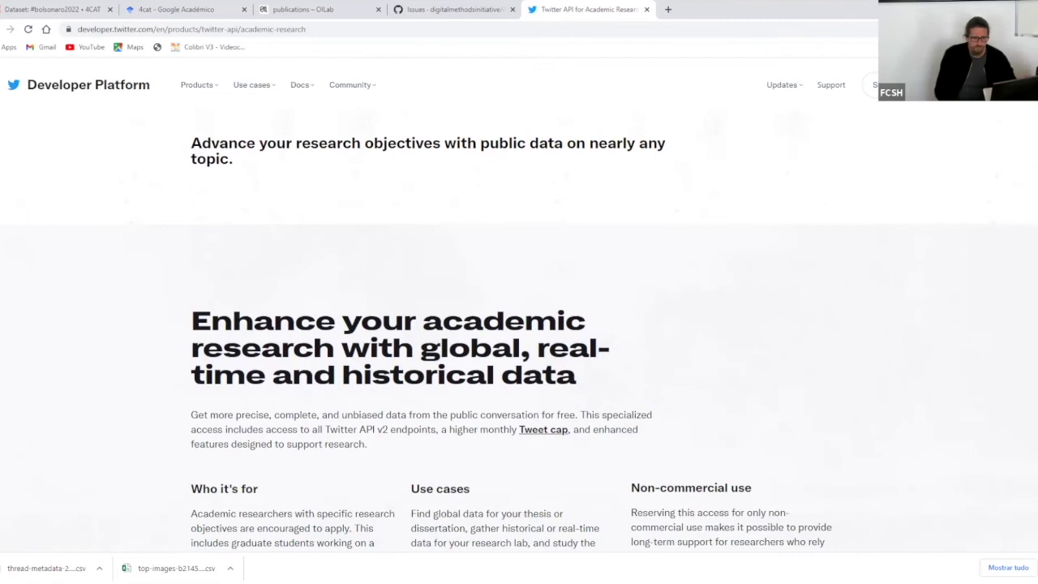
pyautogui.click(668, 10)
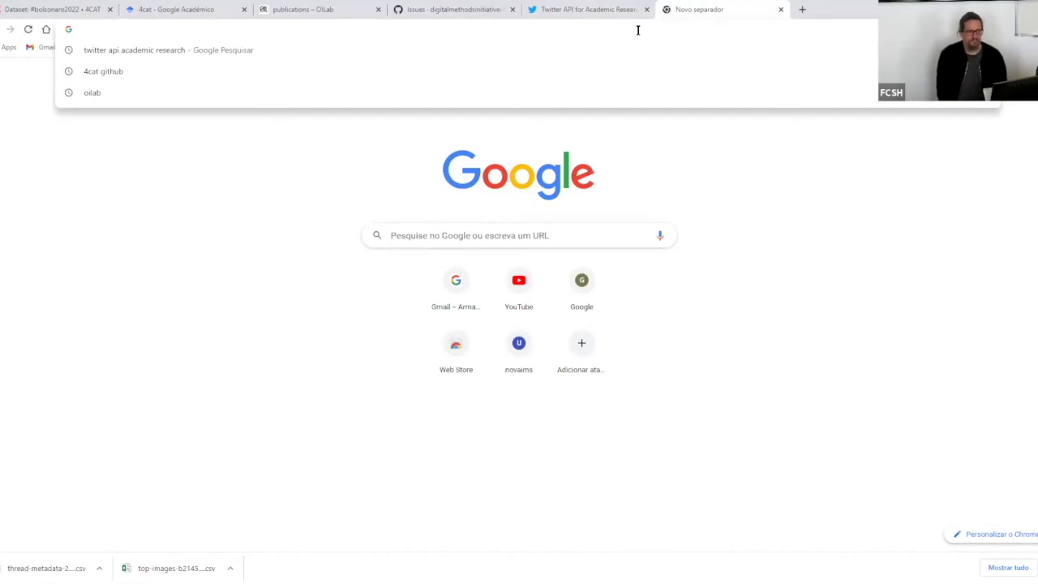
# - Search 'youtube data tools' and open the Digital Methods Initiative's YouTube Data Tools result
pyautogui.write('you')
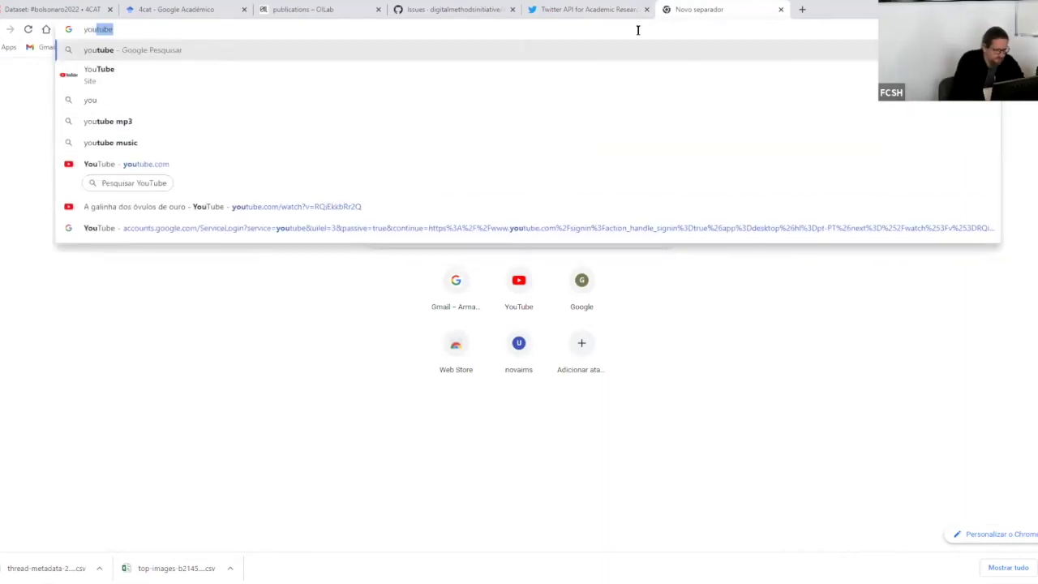
pyautogui.write('tu')
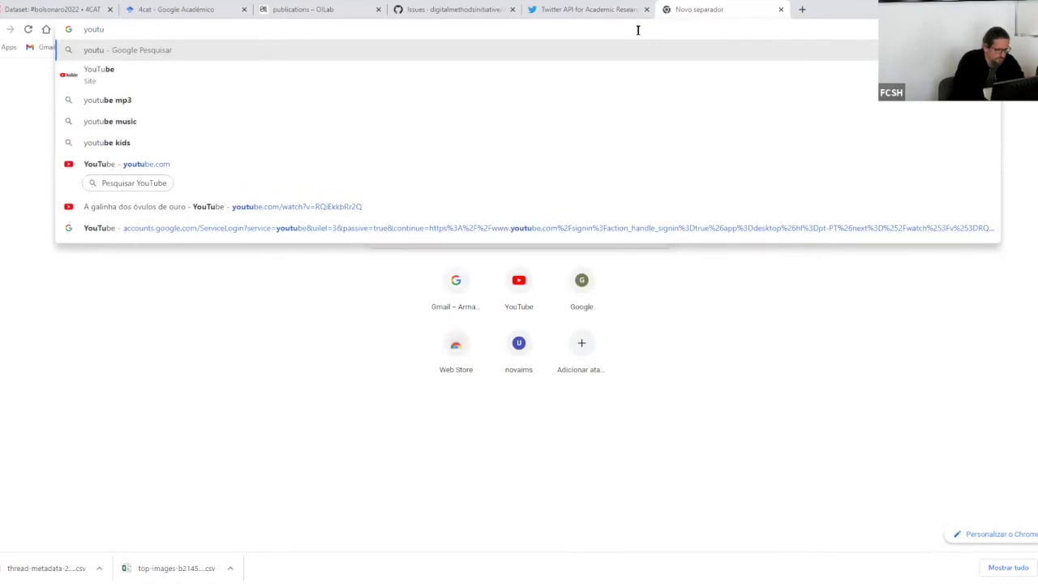
pyautogui.write('be')
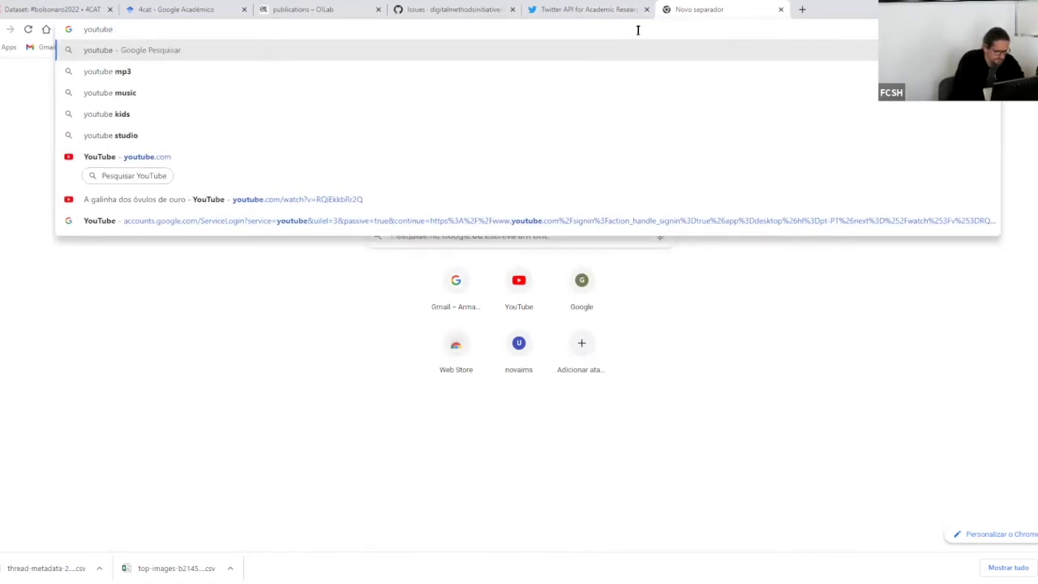
pyautogui.write(' data tools')
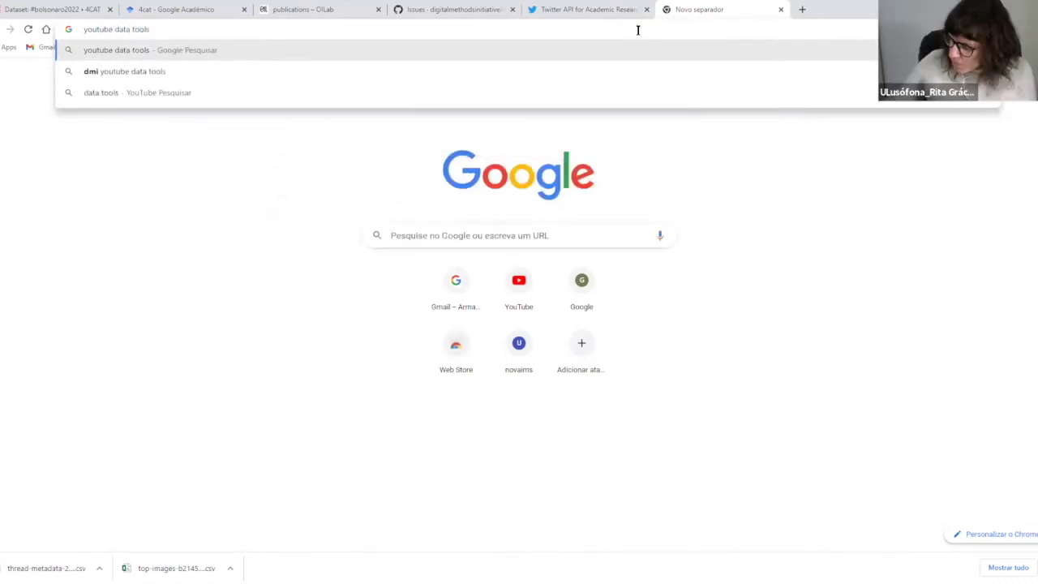
pyautogui.press('Return')
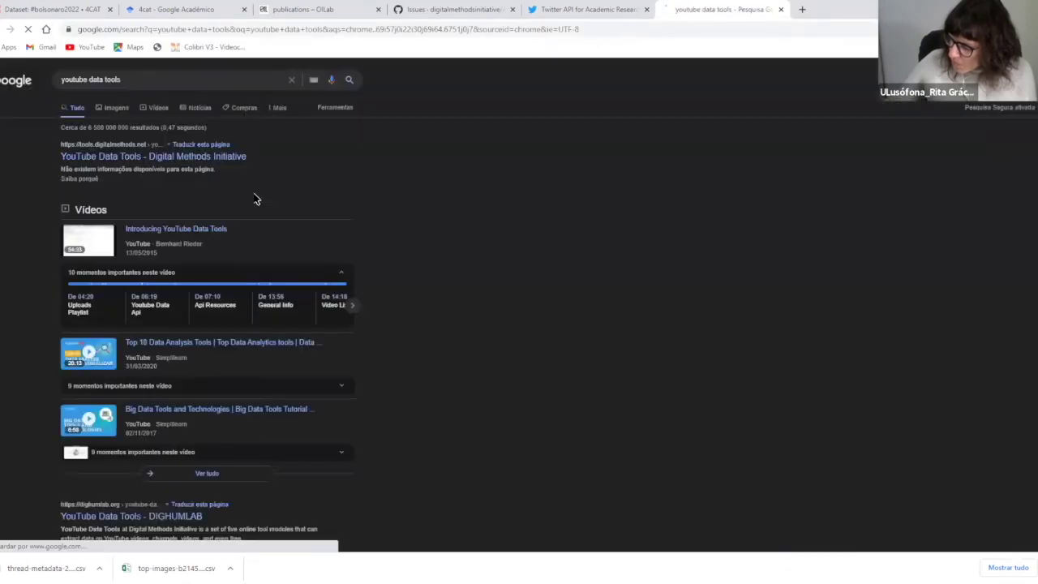
pyautogui.click(231, 164)
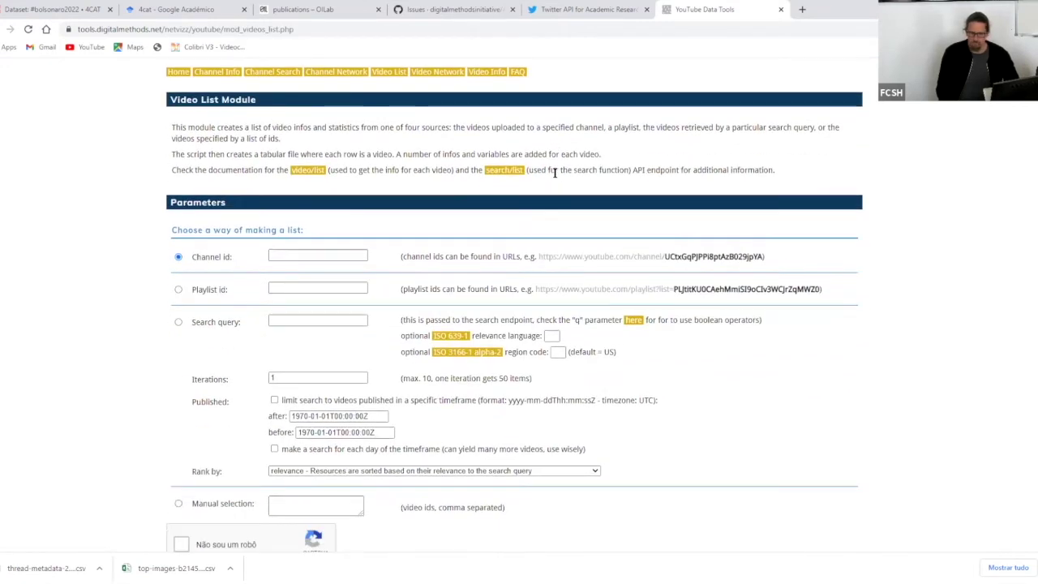
# - Review the Video List Module parameters, select its web address, and open a blank tab
pyautogui.scroll(-1, 556, 176)
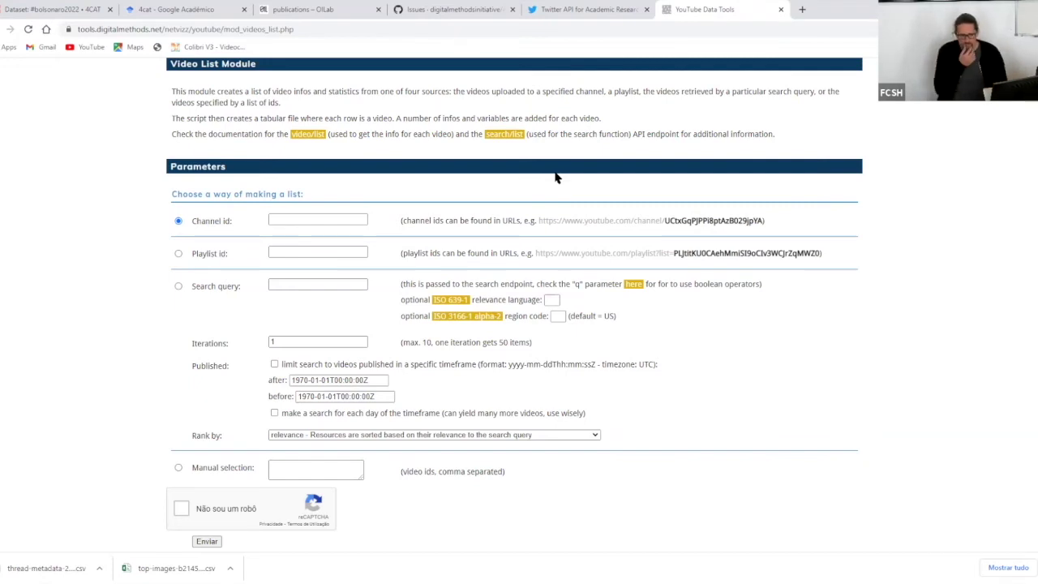
pyautogui.scroll(1, 560, 177)
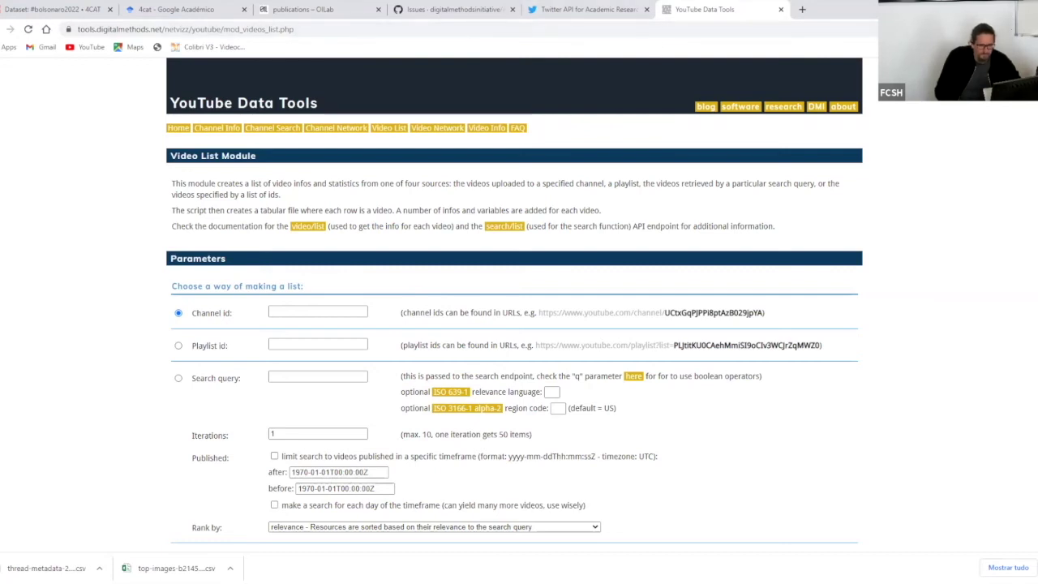
pyautogui.click(845, 26)
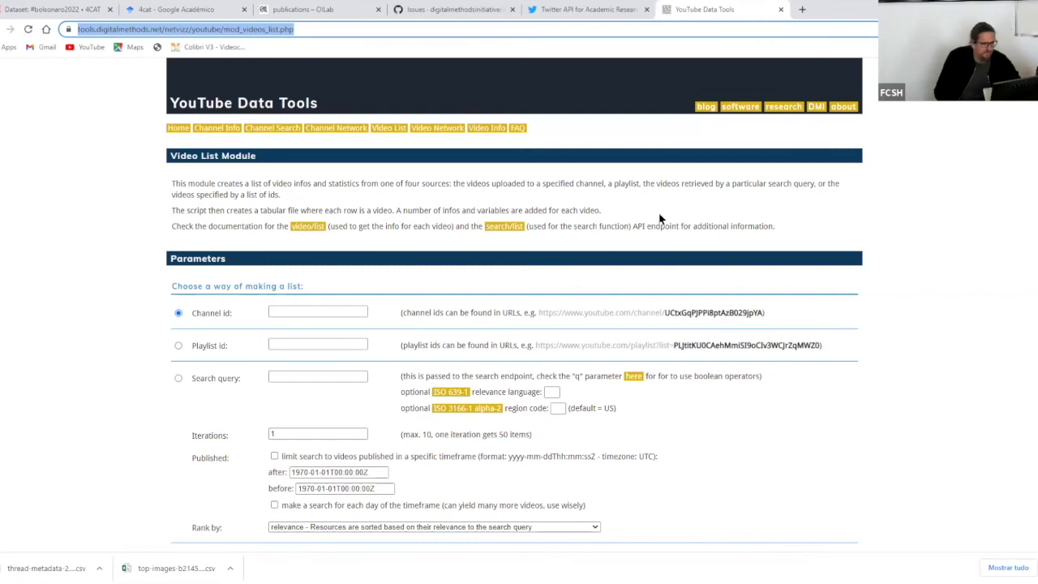
pyautogui.hotkey('ctrl', 't')
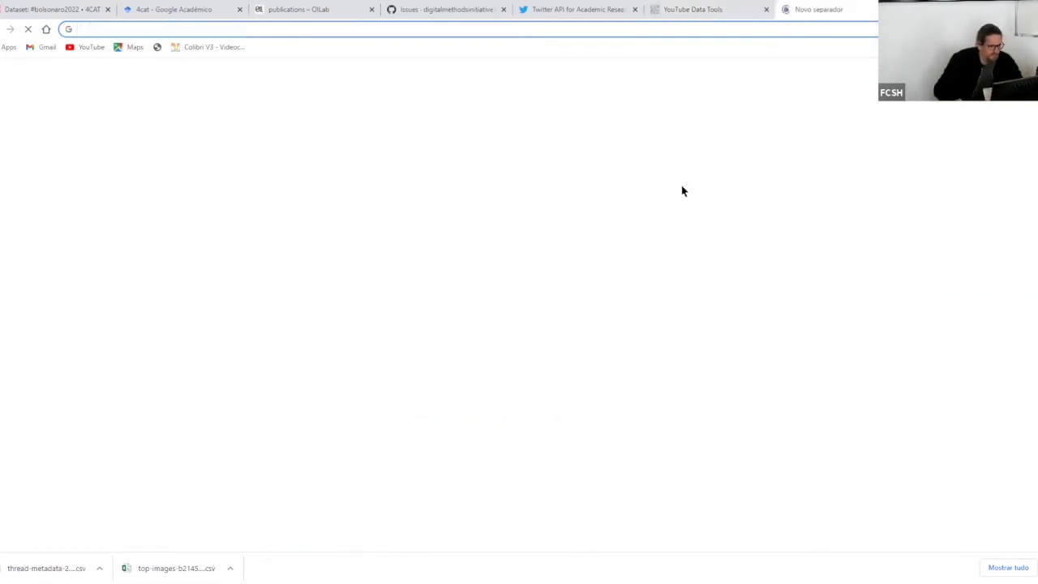
# - Search Google for the extension, correcting the misspelled 'zeescheimer' query to 'zeeschuimer'
pyautogui.write('zeeschei')
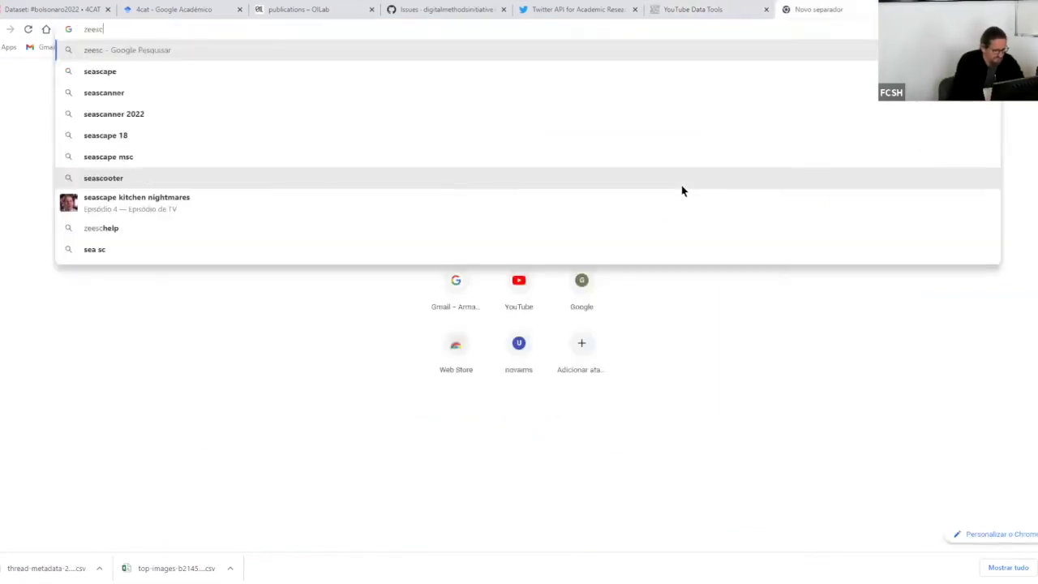
pyautogui.write('mer')
pyautogui.press('Return')
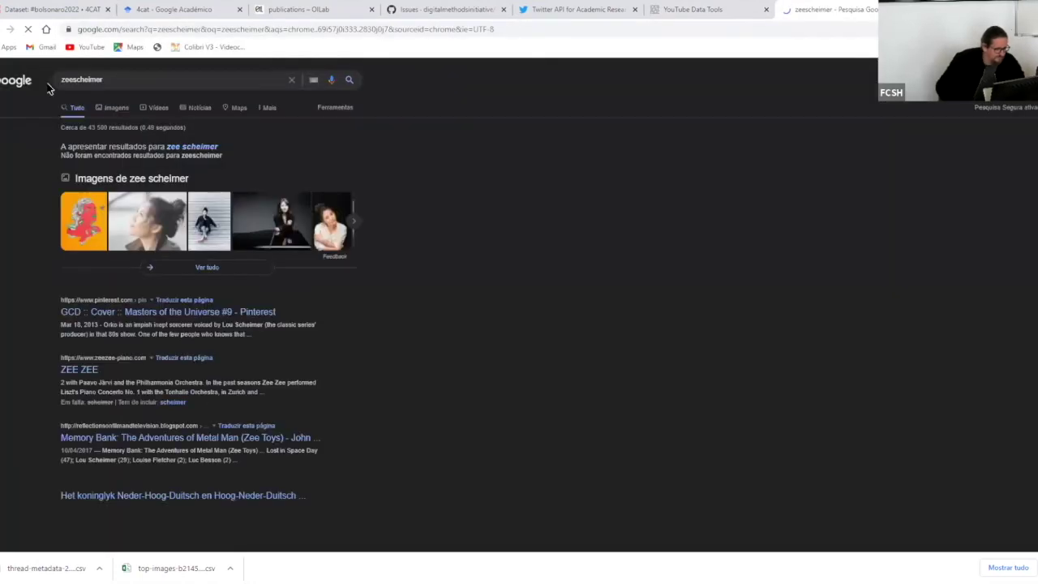
pyautogui.click(48, 85)
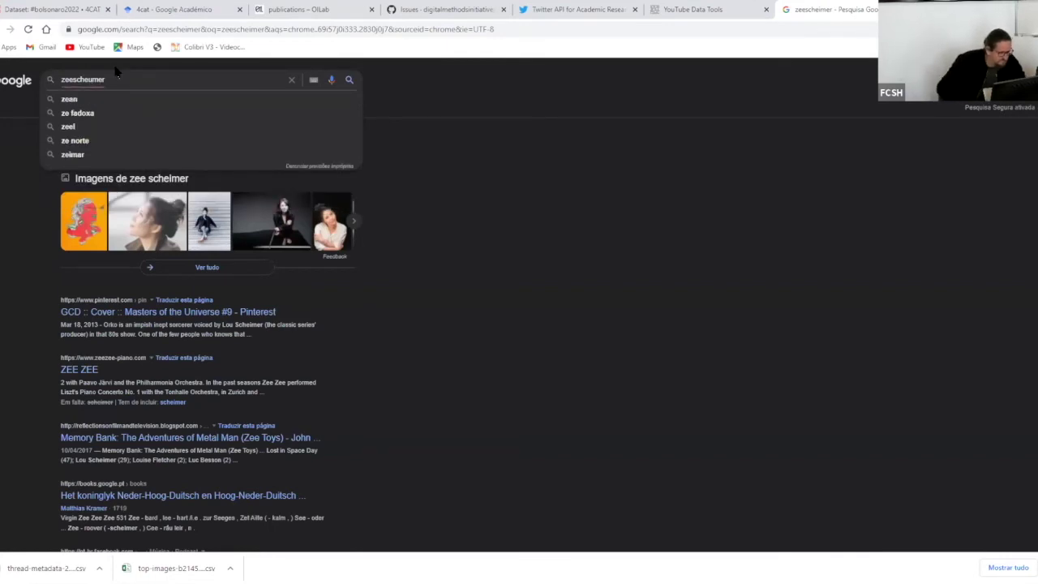
pyautogui.press('Return')
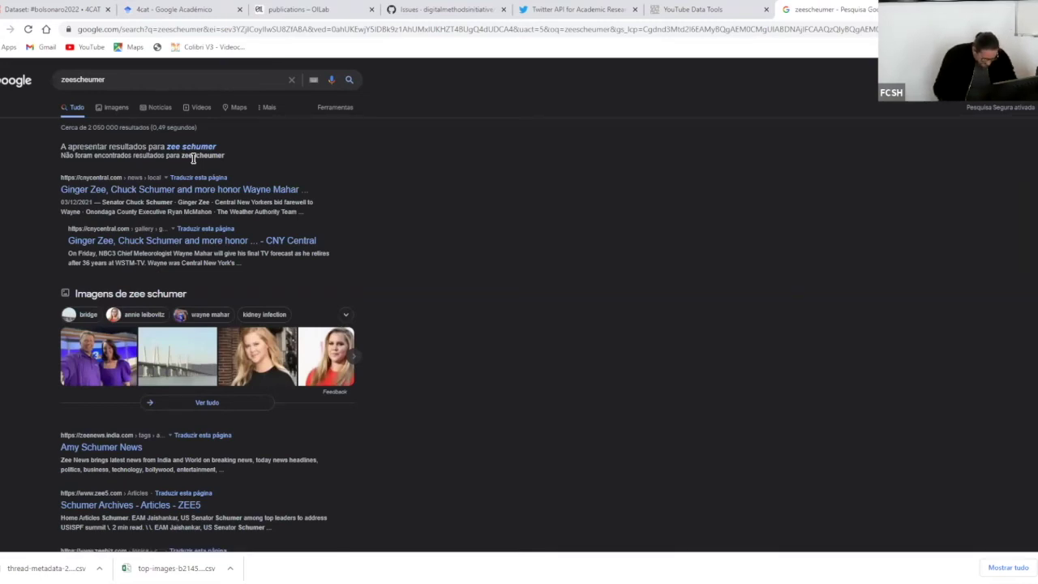
pyautogui.click(121, 75)
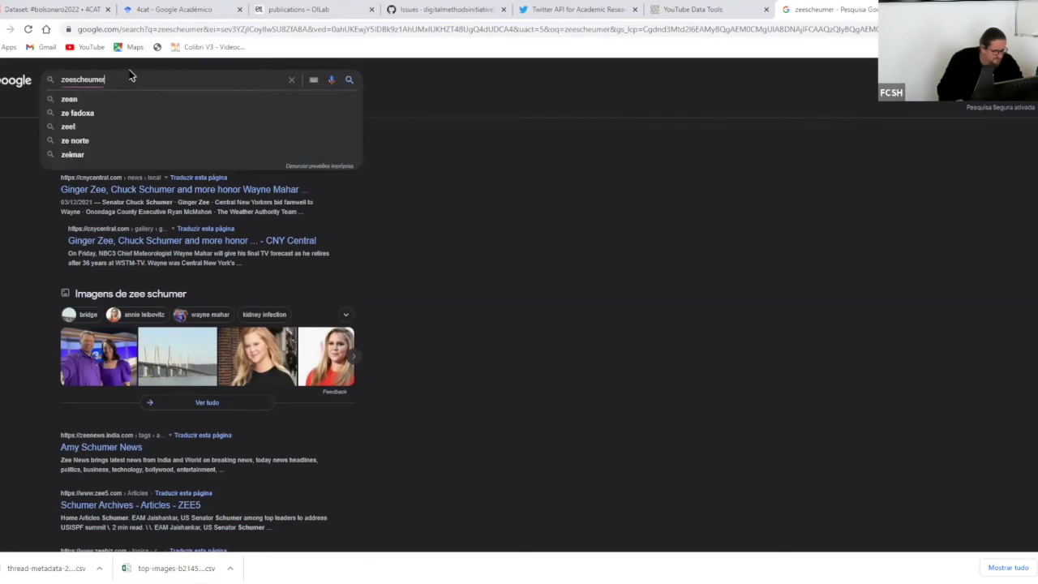
pyautogui.press('BackSpace')
pyautogui.press('BackSpace')
pyautogui.press('BackSpace')
pyautogui.press('BackSpace')
pyautogui.press('BackSpace')
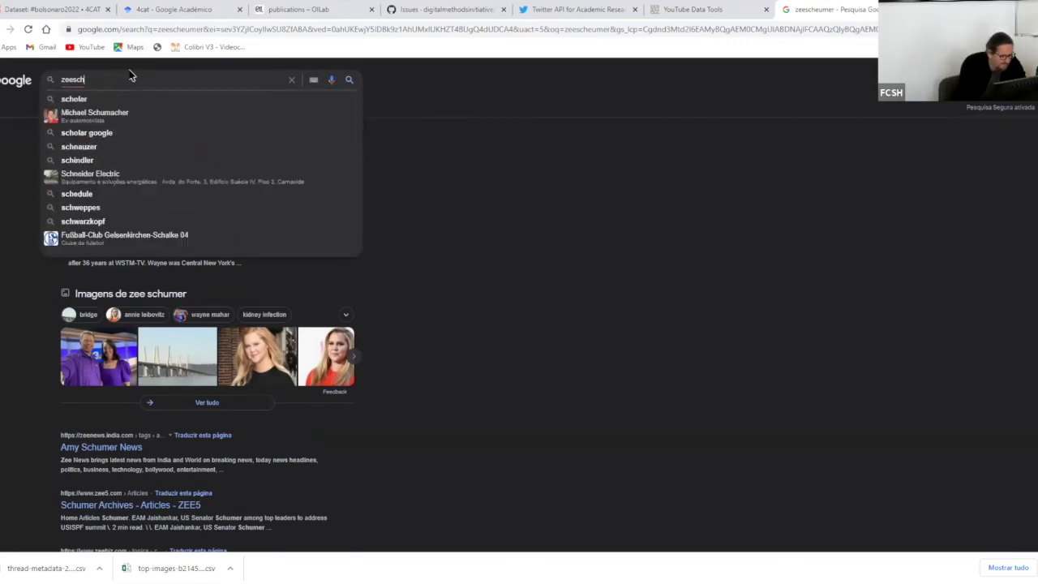
pyautogui.write('uimer')
pyautogui.press('Return')
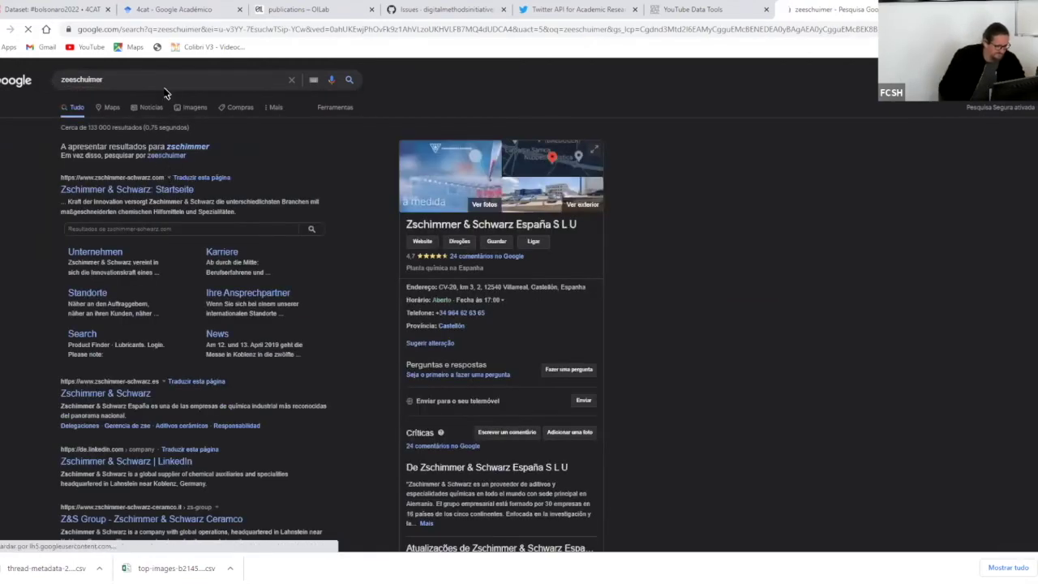
# - Extend the query to 'zeeschuimer github' and run the search
pyautogui.click(165, 74)
pyautogui.write('github')
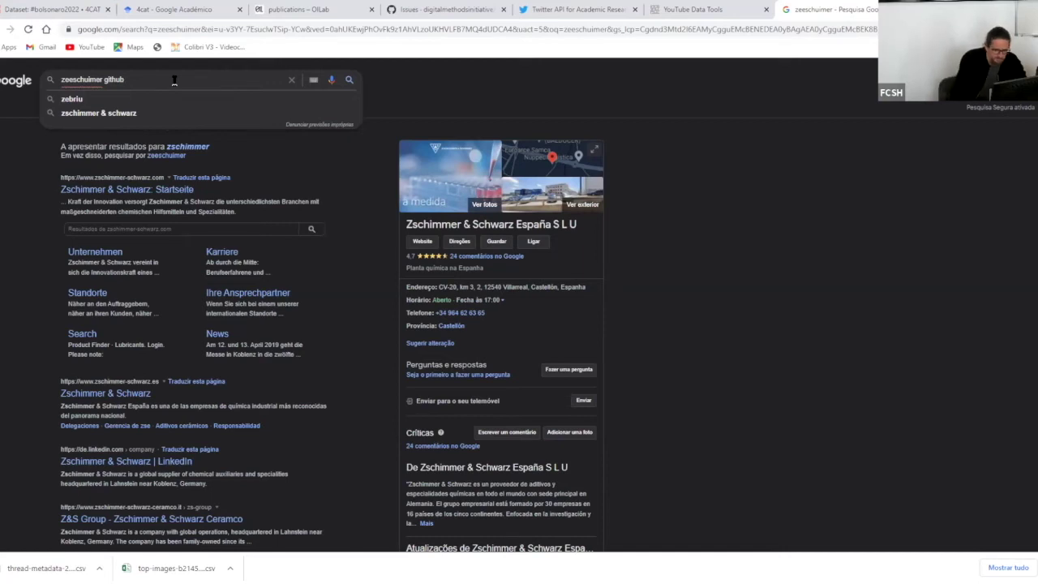
pyautogui.press('Return')
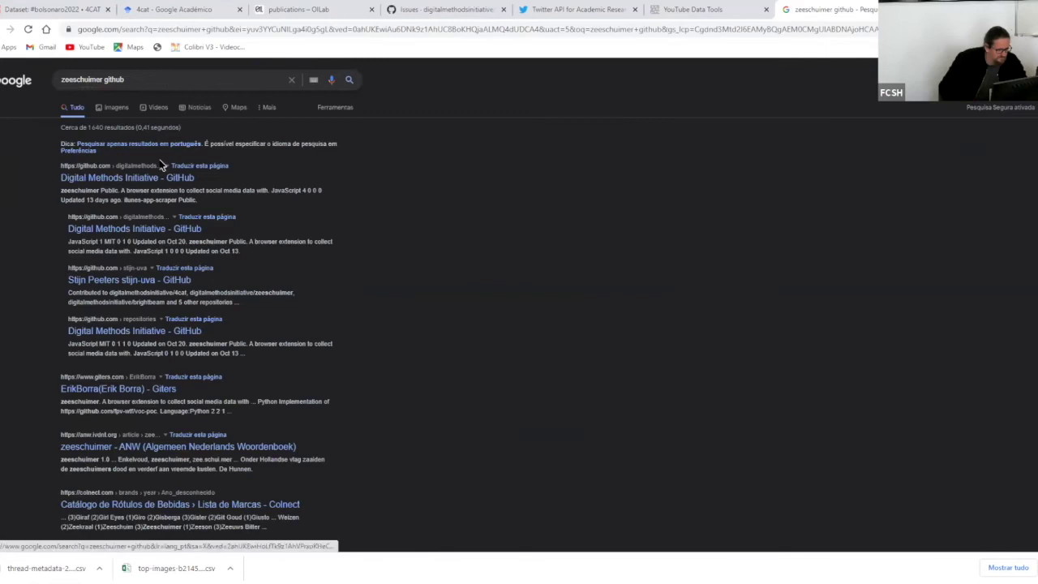
# - Open the zeeschuimer repository from the Digital Methods Initiative GitHub page
pyautogui.click(160, 166)
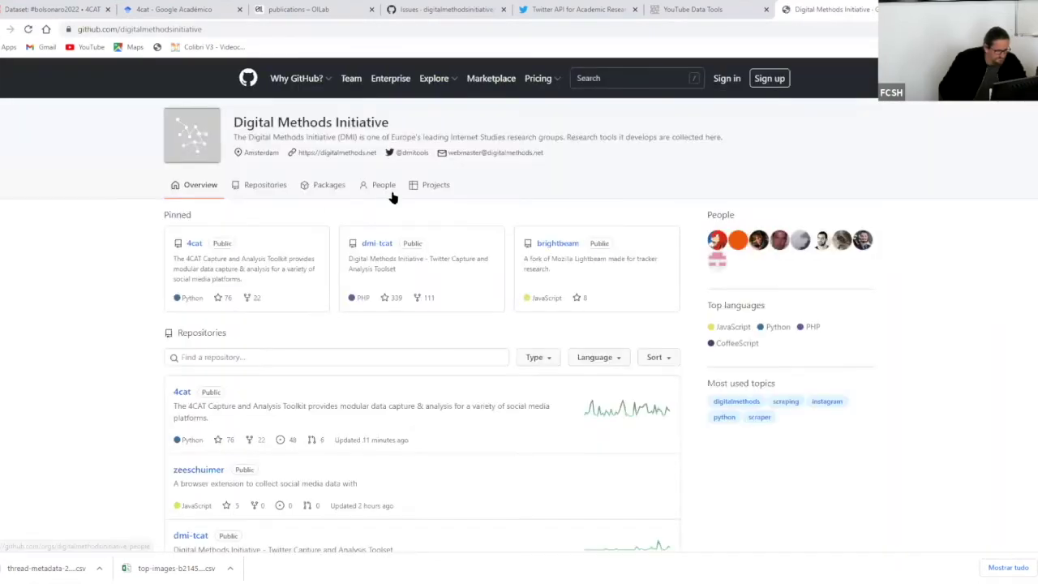
pyautogui.scroll(-3, 279, 331)
pyautogui.click(189, 305)
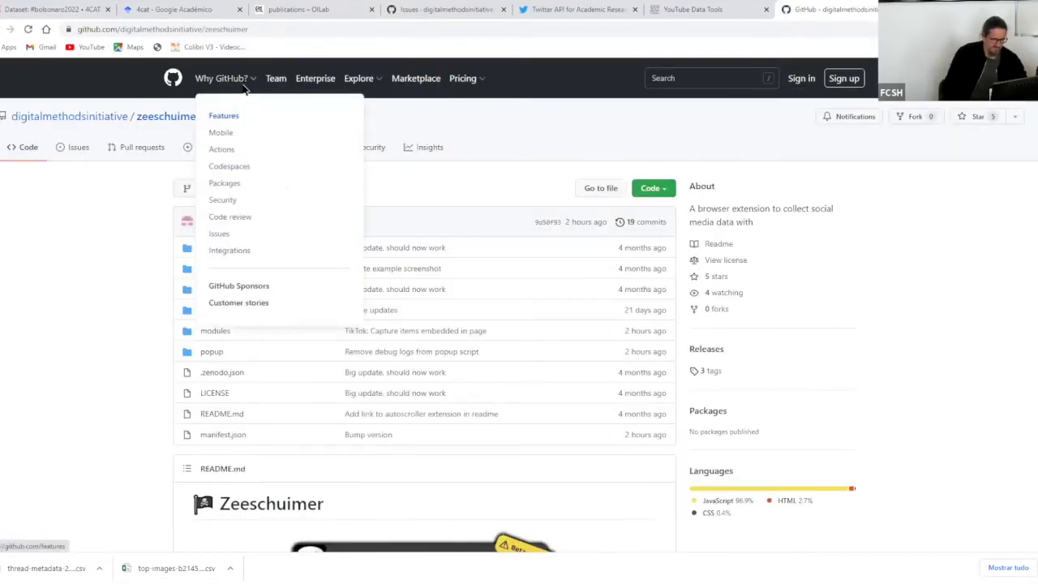
pyautogui.click(276, 30)
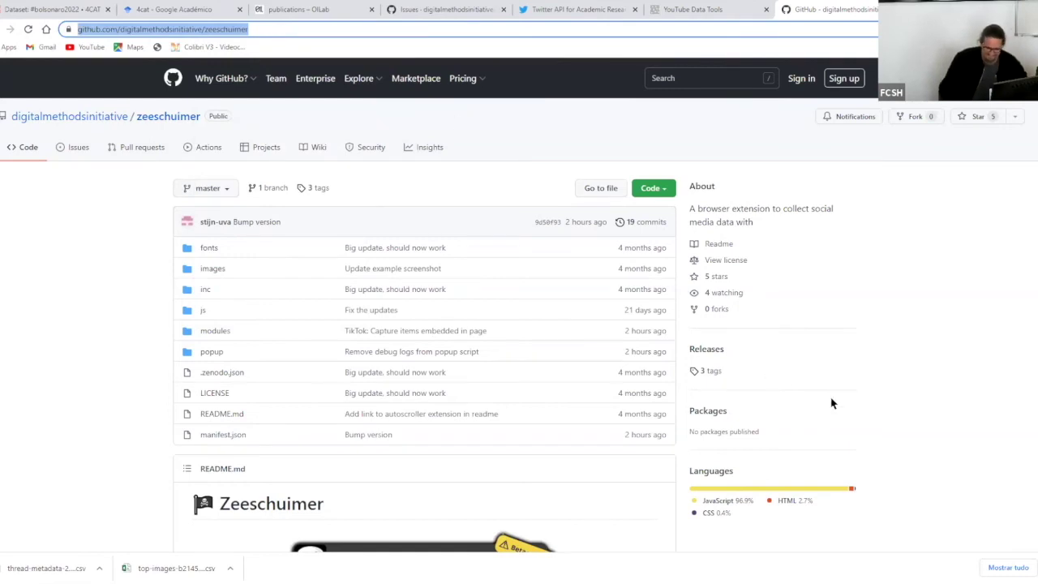
# - Scroll through the zeeschuimer README describing the browser extension
pyautogui.hotkey('alt', 'Tab')
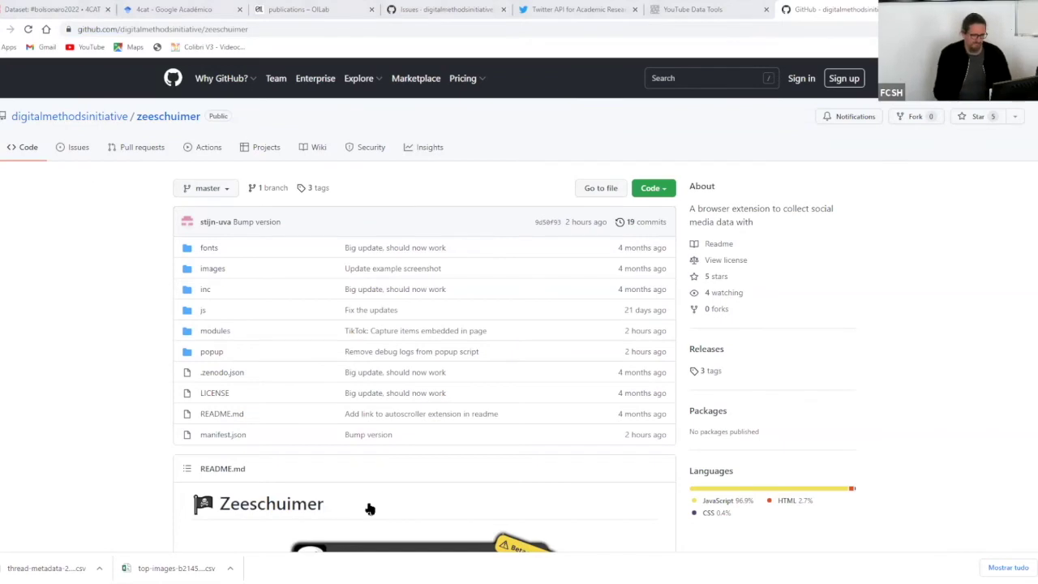
pyautogui.scroll(-4, 39, 275)
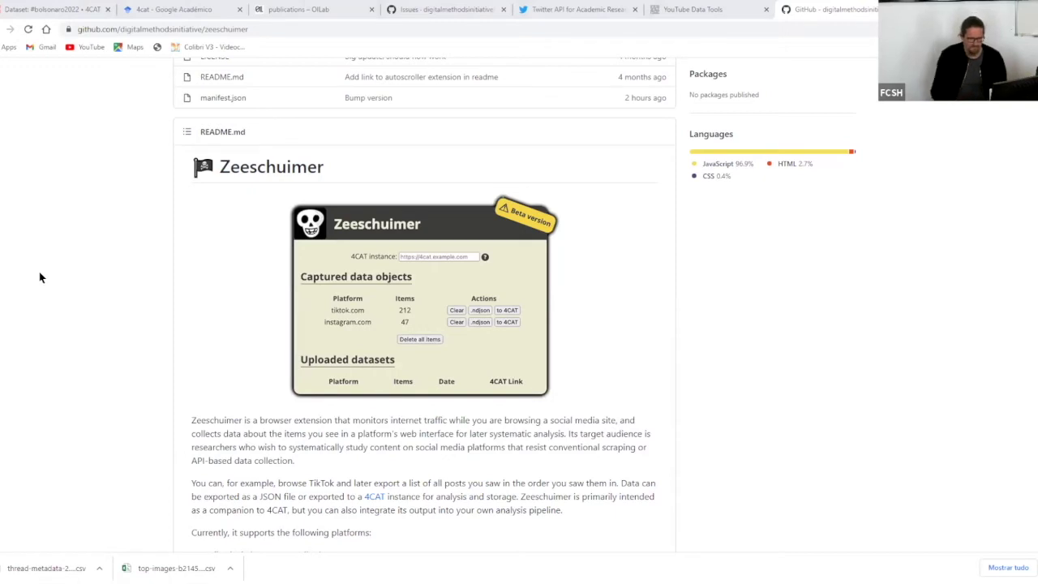
pyautogui.scroll(-1, 689, 280)
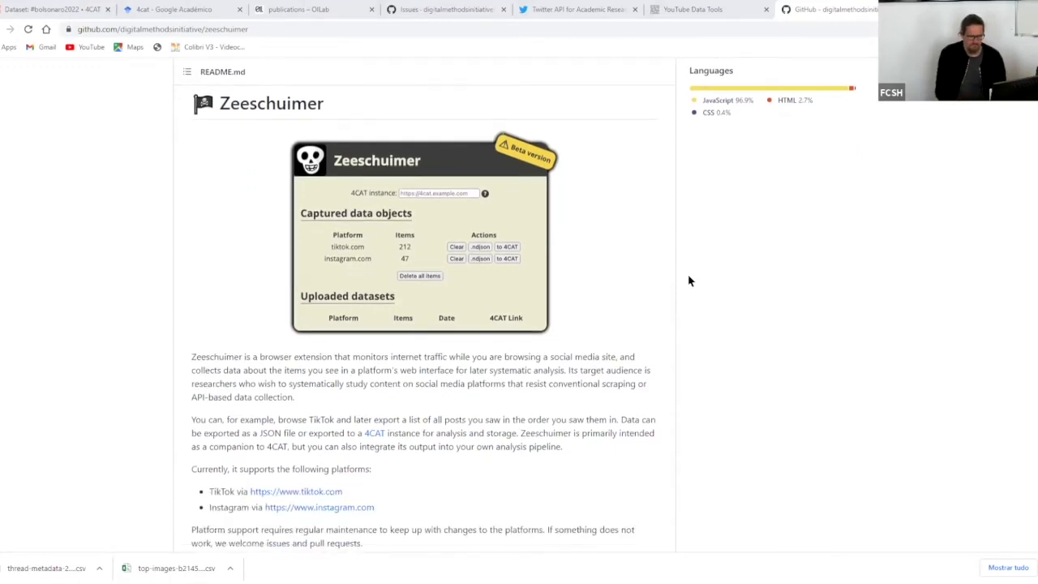
pyautogui.scroll(-3, 689, 281)
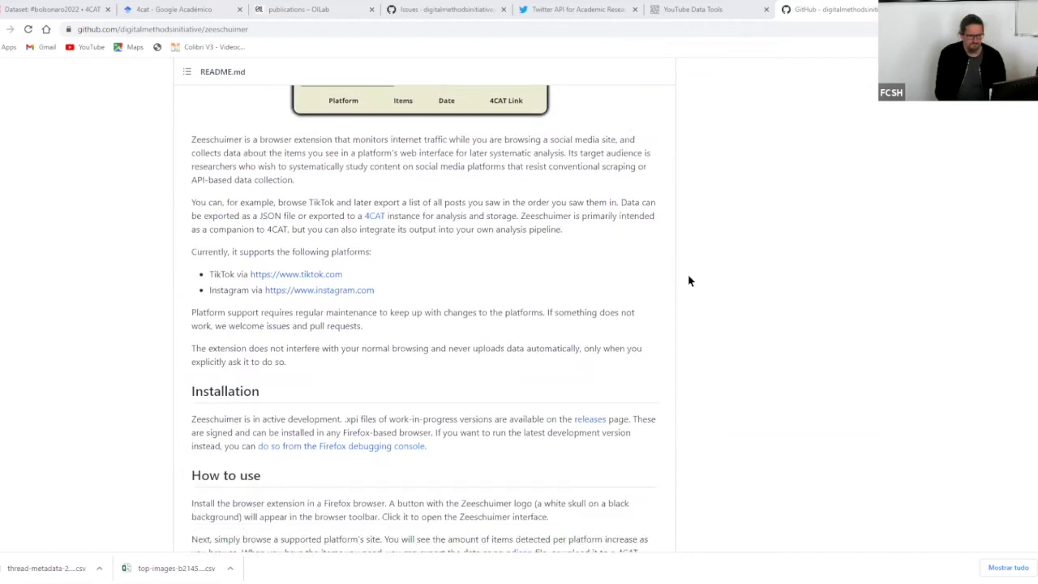
pyautogui.scroll(2, 689, 281)
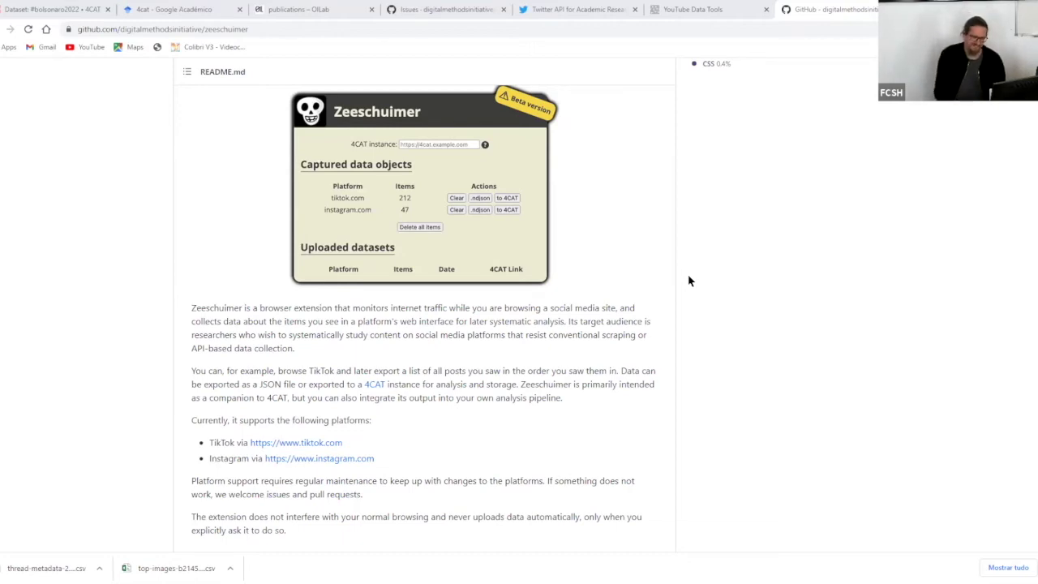
pyautogui.scroll(-3, 689, 282)
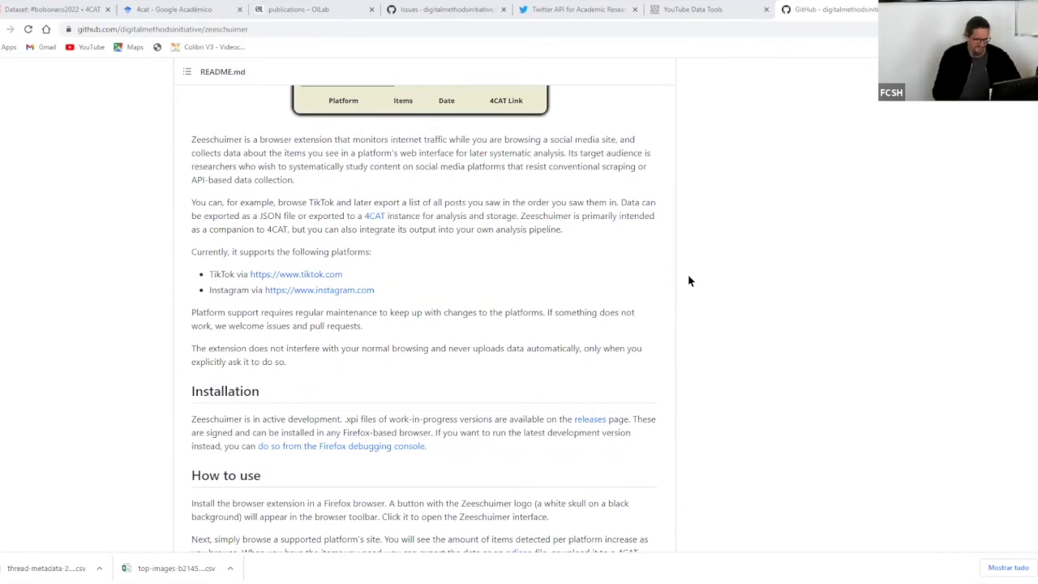
pyautogui.scroll(6, 689, 281)
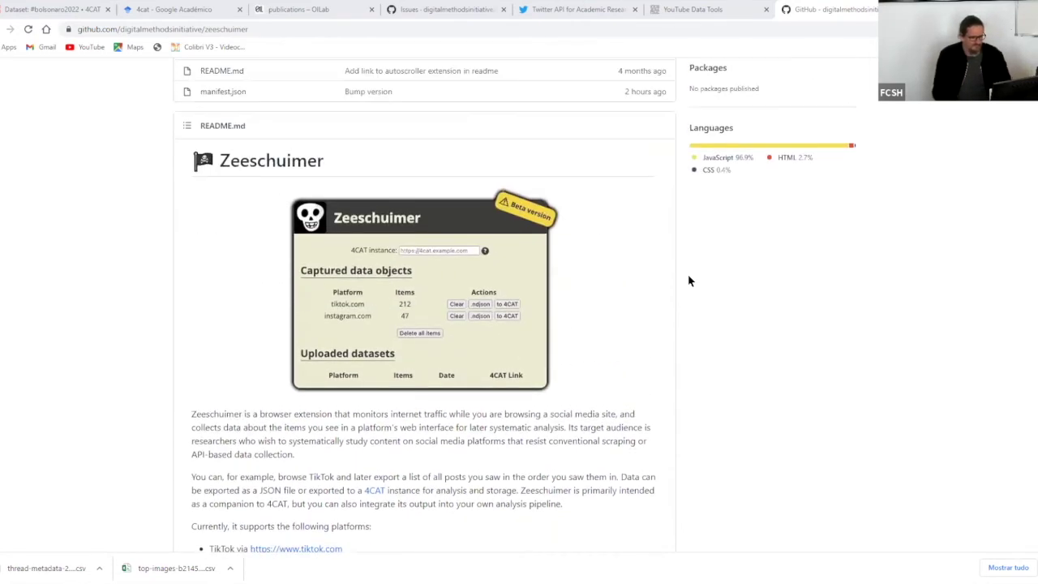
pyautogui.scroll(5, 689, 281)
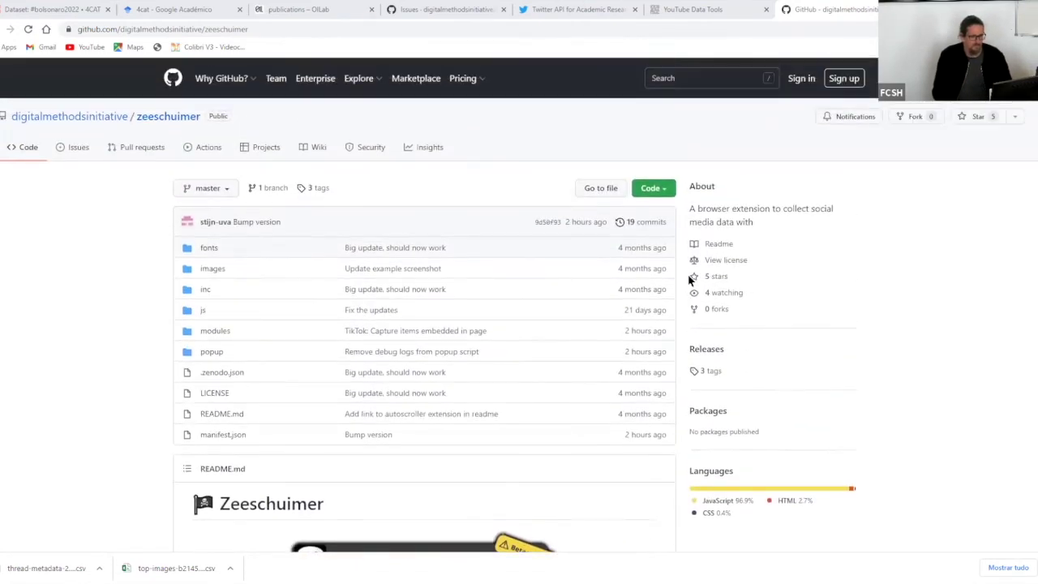
pyautogui.scroll(-3, 690, 274)
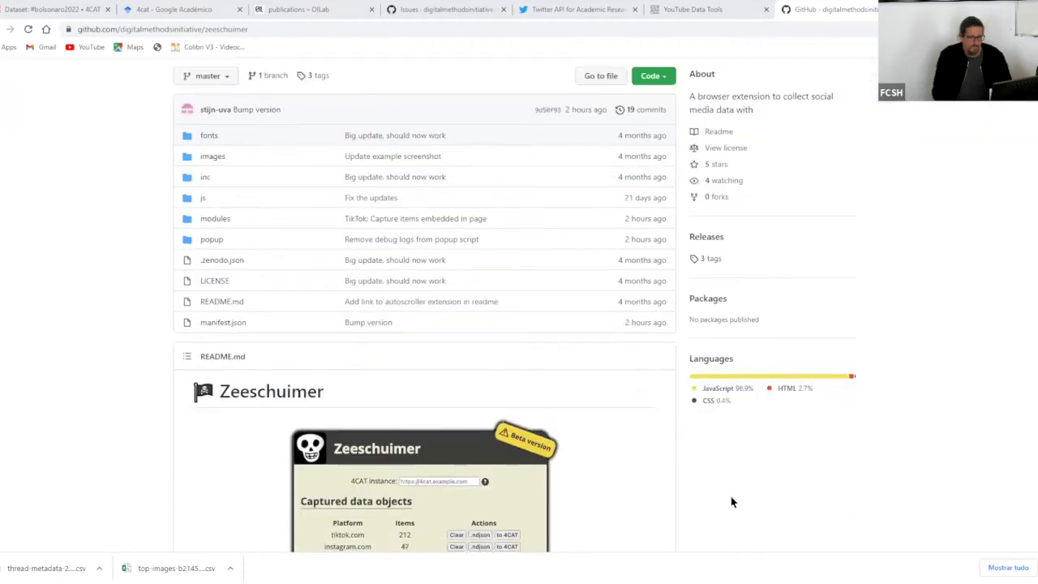
pyautogui.scroll(2, 732, 498)
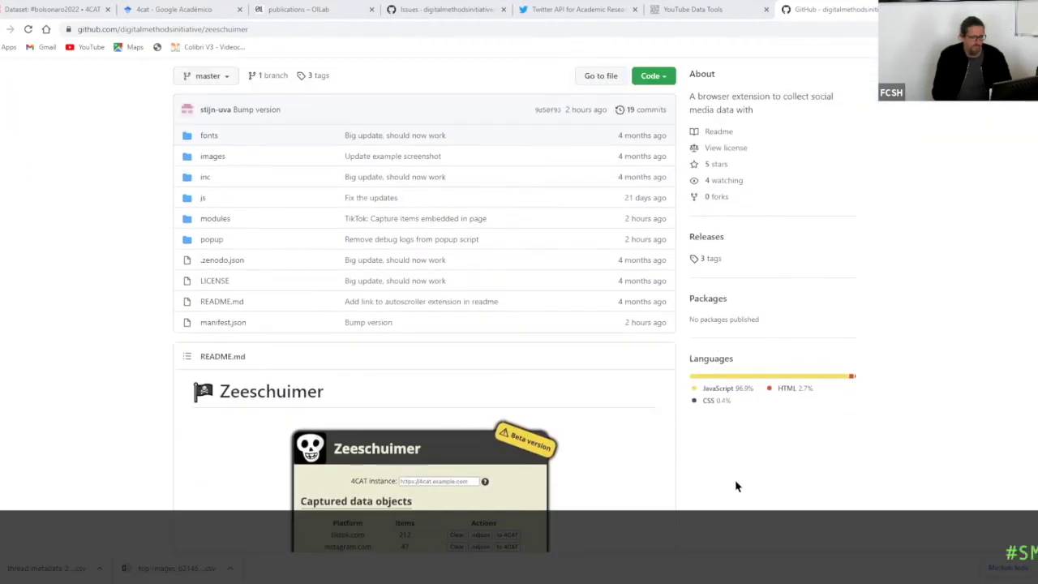
# - Scroll back up the digitalmethodsinitiative/zeeschuimer page to its commit summary
pyautogui.scroll(2, 735, 471)
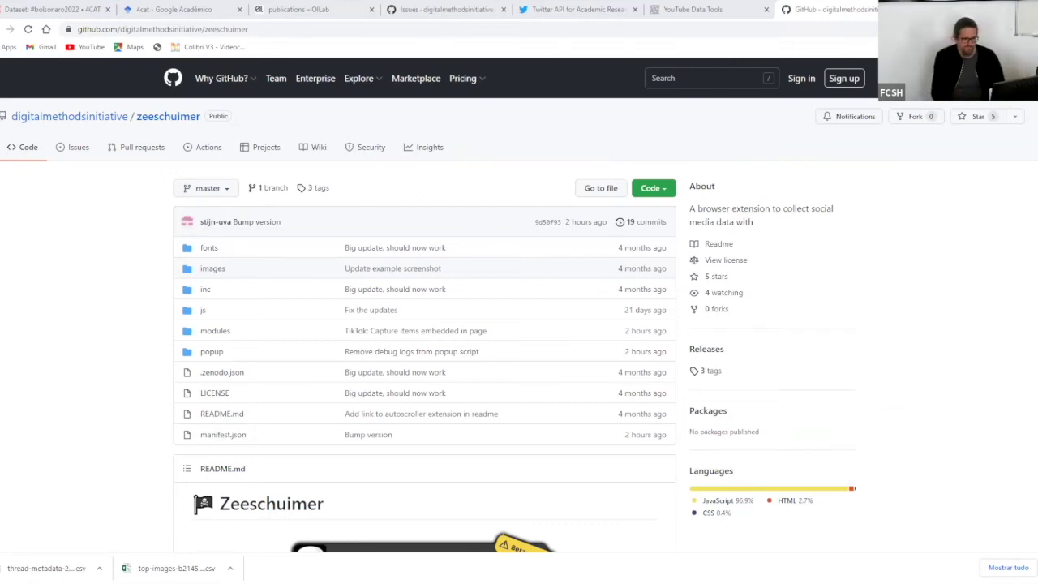
pyautogui.scroll(-2, 663, 381)
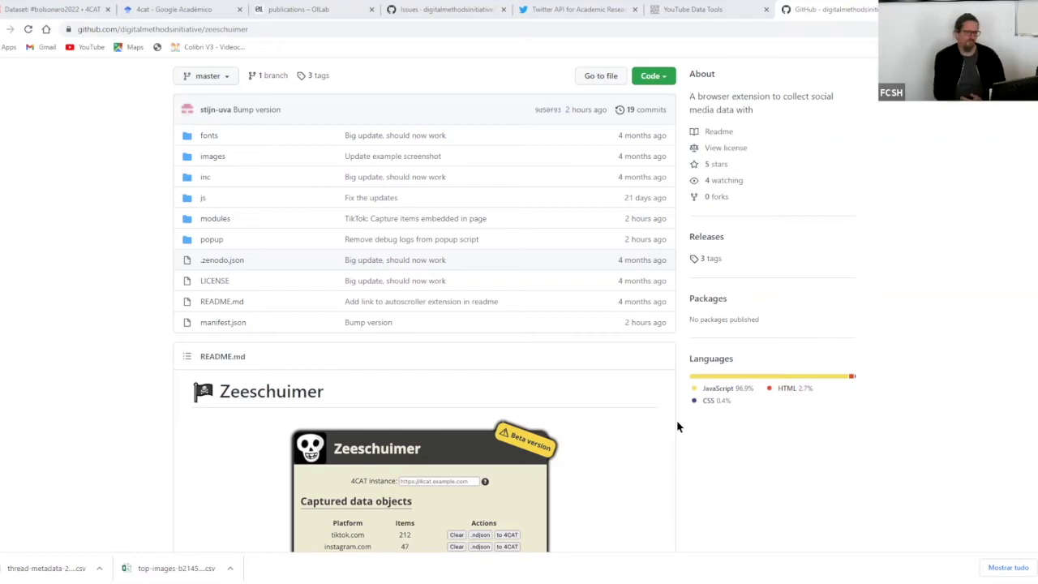
pyautogui.scroll(-1, 678, 422)
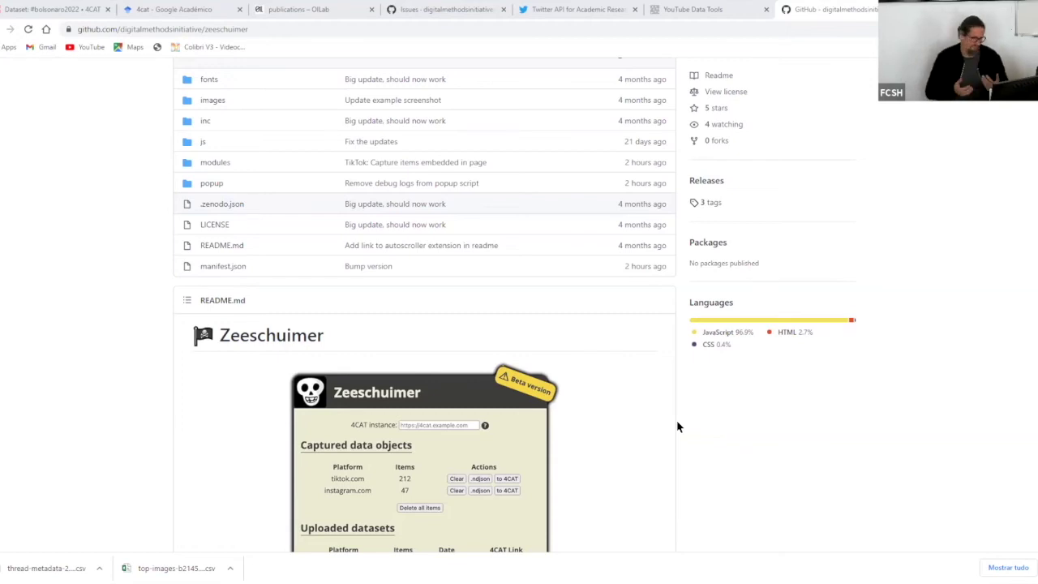
pyautogui.scroll(-2, 678, 426)
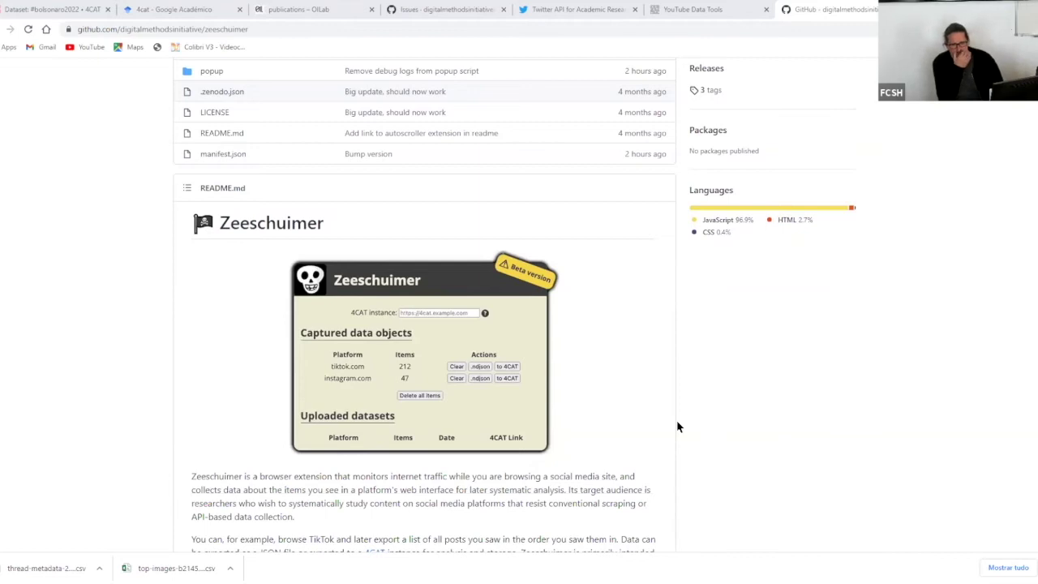
pyautogui.scroll(5, 677, 420)
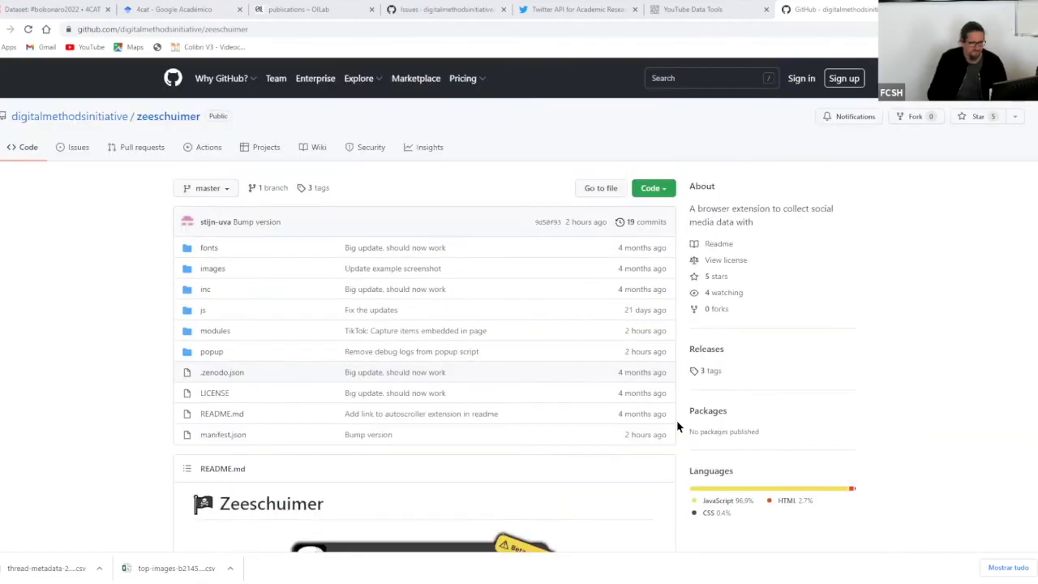
# - Return to the #bolsonaro2022 dataset in 4CAT and go to Create dataset
pyautogui.click(45, 10)
pyautogui.scroll(5, 583, 229)
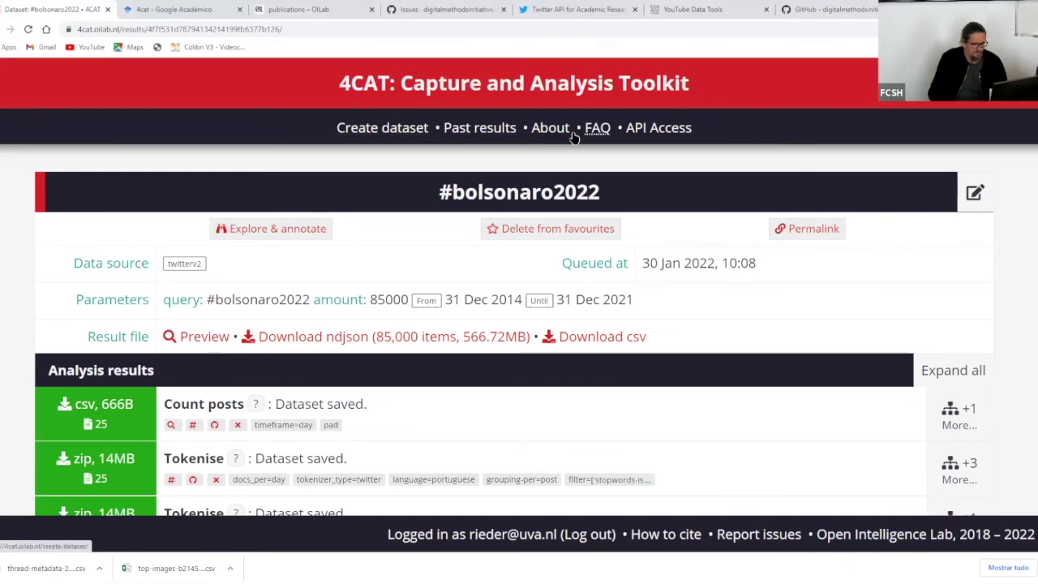
pyautogui.click(395, 128)
# - Scroll through the Create new dataset form with 4chan and the pol board selected
pyautogui.scroll(-7, 549, 212)
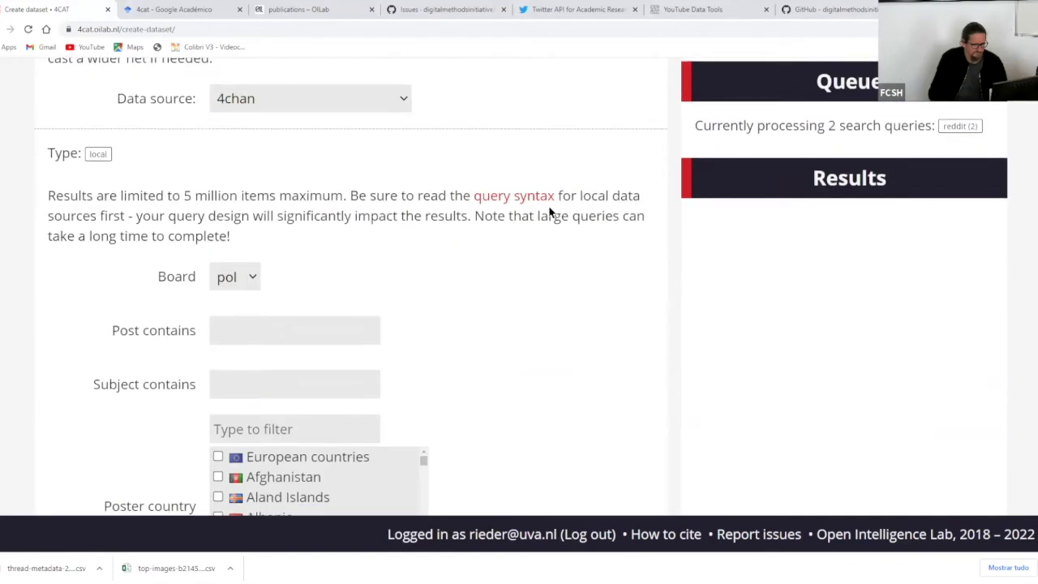
pyautogui.scroll(-2, 549, 211)
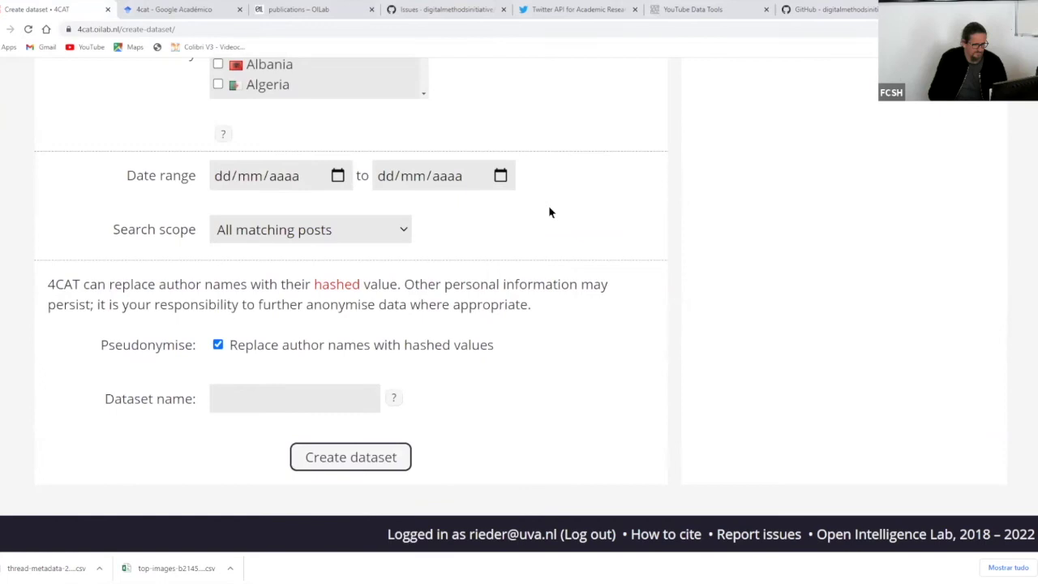
pyautogui.scroll(6, 549, 211)
pyautogui.scroll(3, 548, 211)
pyautogui.scroll(-2, 549, 211)
pyautogui.scroll(2, 549, 212)
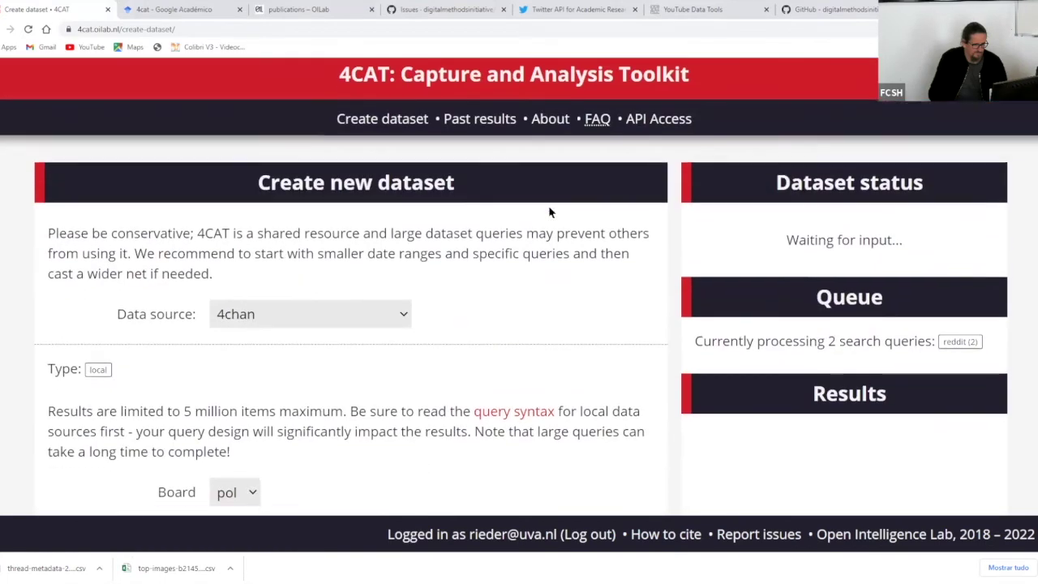
pyautogui.scroll(-3, 549, 211)
pyautogui.scroll(3, 549, 212)
pyautogui.scroll(-1, 549, 211)
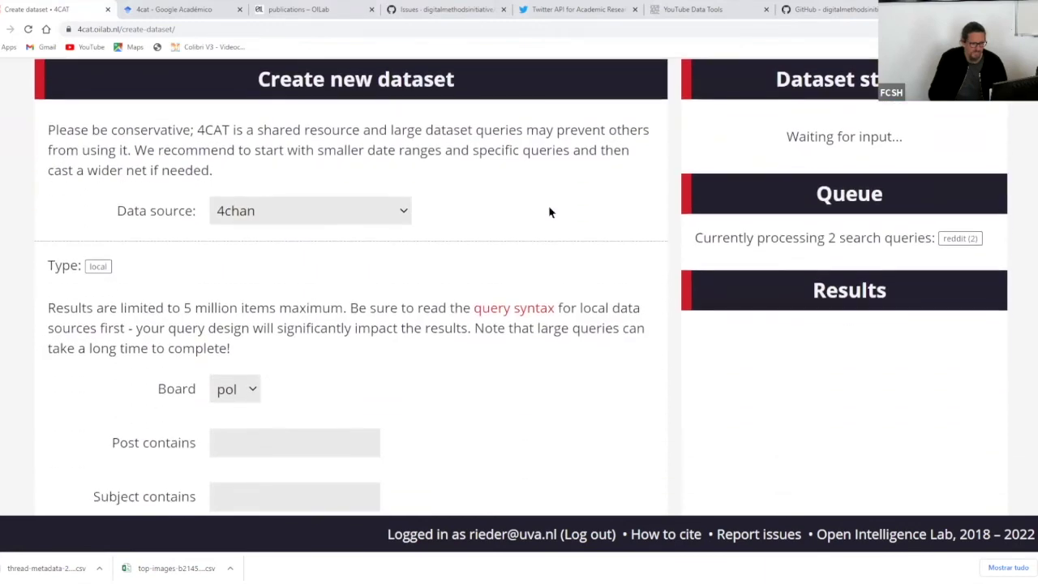
pyautogui.scroll(2, 548, 212)
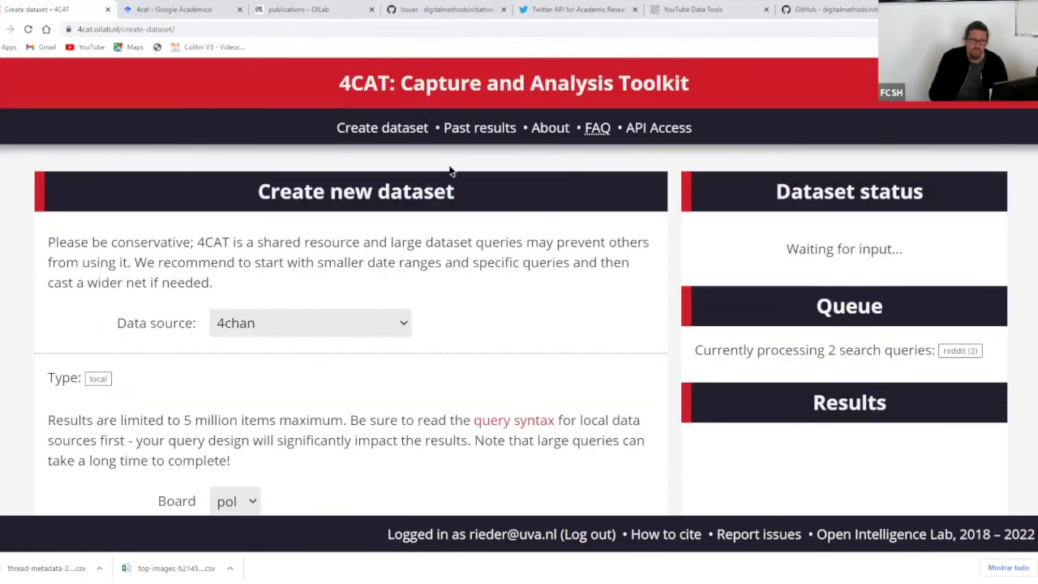
pyautogui.scroll(-3, 501, 189)
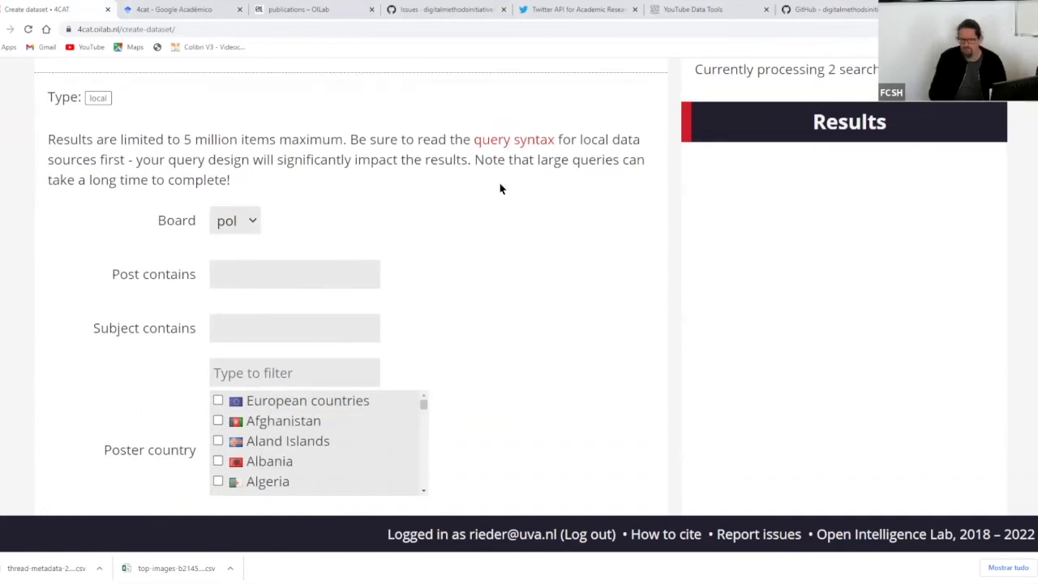
pyautogui.scroll(3, 500, 189)
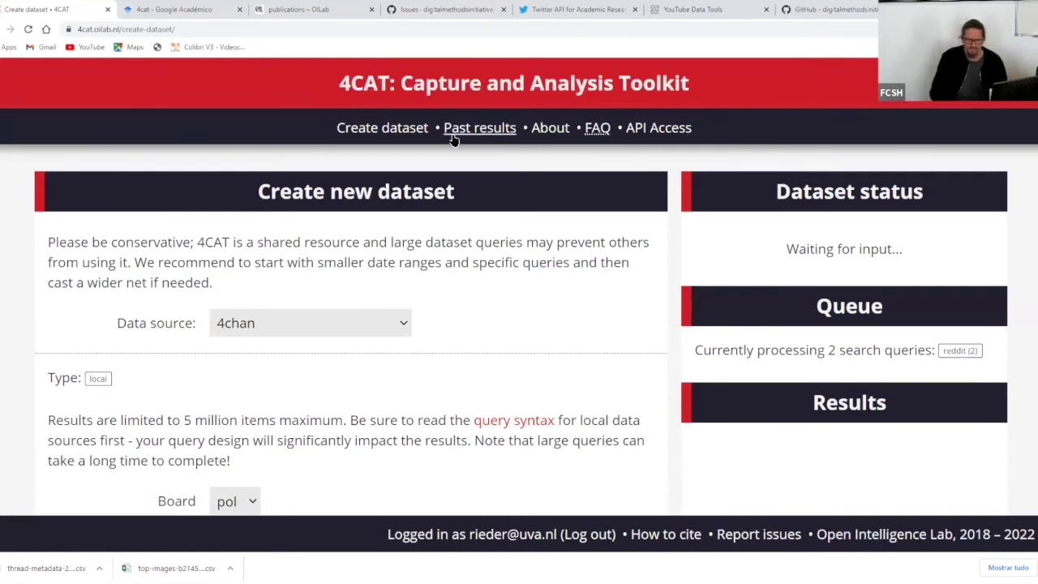
pyautogui.scroll(-5, 770, 194)
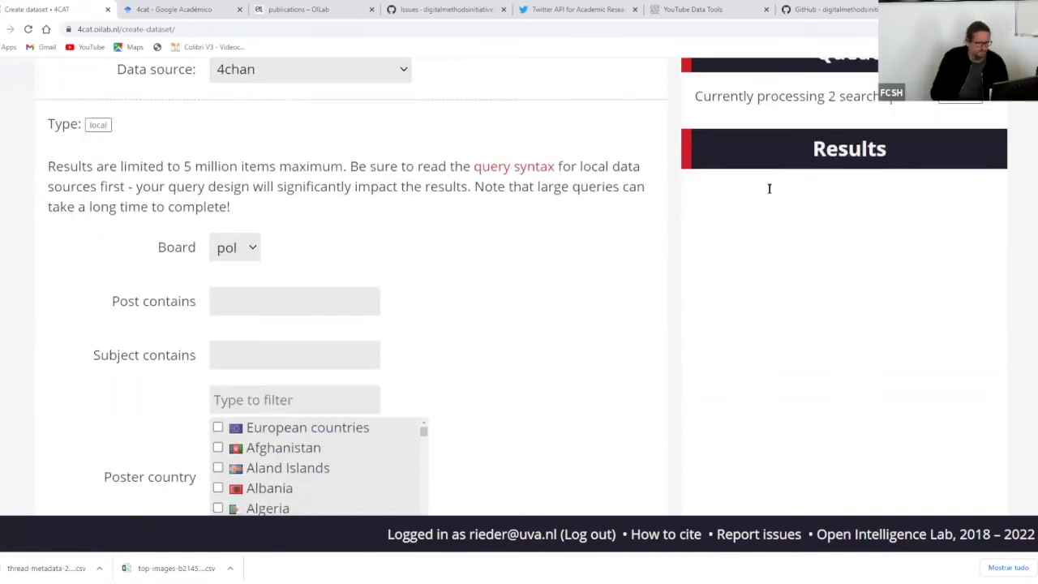
pyautogui.scroll(7, 487, 243)
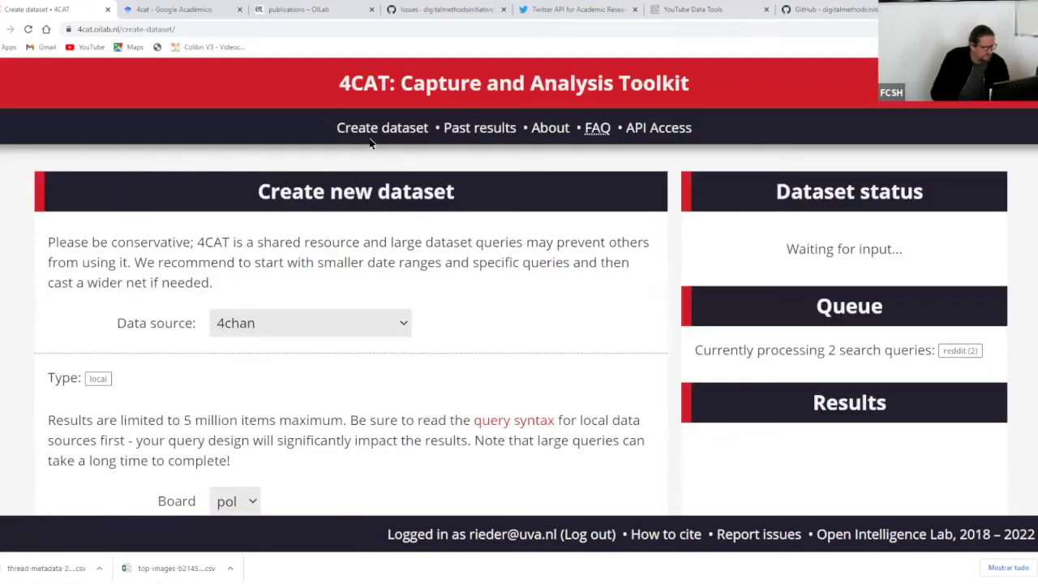
pyautogui.click(491, 130)
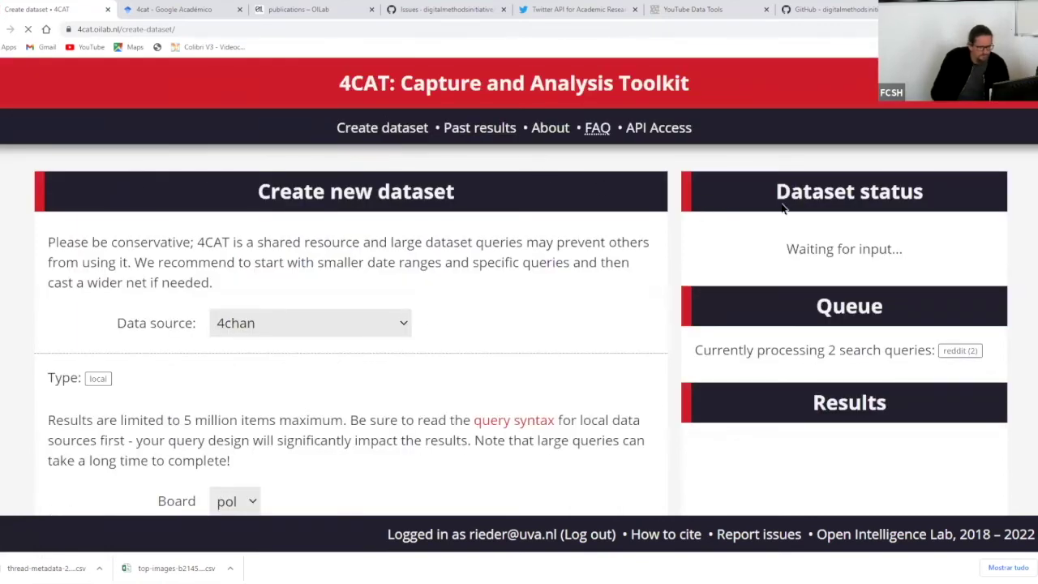
pyautogui.scroll(-2, 890, 152)
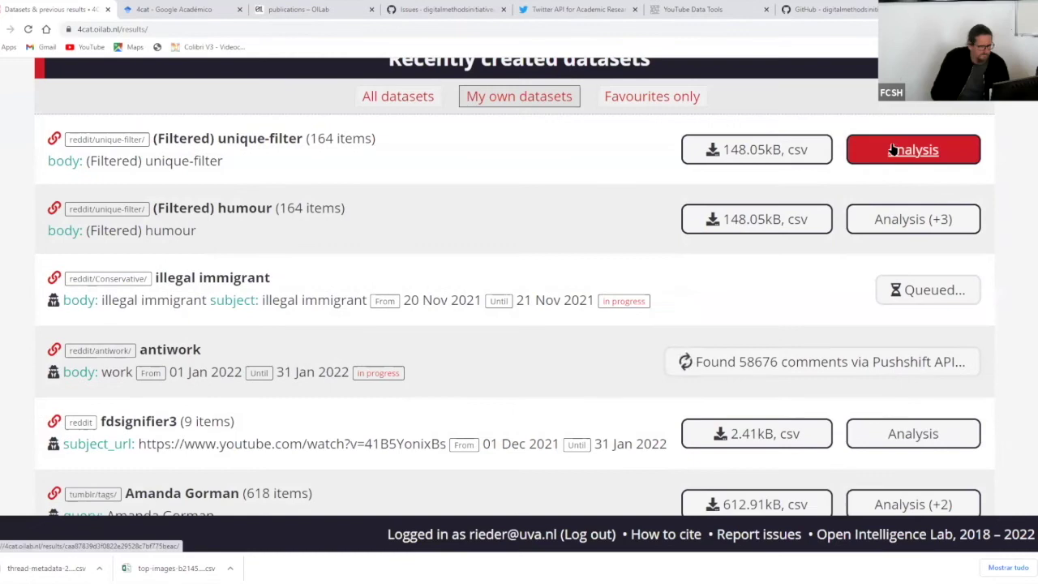
pyautogui.click(882, 152)
pyautogui.scroll(-2, 748, 152)
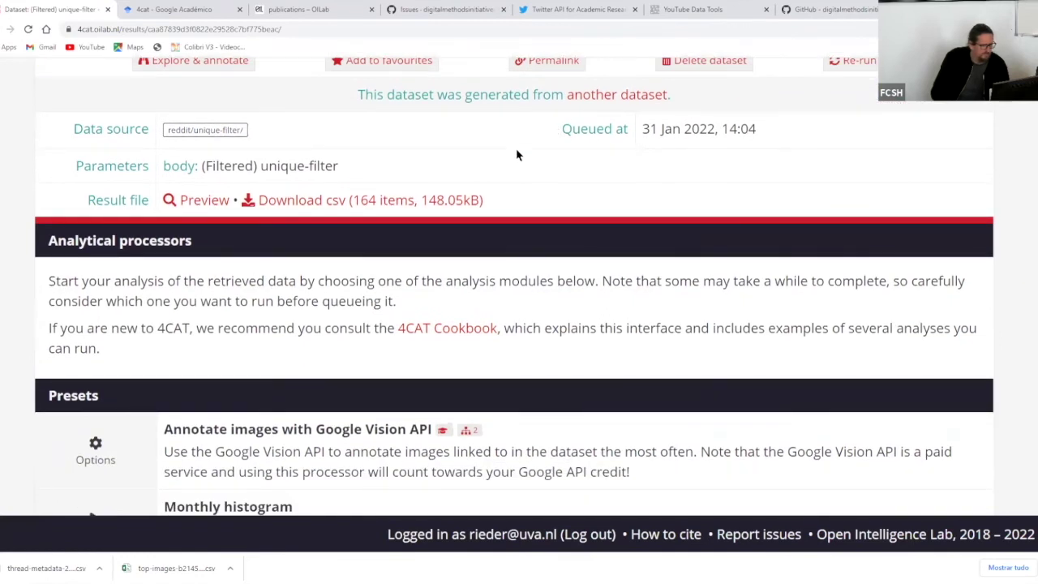
pyautogui.scroll(-1, 521, 167)
pyautogui.scroll(-4, 516, 169)
pyautogui.scroll(-10, 515, 169)
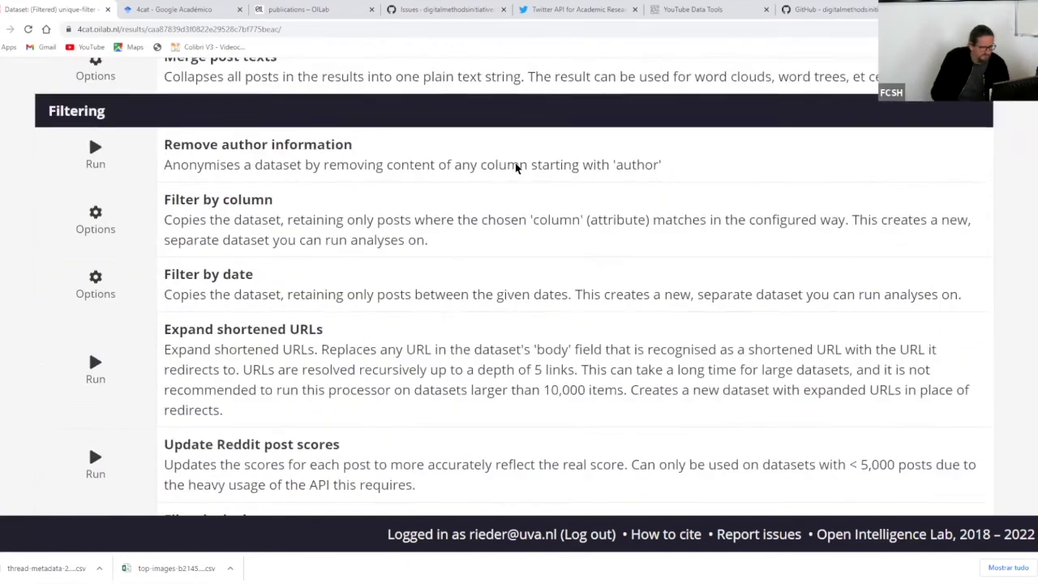
pyautogui.scroll(-15, 515, 168)
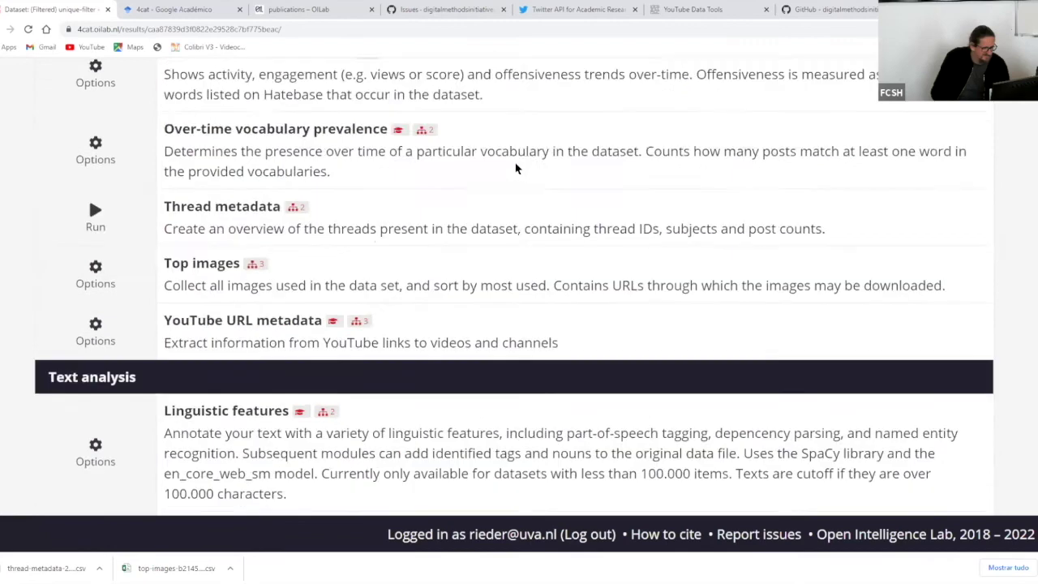
pyautogui.scroll(8, 516, 169)
pyautogui.scroll(20, 515, 169)
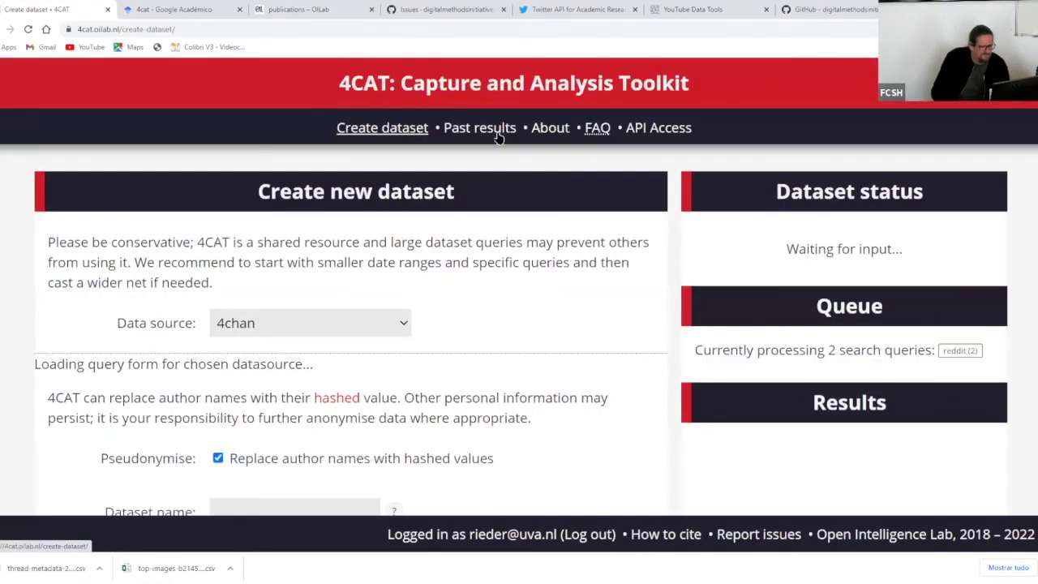
pyautogui.scroll(-5, 499, 138)
pyautogui.scroll(-3, 499, 138)
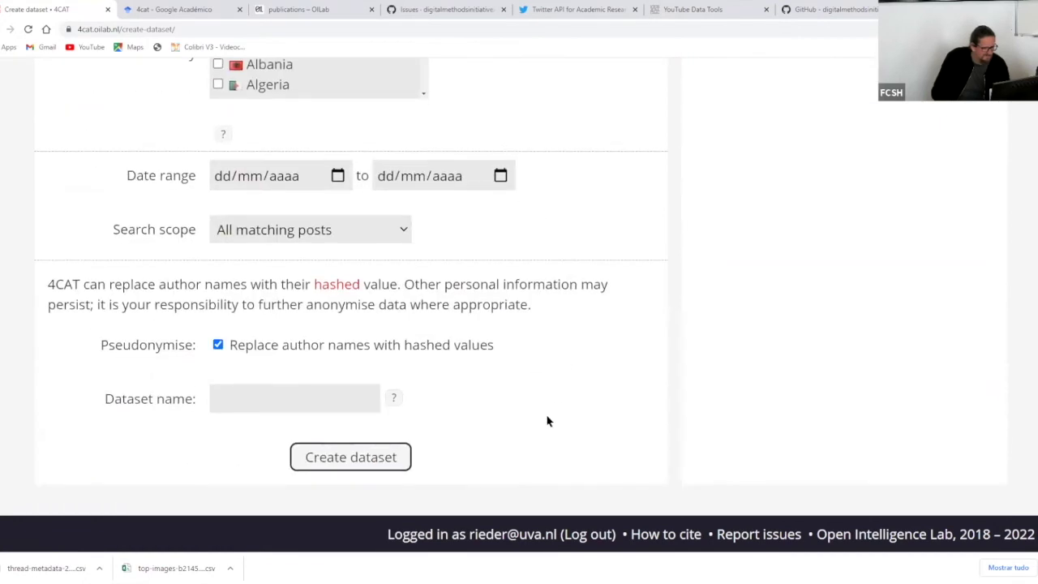
pyautogui.scroll(8, 546, 417)
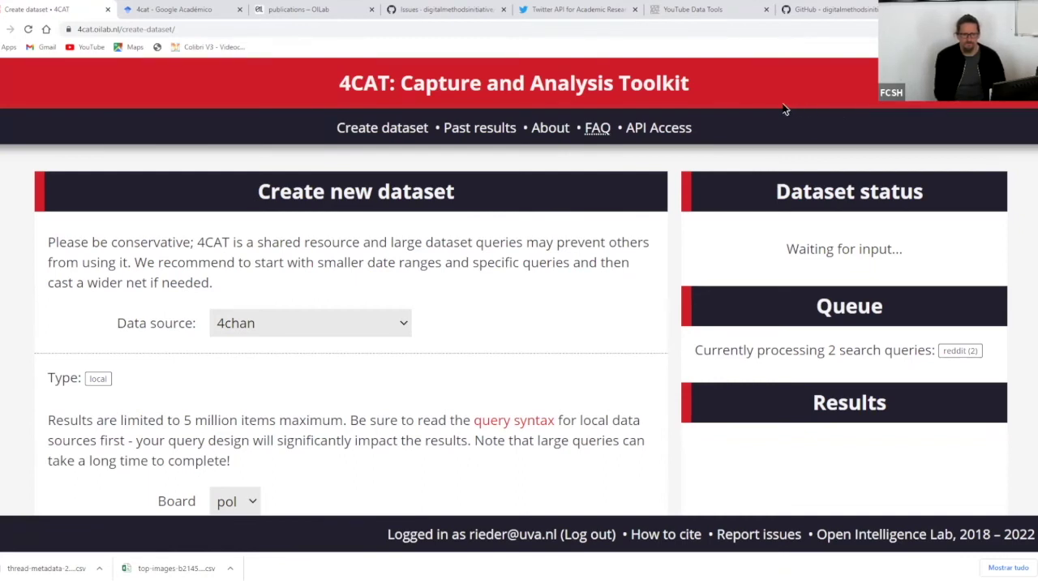
# - Scroll over the Create new dataset form showing 4chan as source with the pol board
pyautogui.scroll(-1, 784, 109)
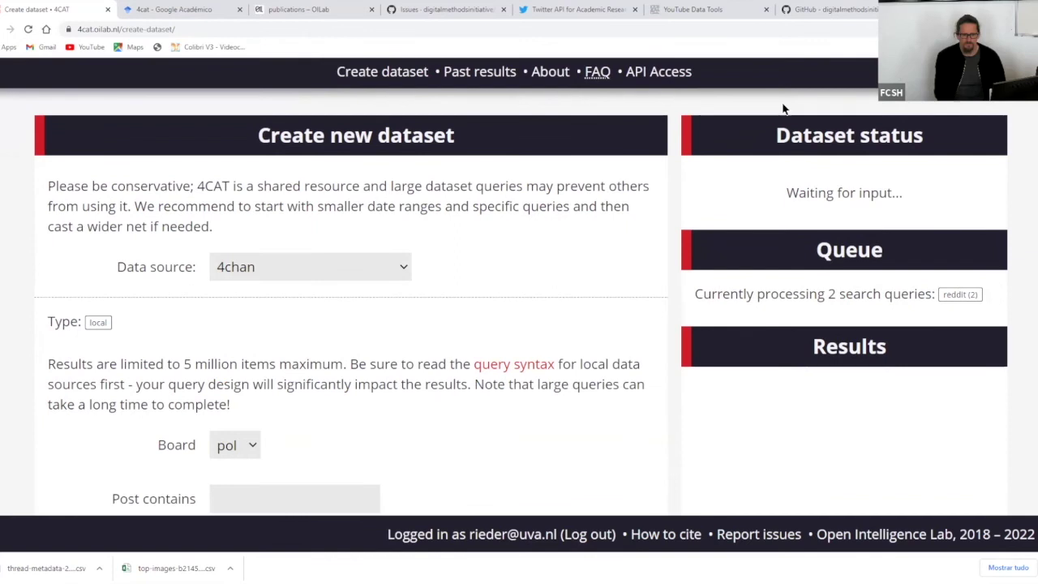
pyautogui.scroll(-1, 784, 109)
pyautogui.scroll(2, 784, 108)
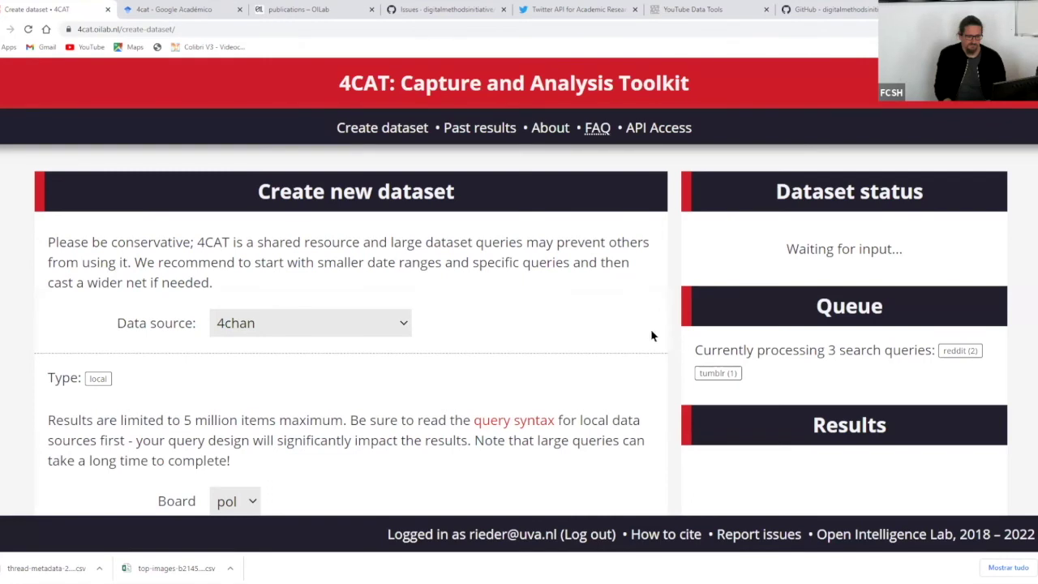
pyautogui.scroll(-4, 670, 313)
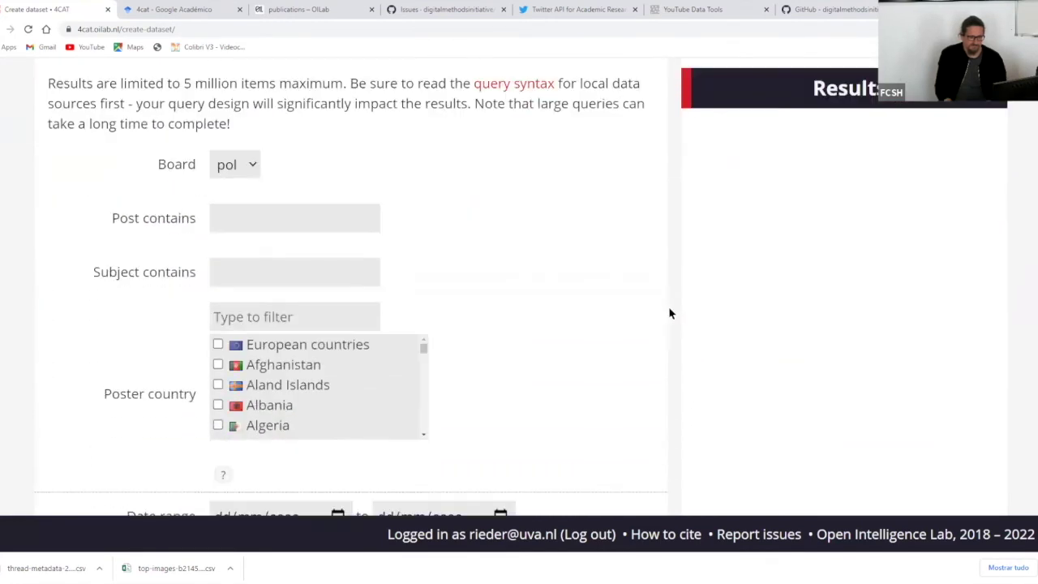
pyautogui.scroll(-4, 670, 313)
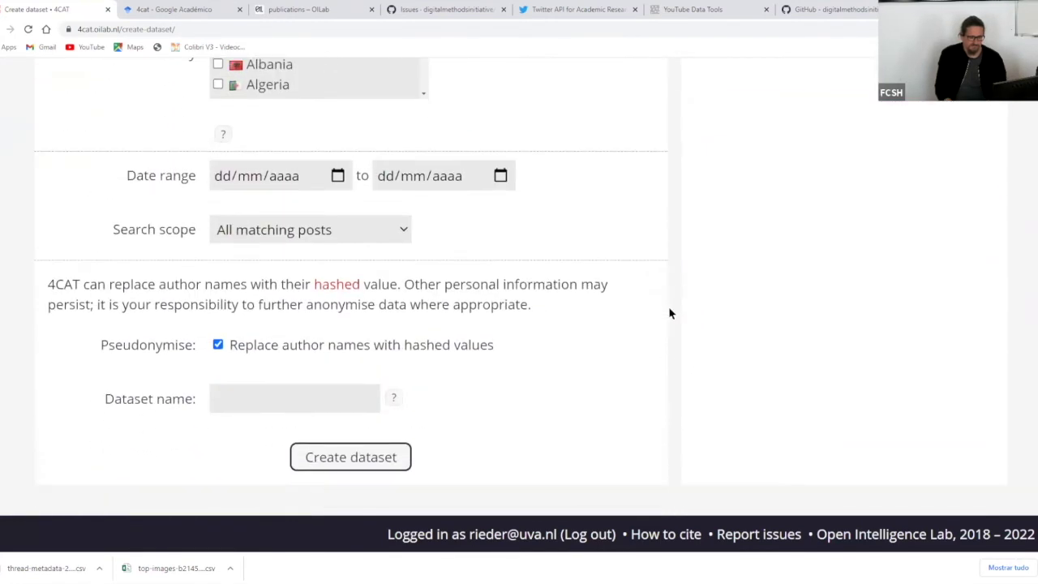
pyautogui.scroll(8, 670, 313)
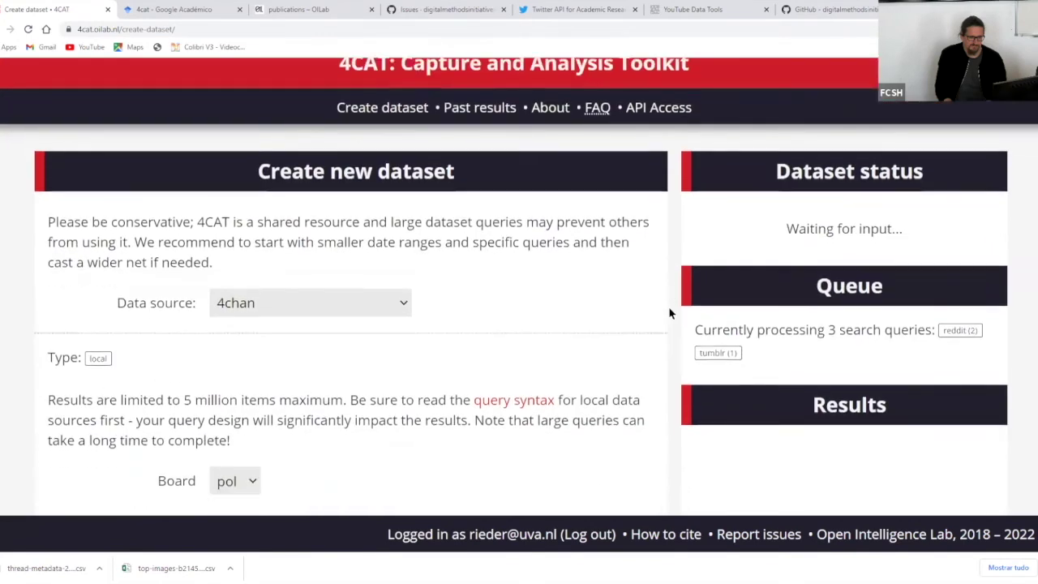
pyautogui.scroll(-7, 669, 313)
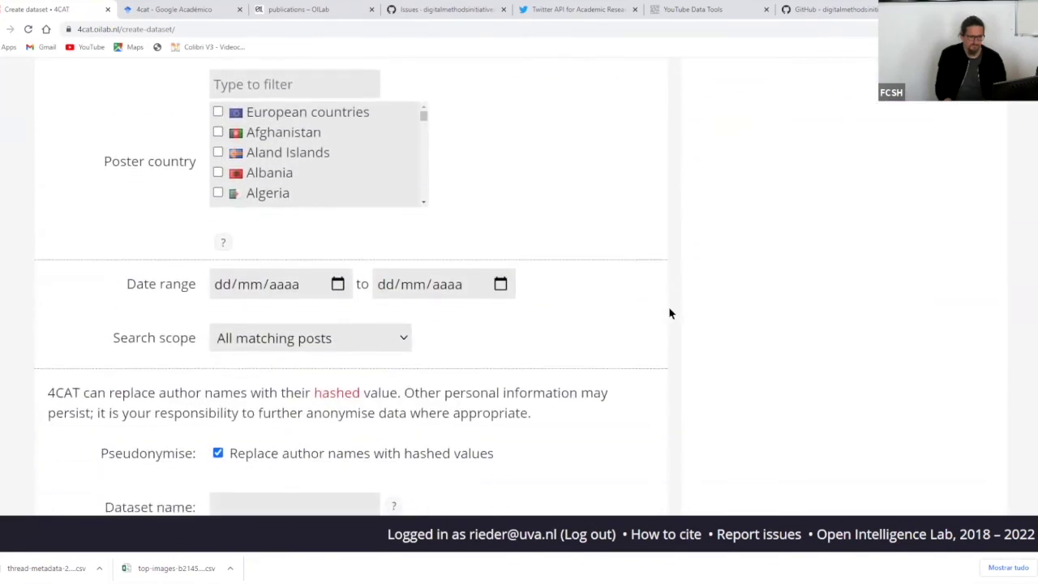
pyautogui.scroll(-2, 669, 313)
pyautogui.scroll(7, 670, 312)
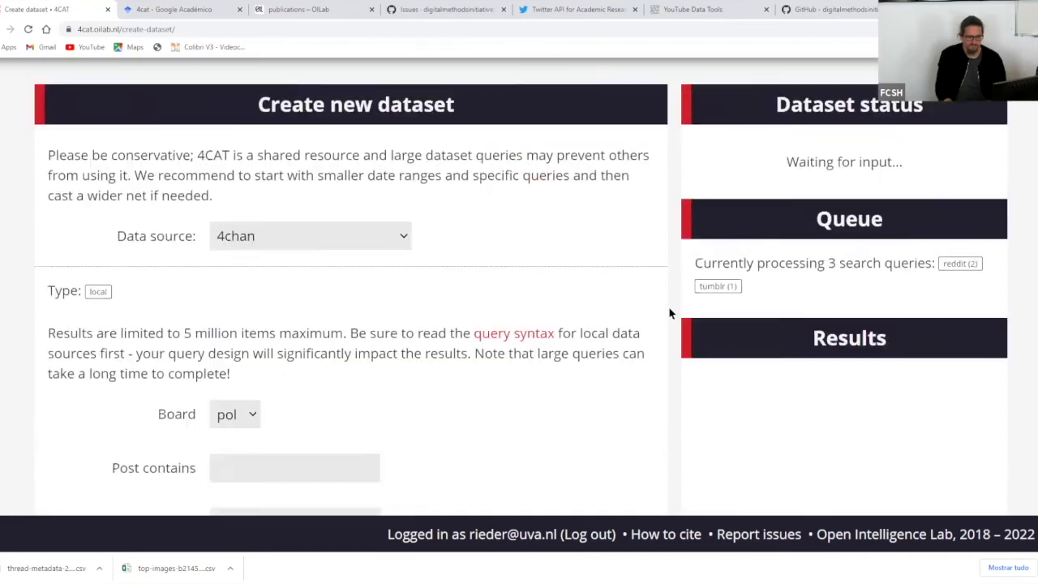
pyautogui.scroll(1, 670, 313)
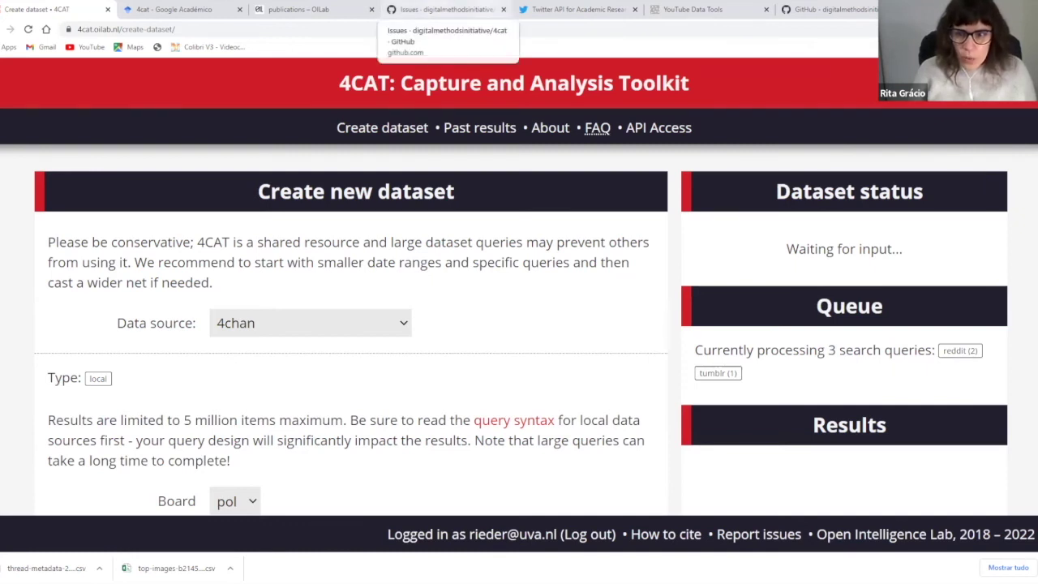
pyautogui.hotkey('ctrl', 't')
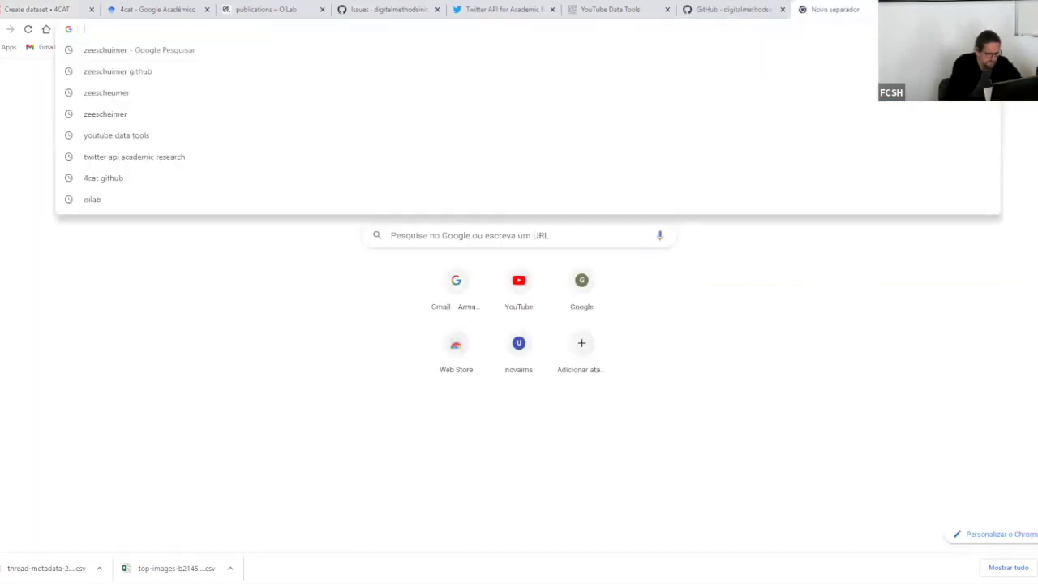
# - Search the web for cat4smr and open the CAT4SMR project homepage result
pyautogui.write('cat')
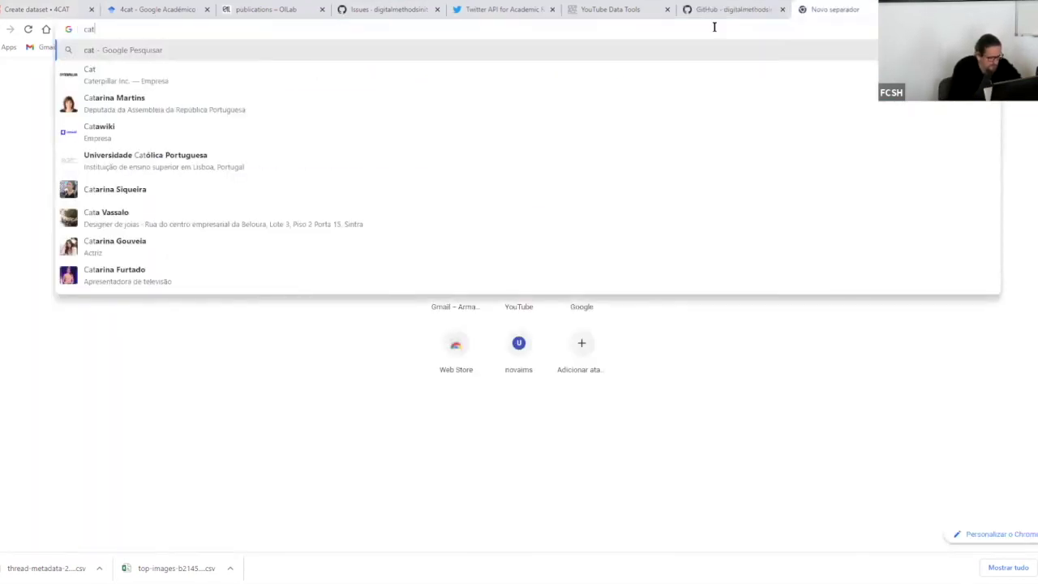
pyautogui.write('4smr')
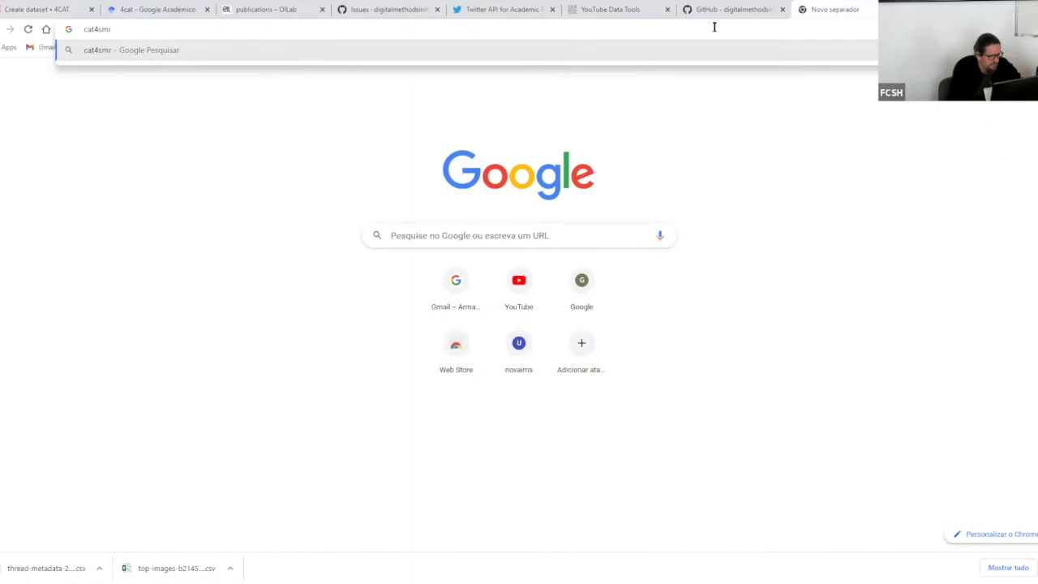
pyautogui.press('Return')
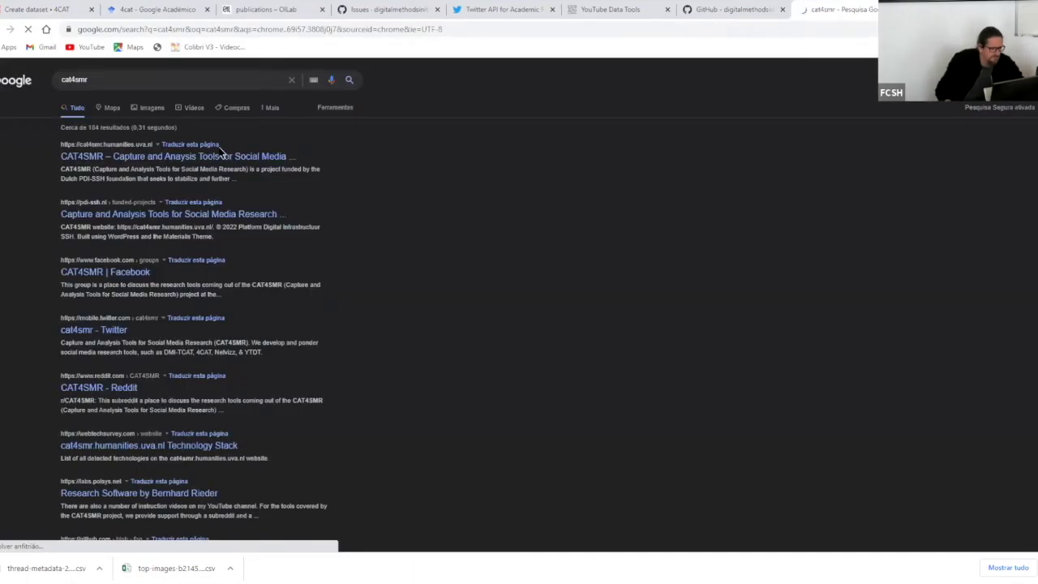
pyautogui.click(230, 155)
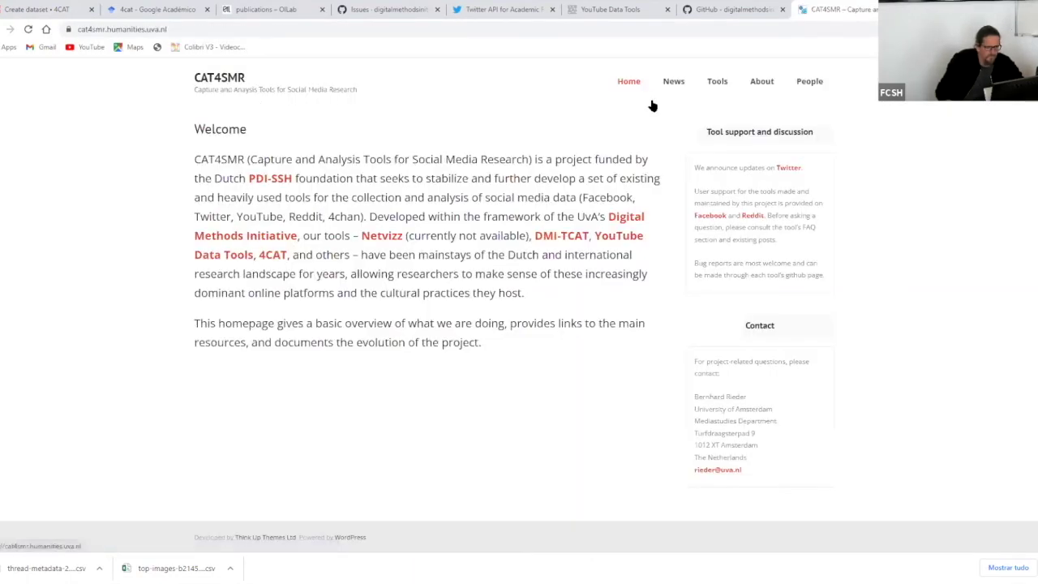
# - Open the CAT4SMR Tools page and read the 4CAT, DMI-TCAT and YouTube Data Tools descriptions
pyautogui.click(180, 30)
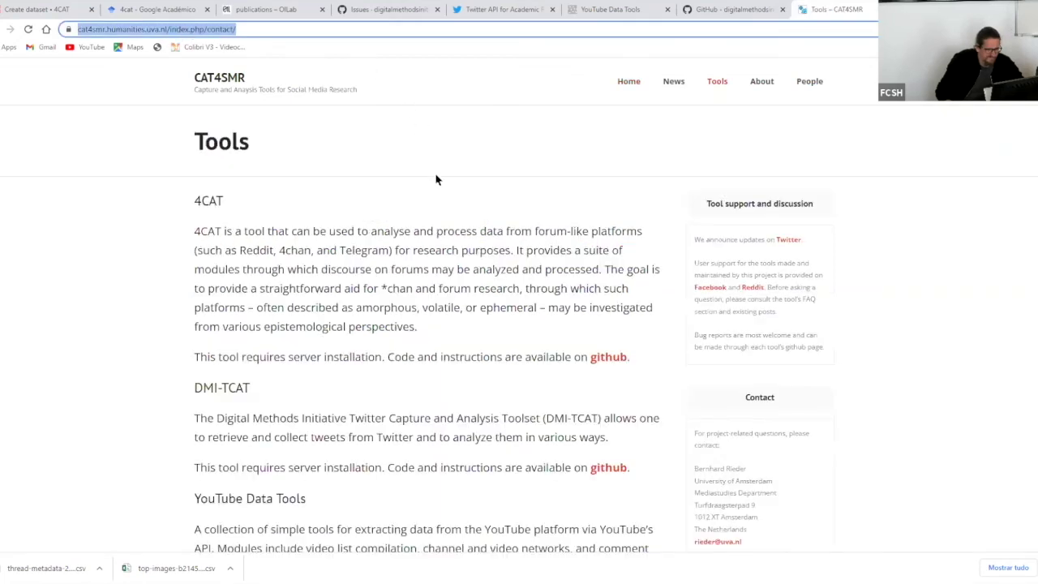
pyautogui.scroll(-3, 438, 205)
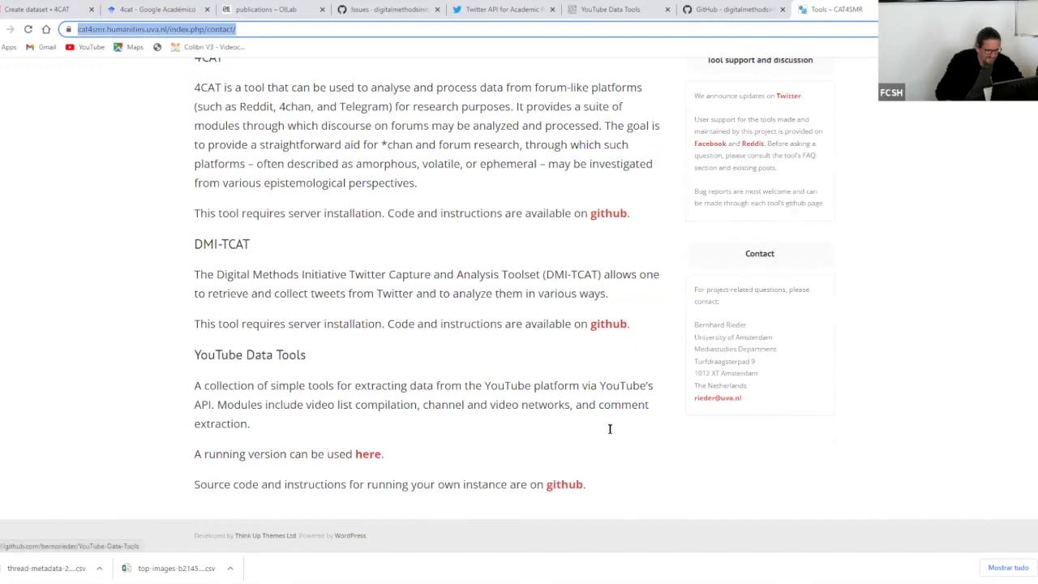
pyautogui.scroll(2, 621, 345)
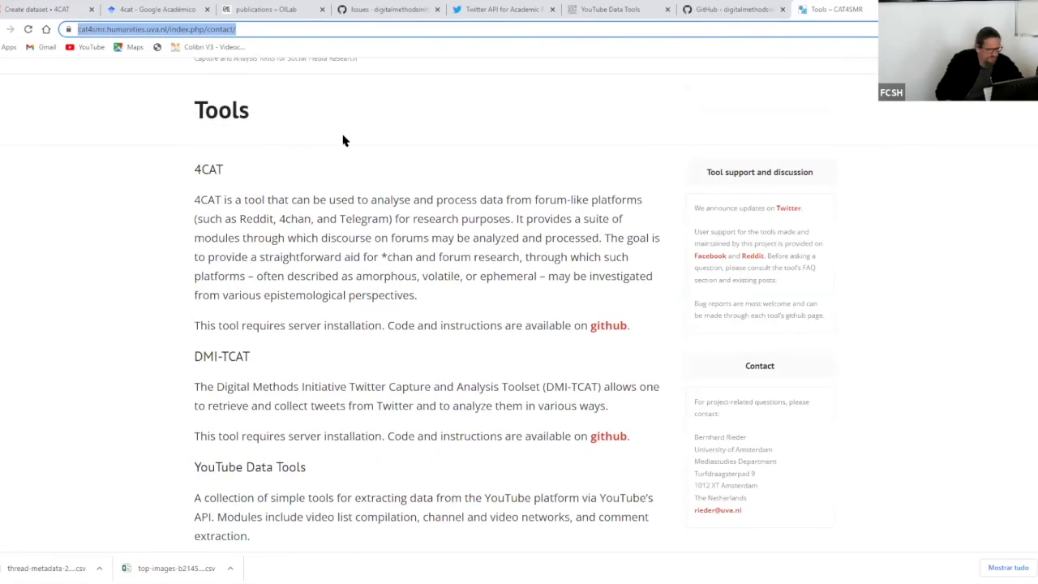
pyautogui.click(945, 572)
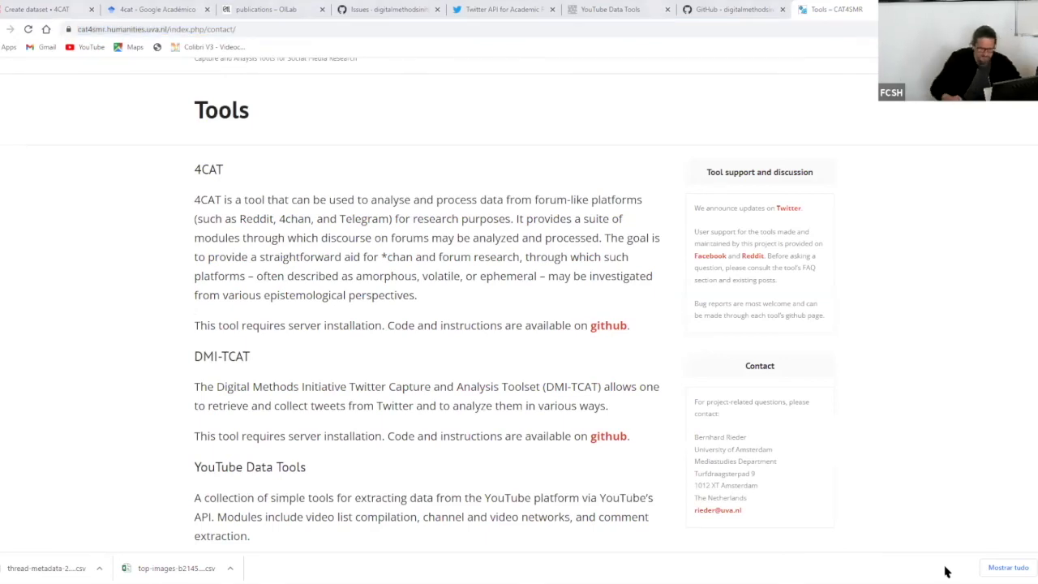
pyautogui.scroll(1, 621, 366)
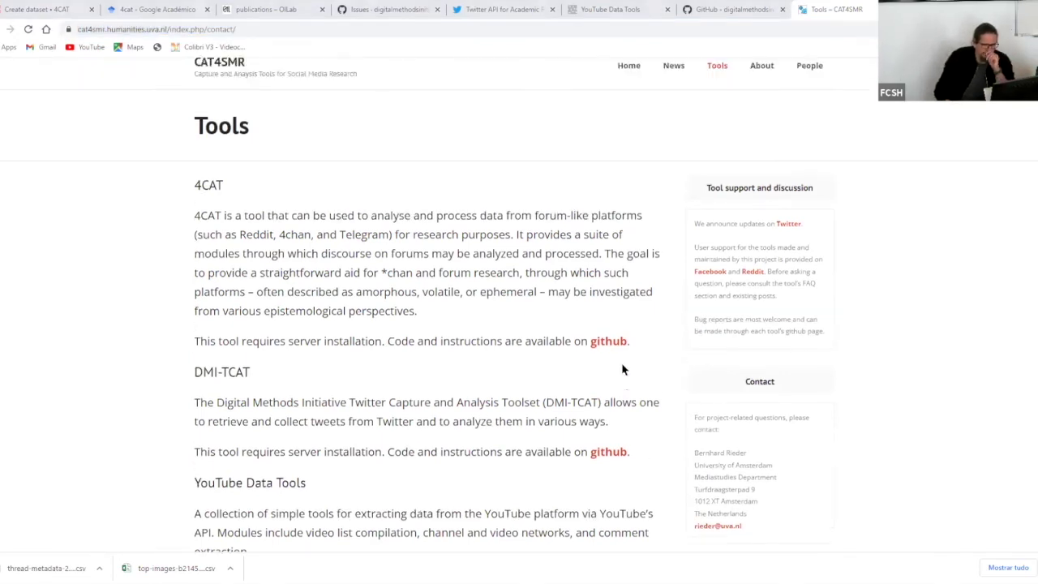
pyautogui.scroll(-2, 621, 366)
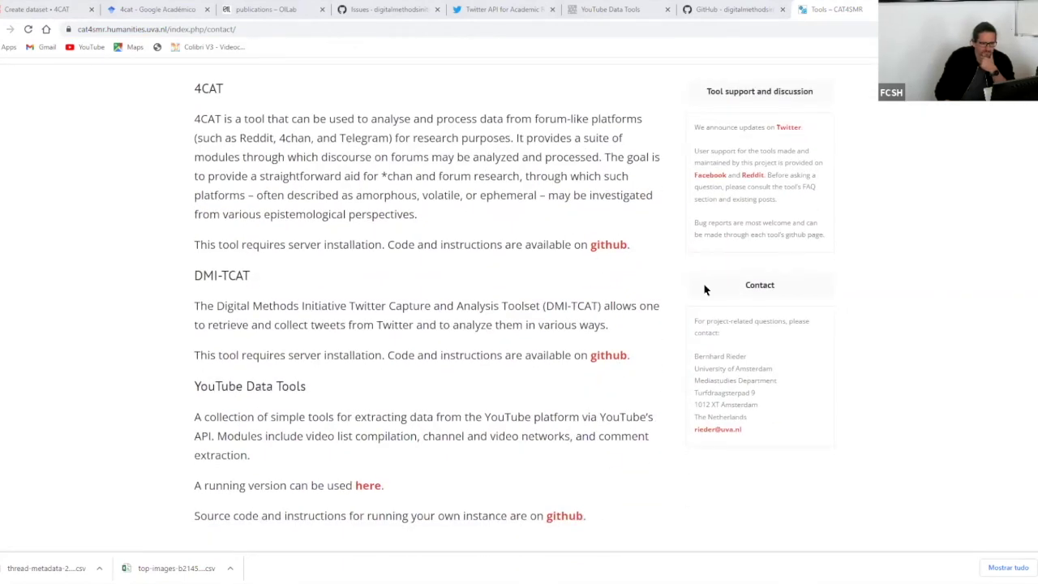
pyautogui.scroll(2, 703, 289)
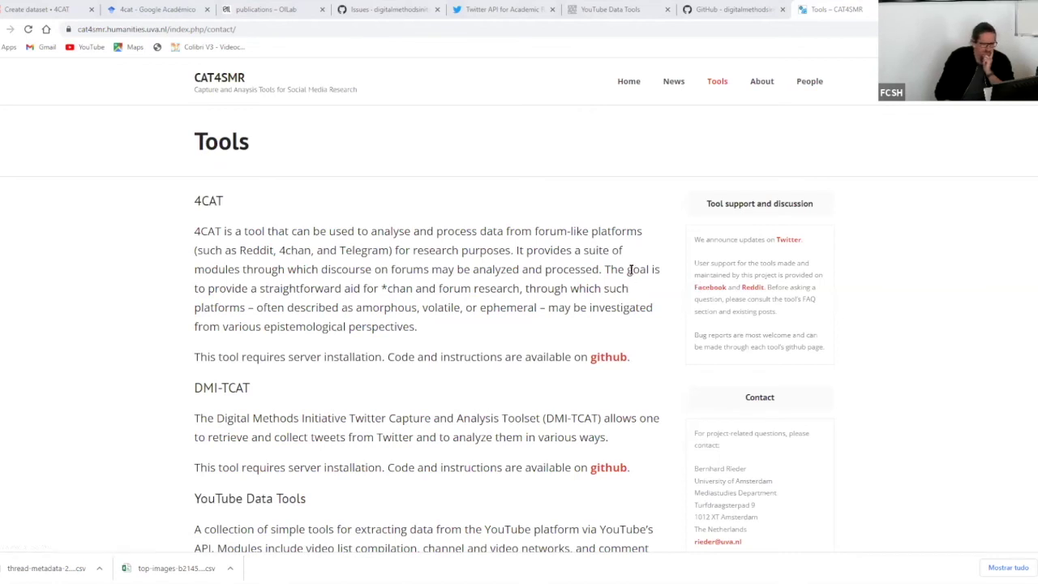
pyautogui.scroll(-1, 631, 269)
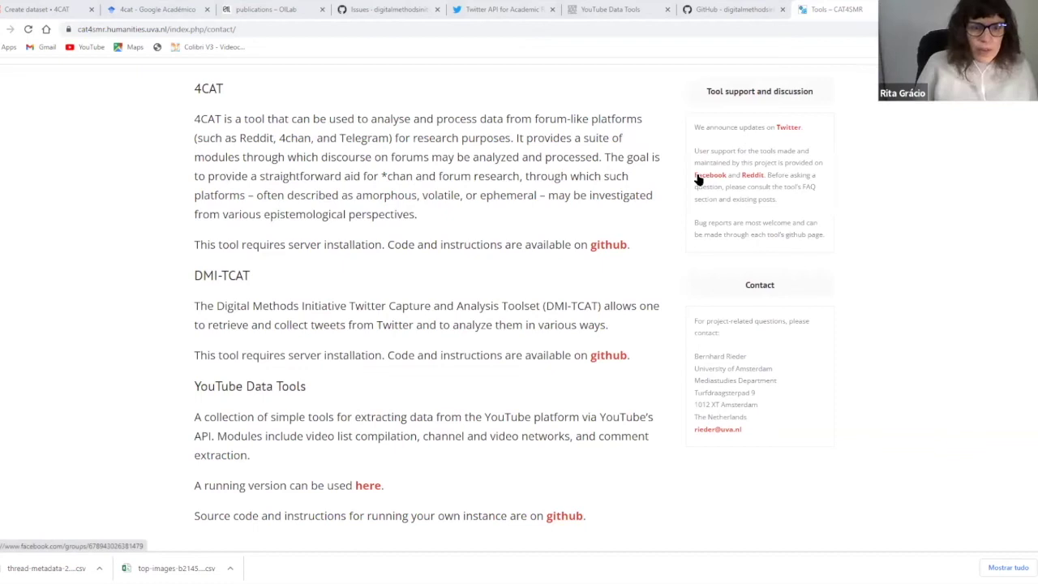
pyautogui.scroll(1, 324, 219)
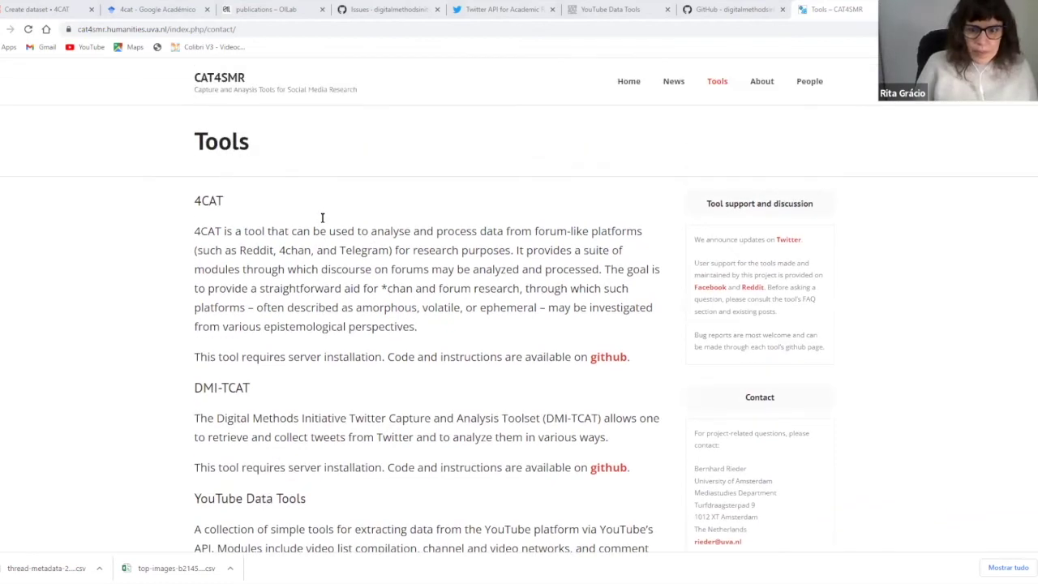
pyautogui.scroll(-2, 322, 218)
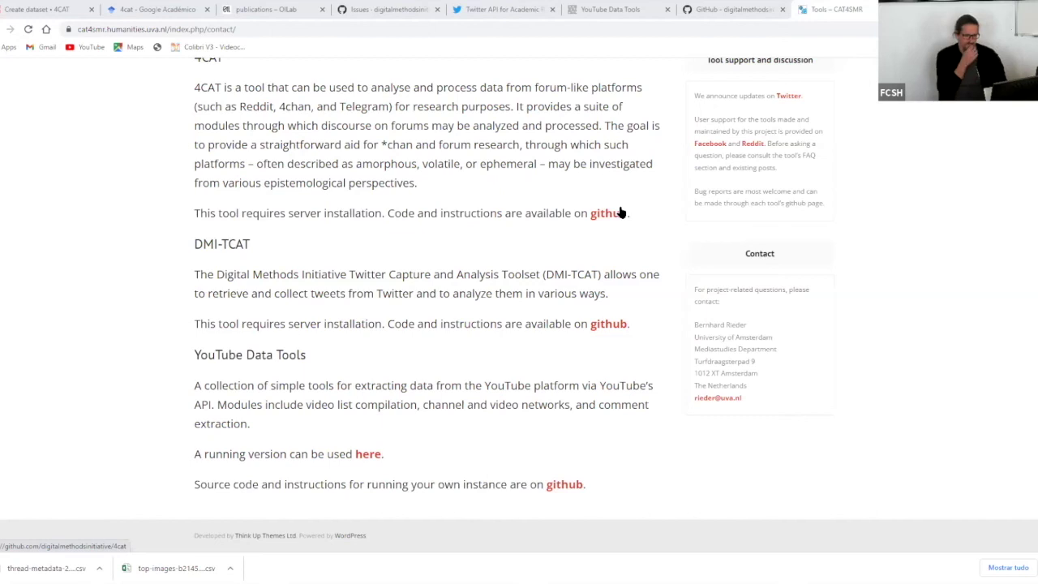
pyautogui.scroll(3, 620, 213)
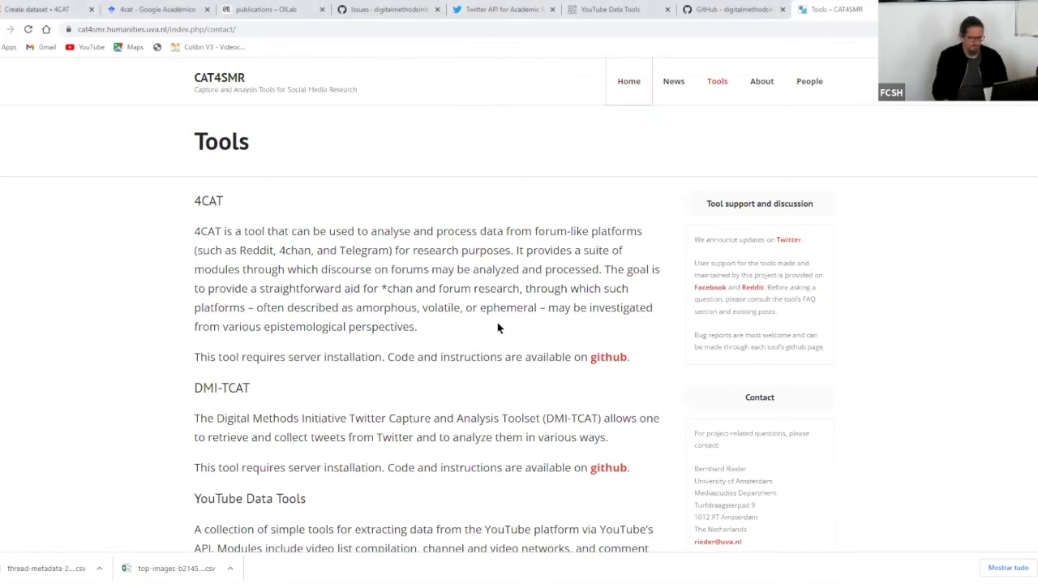
pyautogui.scroll(-2, 499, 327)
pyautogui.scroll(1, 498, 327)
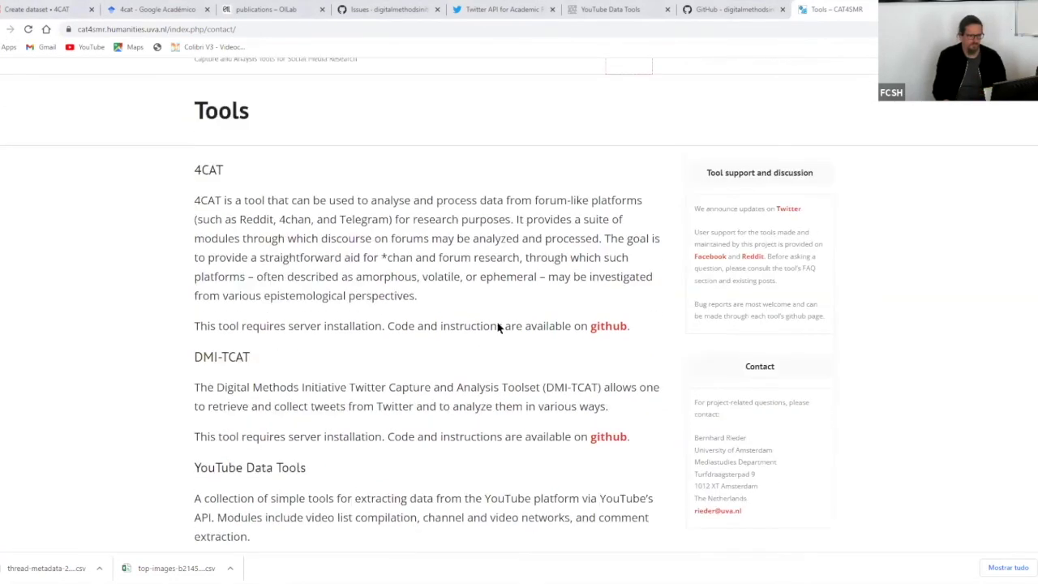
pyautogui.scroll(-2, 498, 327)
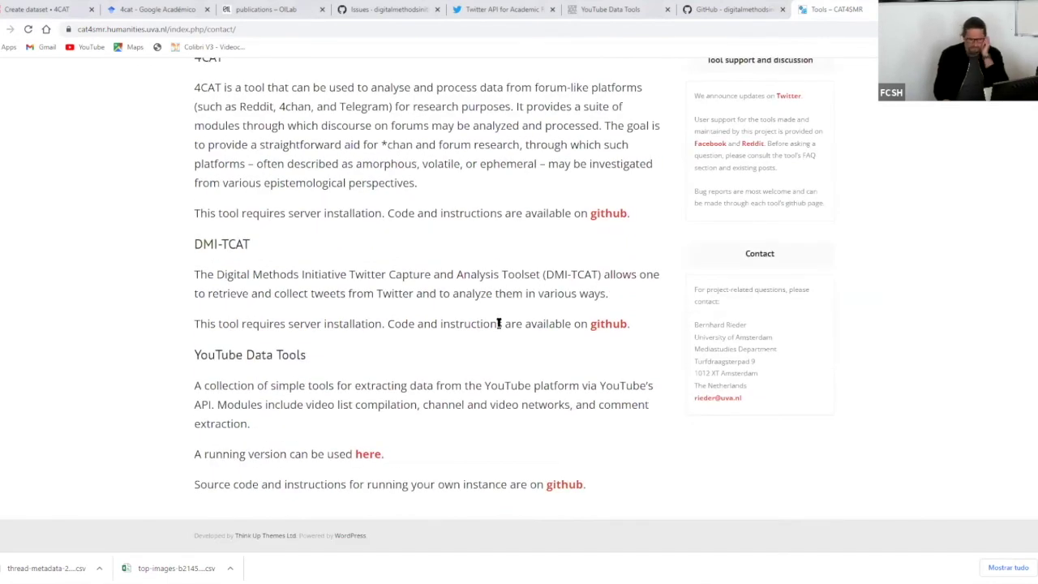
pyautogui.scroll(3, 497, 323)
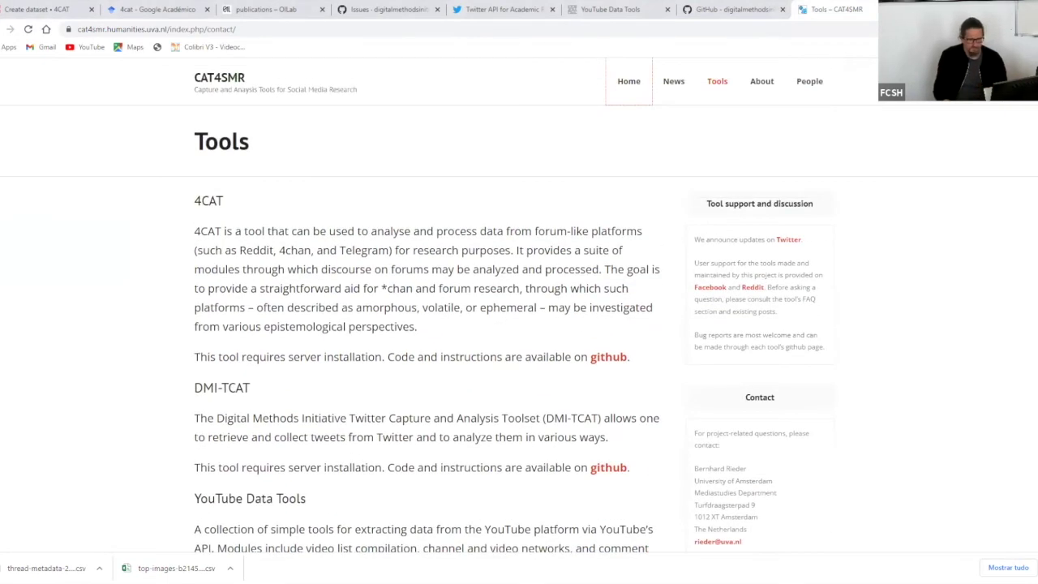
pyautogui.scroll(-1, 535, 283)
# - Open 4CAT's GitHub repository and follow the README's wiki link to 'How to make a data source'
pyautogui.click(609, 307)
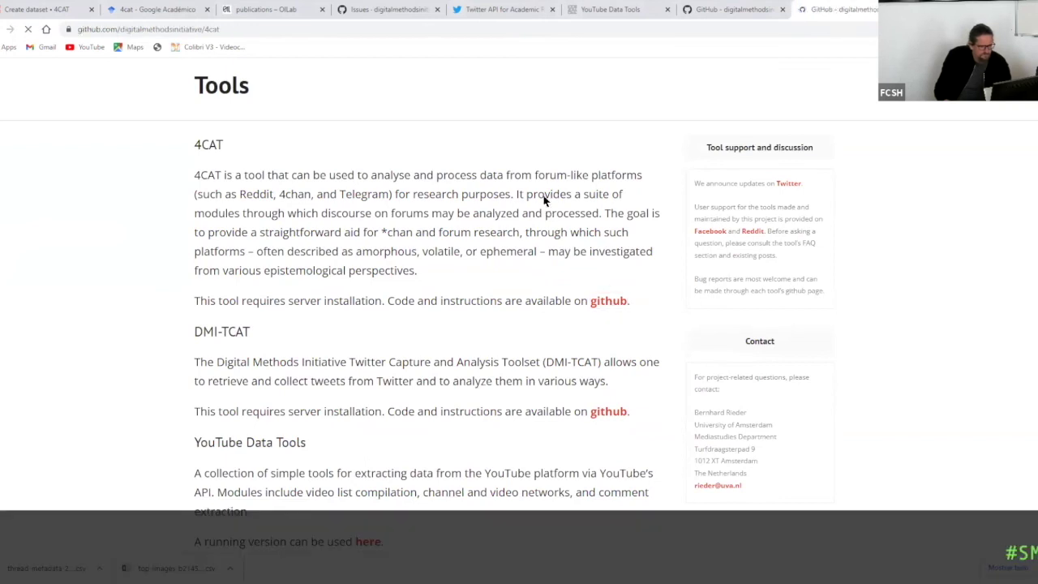
pyautogui.scroll(-1, 503, 249)
pyautogui.scroll(-15, 503, 256)
pyautogui.scroll(-4, 503, 256)
pyautogui.scroll(2, 503, 256)
pyautogui.scroll(3, 504, 255)
pyautogui.scroll(-5, 503, 255)
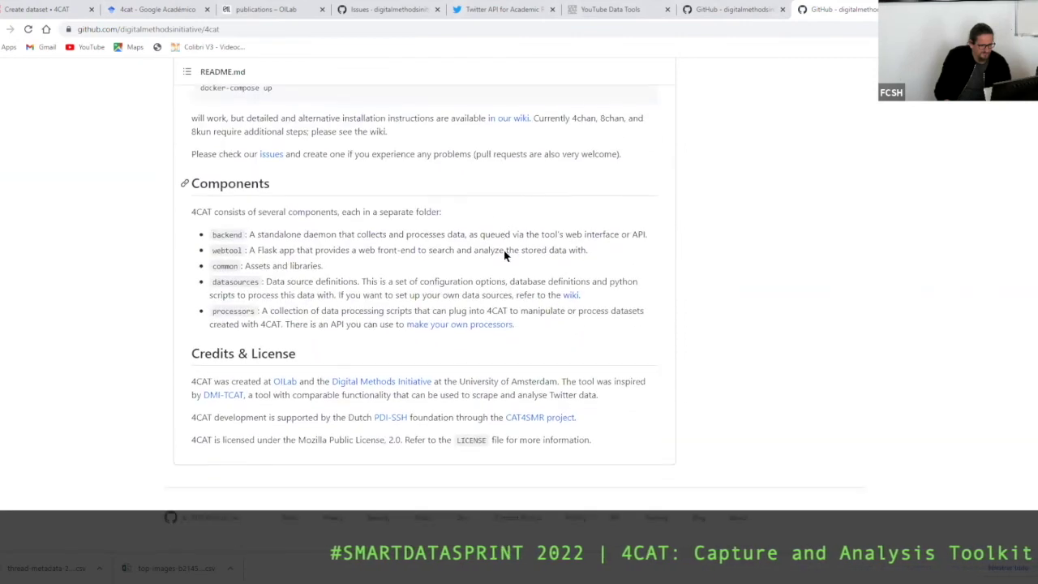
pyautogui.scroll(4, 503, 256)
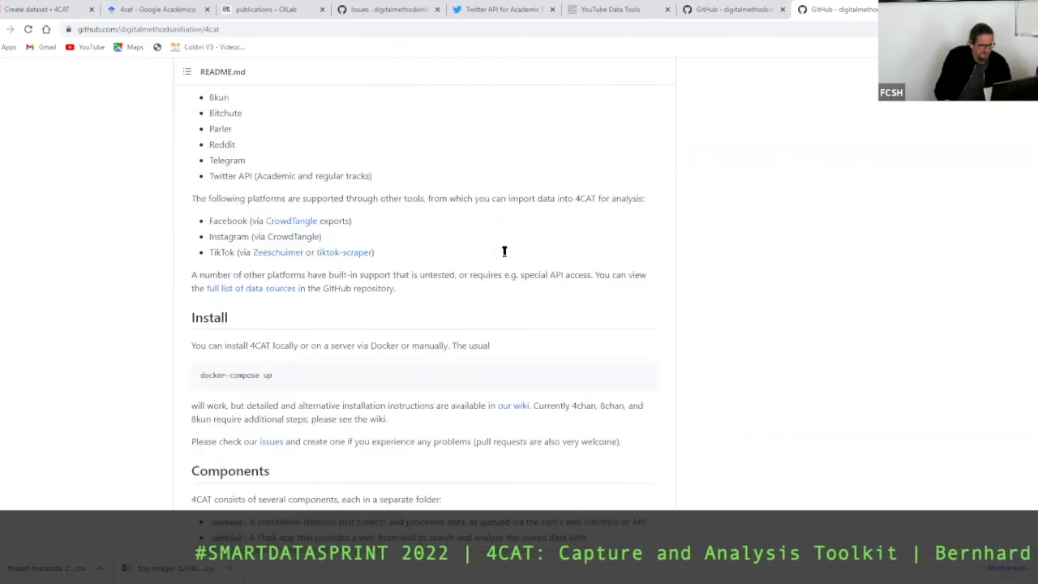
pyautogui.scroll(-4, 503, 252)
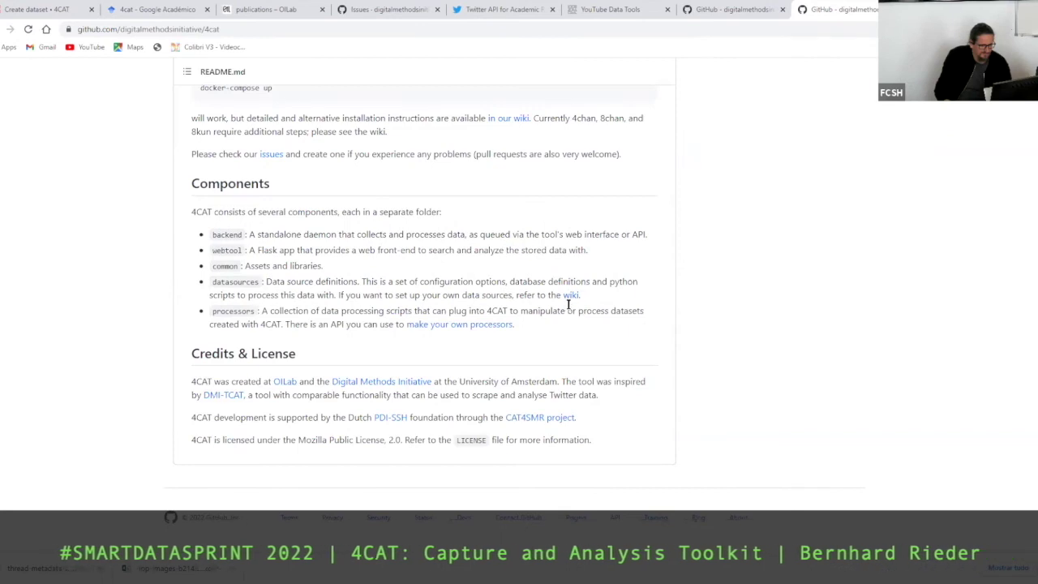
pyautogui.click(570, 296)
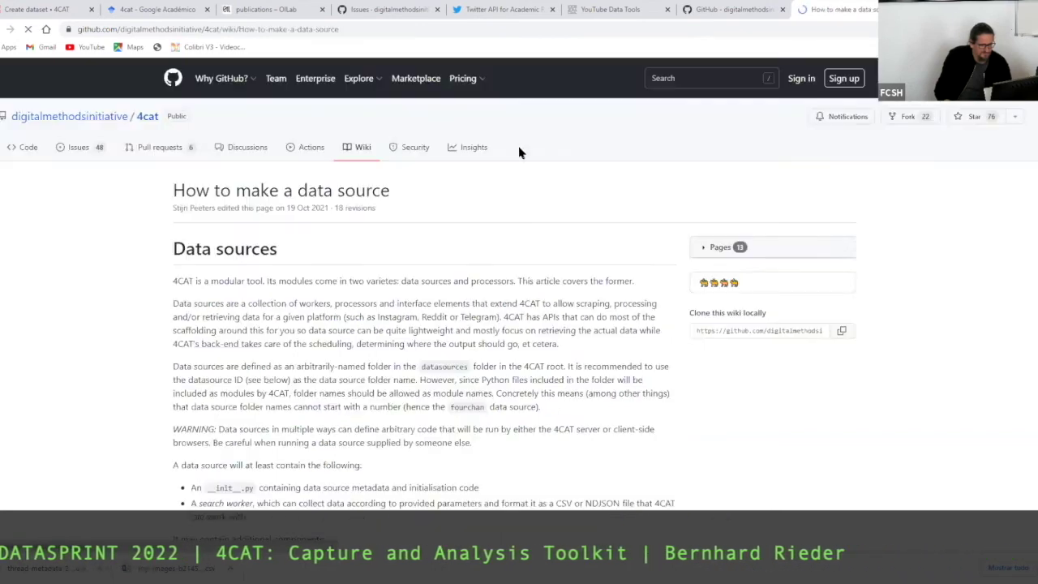
# - Skim the 'How to make a data source' wiki page, then go back to the 4CAT README
pyautogui.scroll(-10, 517, 148)
pyautogui.scroll(12, 518, 143)
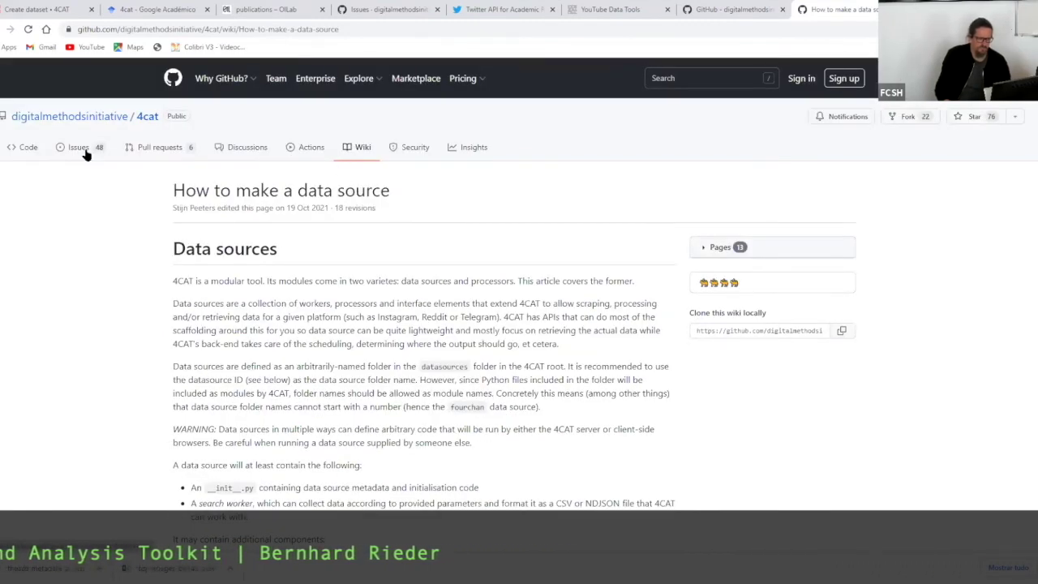
pyautogui.scroll(-1, 309, 244)
pyautogui.scroll(-15, 310, 247)
pyautogui.scroll(16, 310, 243)
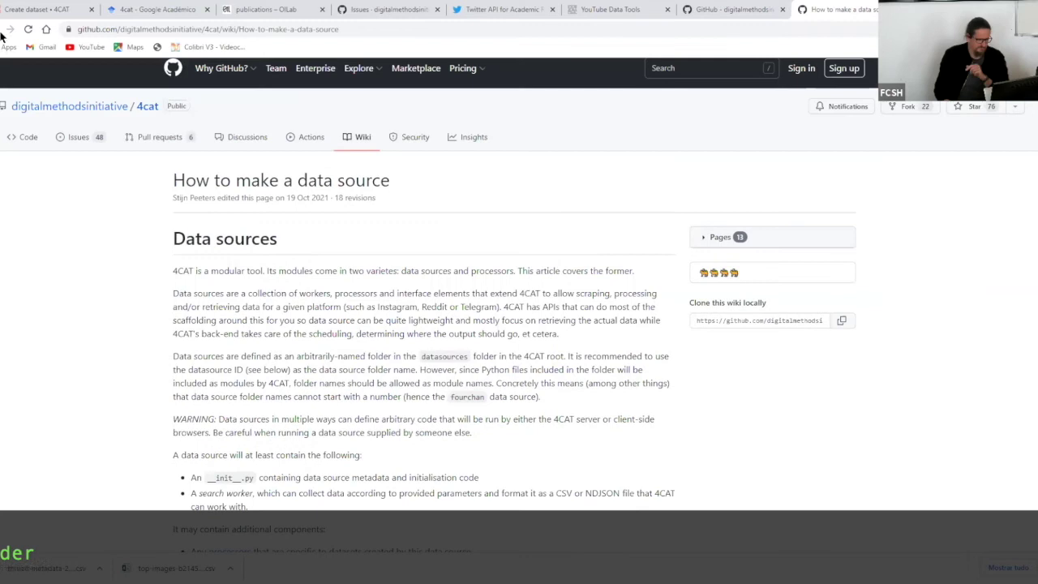
pyautogui.hotkey('alt', 'Left')
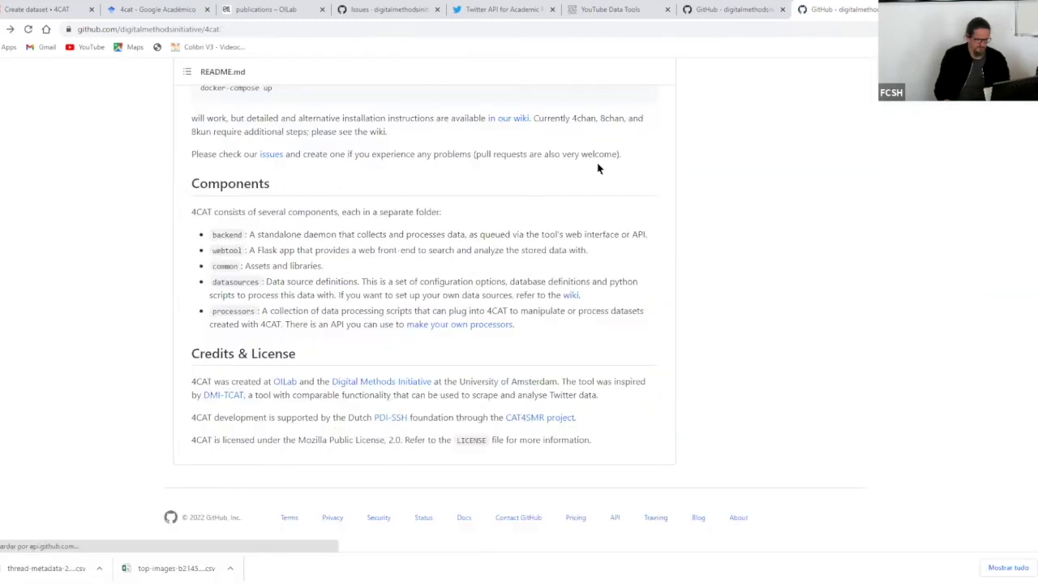
# - Zoom the 4cat repository page to 150% and scroll to the README's title and badges
pyautogui.scroll(3, 598, 168)
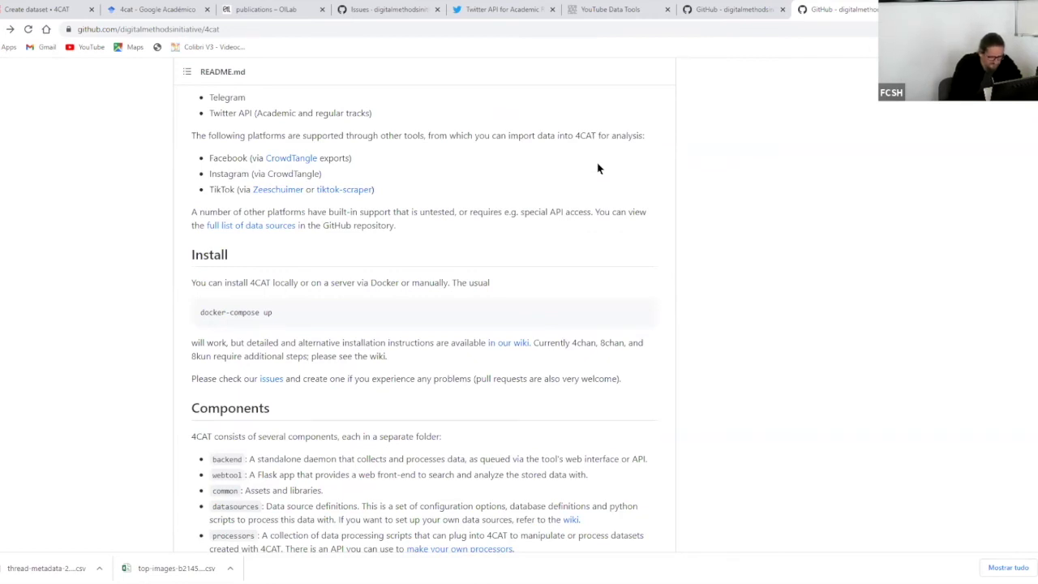
pyautogui.hotkey('ctrl', '+')
pyautogui.hotkey('ctrl', '+')
pyautogui.hotkey('ctrl', '+')
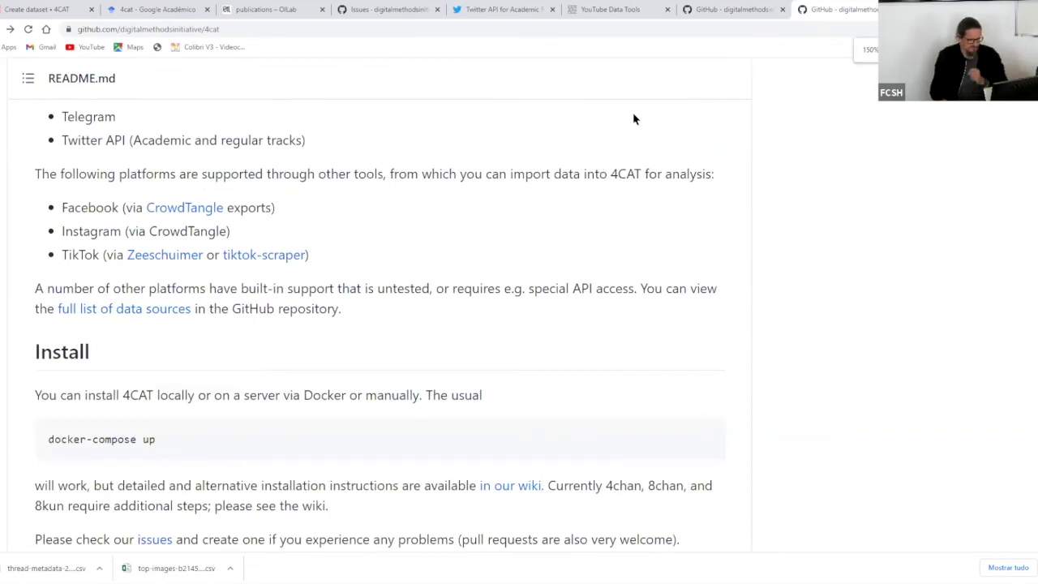
pyautogui.scroll(6, 577, 261)
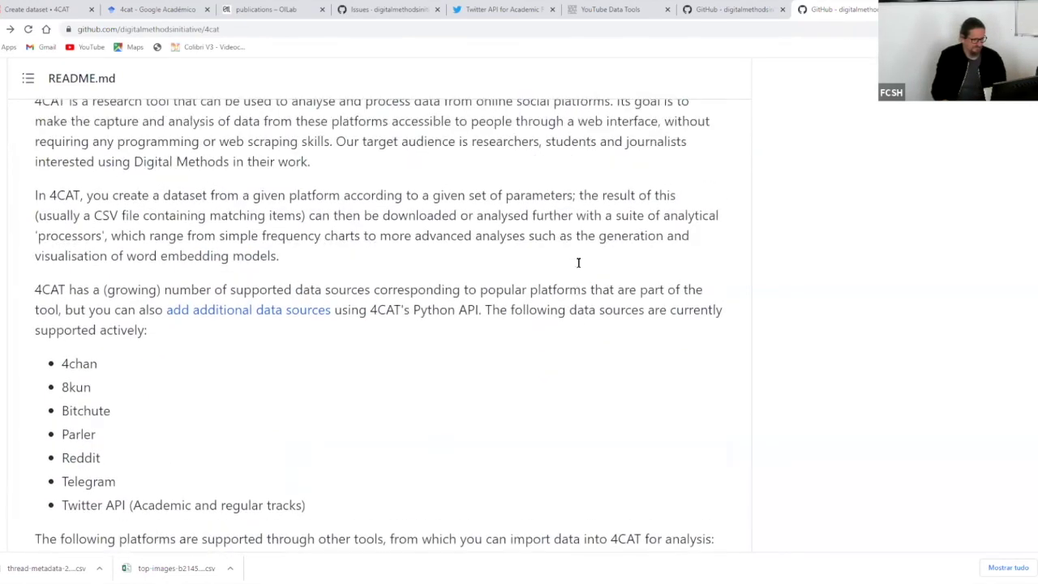
pyautogui.scroll(5, 577, 268)
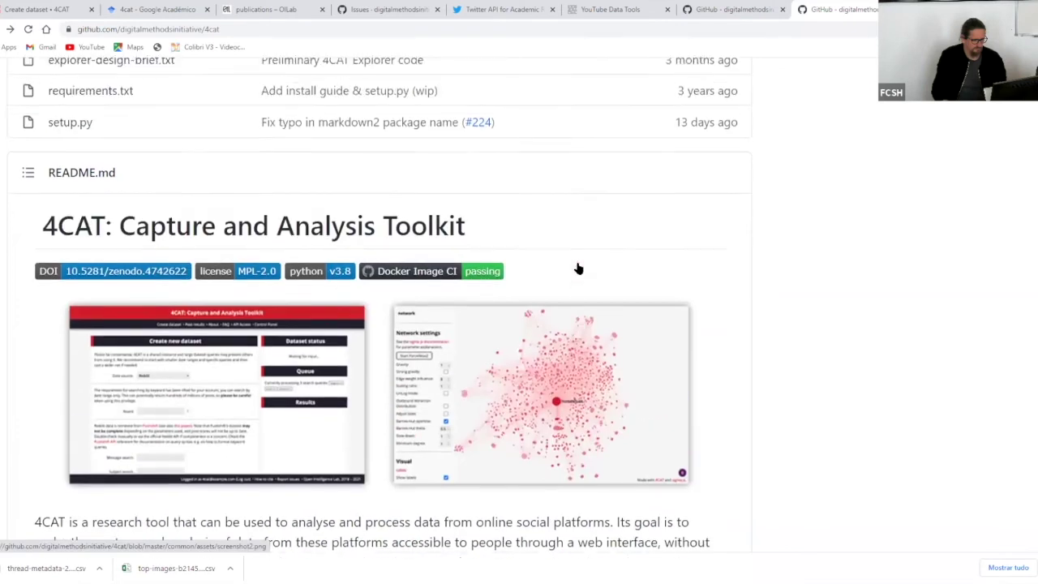
pyautogui.scroll(5, 577, 267)
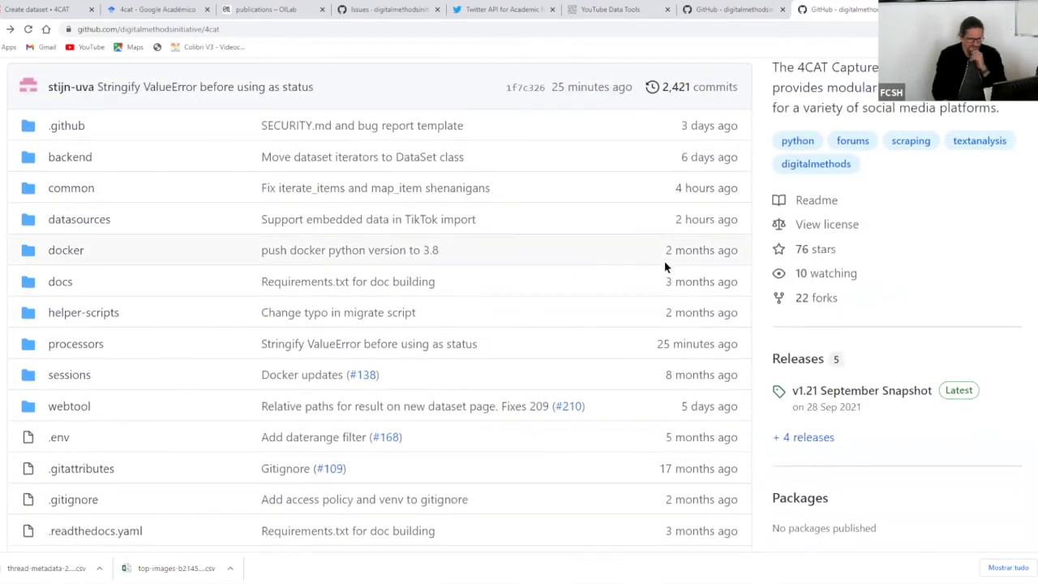
pyautogui.scroll(-9, 664, 267)
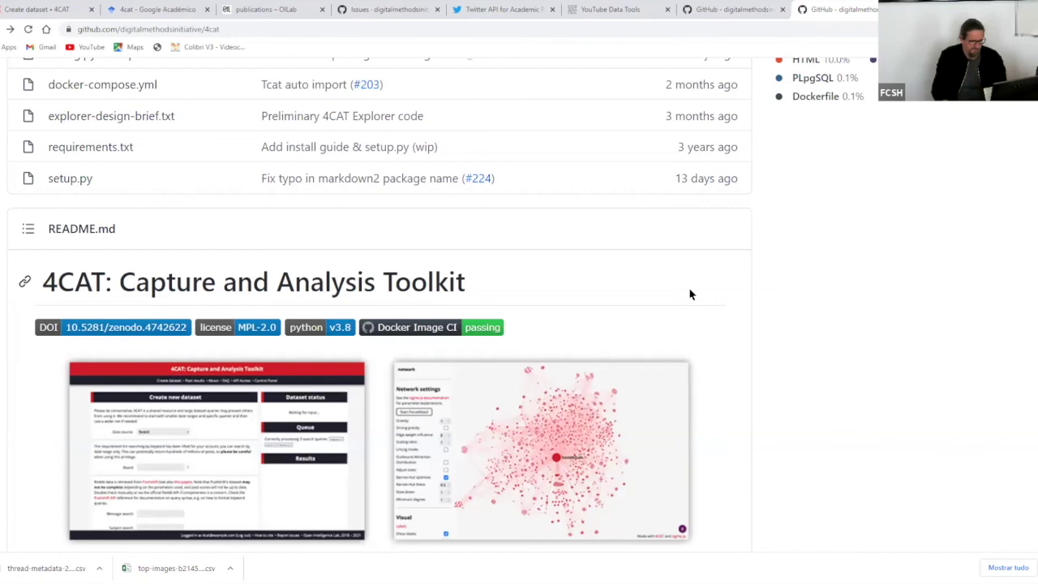
pyautogui.scroll(-3, 690, 294)
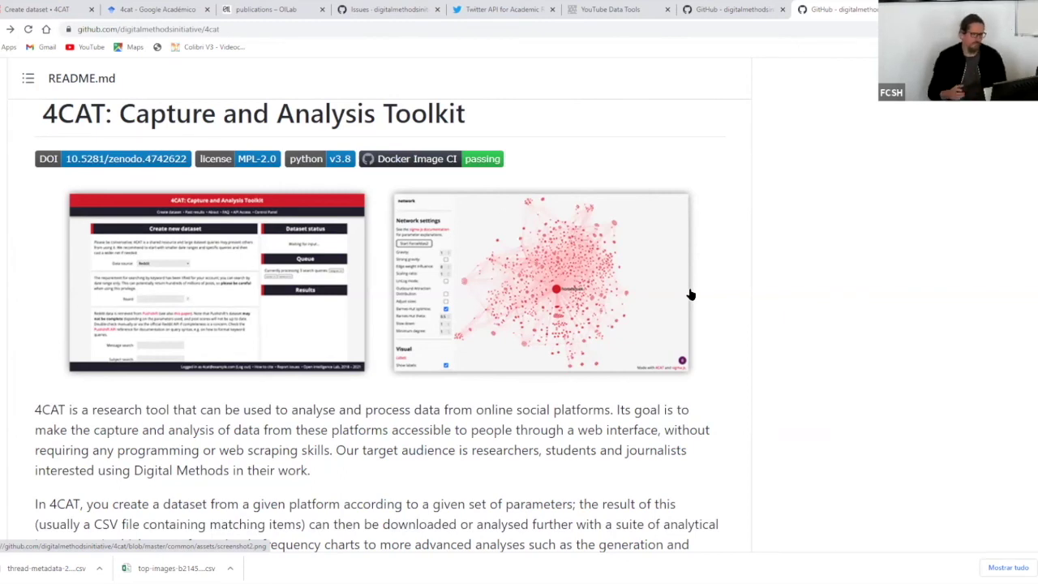
# - Open the README's network-graph image, screenshot2.png, on its own GitHub file page and scroll through it
pyautogui.click(649, 285)
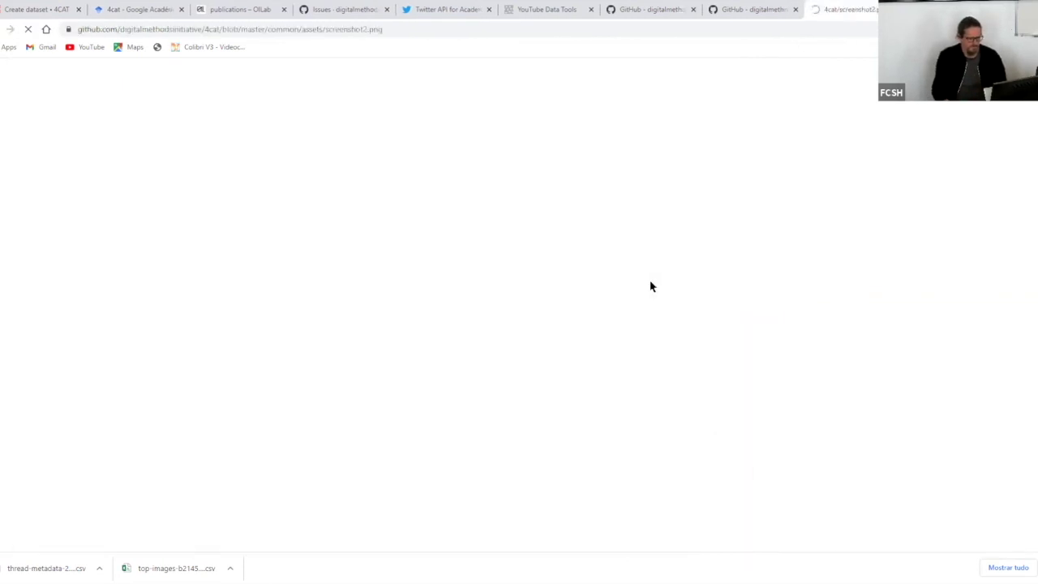
pyautogui.scroll(-3, 498, 264)
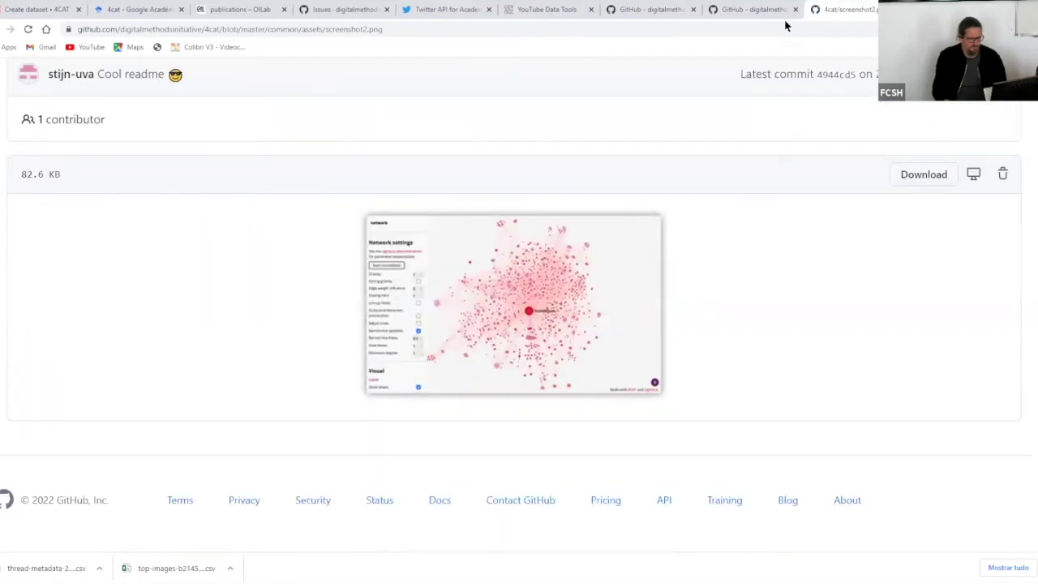
pyautogui.scroll(3, 195, 87)
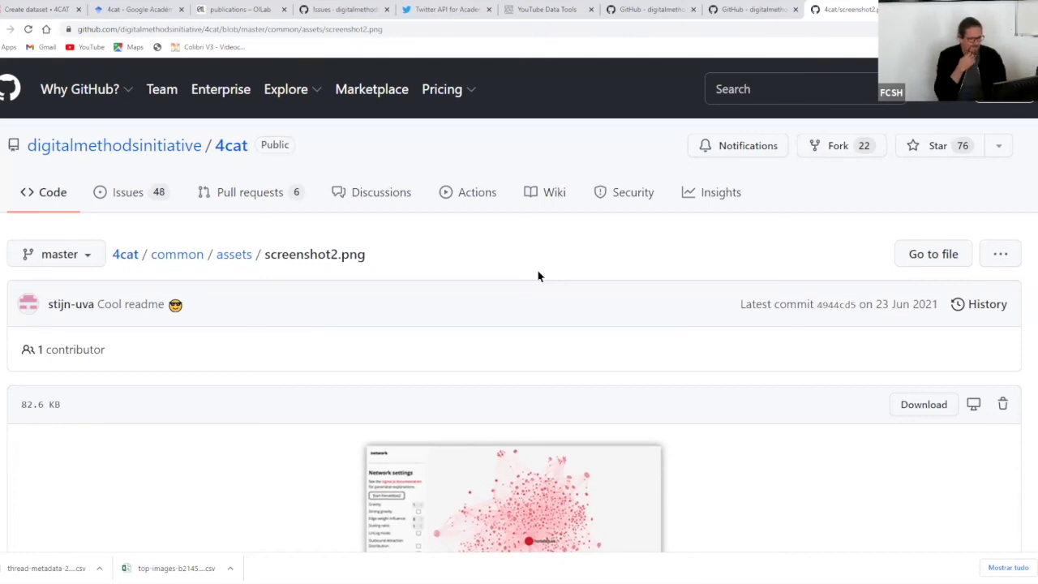
pyautogui.scroll(-1, 538, 275)
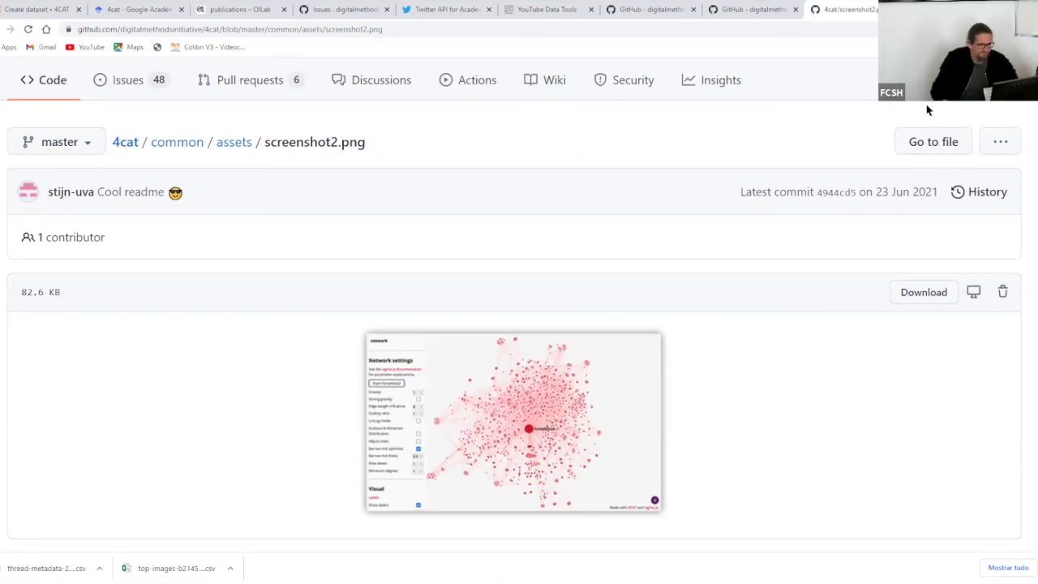
# - Load youtube.com in a new Chrome tab
pyautogui.hotkey('ctrl', 't')
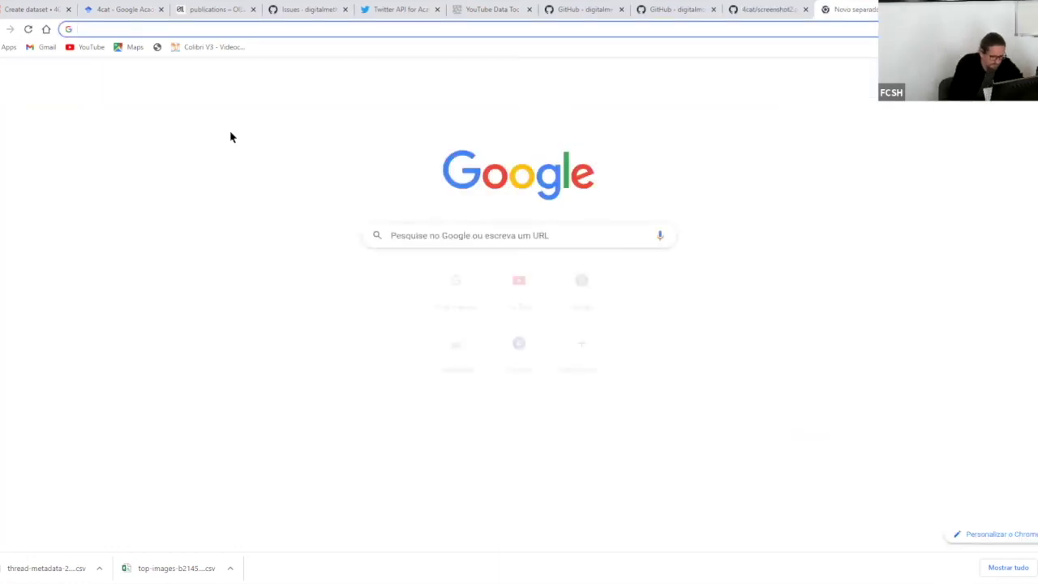
pyautogui.write('yout')
pyautogui.press('BackSpace')
pyautogui.press('BackSpace')
pyautogui.press('BackSpace')
pyautogui.press('BackSpace')
pyautogui.press('BackSpace')
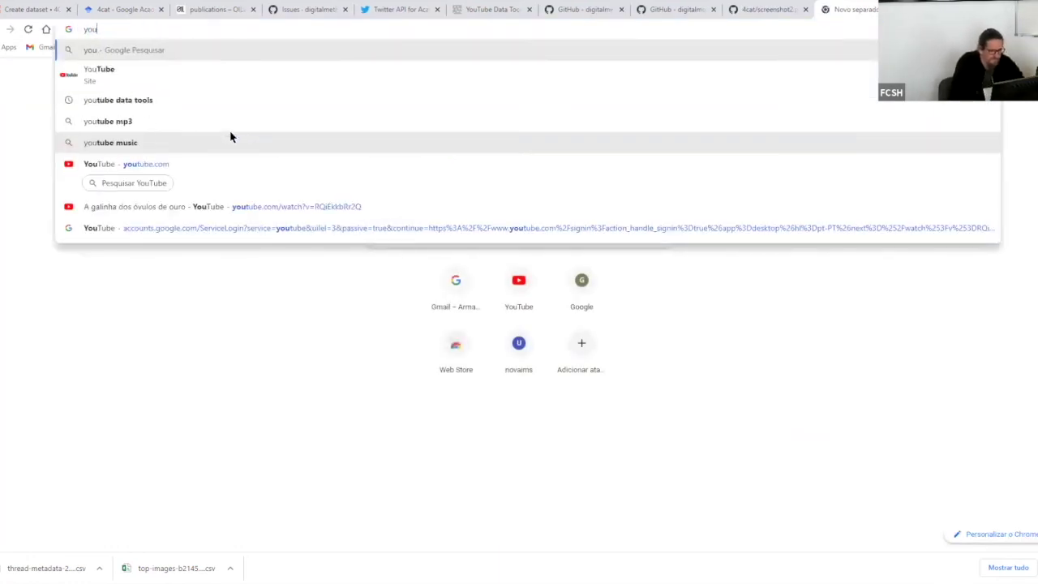
pyautogui.write('youtu')
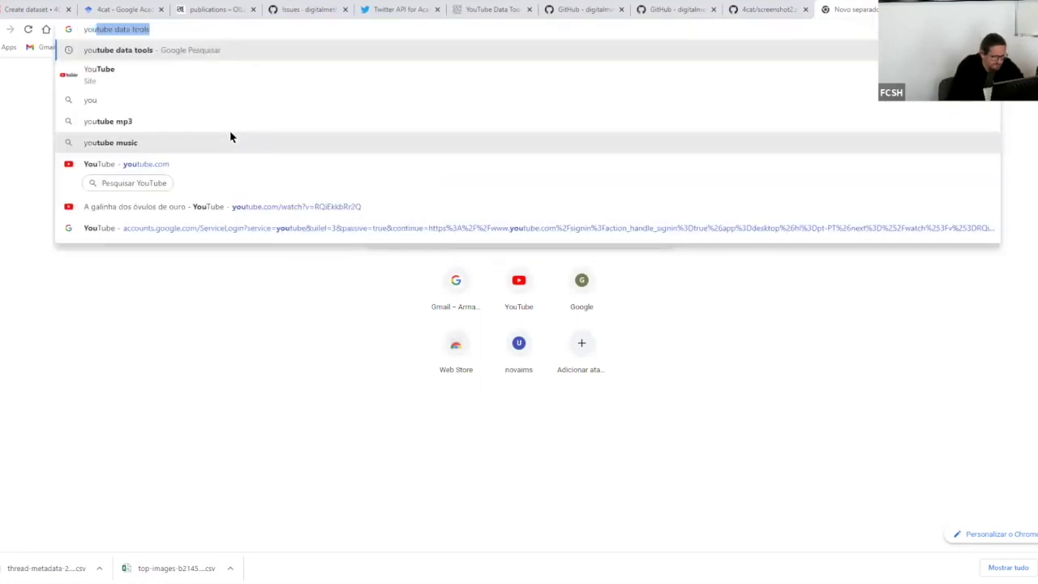
pyautogui.write('be')
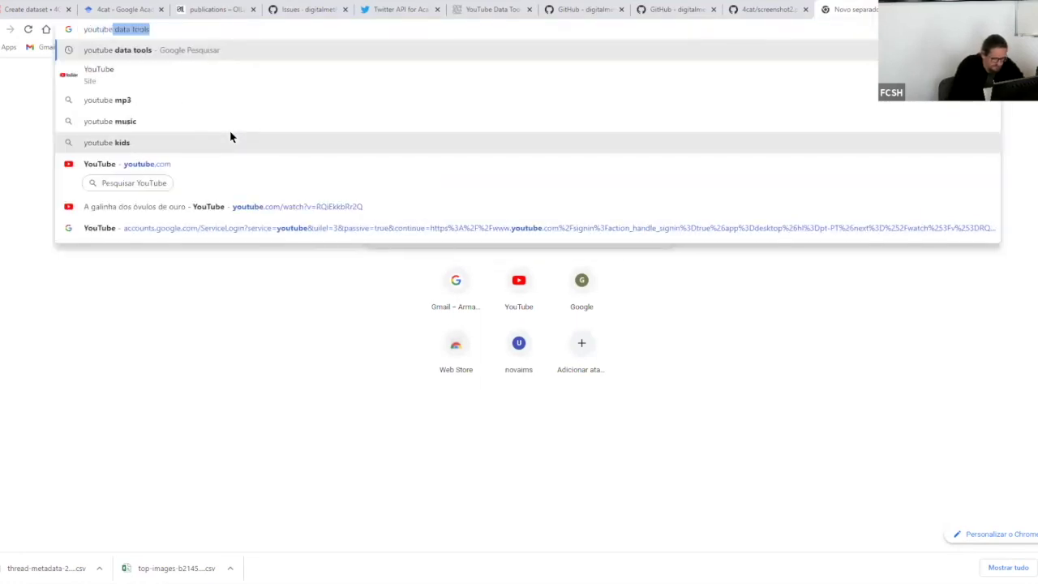
pyautogui.write('.com')
pyautogui.press('Return')
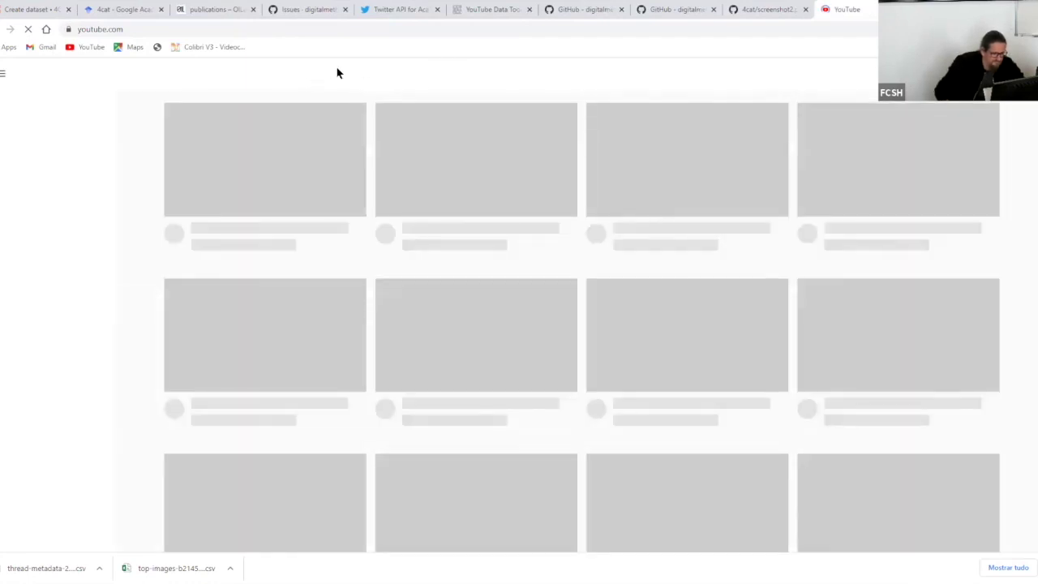
# - Search YouTube for '4cat' and scroll through the results
pyautogui.click(352, 72)
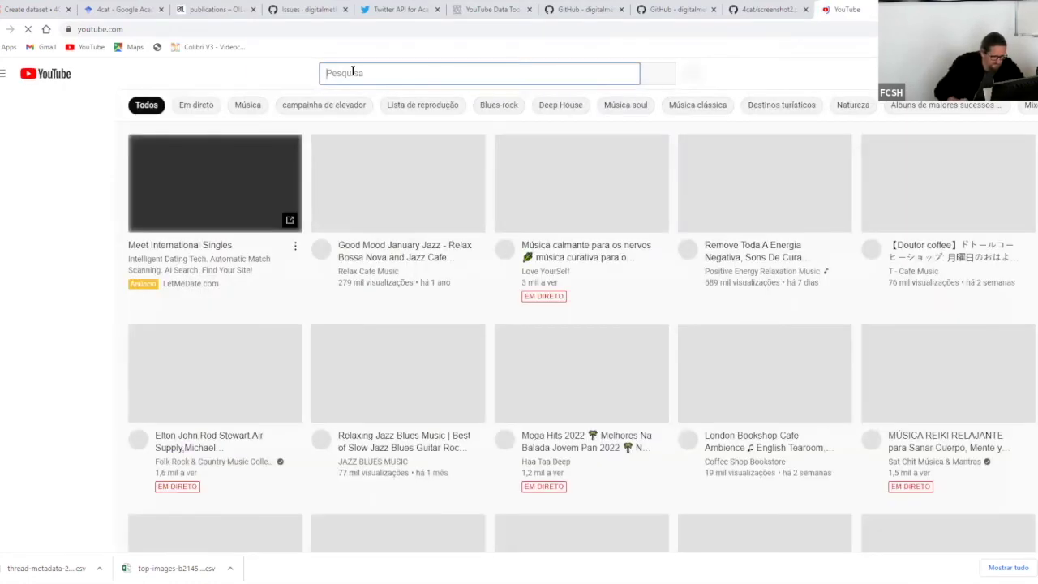
pyautogui.write('4cat')
pyautogui.press('Return')
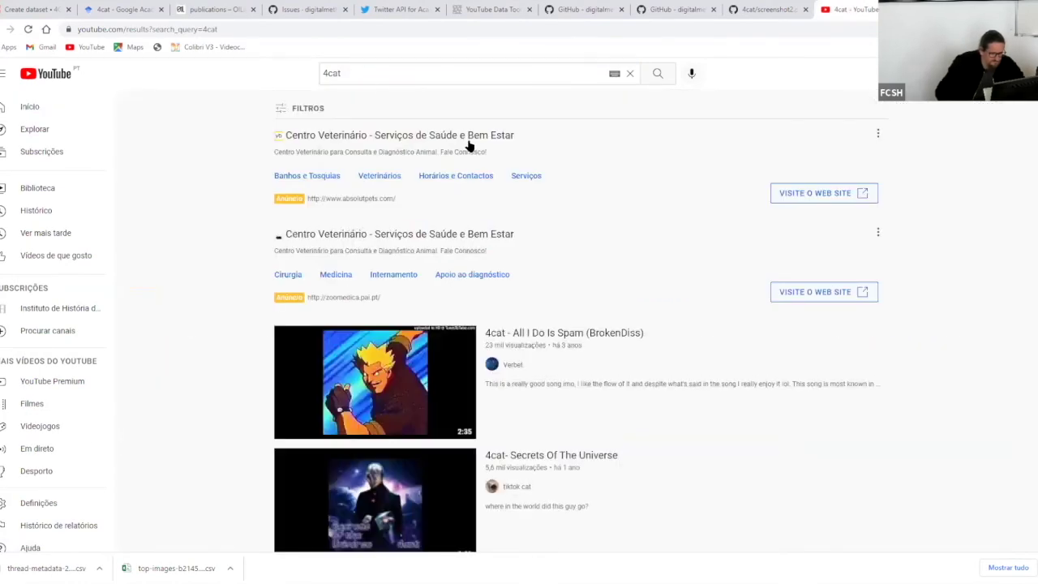
pyautogui.scroll(-4, 468, 144)
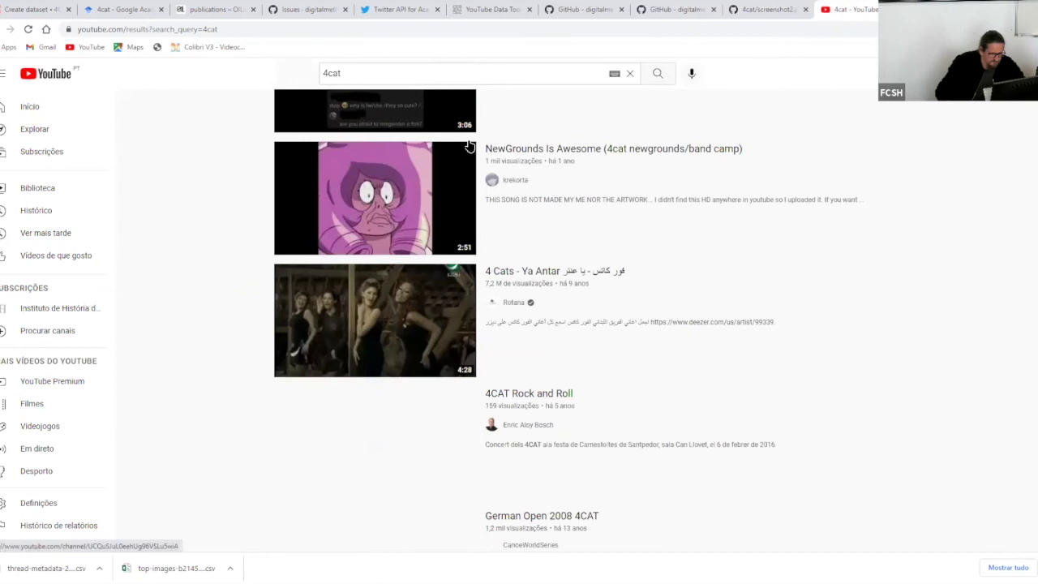
pyautogui.scroll(-10, 493, 154)
pyautogui.scroll(6, 494, 154)
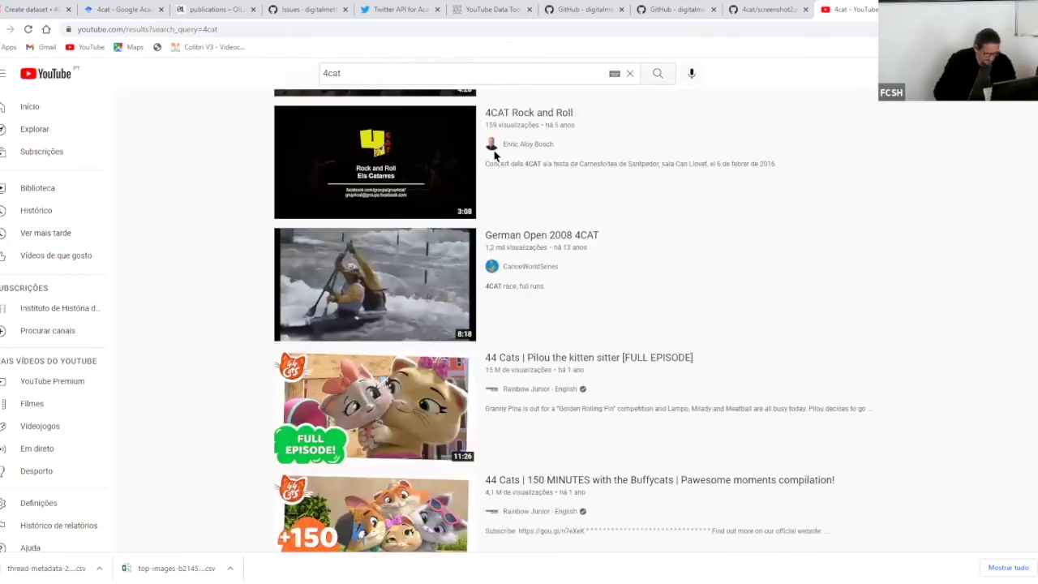
pyautogui.scroll(10, 494, 154)
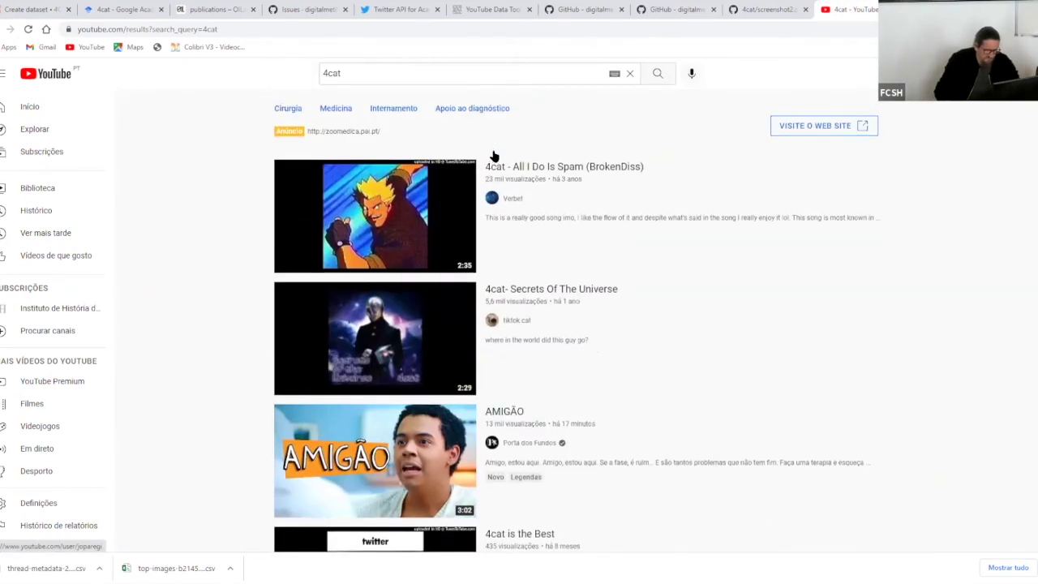
pyautogui.scroll(3, 493, 154)
# - Refine the search query to '4cat dataset'
pyautogui.click(427, 73)
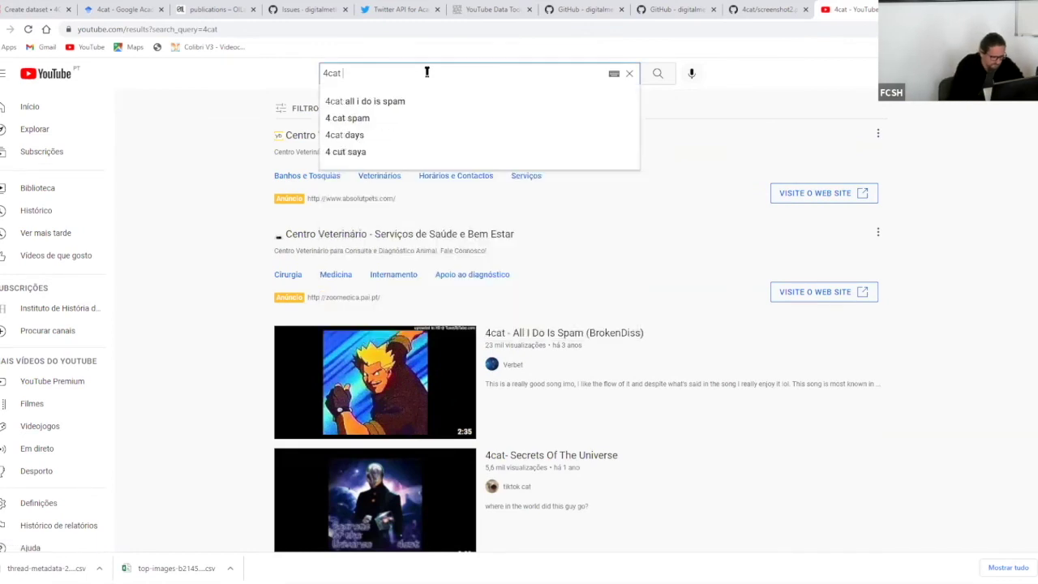
pyautogui.write('dataset')
pyautogui.press('Return')
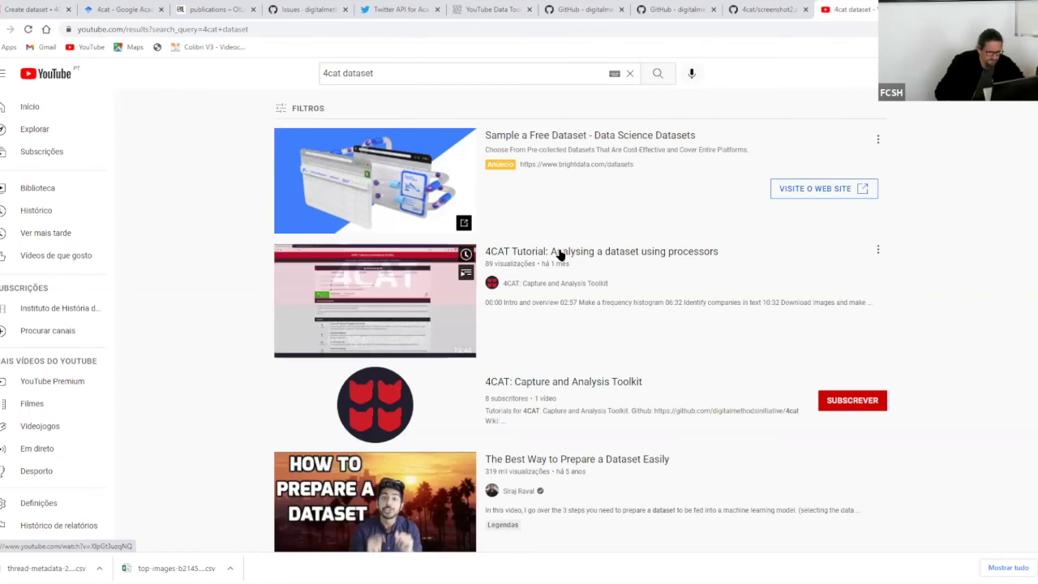
pyautogui.click(535, 284)
pyautogui.click(312, 166)
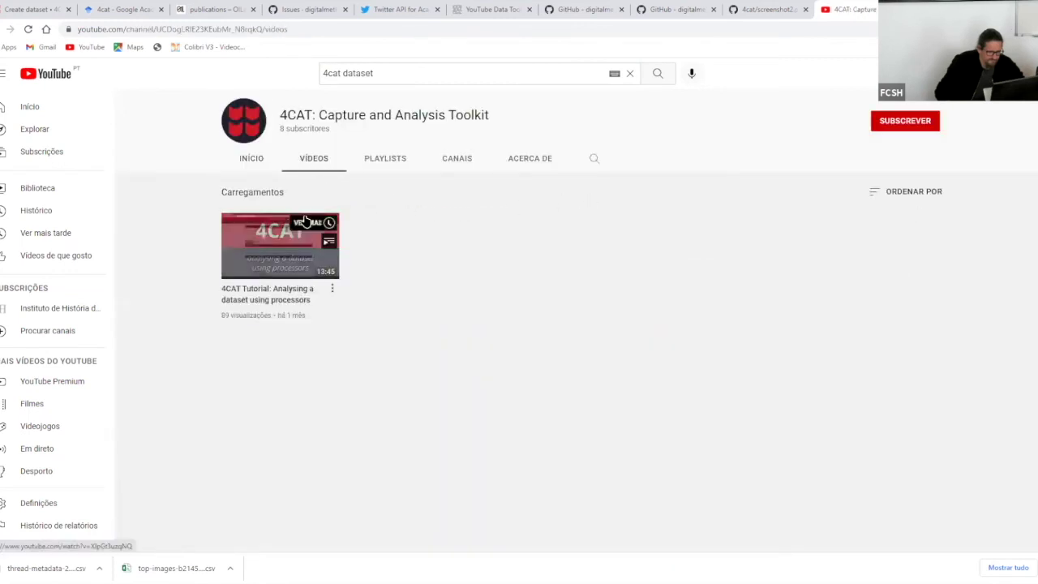
pyautogui.click(260, 162)
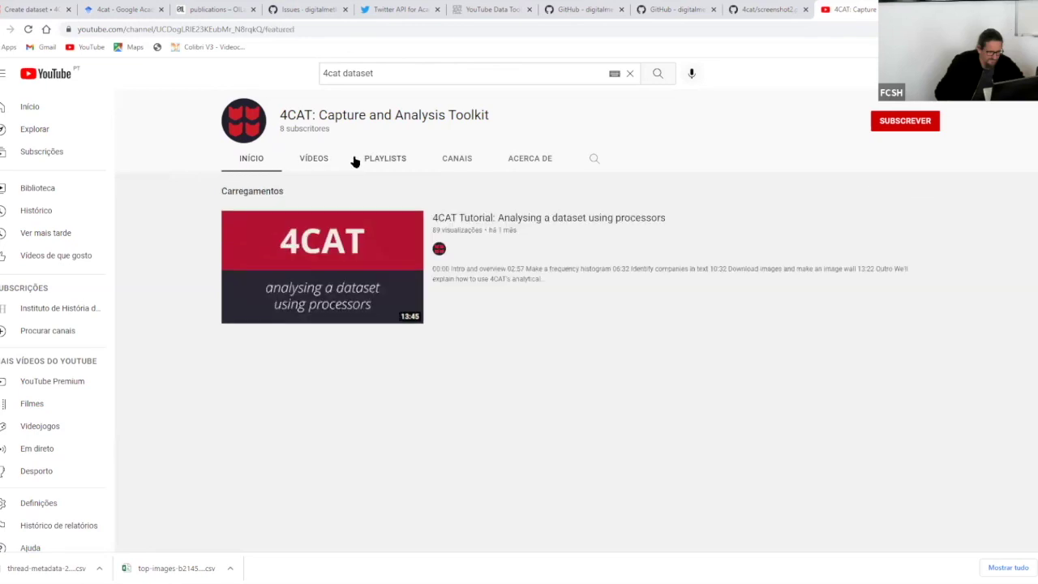
pyautogui.click(400, 29)
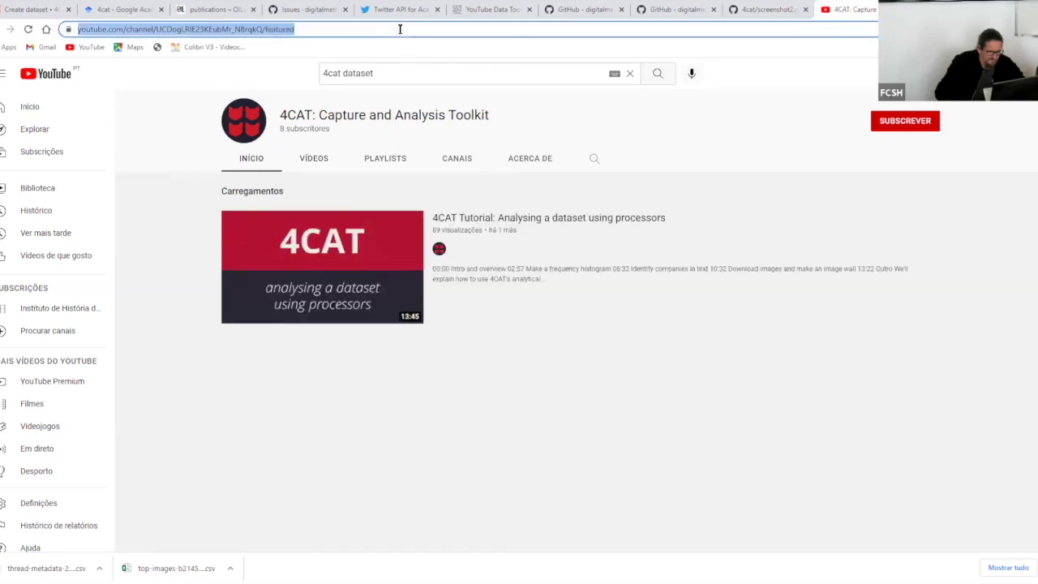
pyautogui.click(853, 498)
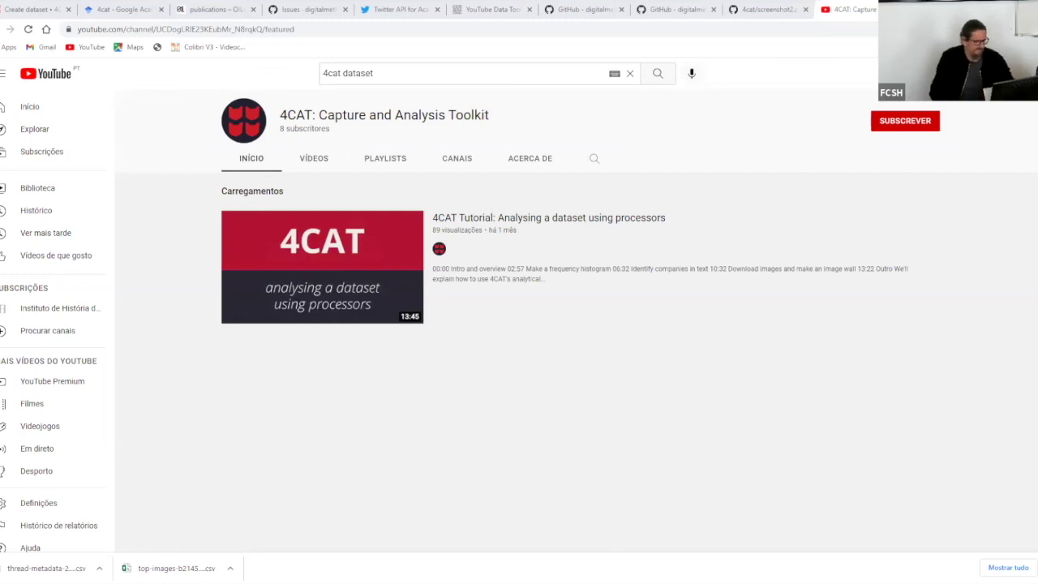
pyautogui.click(10, 30)
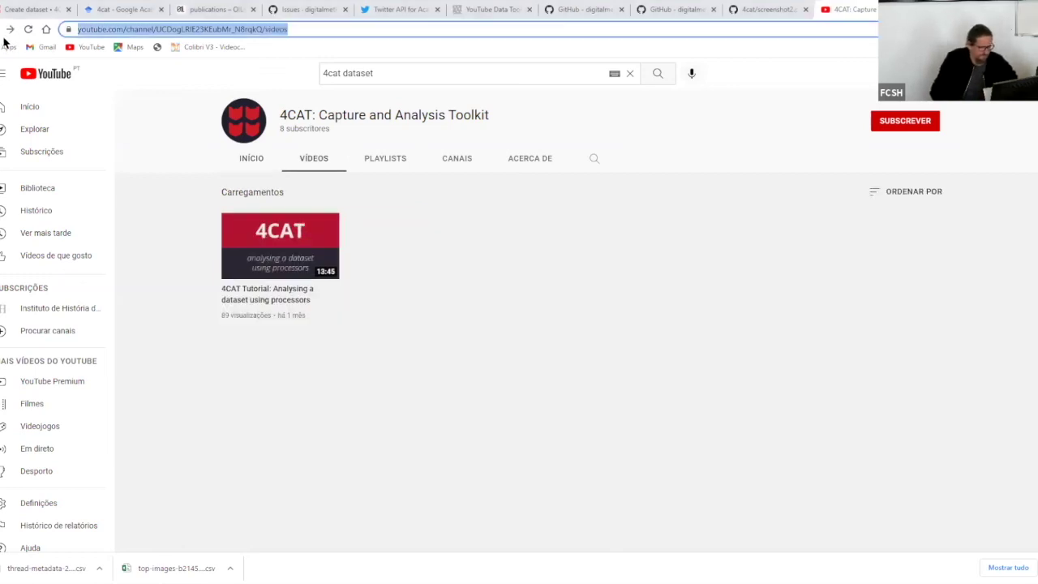
pyautogui.hotkey('alt', 'Left')
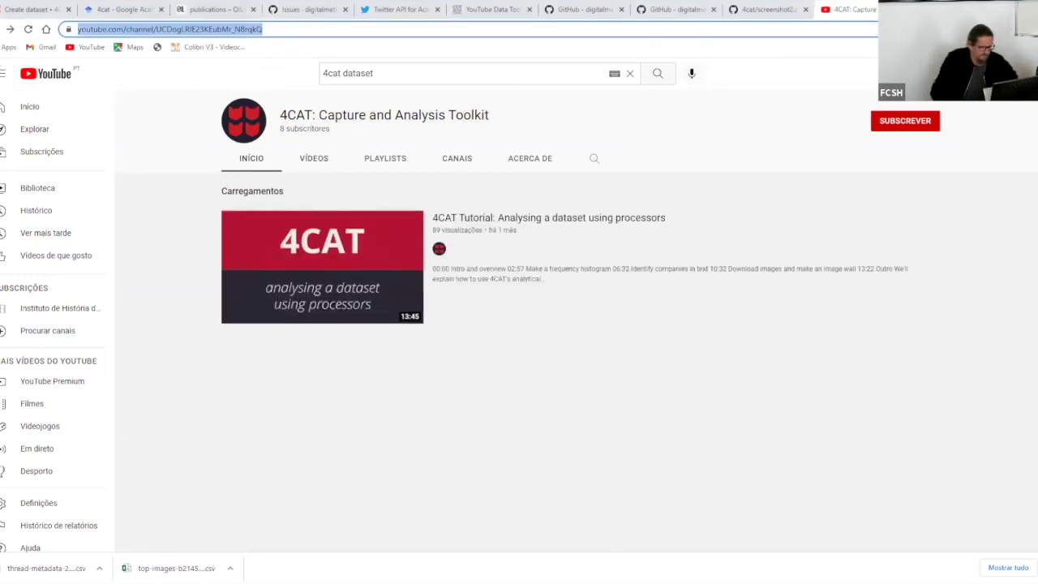
pyautogui.hotkey('alt', 'Left')
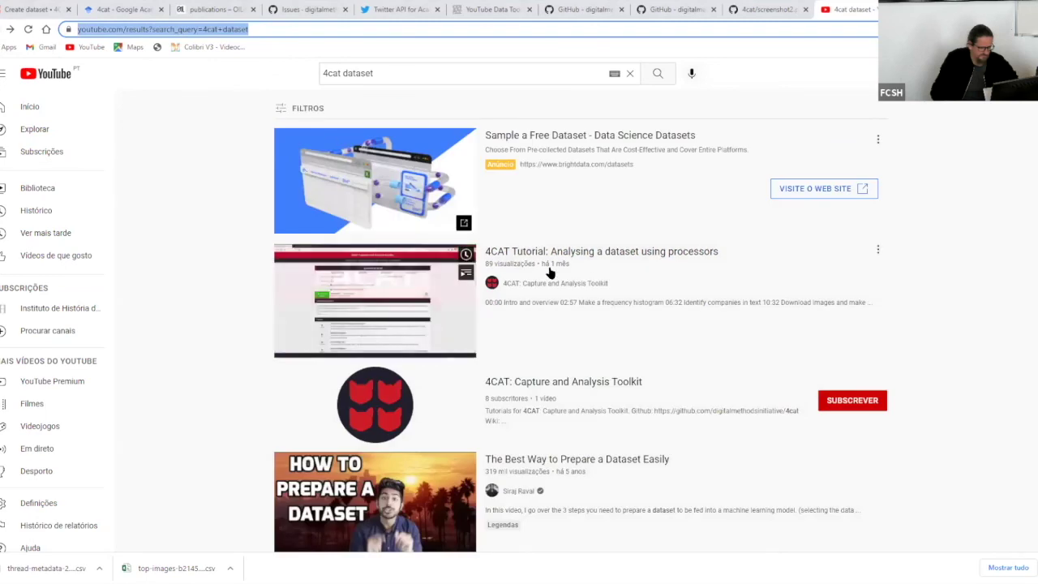
pyautogui.scroll(-4, 592, 238)
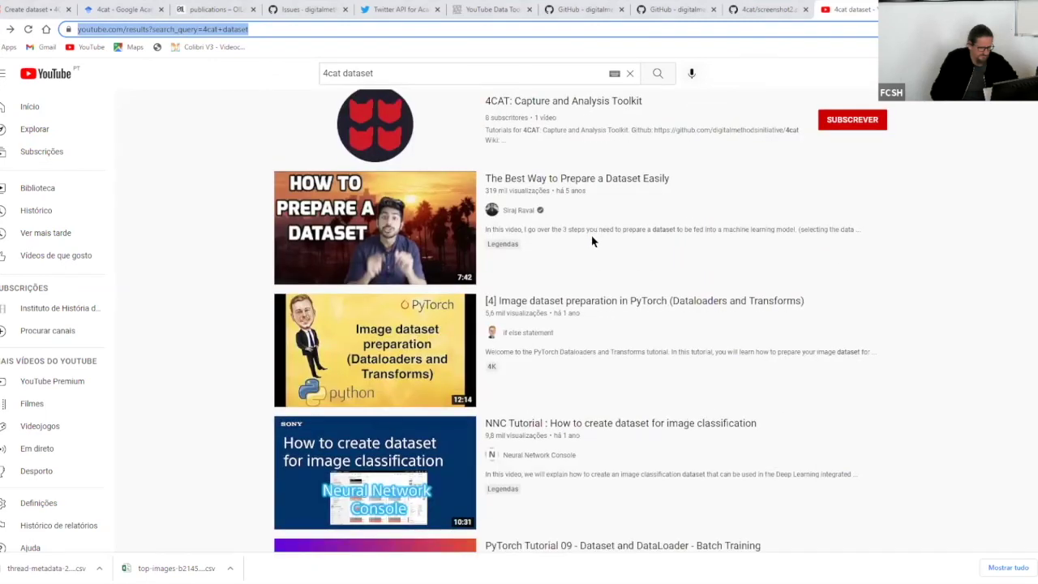
pyautogui.scroll(-11, 591, 241)
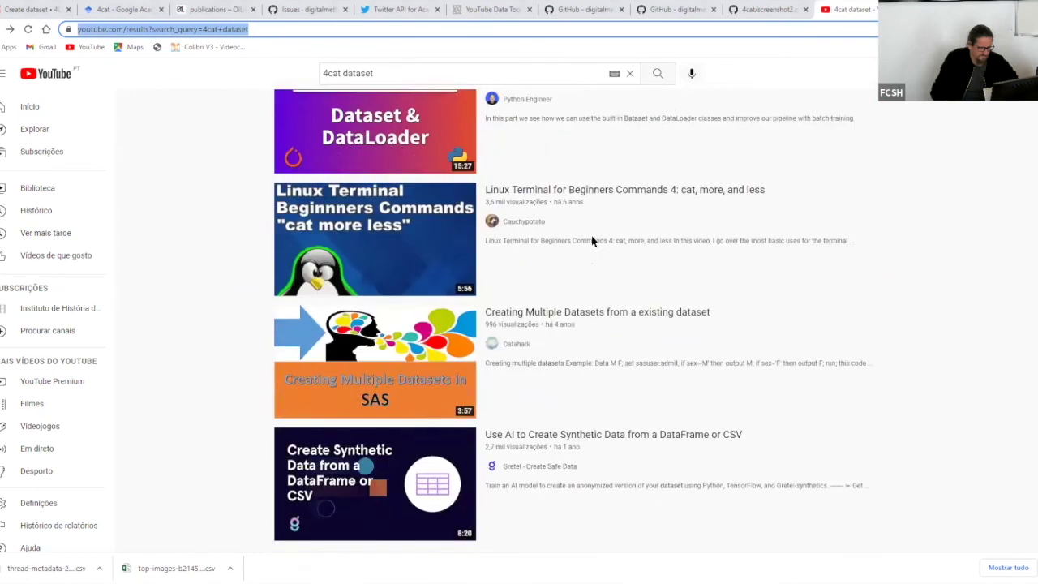
pyautogui.scroll(-4, 591, 241)
pyautogui.scroll(6, 591, 241)
pyautogui.scroll(5, 591, 241)
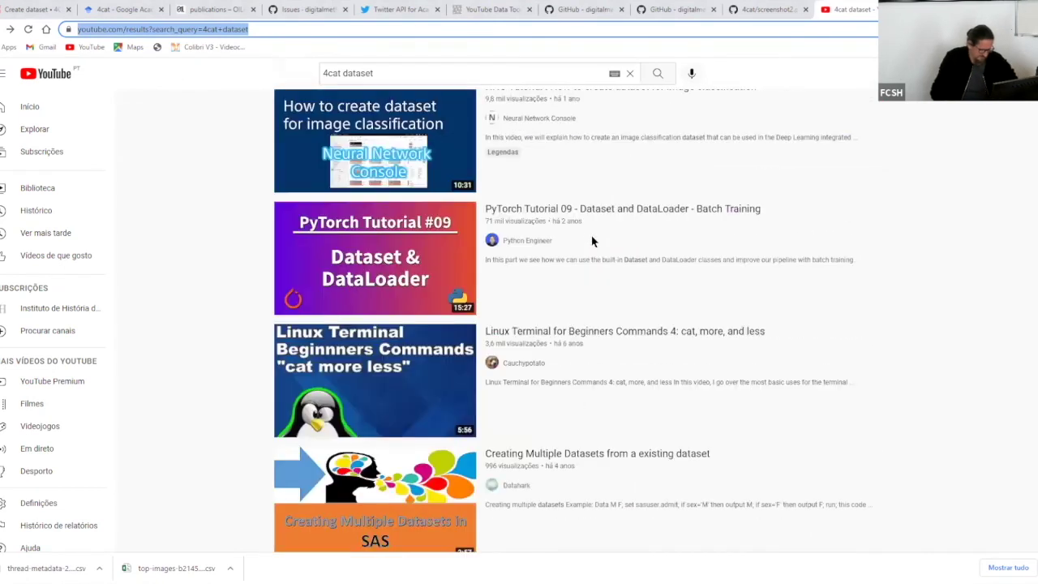
pyautogui.scroll(8, 591, 239)
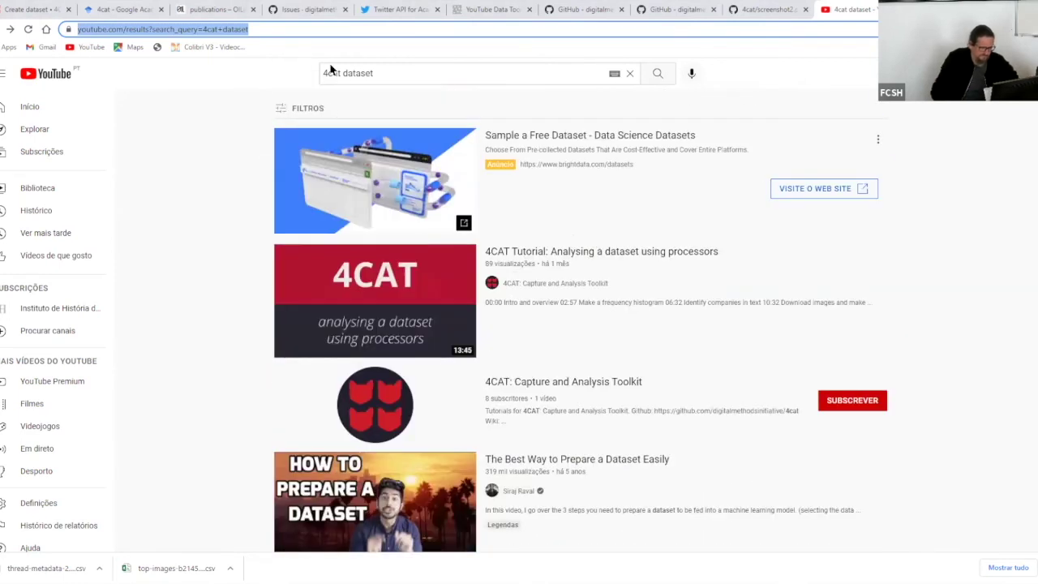
pyautogui.click(331, 72)
pyautogui.moveTo(342, 73); pyautogui.dragTo(387, 70)
pyautogui.write('create')
pyautogui.press('Return')
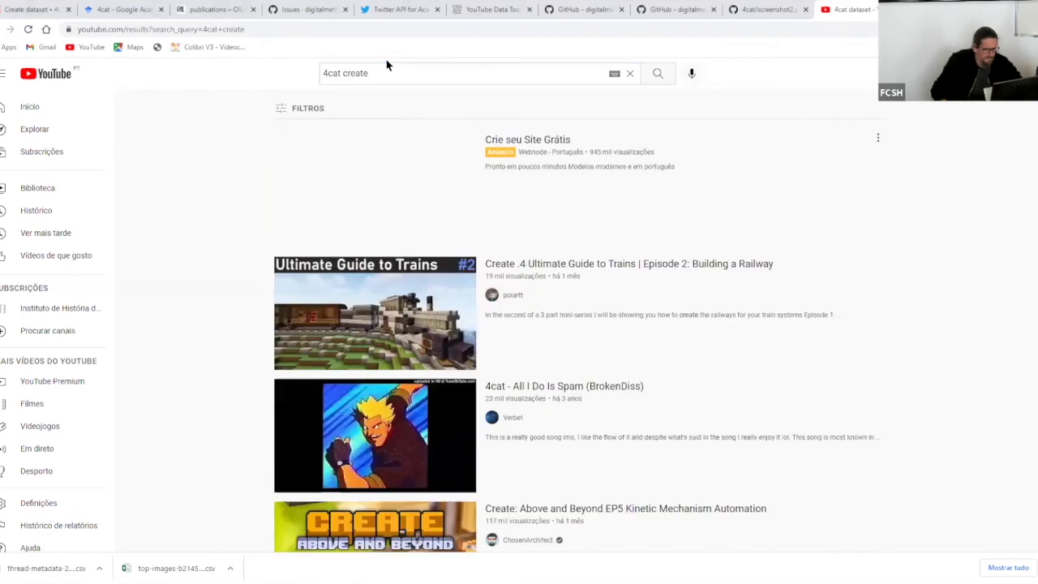
pyautogui.scroll(-3, 741, 327)
pyautogui.scroll(-8, 747, 326)
pyautogui.scroll(3, 738, 316)
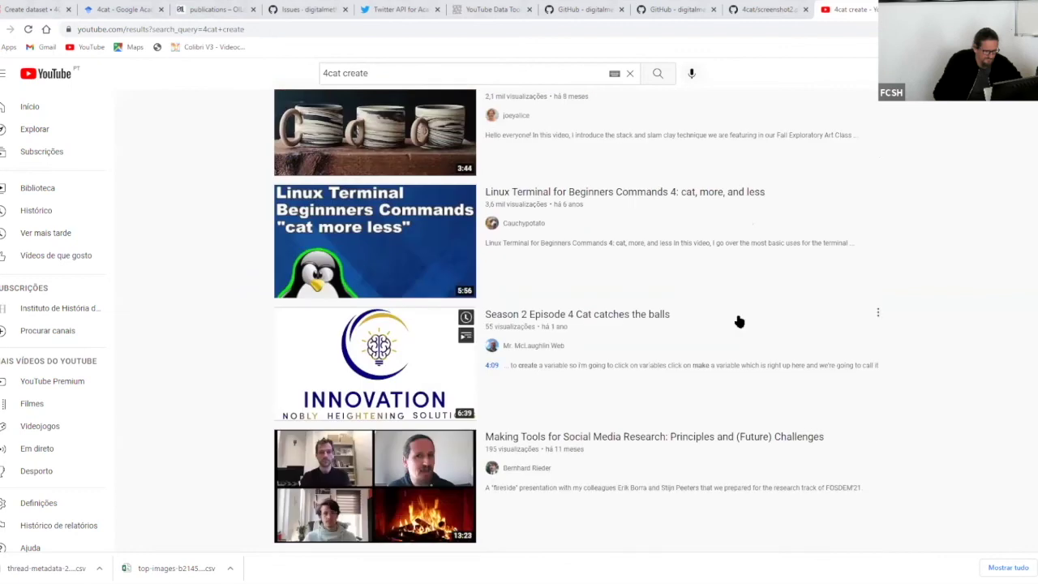
pyautogui.scroll(-4, 737, 321)
pyautogui.scroll(10, 738, 322)
pyautogui.click(318, 70)
# - Search 'digital methods initiative' and open that channel's Videos page
pyautogui.write('digital ')
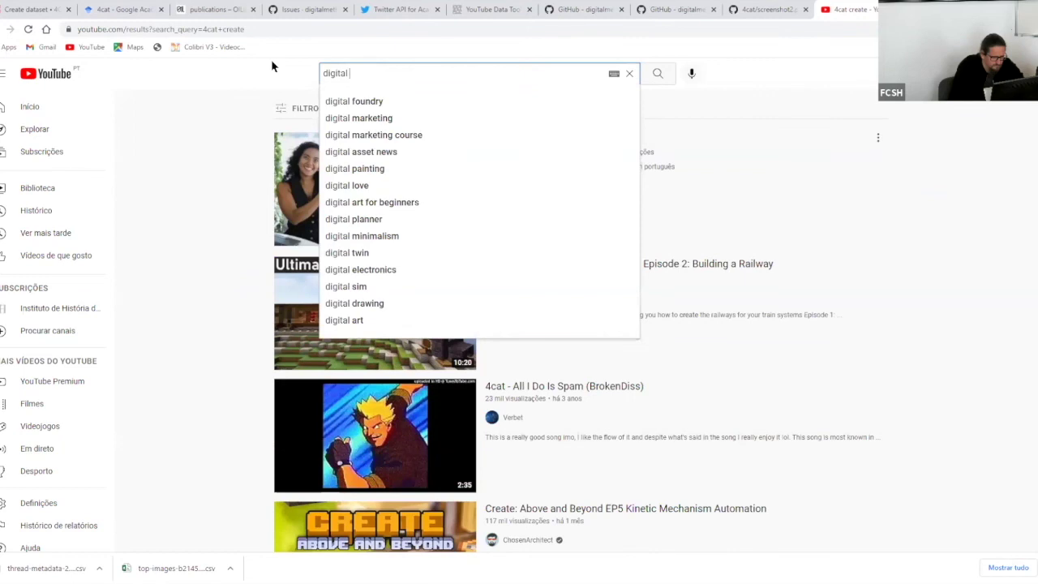
pyautogui.write('methods i')
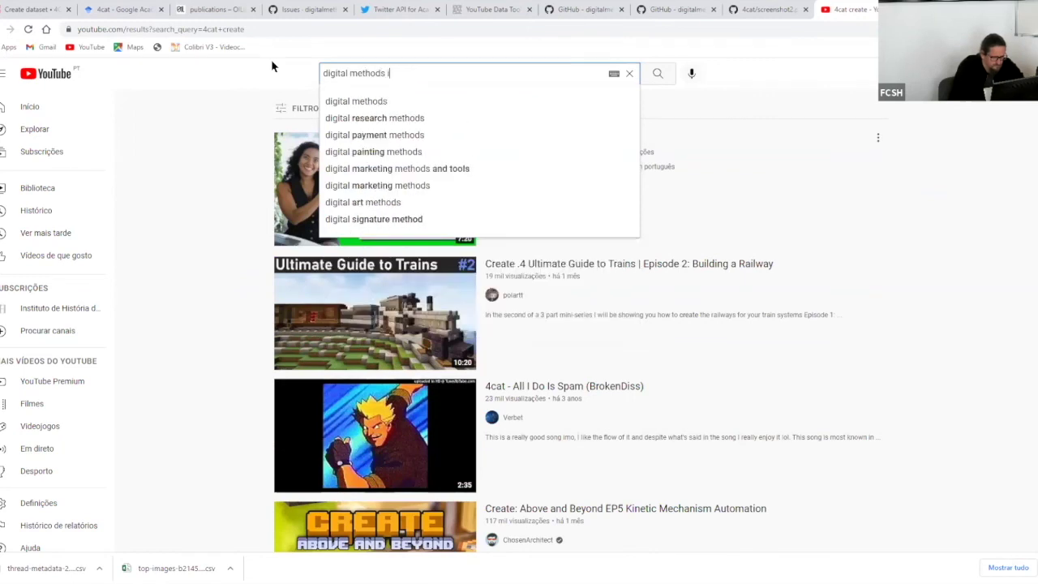
pyautogui.write('nitiative')
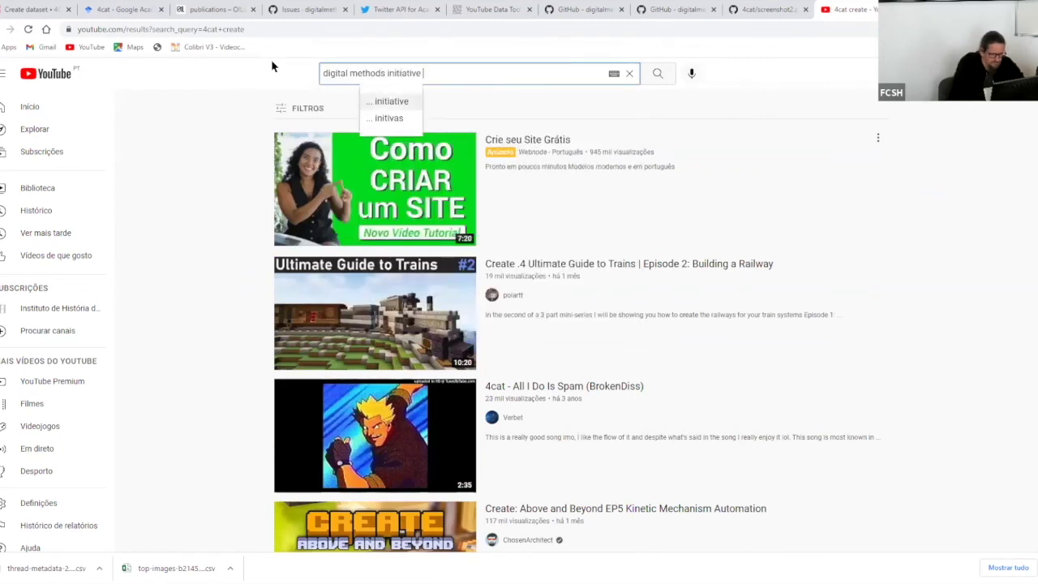
pyautogui.press('Return')
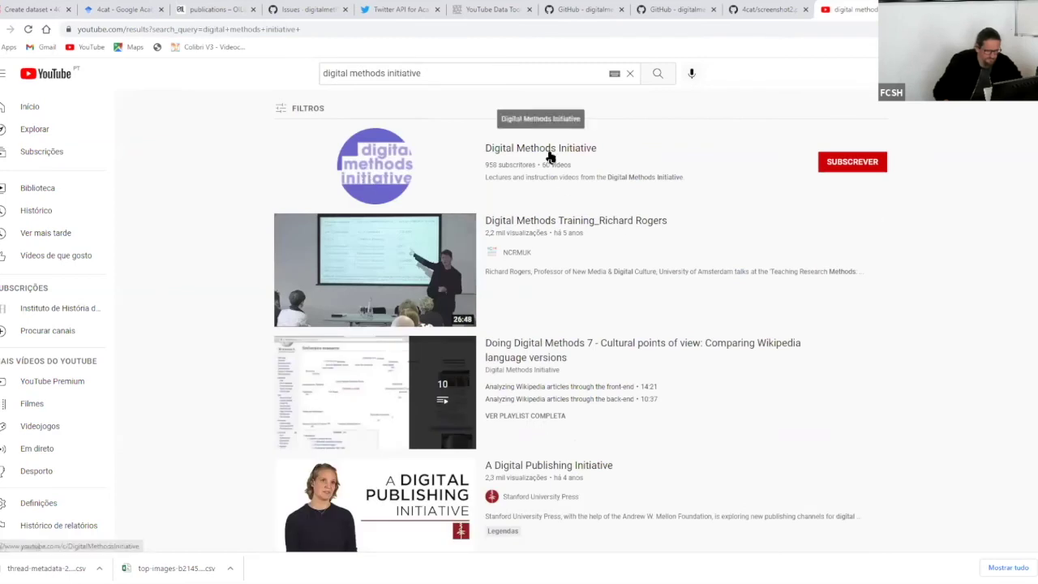
pyautogui.click(549, 157)
pyautogui.scroll(-1, 549, 197)
pyautogui.click(315, 264)
# - Scroll the channel's video grid and search the page for '4cat'
pyautogui.scroll(-1, 653, 248)
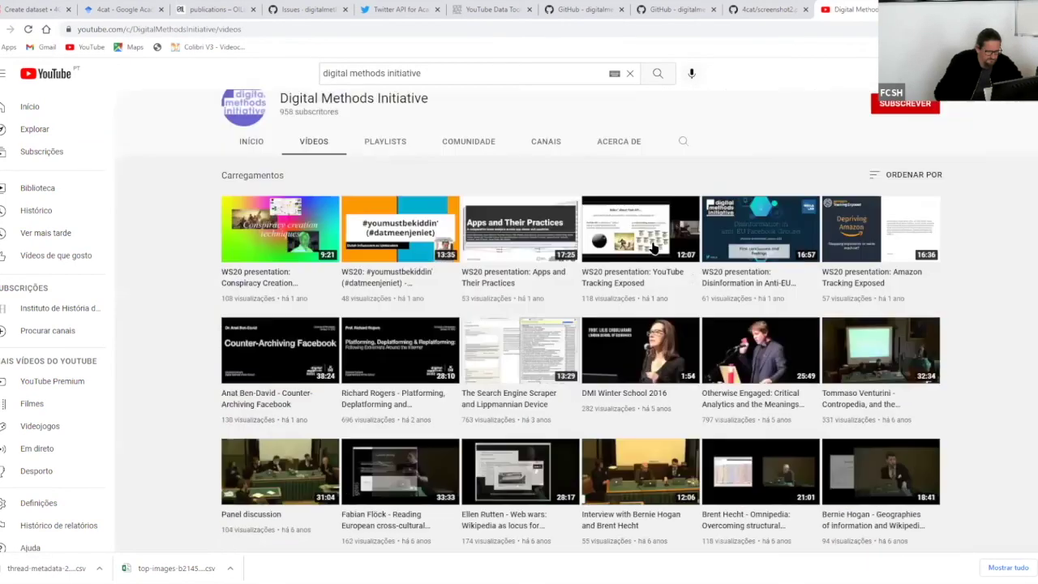
pyautogui.scroll(1, 654, 248)
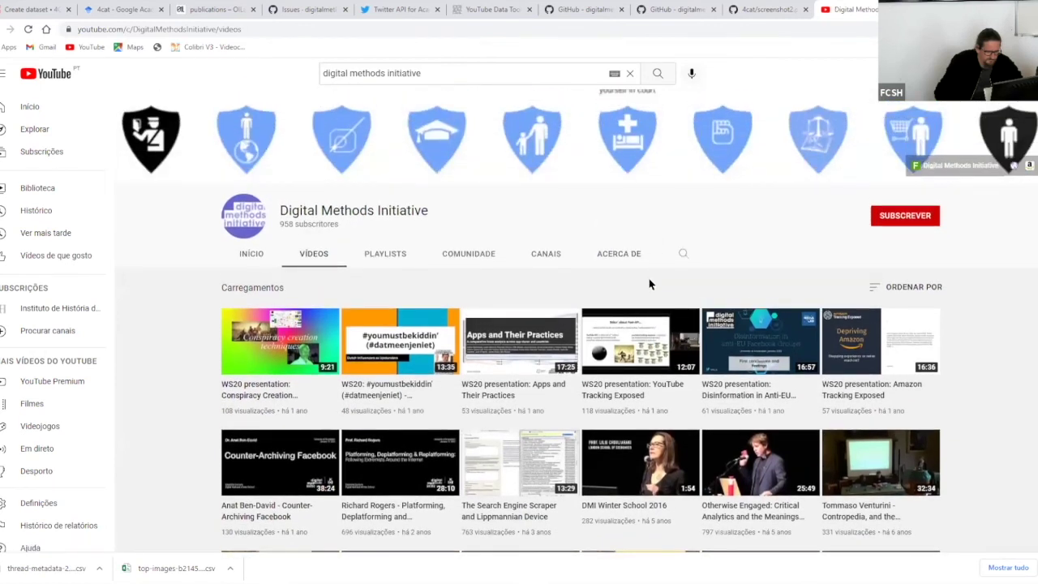
pyautogui.scroll(-3, 648, 284)
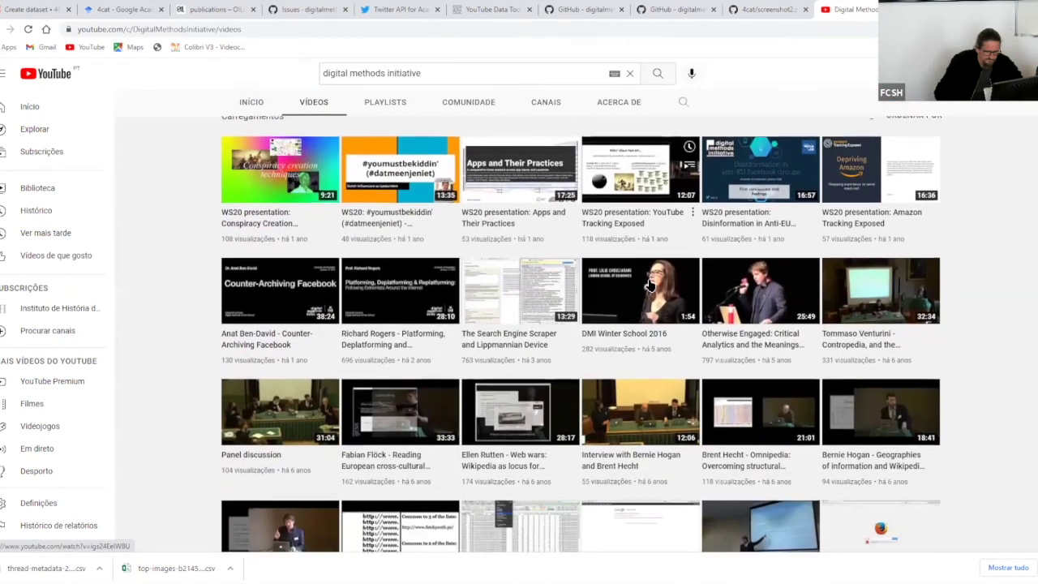
pyautogui.scroll(-1, 648, 285)
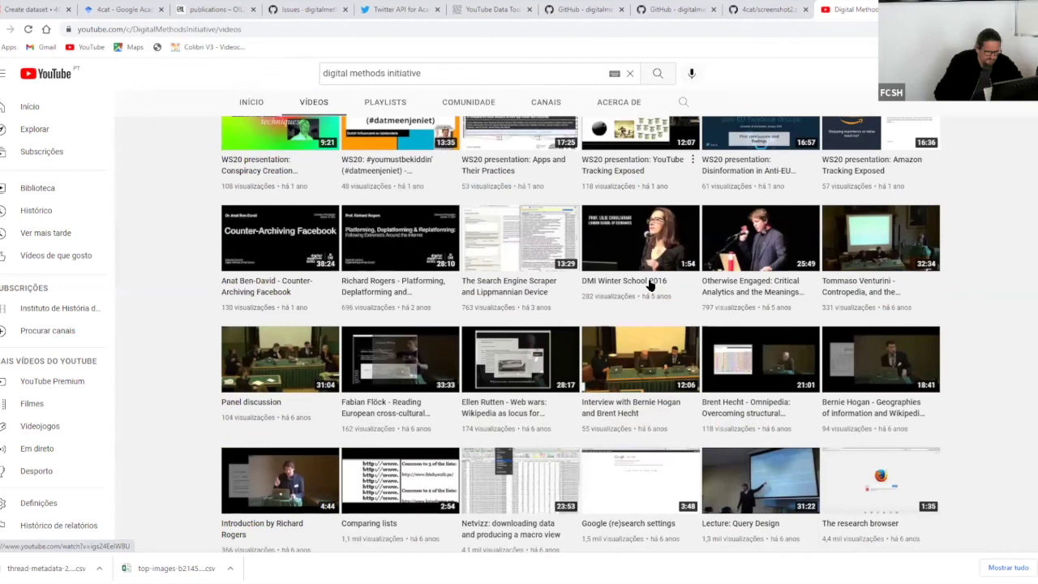
pyautogui.scroll(-10, 648, 285)
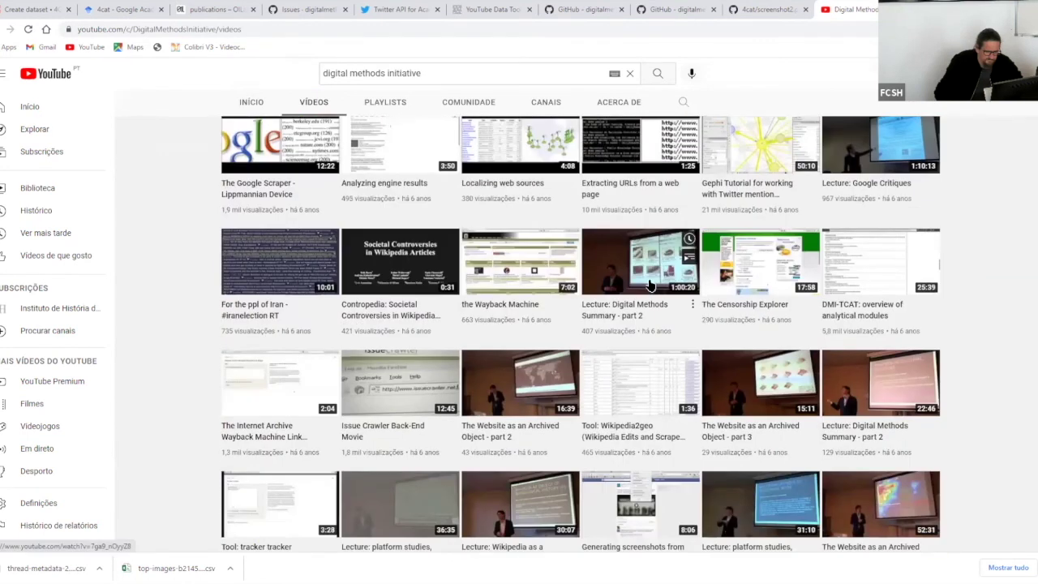
pyautogui.scroll(-5, 649, 285)
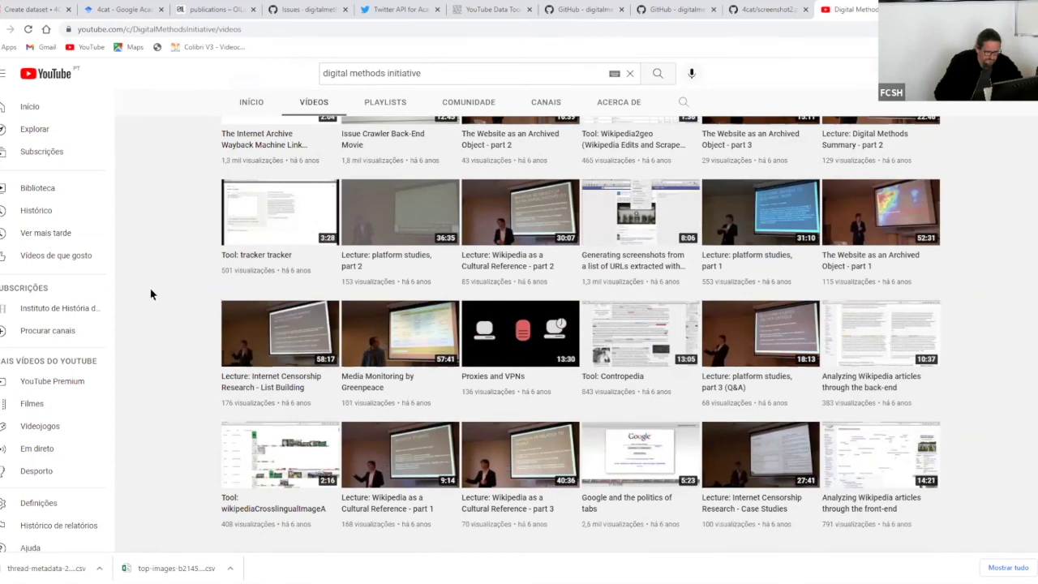
pyautogui.hotkey('ctrl', 'f')
pyautogui.write('4cat')
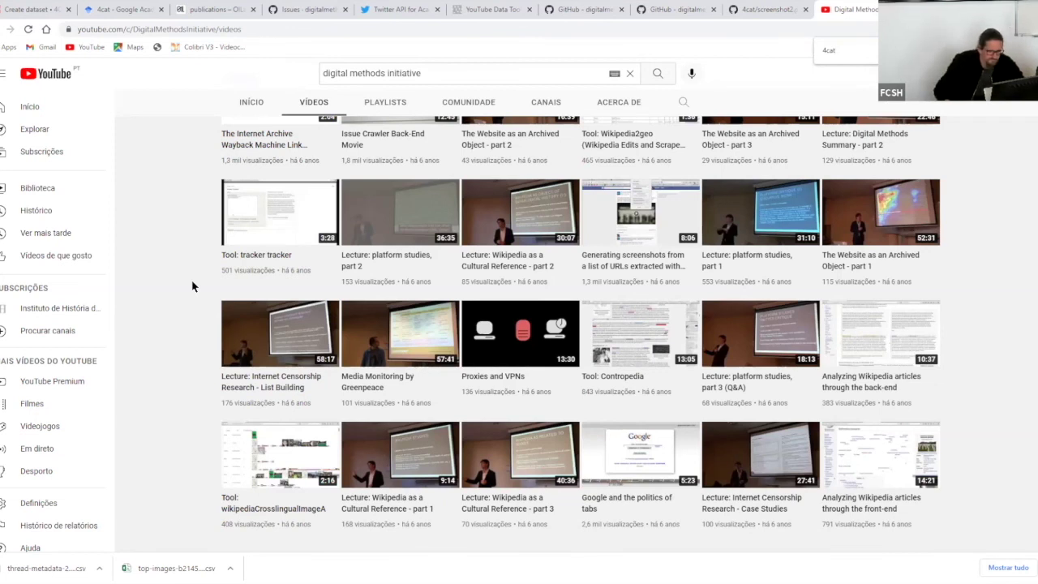
pyautogui.scroll(10, 345, 202)
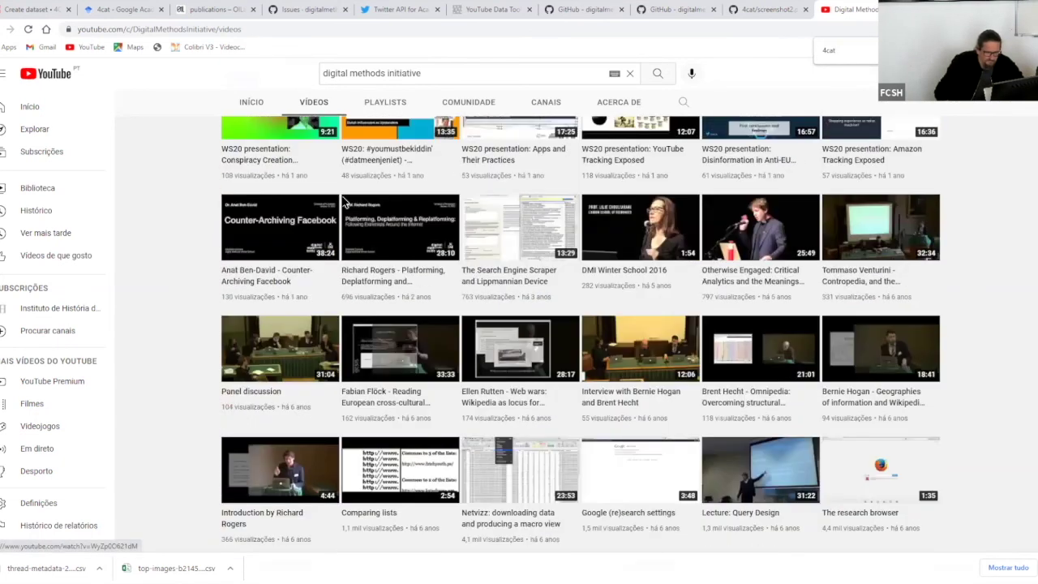
pyautogui.scroll(4, 344, 201)
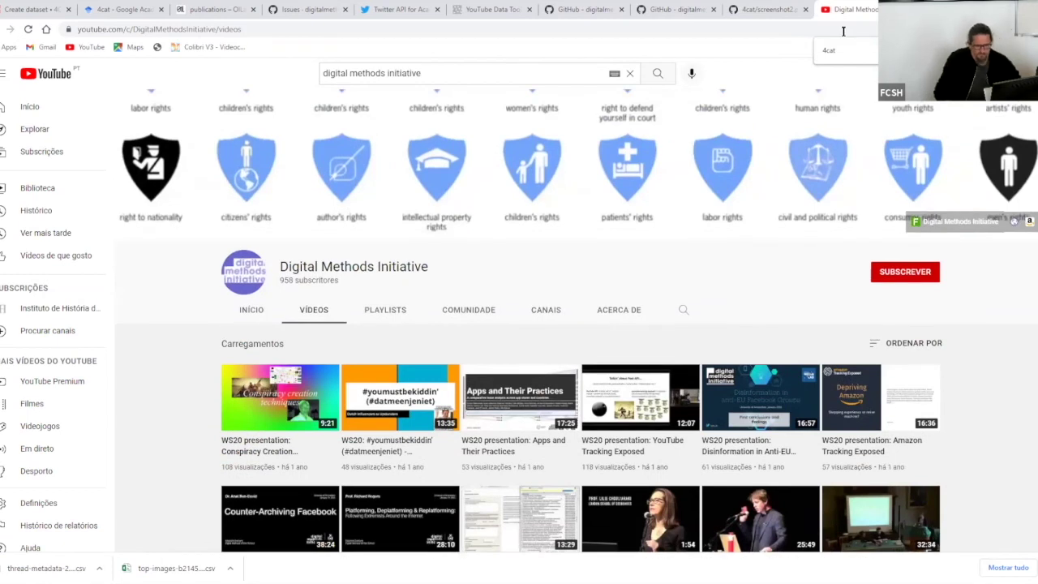
# - Close the YouTube channel and return to the 4cat repository README on GitHub
pyautogui.hotkey('ctrl', 'w')
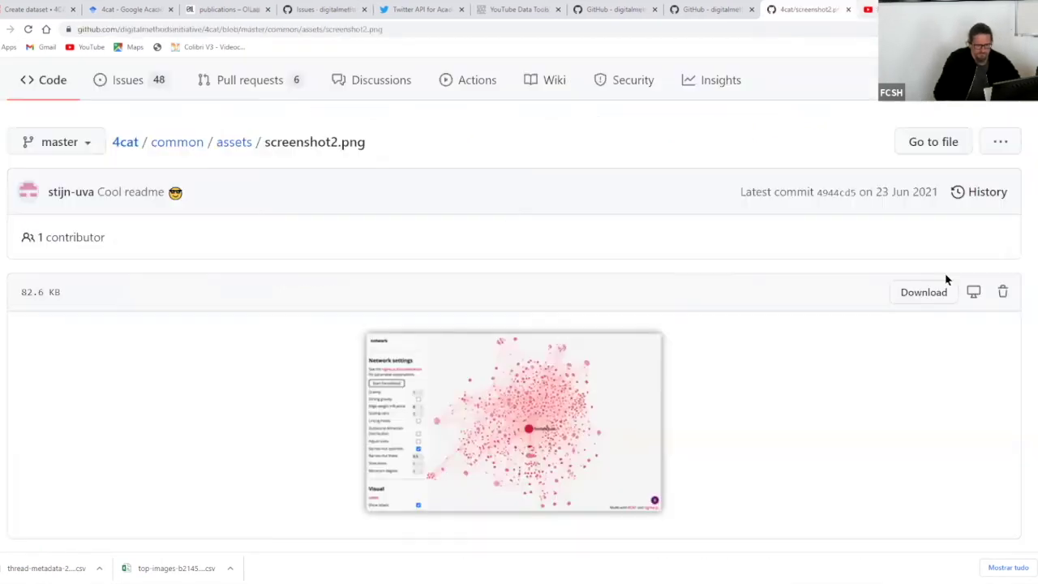
pyautogui.scroll(3, 292, 202)
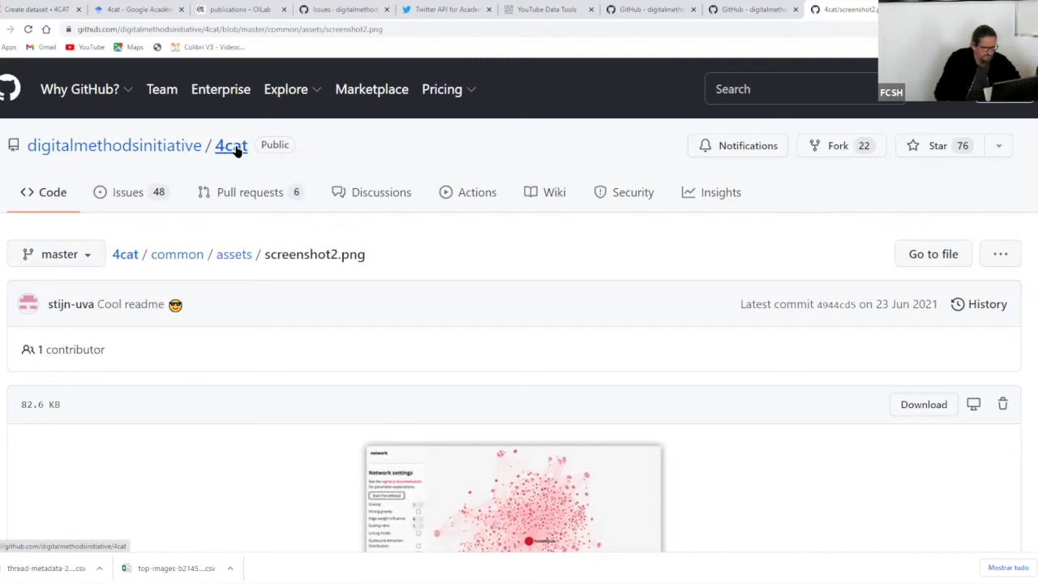
pyautogui.hotkey('alt', 'Left')
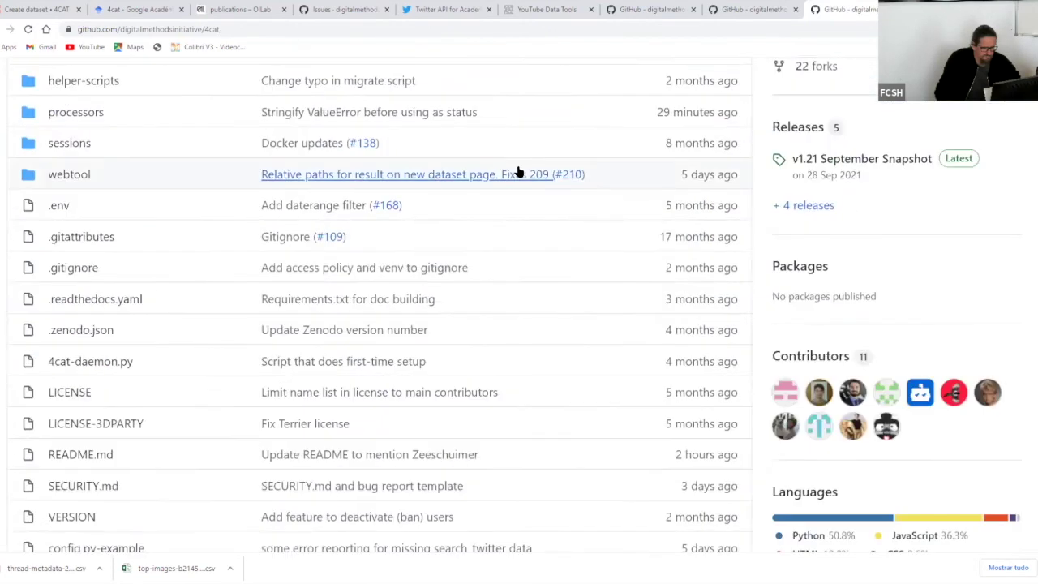
pyautogui.scroll(-10, 519, 171)
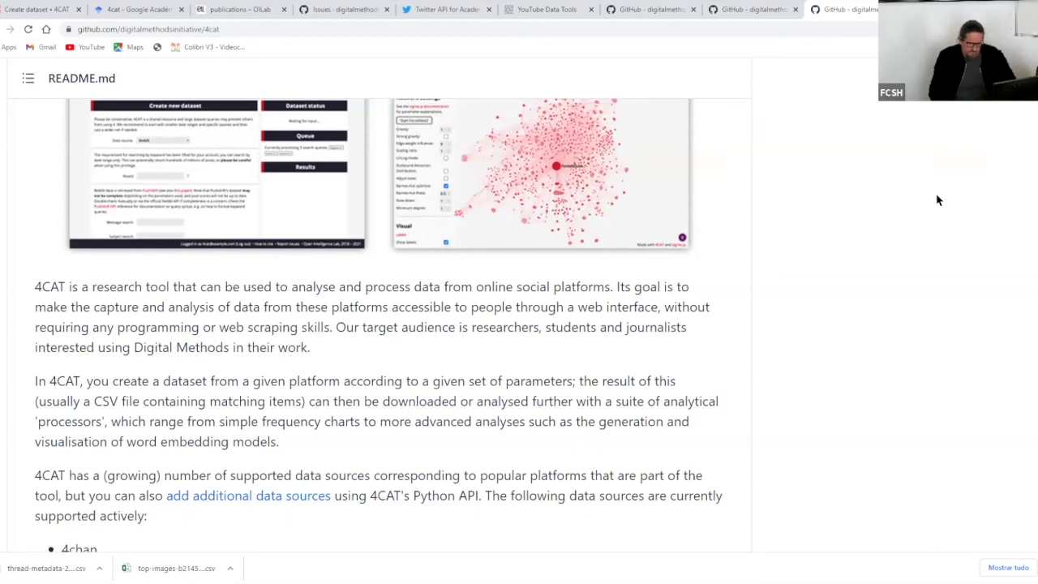
# - Switch back to 4CAT's Create new dataset page and open the Data source list
pyautogui.click(33, 9)
pyautogui.scroll(-1, 343, 186)
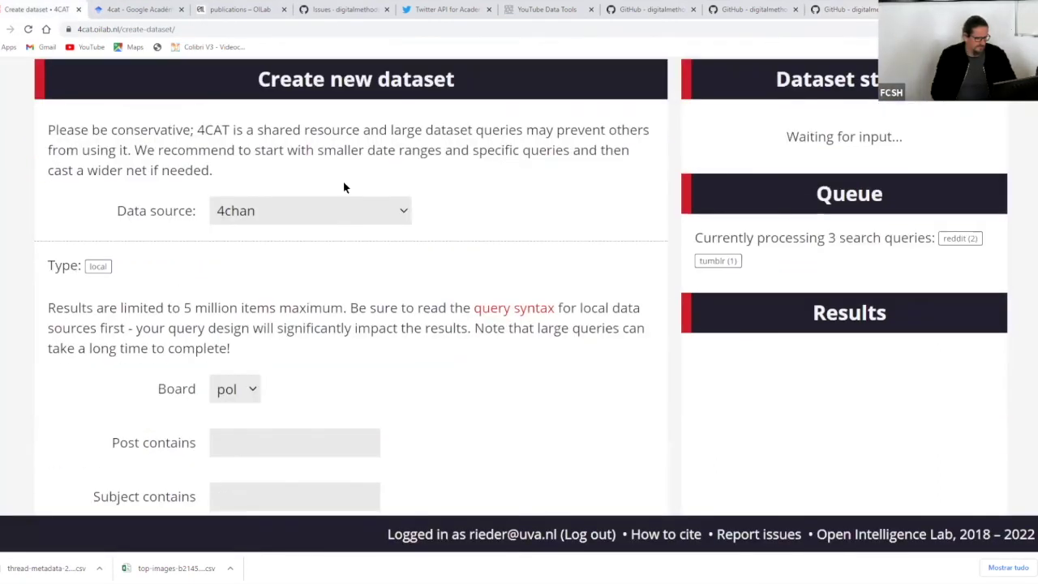
pyautogui.click(381, 211)
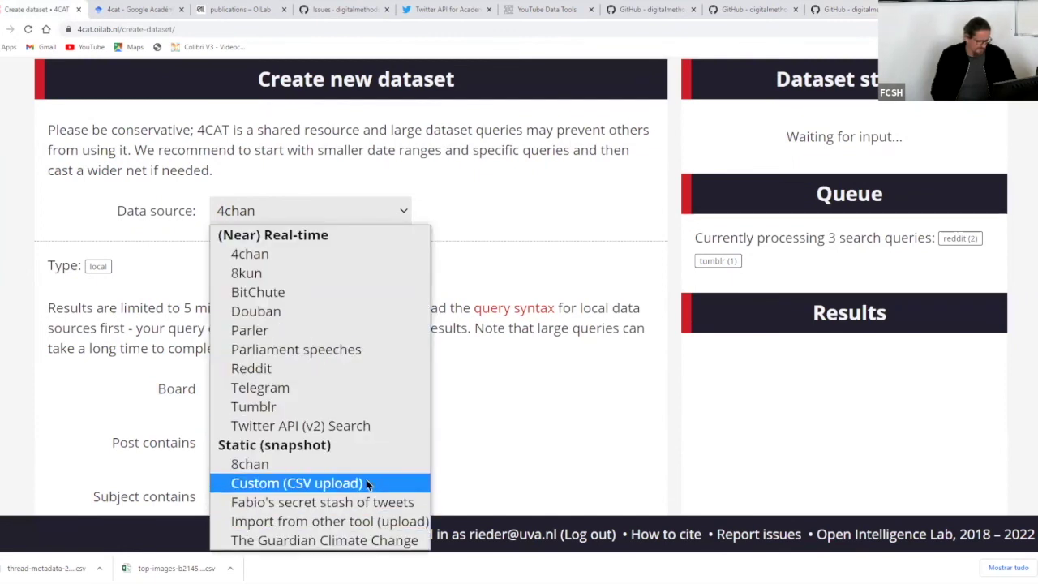
# - Select Custom (CSV upload) as the data source and highlight the required-column paragraphs
pyautogui.press('Return')
pyautogui.scroll(-3, 456, 245)
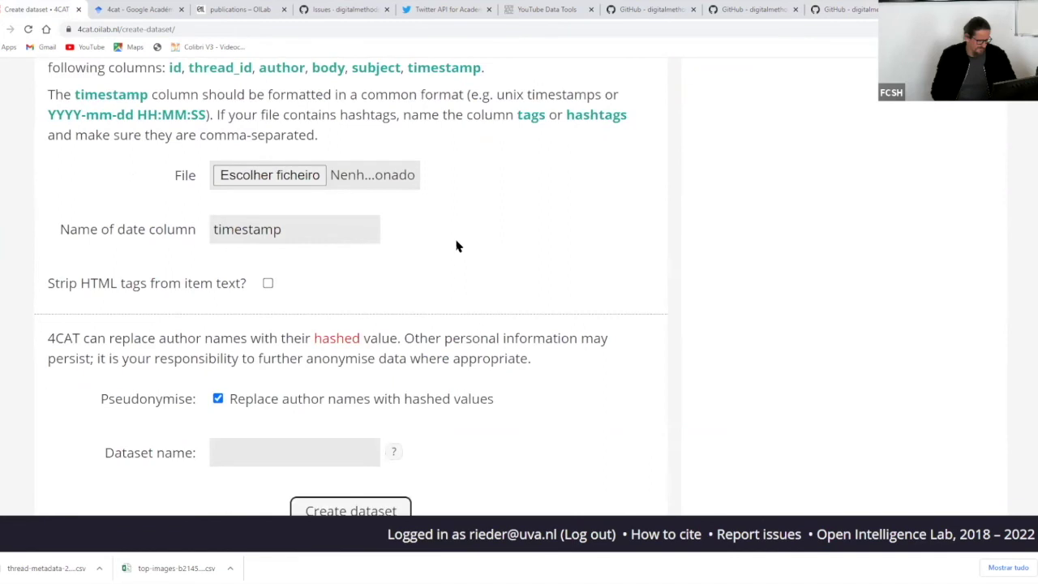
pyautogui.scroll(2, 457, 246)
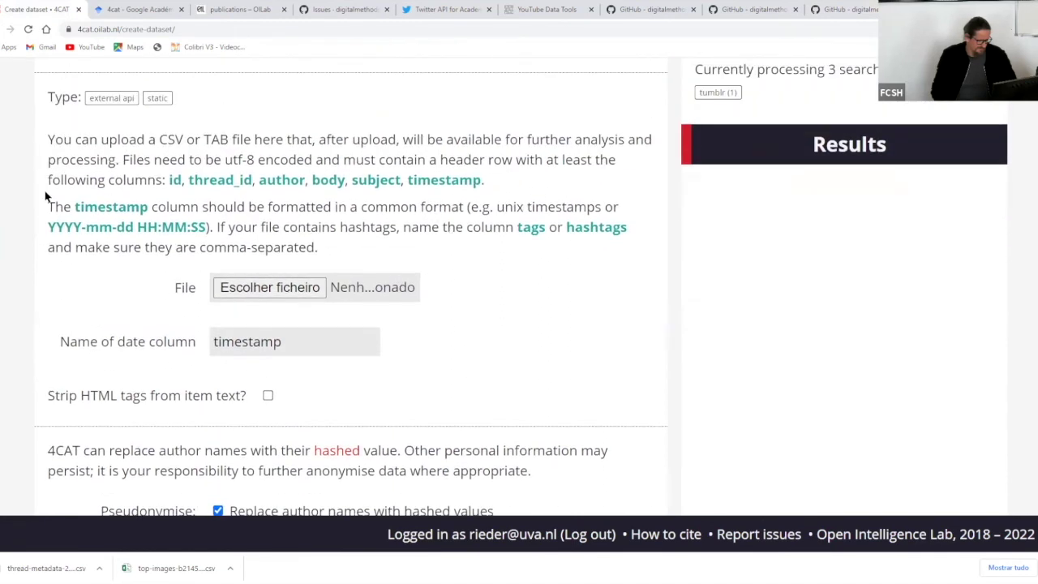
pyautogui.moveTo(44, 141); pyautogui.dragTo(567, 259)
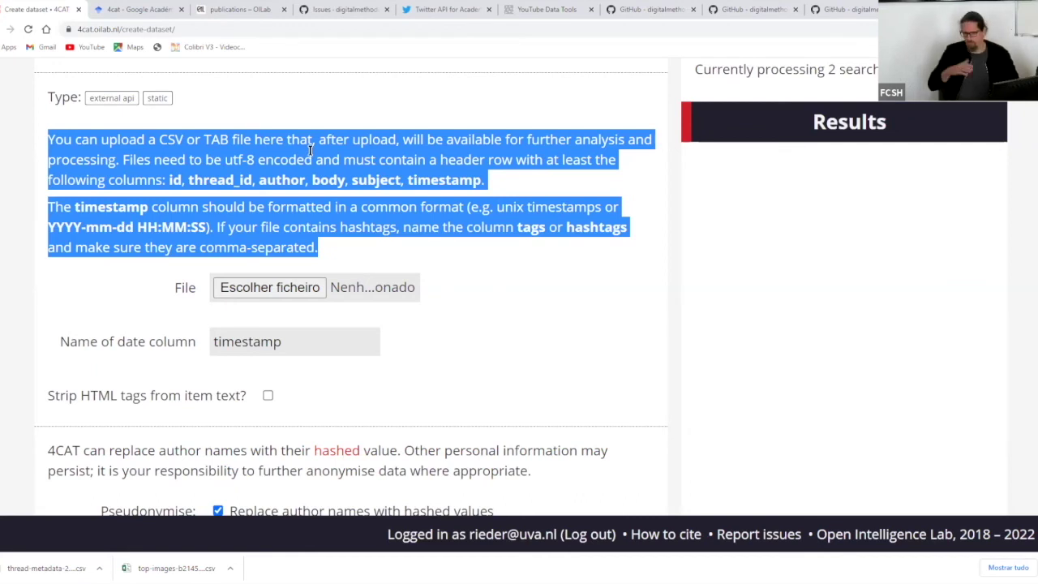
pyautogui.click(249, 159)
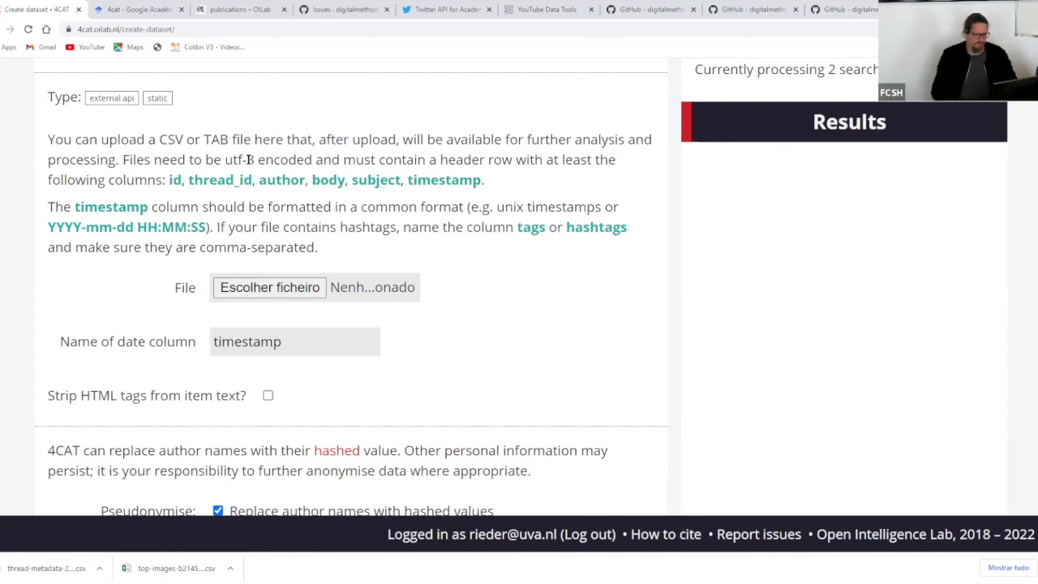
pyautogui.moveTo(498, 207); pyautogui.dragTo(596, 203)
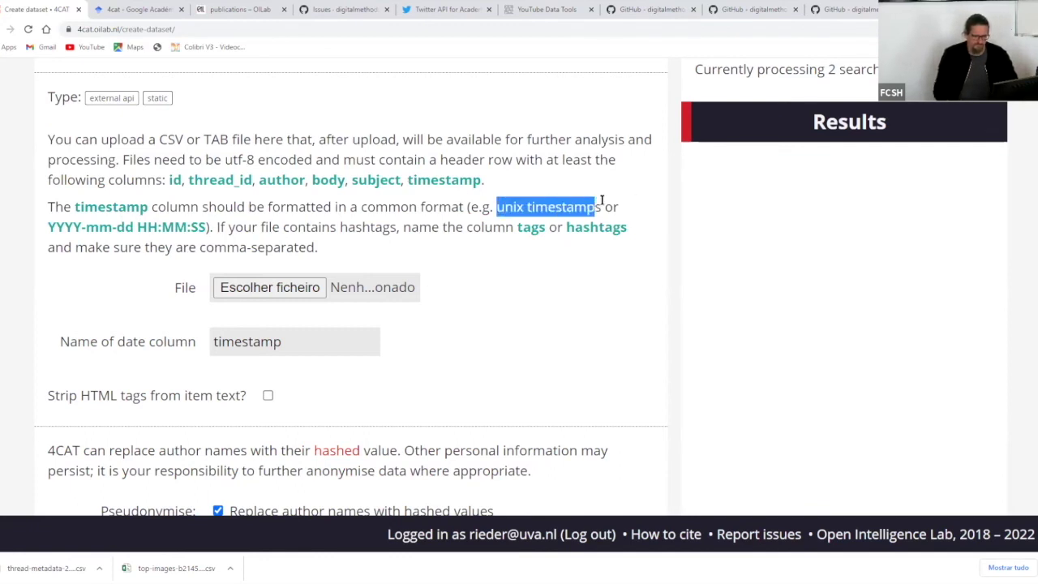
pyautogui.moveTo(48, 228); pyautogui.dragTo(205, 228)
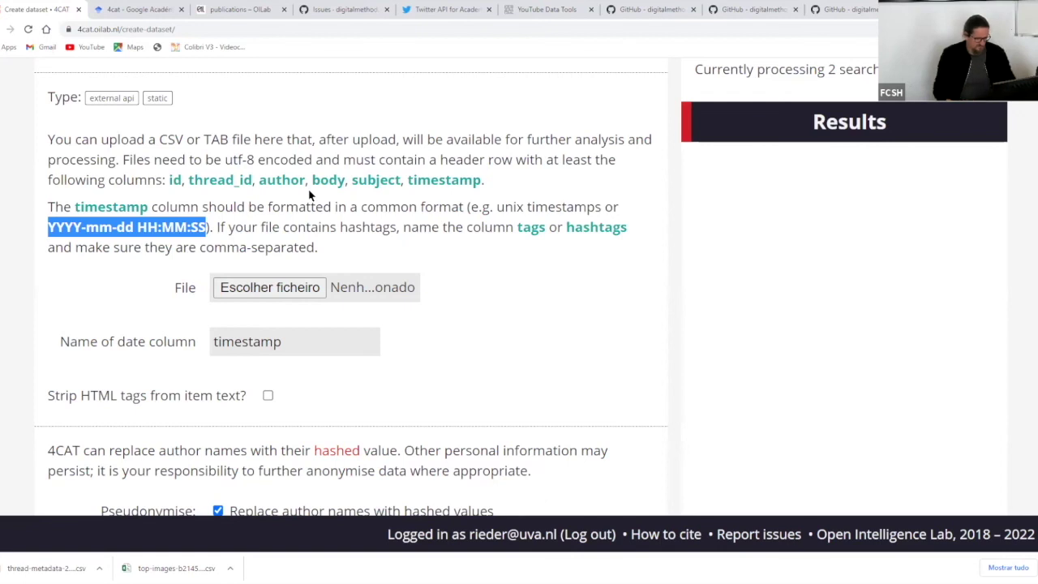
pyautogui.scroll(-3, 309, 196)
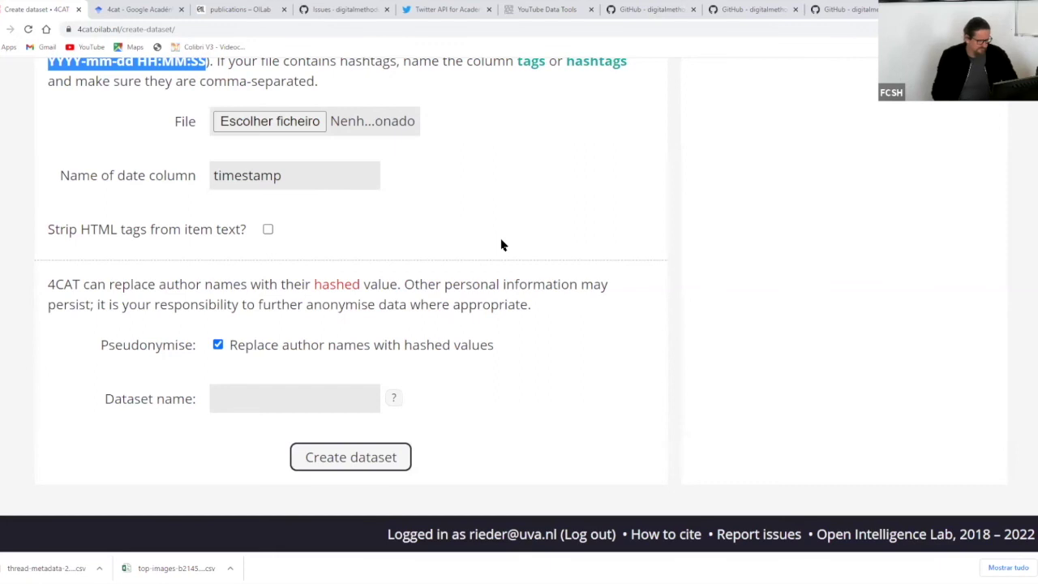
# - Scroll through the Custom (CSV upload) form and its description
pyautogui.scroll(3, 501, 245)
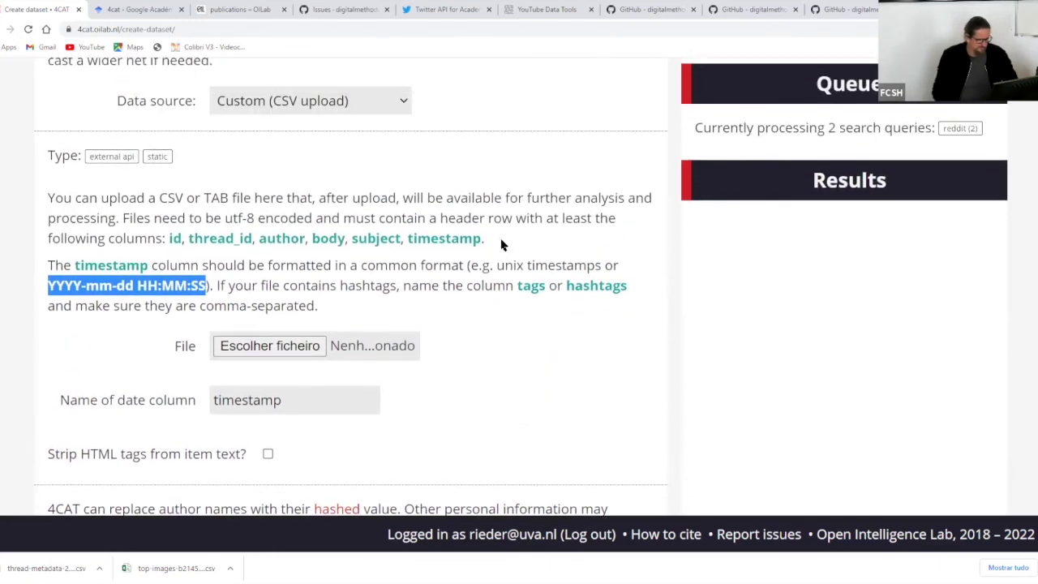
pyautogui.scroll(1, 501, 245)
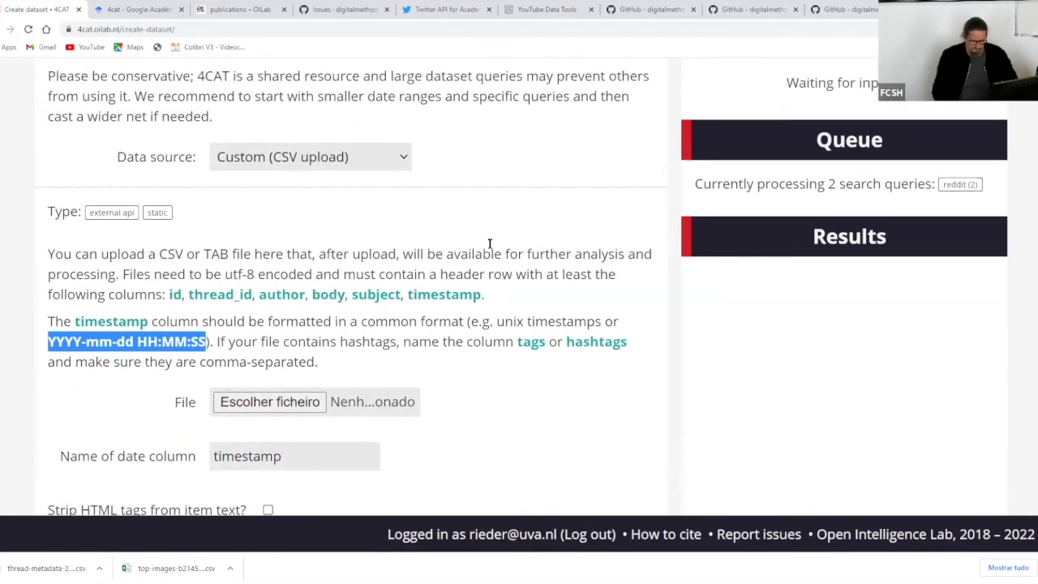
pyautogui.scroll(-1, 483, 252)
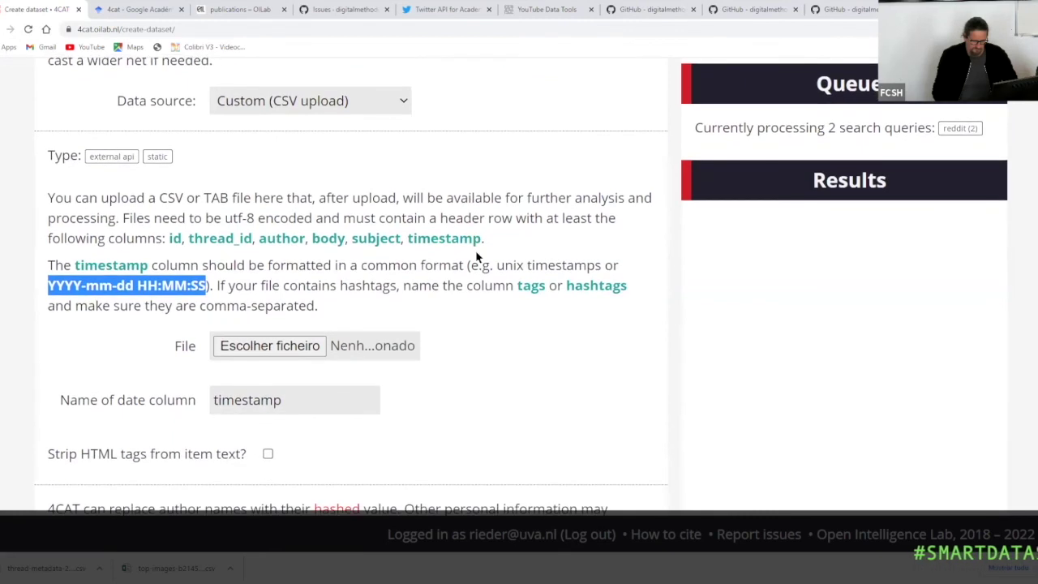
pyautogui.scroll(-1, 477, 256)
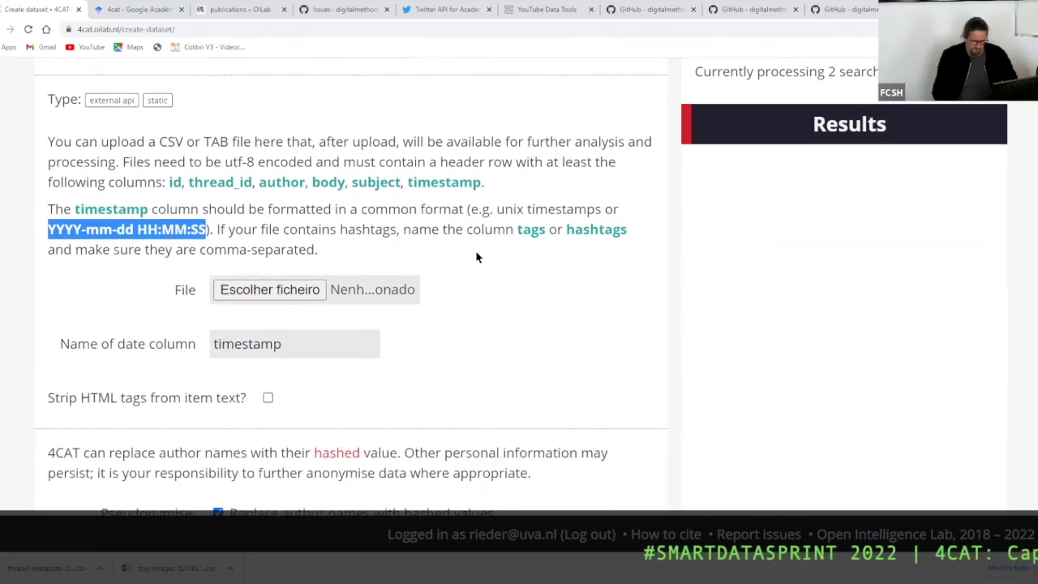
pyautogui.scroll(-2, 476, 257)
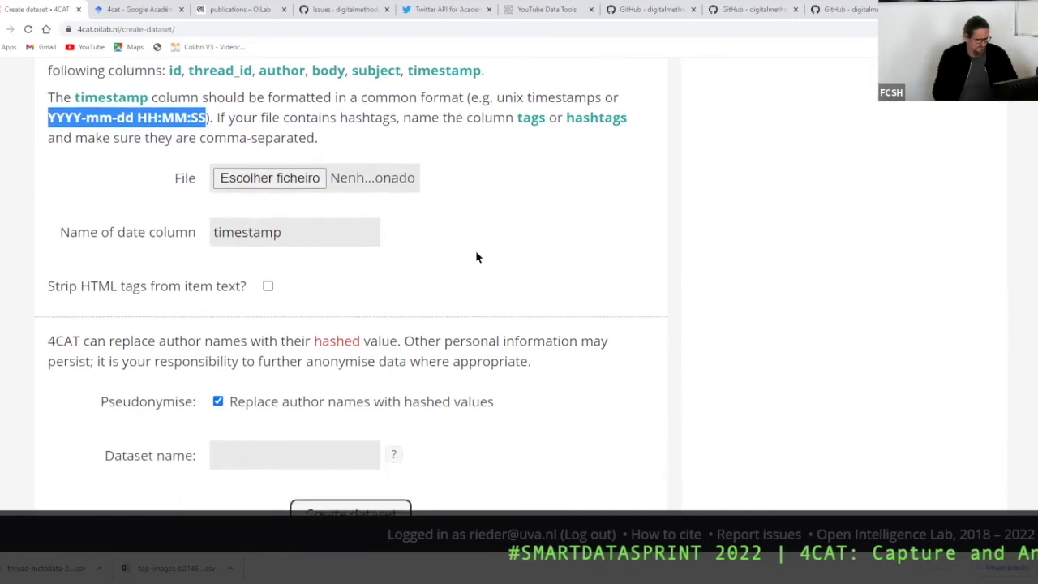
pyautogui.scroll(-1, 477, 257)
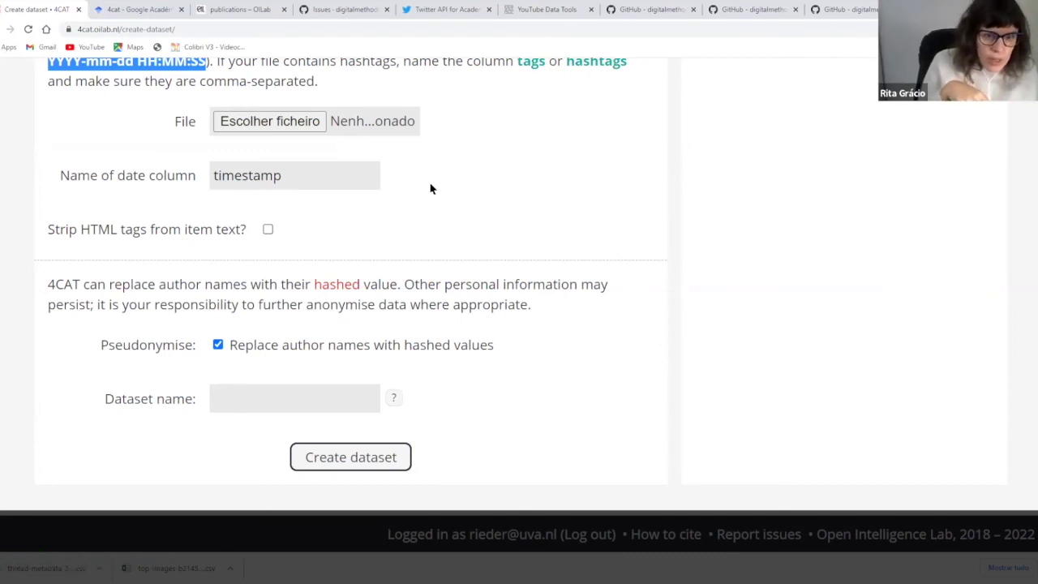
pyautogui.scroll(3, 430, 189)
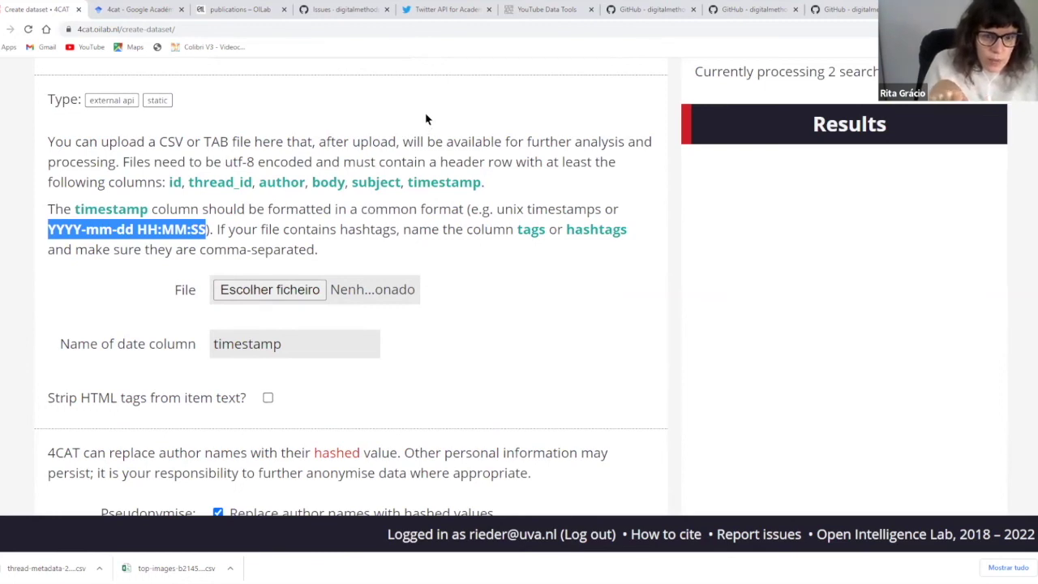
pyautogui.scroll(1, 426, 118)
pyautogui.scroll(-2, 426, 116)
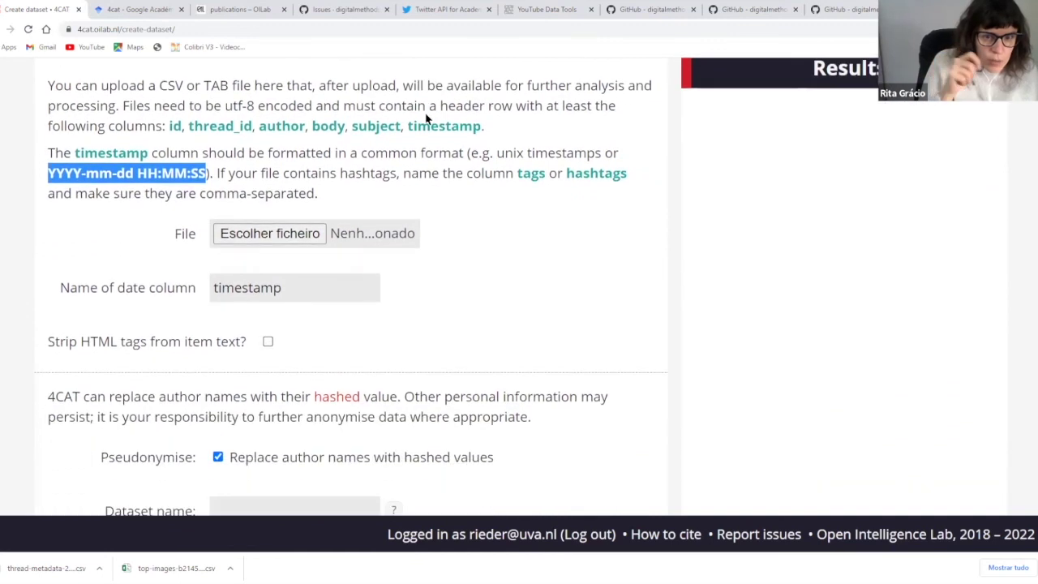
pyautogui.scroll(-1, 426, 114)
pyautogui.scroll(2, 425, 112)
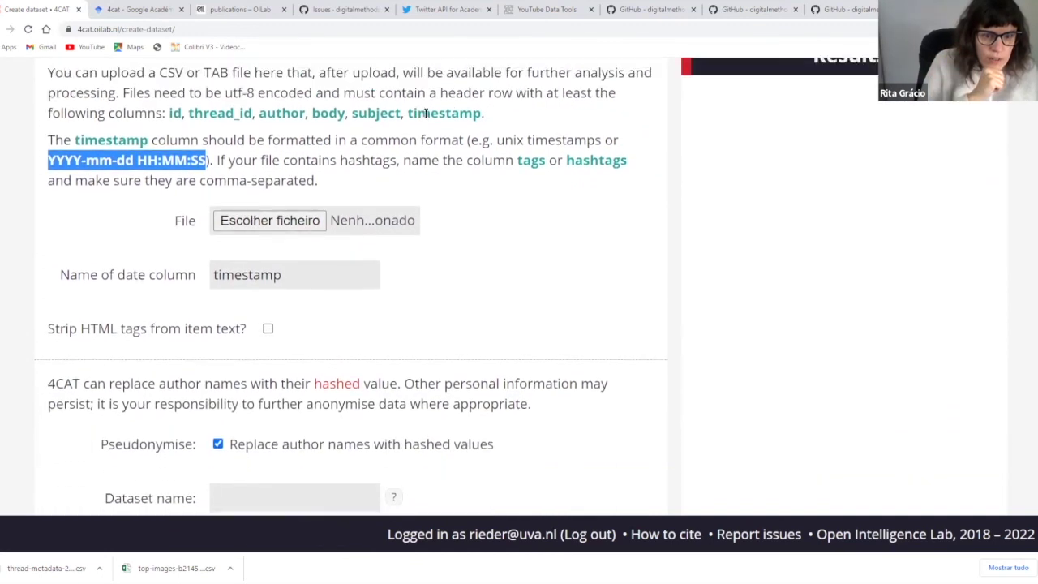
pyautogui.scroll(-3, 425, 120)
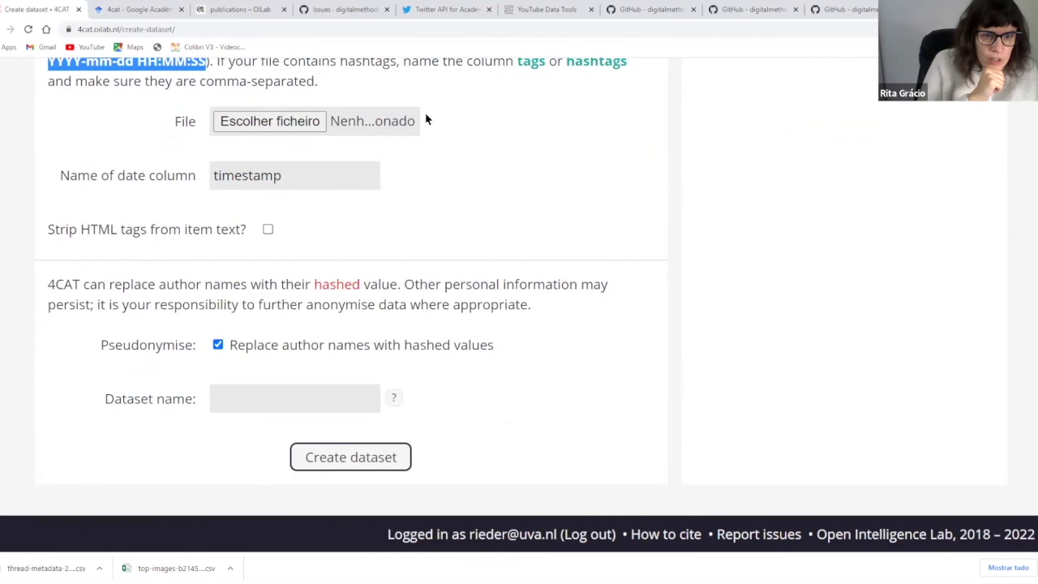
pyautogui.scroll(8, 426, 119)
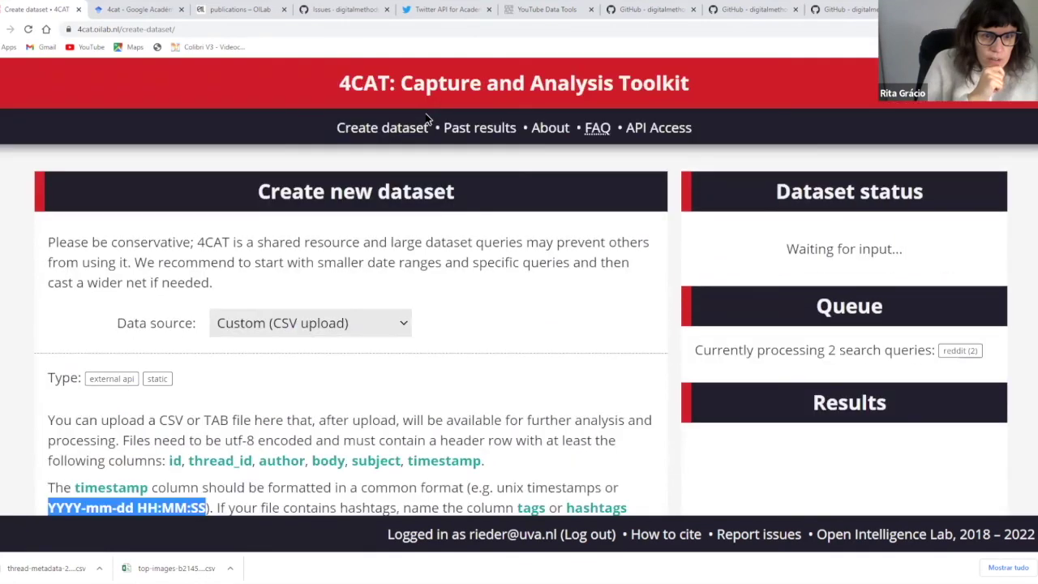
pyautogui.scroll(-5, 426, 120)
pyautogui.scroll(6, 425, 119)
pyautogui.scroll(-8, 425, 120)
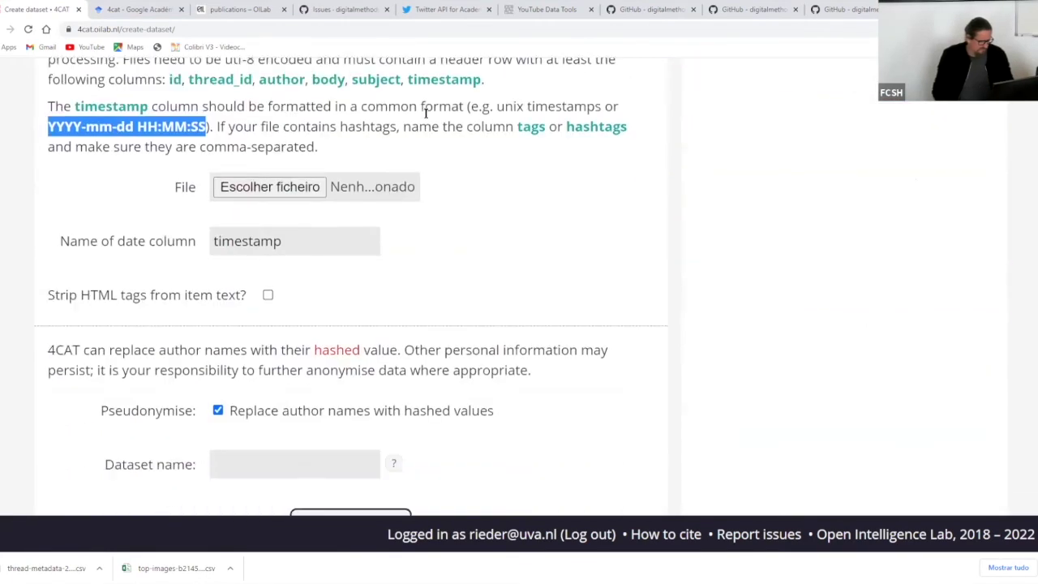
pyautogui.scroll(4, 425, 114)
pyautogui.scroll(3, 424, 113)
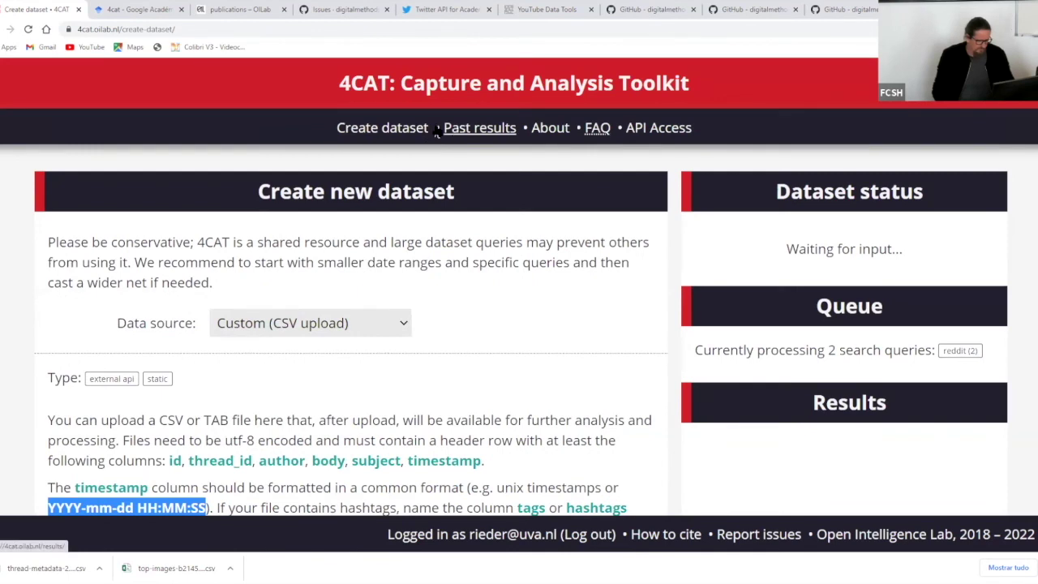
# - Open Past results to list recently created datasets, led by Tumblr feminist humour
pyautogui.click(451, 132)
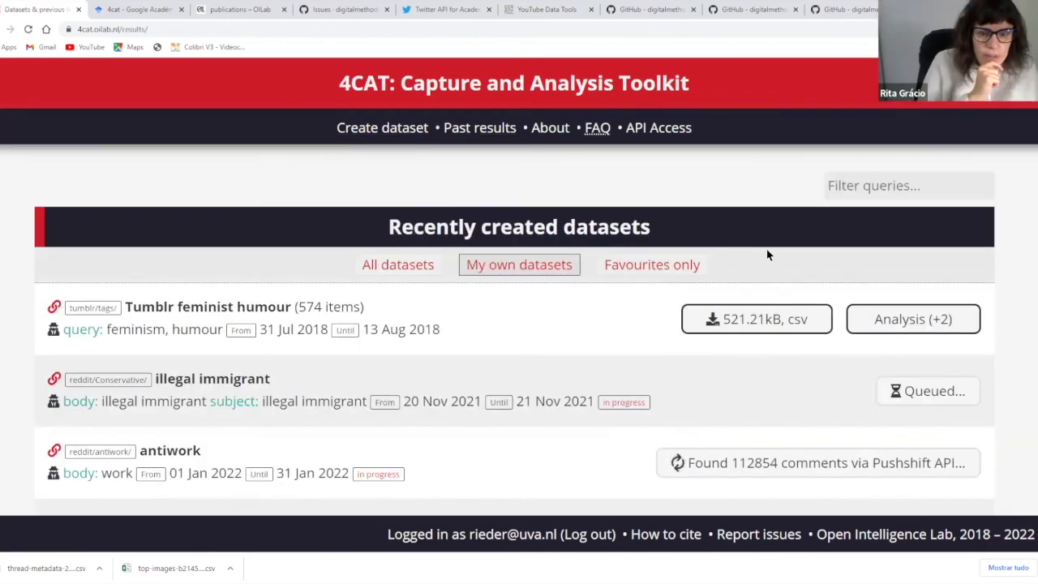
pyautogui.scroll(-2, 768, 255)
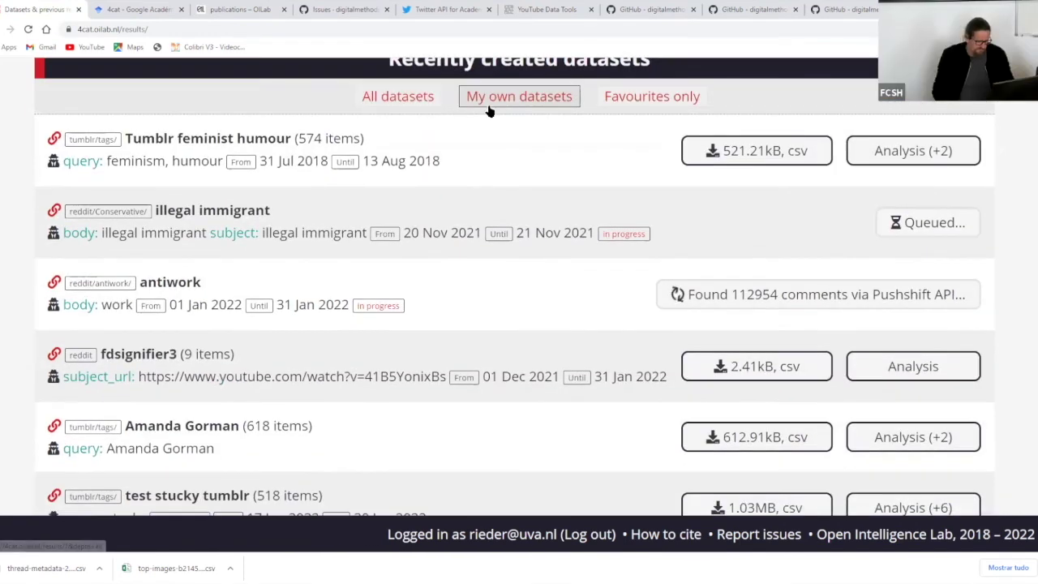
pyautogui.scroll(2, 549, 125)
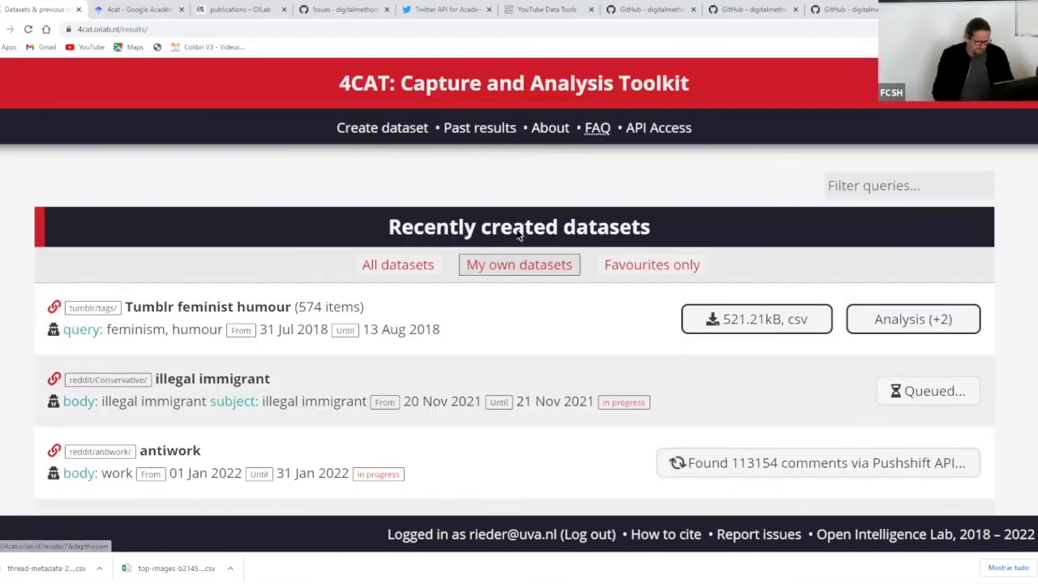
# - Open the Tumblr feminist humour dataset's analysis page and search it for 'prin'
pyautogui.click(935, 320)
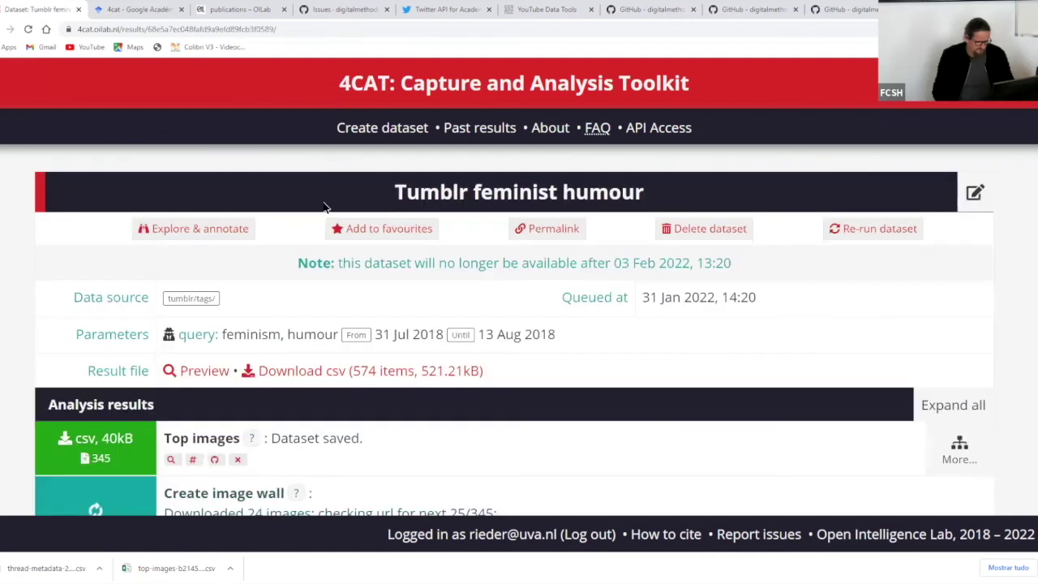
pyautogui.hotkey('ctrl', 'f')
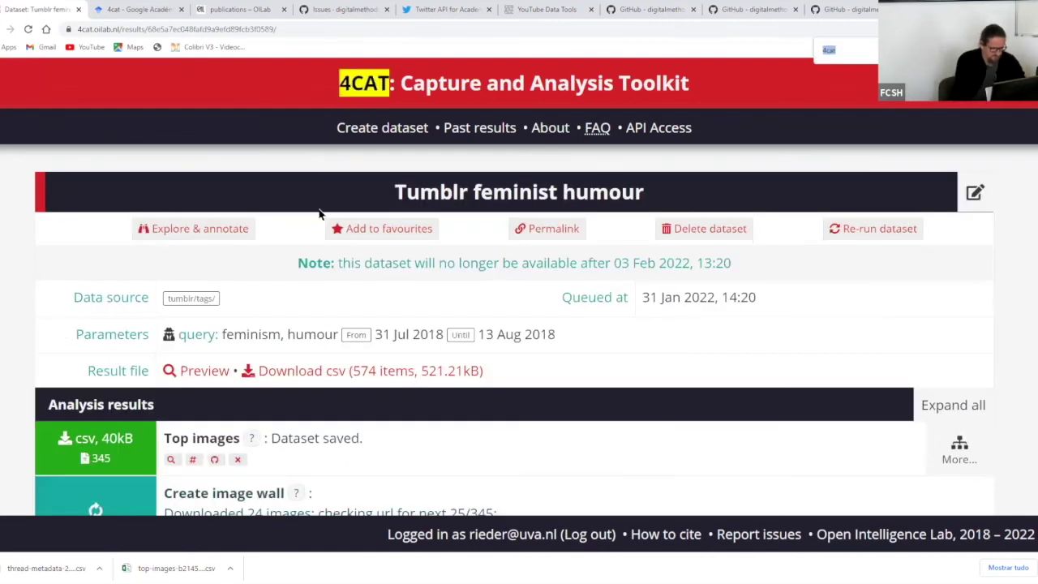
pyautogui.write('pri')
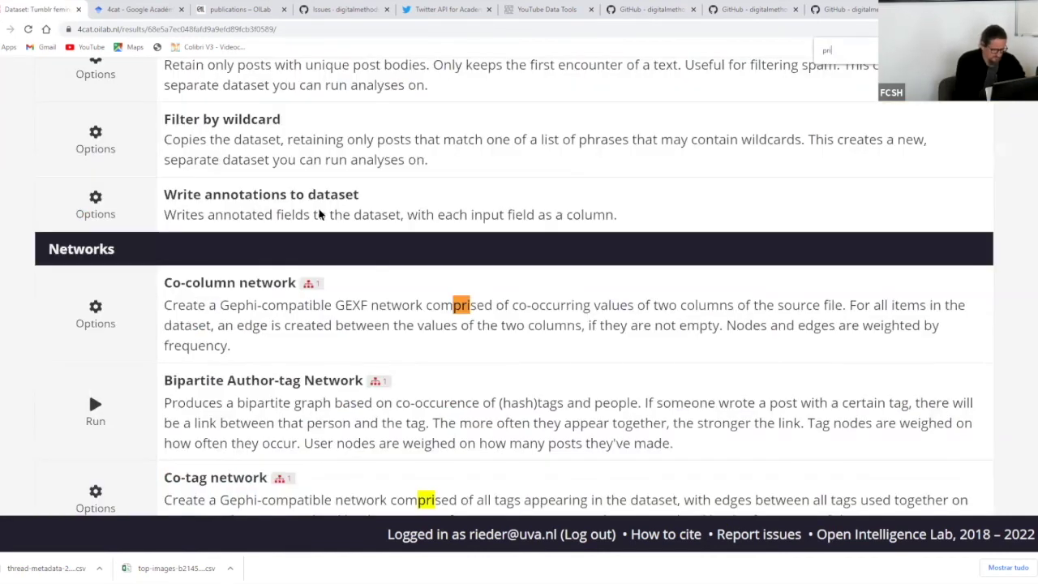
pyautogui.write('n')
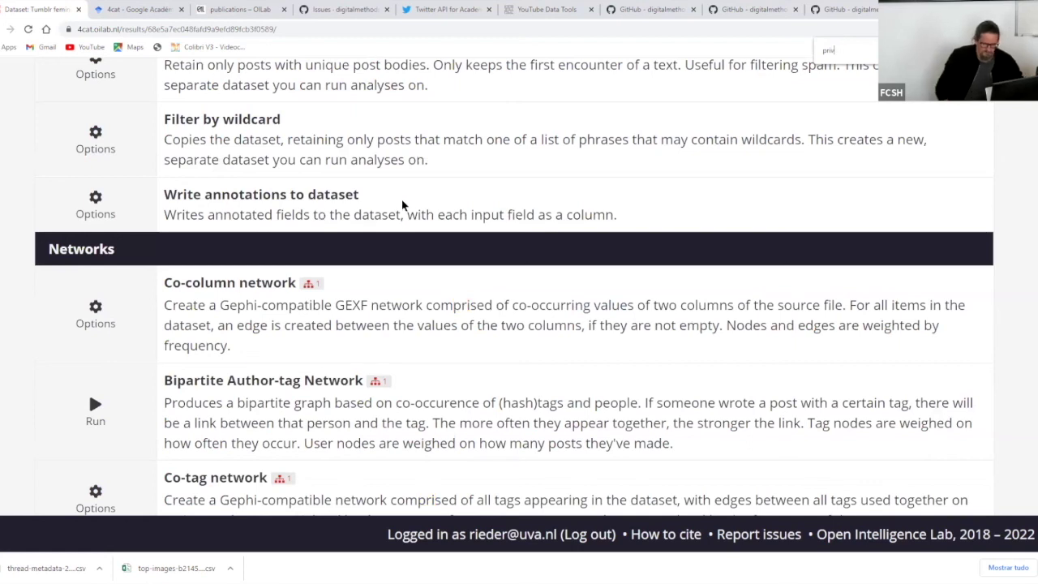
pyautogui.scroll(7, 456, 199)
pyautogui.scroll(15, 456, 200)
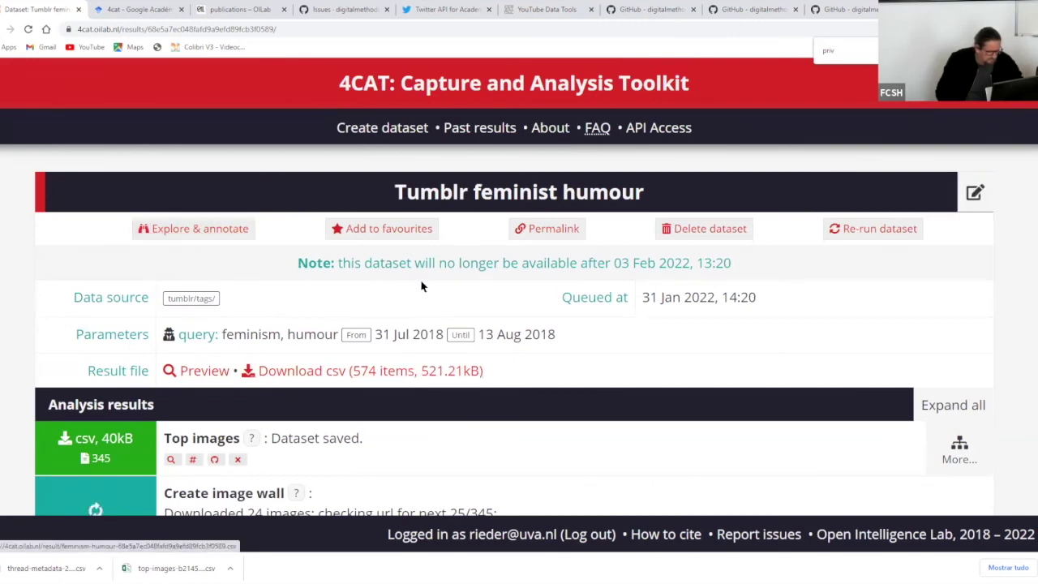
pyautogui.scroll(-3, 439, 251)
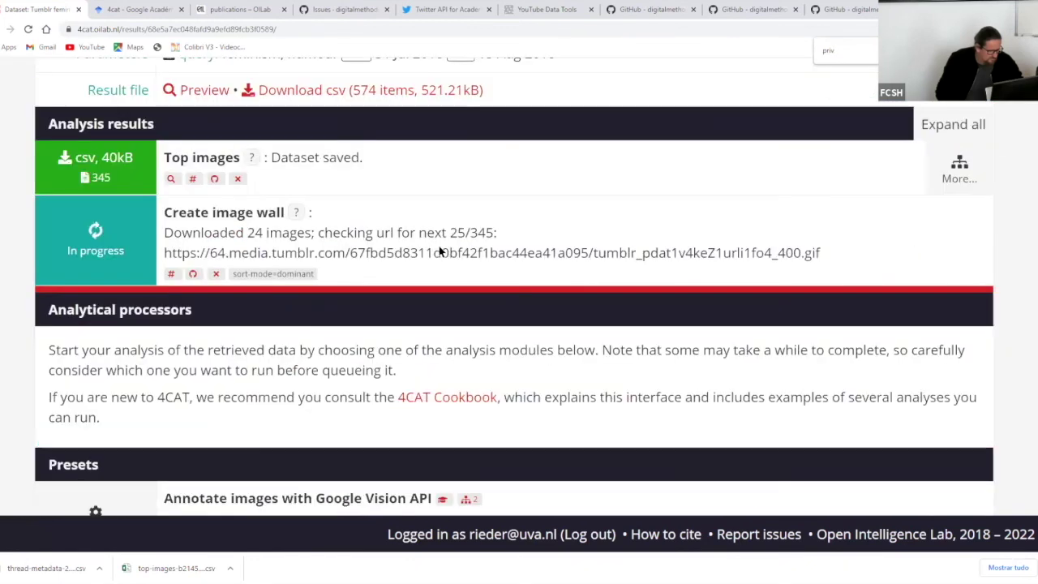
pyautogui.scroll(3, 439, 252)
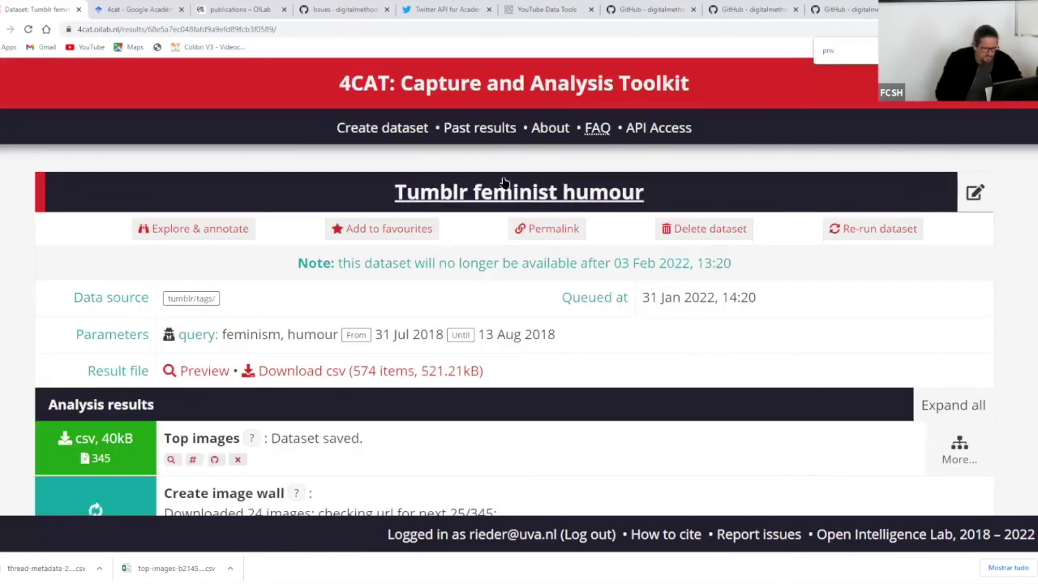
# - Glance at the FAQ page, then return to the Tumblr feminist humour dataset
pyautogui.click(598, 130)
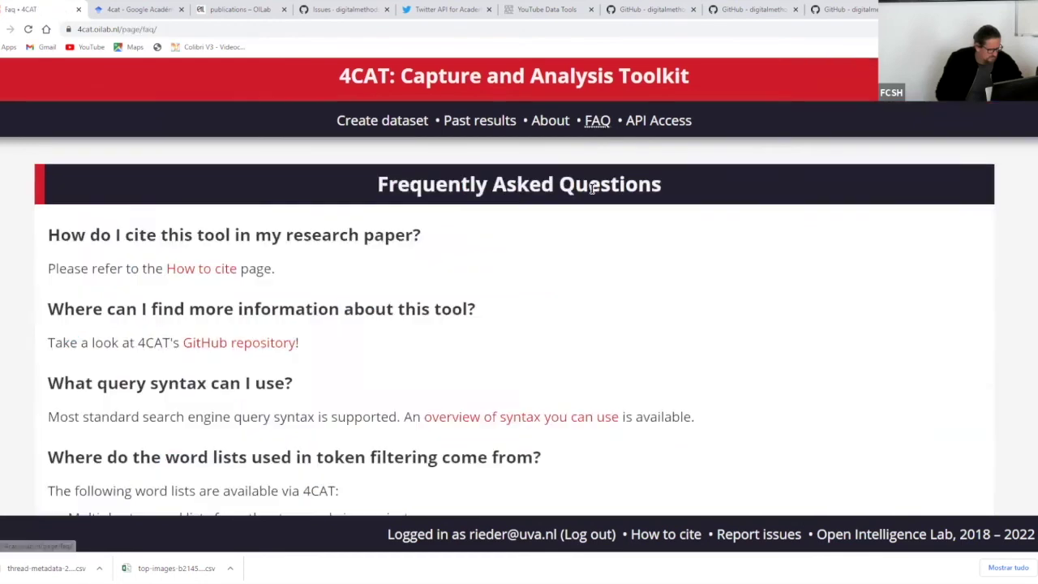
pyautogui.scroll(-2, 591, 191)
pyautogui.scroll(3, 591, 194)
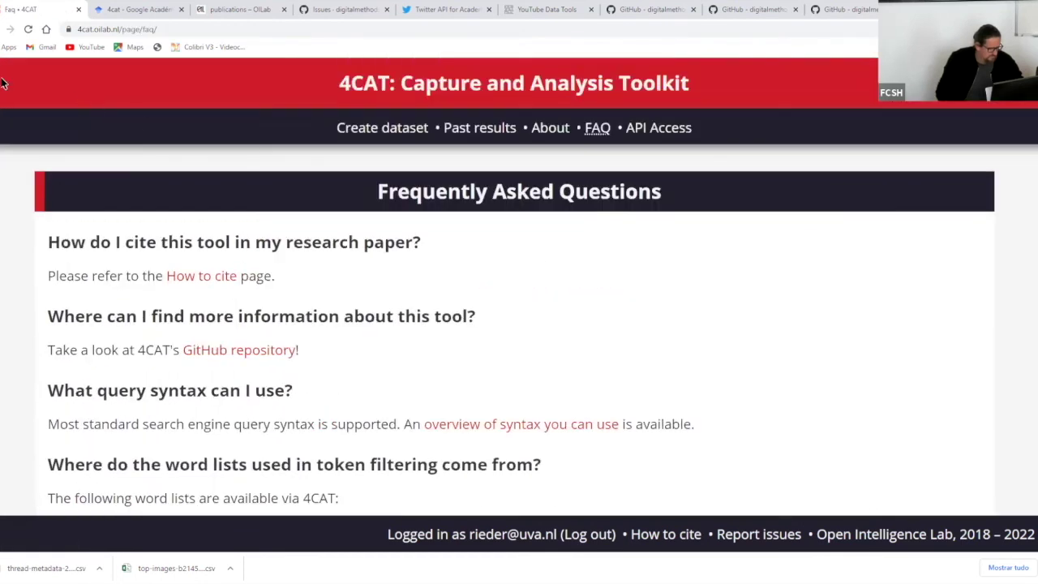
pyautogui.hotkey('alt', 'Left')
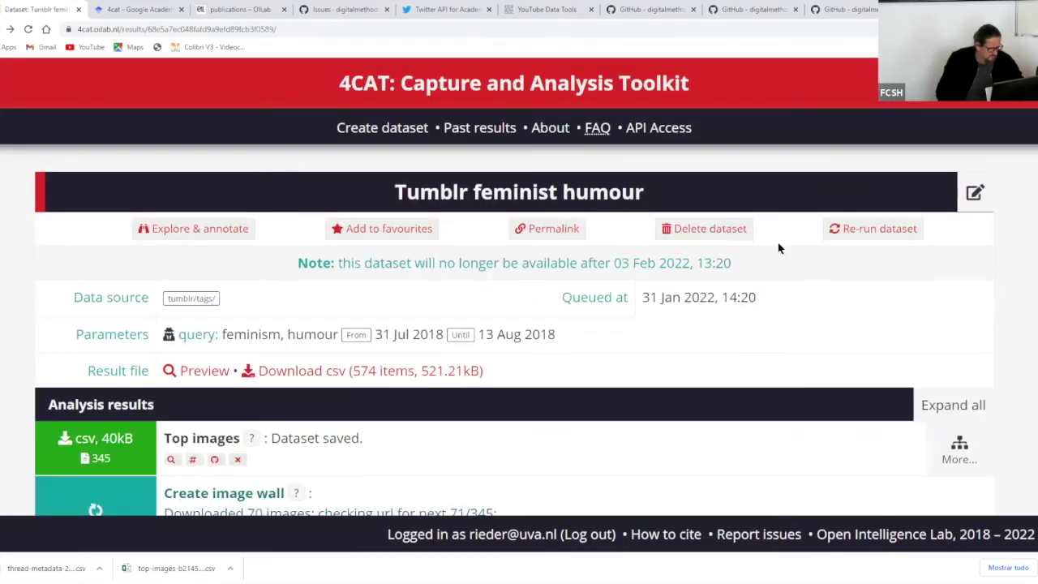
pyautogui.scroll(-1, 776, 260)
pyautogui.scroll(-15, 775, 259)
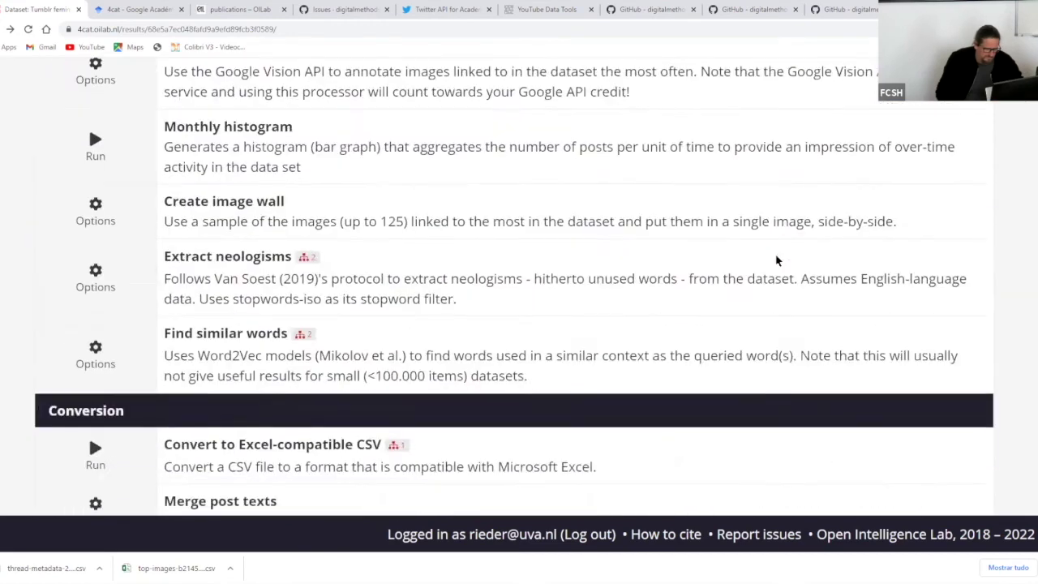
pyautogui.scroll(-8, 775, 259)
pyautogui.scroll(15, 776, 258)
pyautogui.scroll(15, 777, 256)
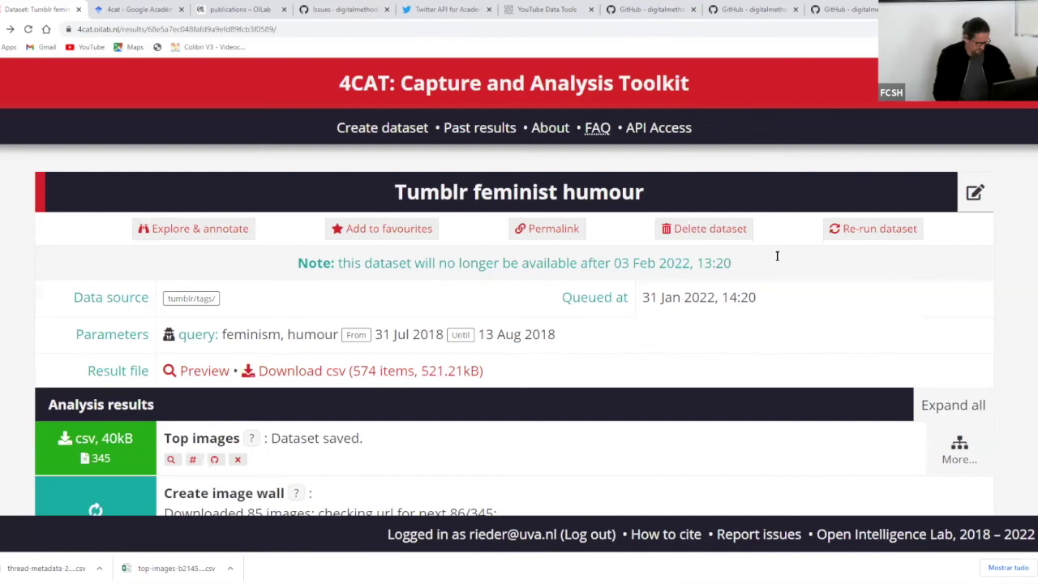